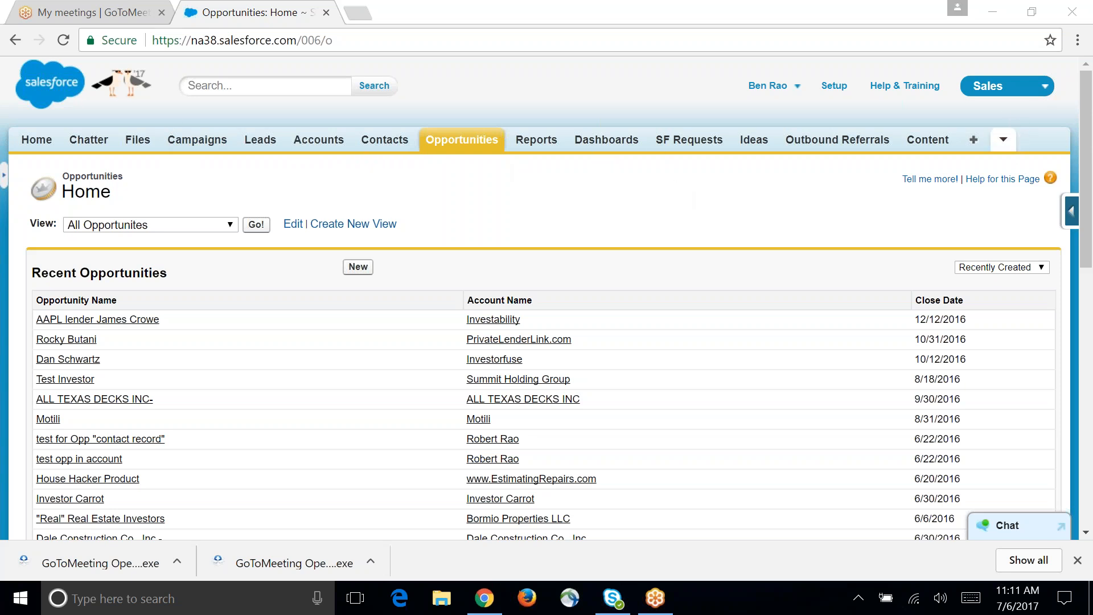
Step: Open the full list of available Salesforce tabs and look through its entries
{"action": "left_click", "coordinate": [1000, 147]}
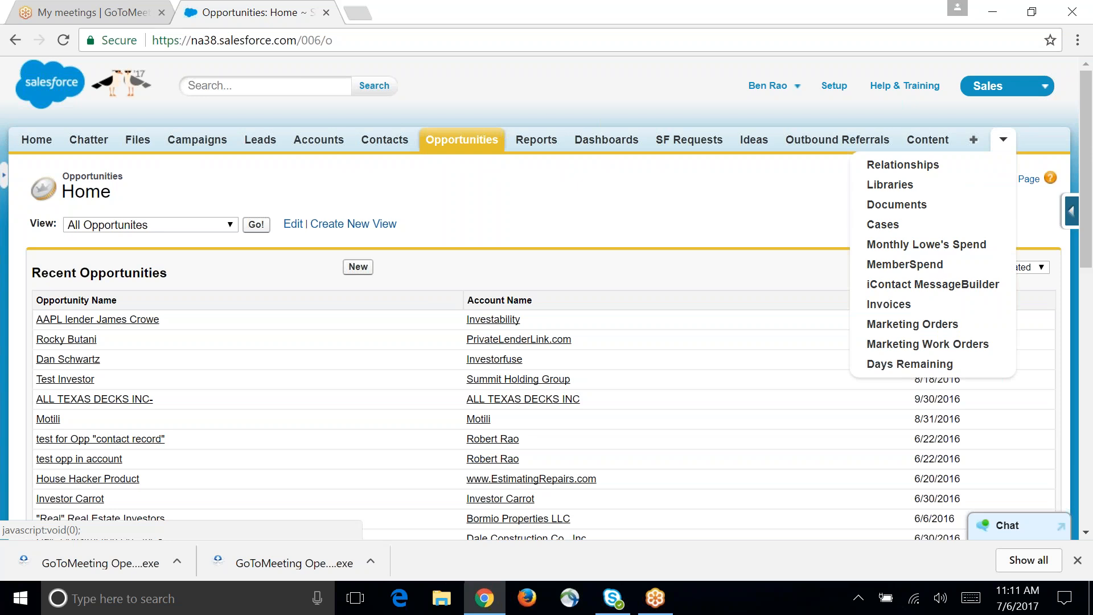
{"action": "left_click", "coordinate": [973, 139]}
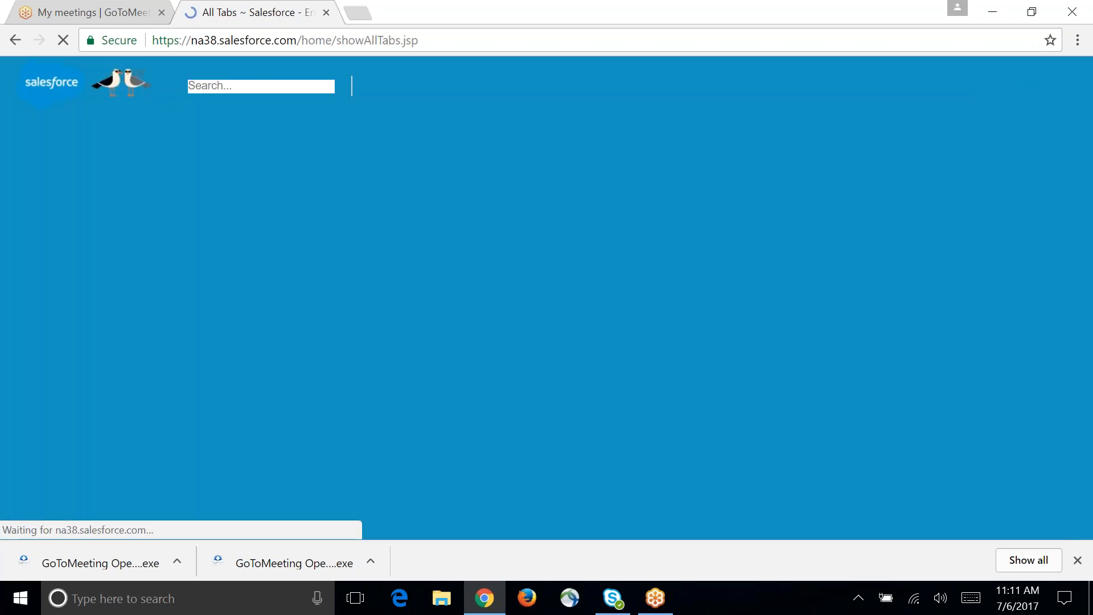
{"action": "scroll", "coordinate": [322, 372], "scroll_direction": "down", "scroll_amount": 1}
{"action": "scroll", "coordinate": [323, 373], "scroll_direction": "down", "scroll_amount": 12}
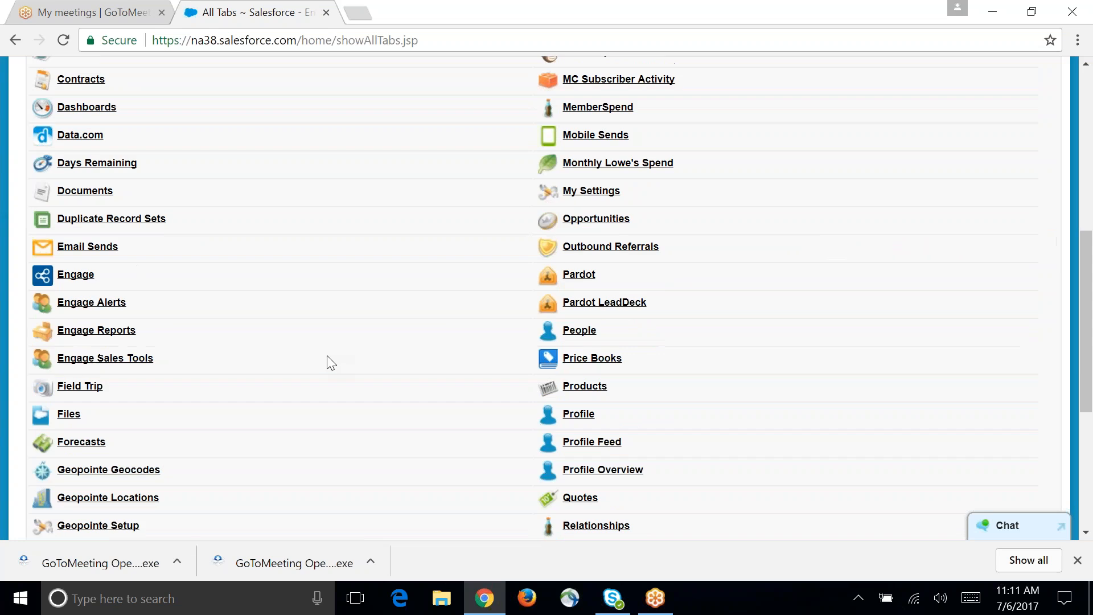
{"action": "scroll", "coordinate": [339, 359], "scroll_direction": "up", "scroll_amount": 7}
{"action": "scroll", "coordinate": [339, 359], "scroll_direction": "up", "scroll_amount": 5}
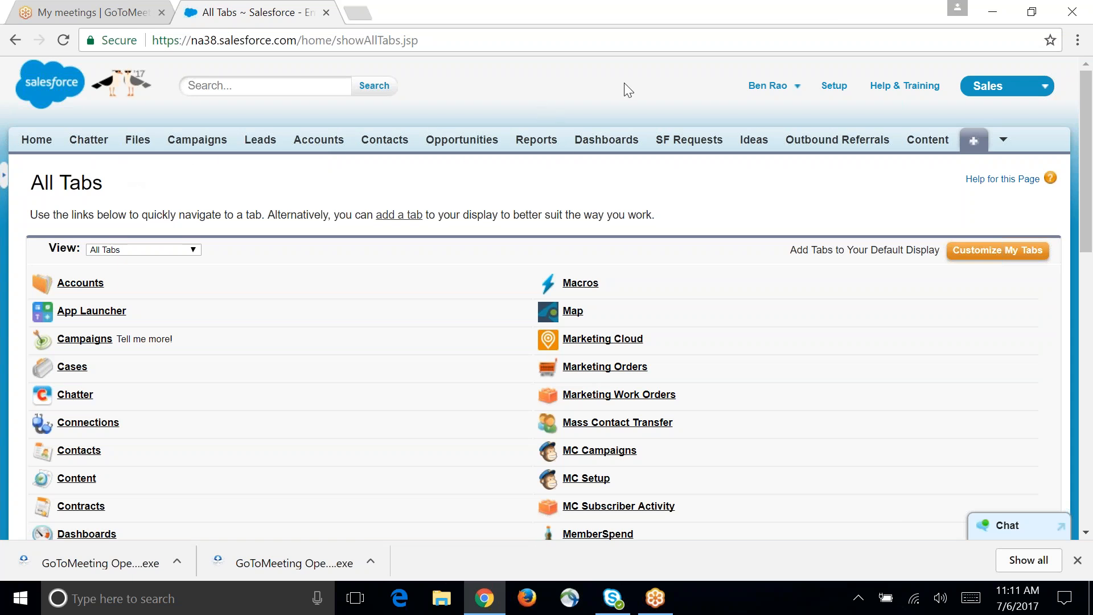
Step: Open the Triangle Real Estate Investors Association record from the recent accounts and examine its account information
{"action": "left_click", "coordinate": [793, 93]}
{"action": "left_click", "coordinate": [311, 147]}
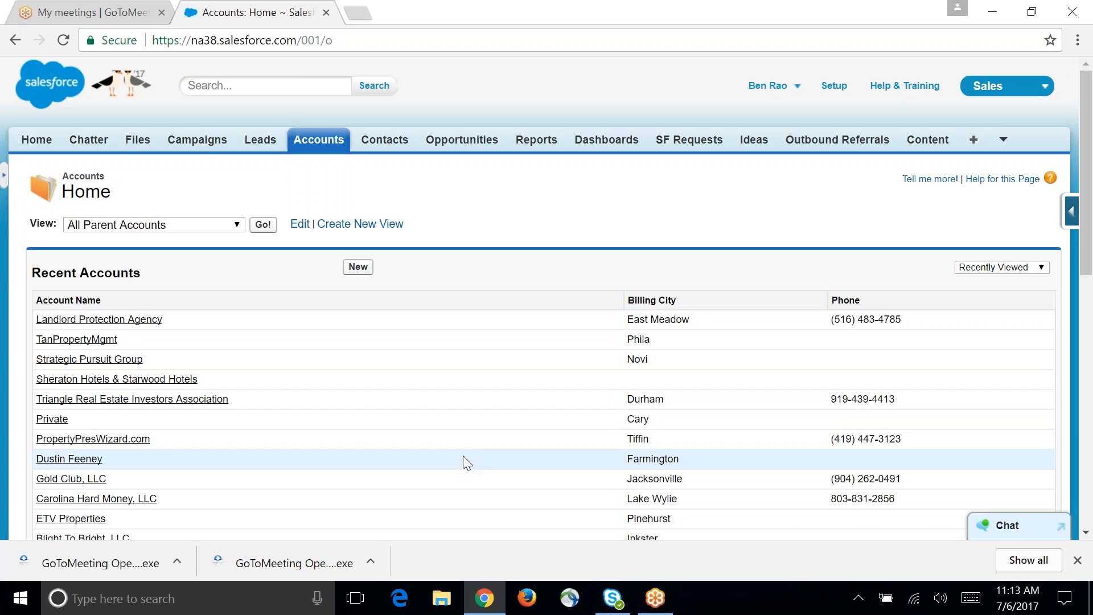
{"action": "left_click", "coordinate": [219, 401]}
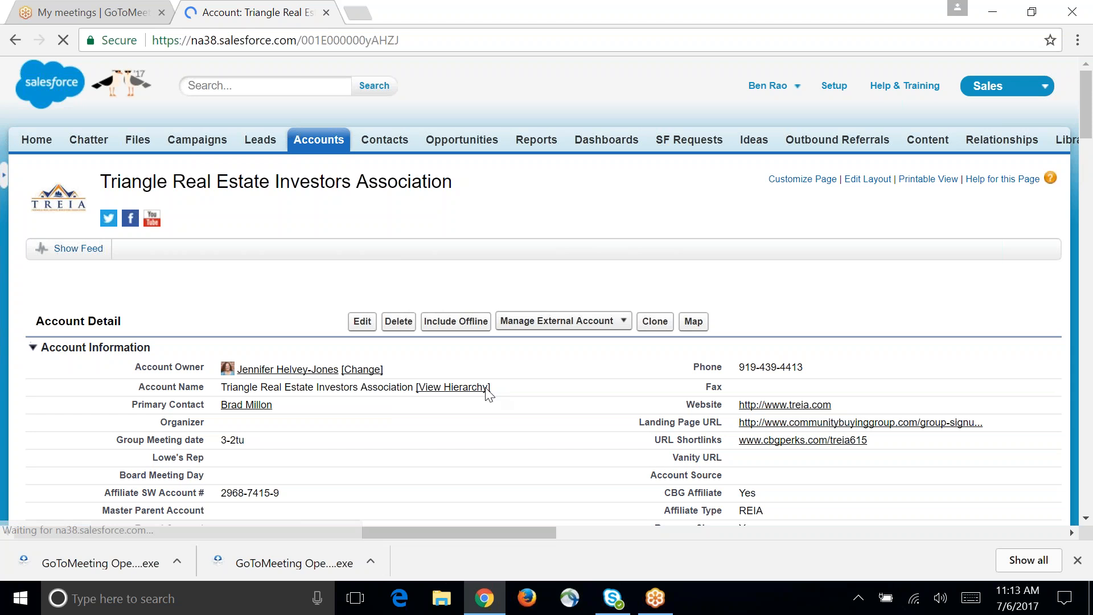
{"action": "scroll", "coordinate": [512, 405], "scroll_direction": "down", "scroll_amount": 1}
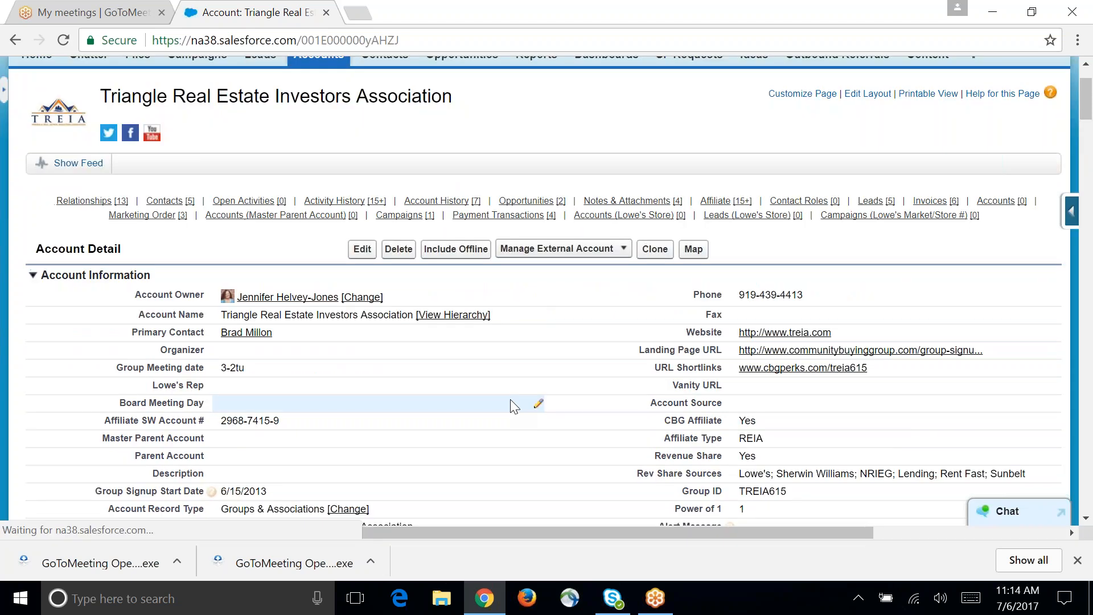
{"action": "scroll", "coordinate": [512, 403], "scroll_direction": "down", "scroll_amount": 1}
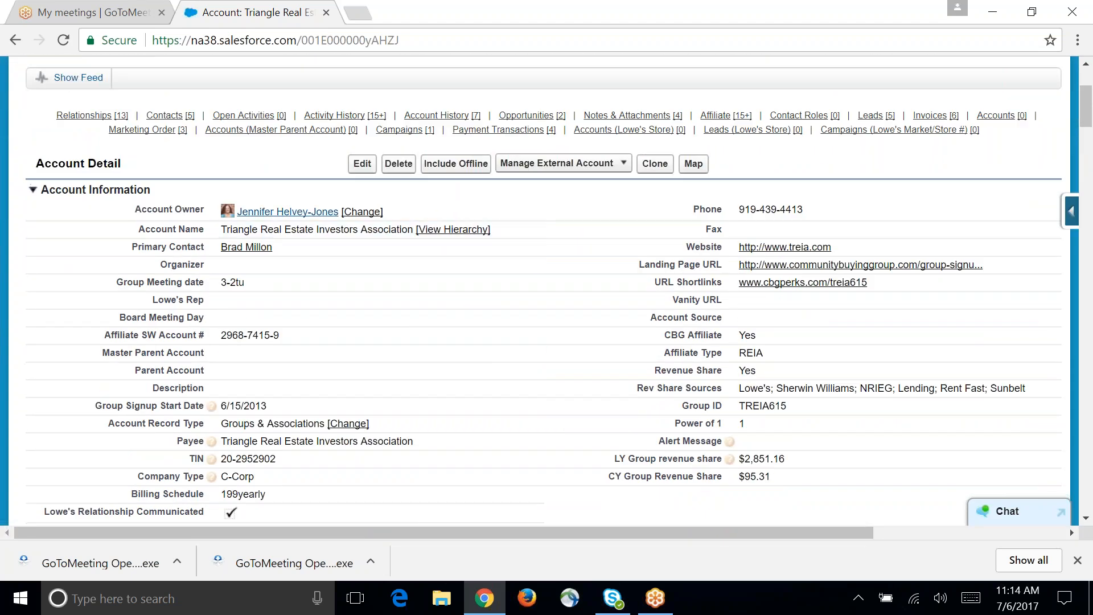
{"action": "mouse_move", "coordinate": [299, 221]}
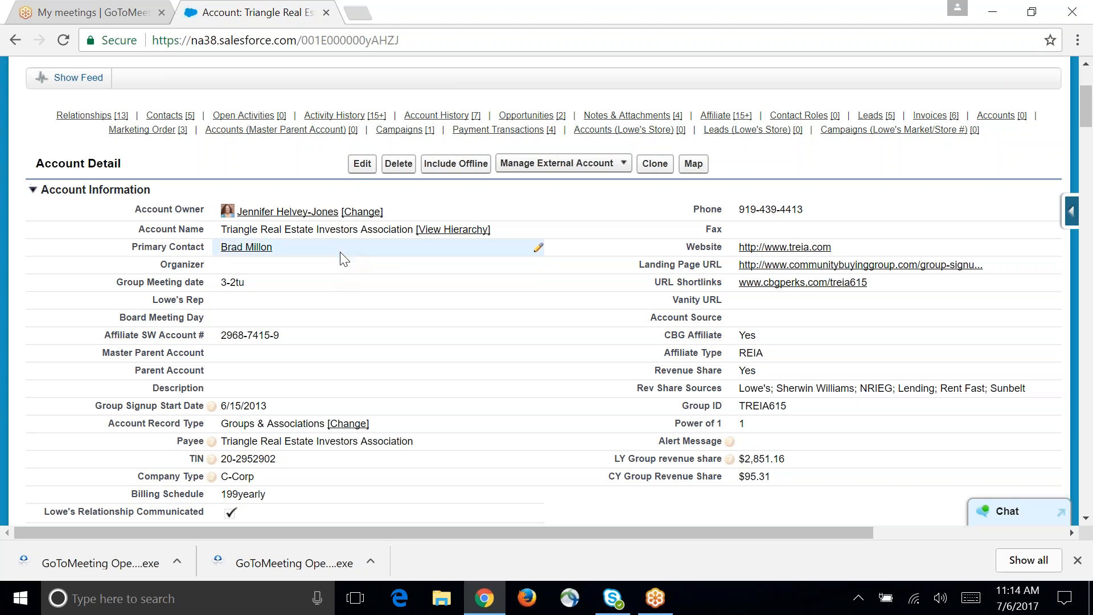
{"action": "mouse_move", "coordinate": [261, 249]}
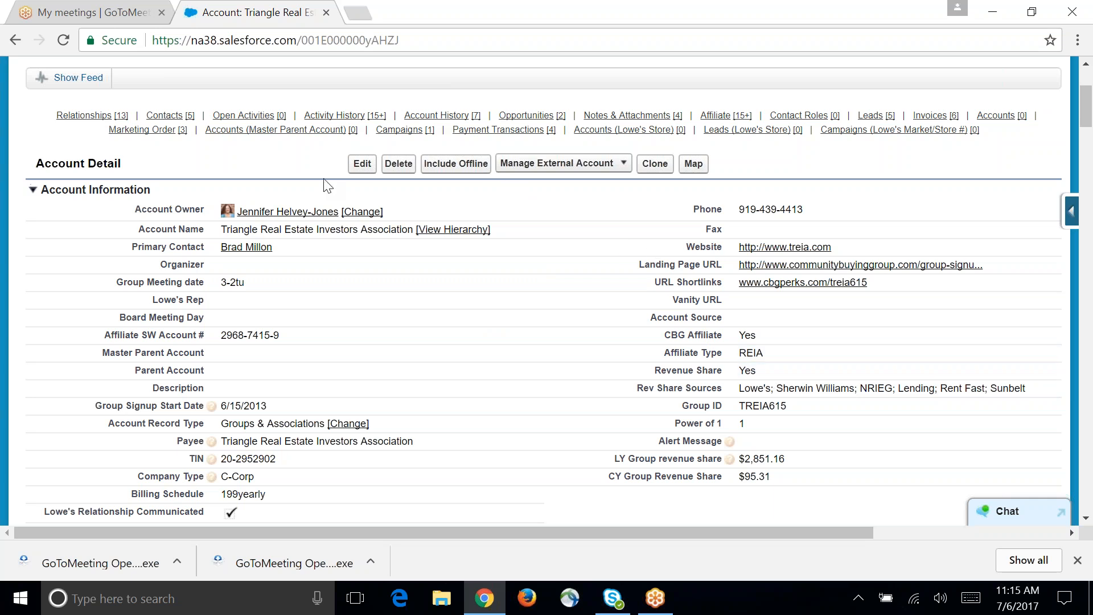
Step: Open the most recent Email task in the account's activity history and read its details and comments
{"action": "mouse_move", "coordinate": [327, 122]}
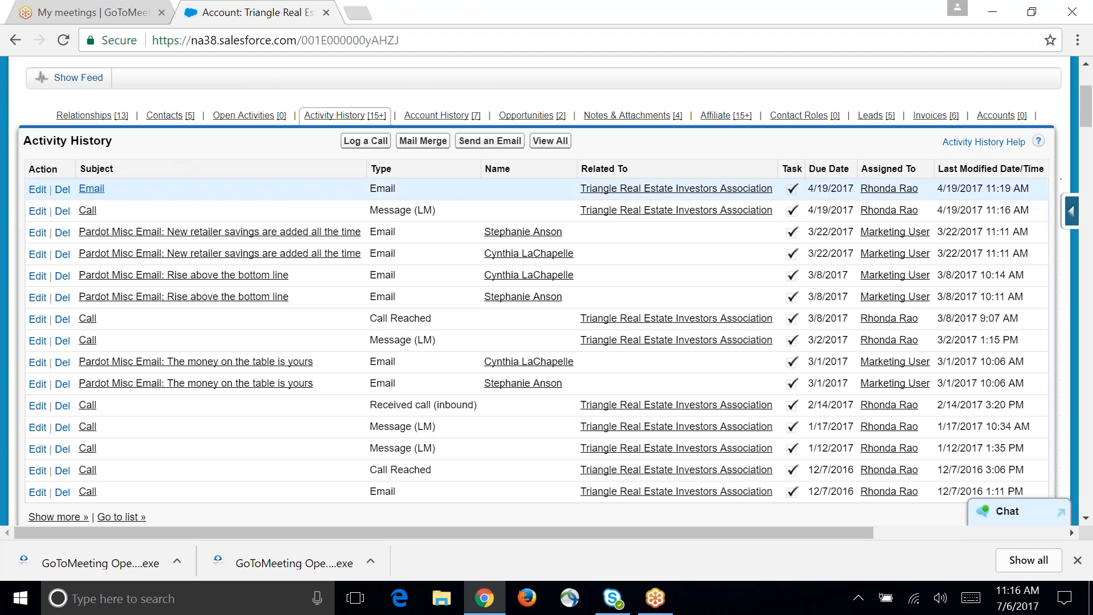
{"action": "left_click", "coordinate": [97, 194]}
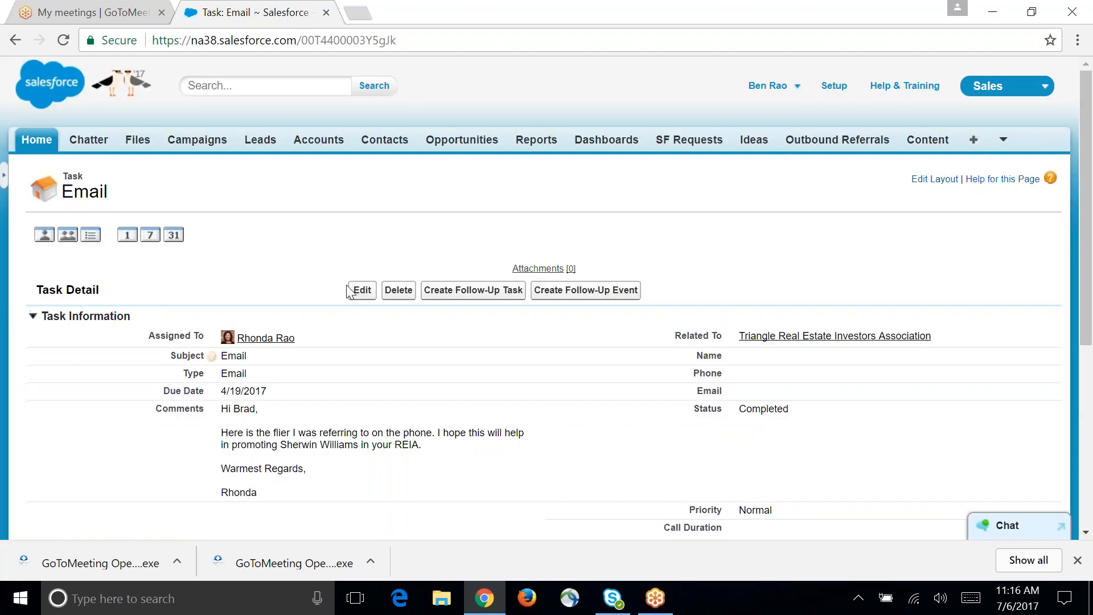
{"action": "scroll", "coordinate": [464, 354], "scroll_direction": "down", "scroll_amount": 5}
{"action": "scroll", "coordinate": [466, 350], "scroll_direction": "up", "scroll_amount": 2}
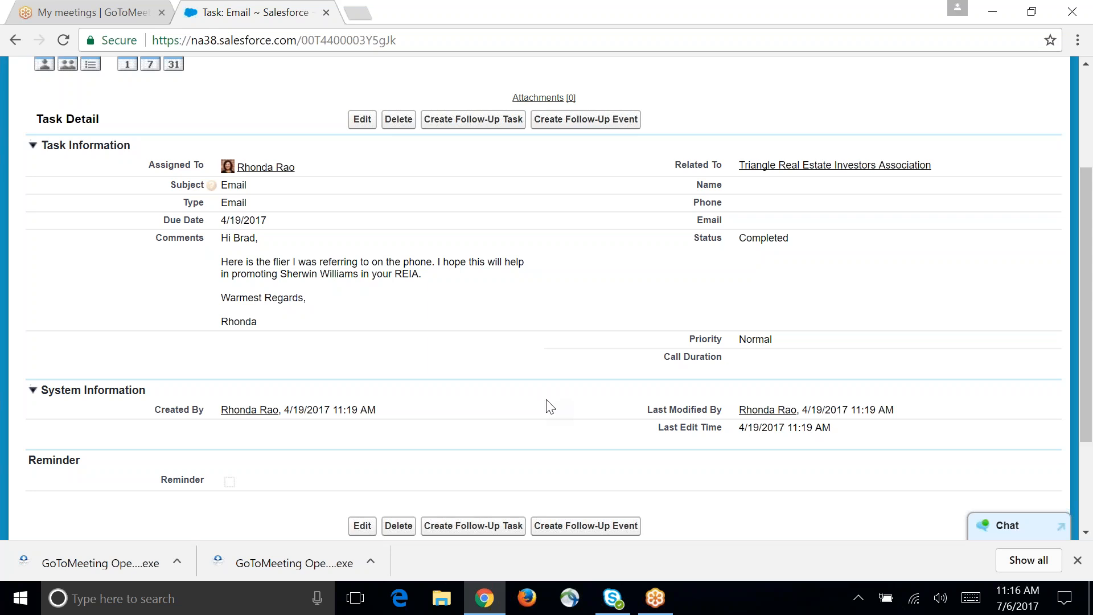
{"action": "scroll", "coordinate": [555, 402], "scroll_direction": "up", "scroll_amount": 2}
{"action": "scroll", "coordinate": [558, 400], "scroll_direction": "up", "scroll_amount": 2}
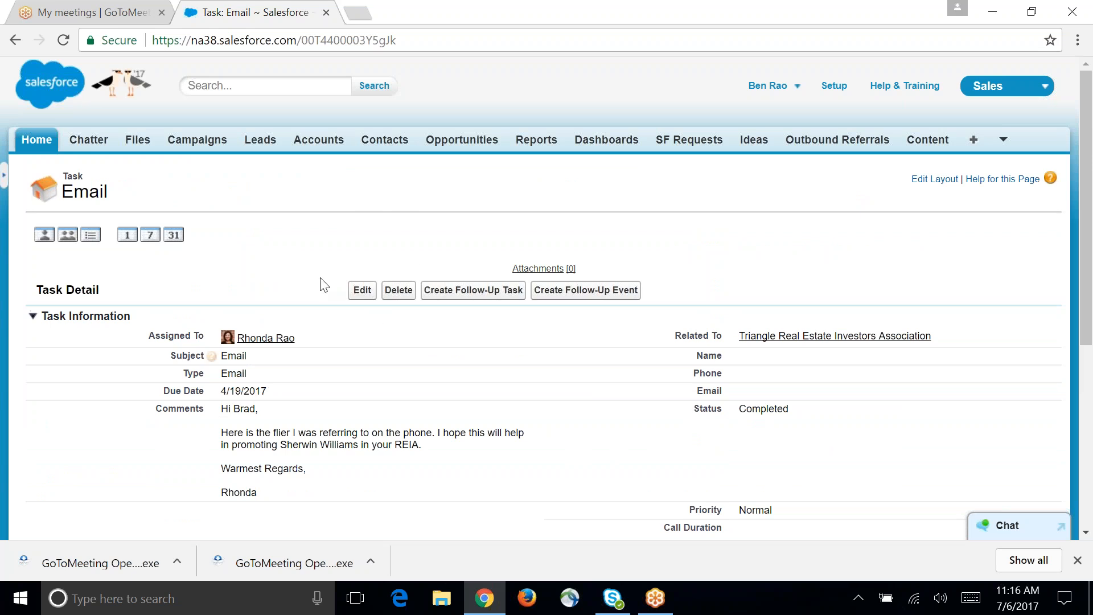
Step: Return to the Triangle Real Estate Investors Association account and examine its related lists, including contacts, activity history and account history
{"action": "left_click", "coordinate": [16, 40]}
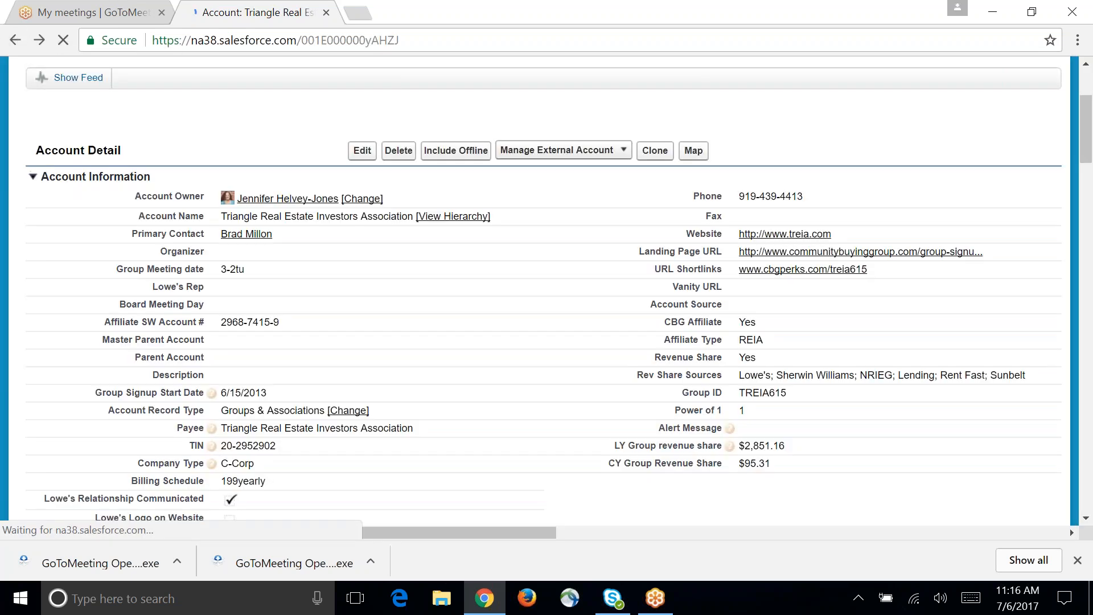
{"action": "scroll", "coordinate": [534, 234], "scroll_direction": "up", "scroll_amount": 3}
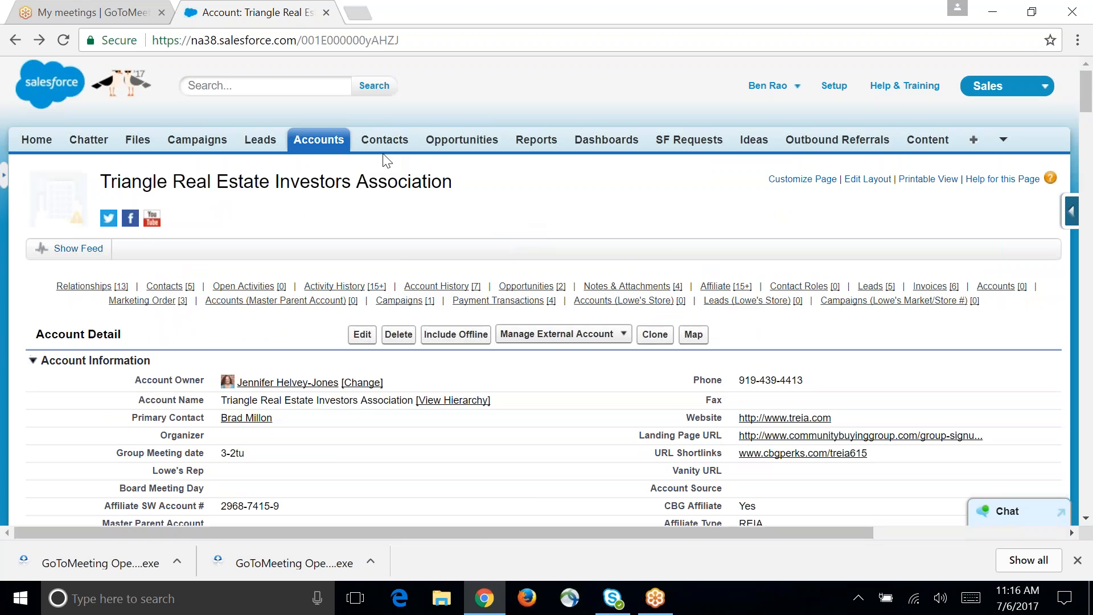
{"action": "mouse_move", "coordinate": [355, 295]}
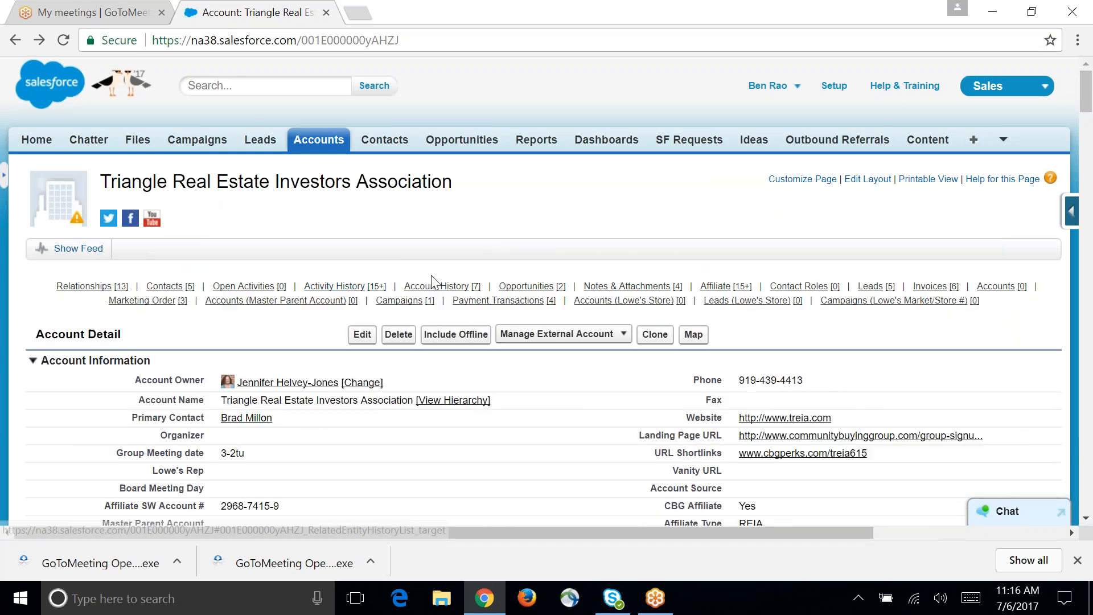
{"action": "mouse_move", "coordinate": [436, 291]}
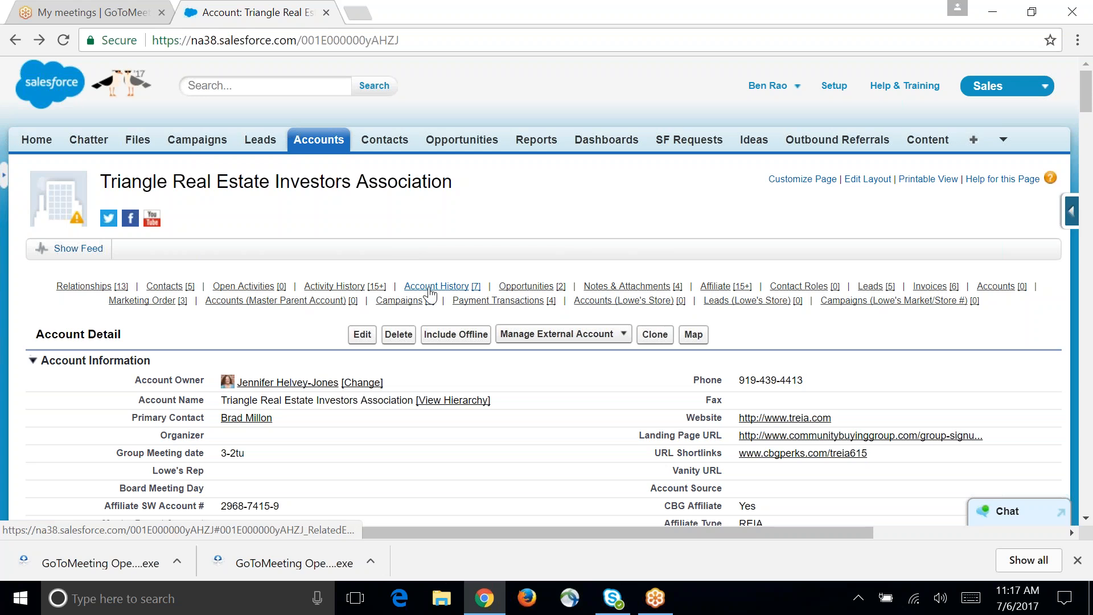
{"action": "mouse_move", "coordinate": [433, 291]}
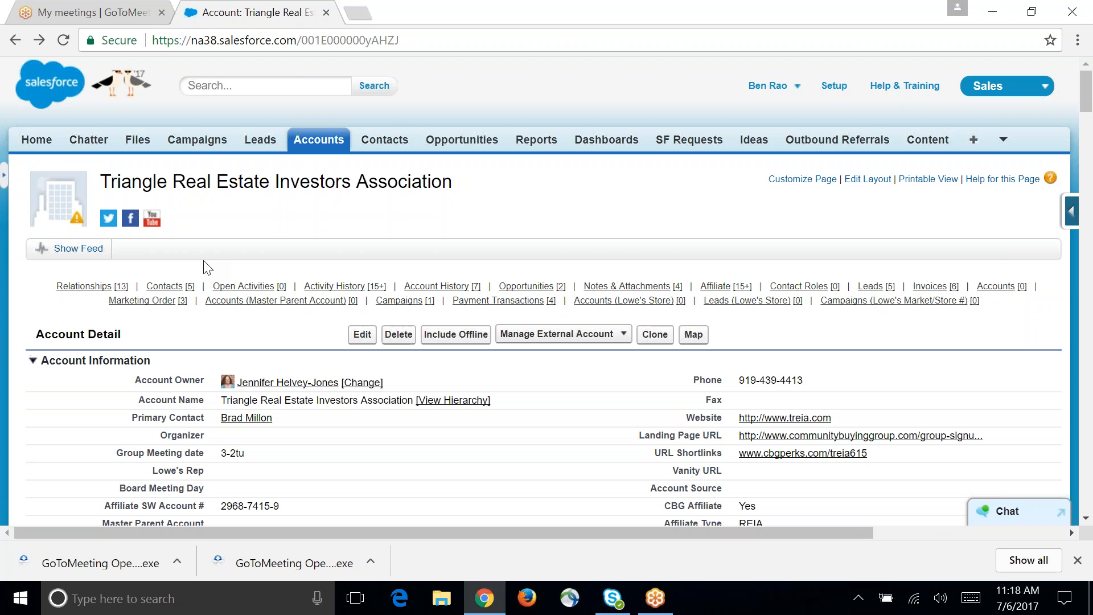
{"action": "mouse_move", "coordinate": [171, 291]}
{"action": "mouse_move", "coordinate": [372, 294]}
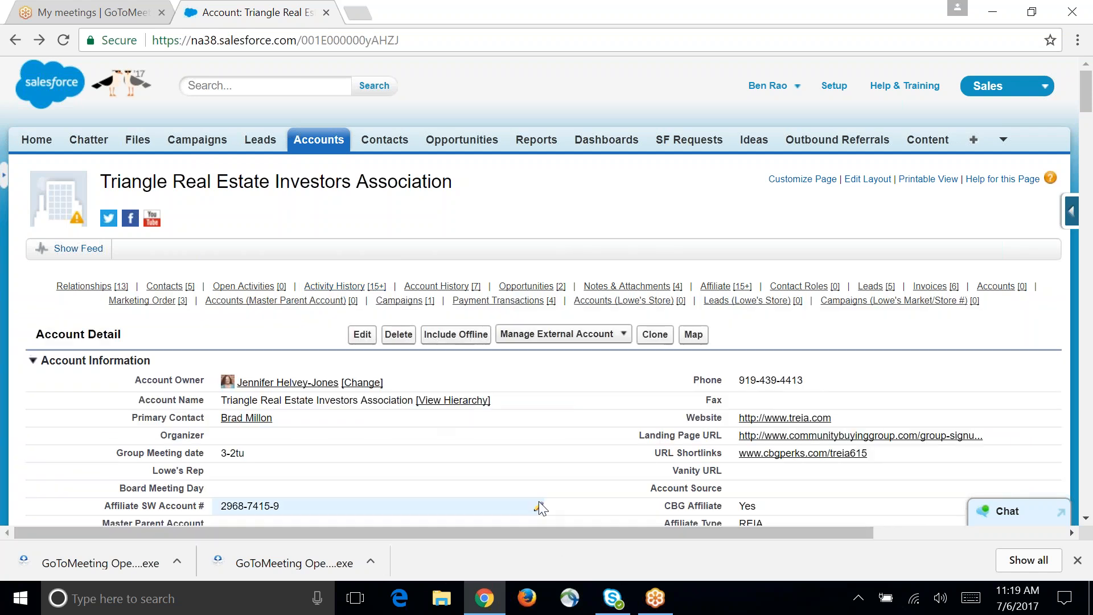
{"action": "scroll", "coordinate": [524, 455], "scroll_direction": "down", "scroll_amount": 3}
{"action": "scroll", "coordinate": [510, 447], "scroll_direction": "up", "scroll_amount": 3}
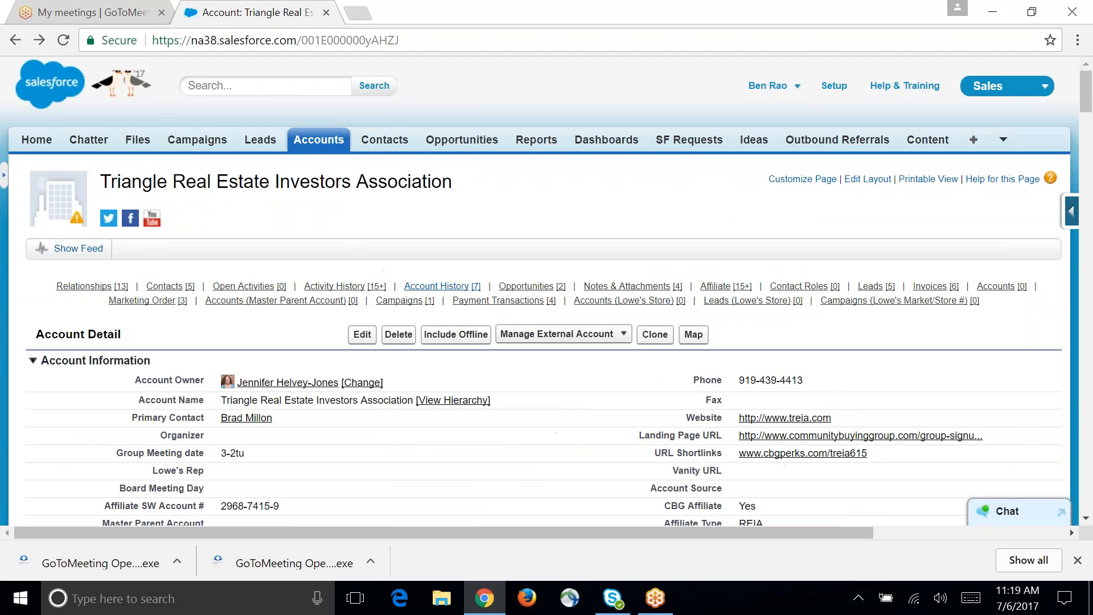
Step: Start logging a call from the account's activity history with the subject "calling on Affiiliate"
{"action": "mouse_move", "coordinate": [424, 294]}
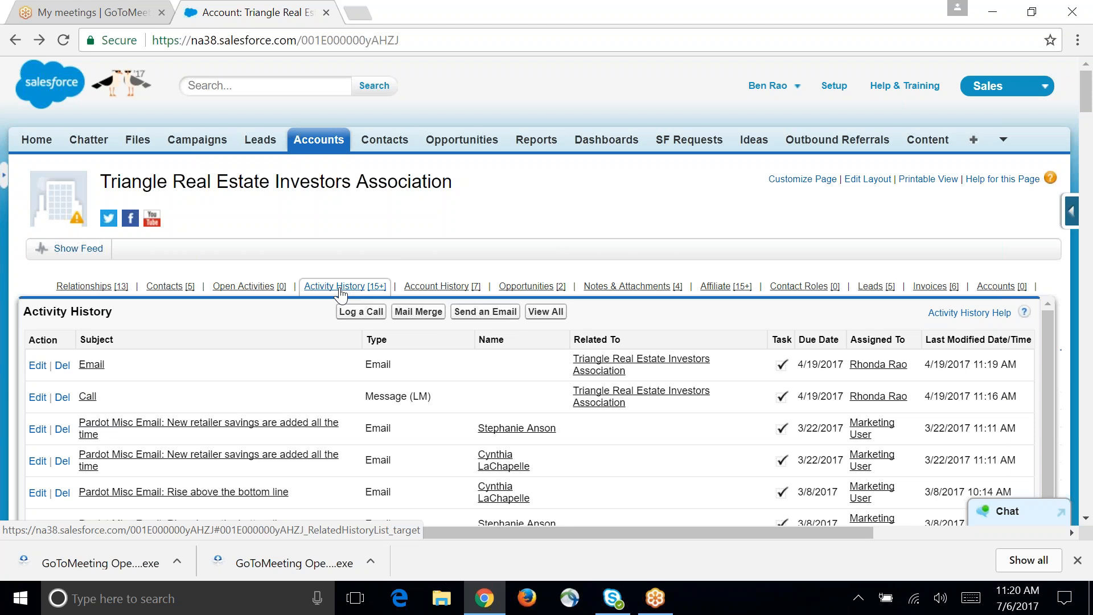
{"action": "left_click", "coordinate": [368, 313]}
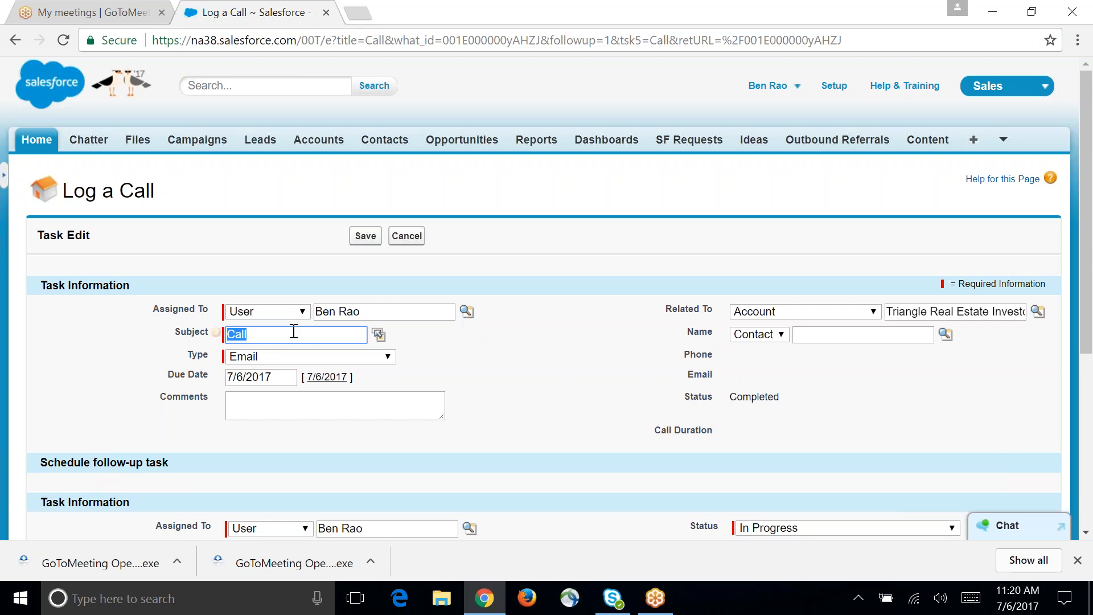
{"action": "type", "text": "talked to"}
{"action": "key", "text": "BackSpace"}
{"action": "key", "text": "BackSpace"}
{"action": "key", "text": "BackSpace"}
{"action": "key", "text": "BackSpace"}
{"action": "key", "text": "BackSpace"}
{"action": "key", "text": "BackSpace"}
{"action": "key", "text": "BackSpace"}
{"action": "key", "text": "BackSpace"}
{"action": "key", "text": "BackSpace"}
{"action": "type", "text": "calling on"}
{"action": "type", "text": "Affiliate"}
{"action": "key", "text": "BackSpace"}
{"action": "key", "text": "BackSpace"}
{"action": "key", "text": "BackSpace"}
{"action": "key", "text": "BackSpace"}
{"action": "type", "text": "iiate"}
Step: Look through the type options for the call and cancel the call log without saving
{"action": "left_click", "coordinate": [303, 367]}
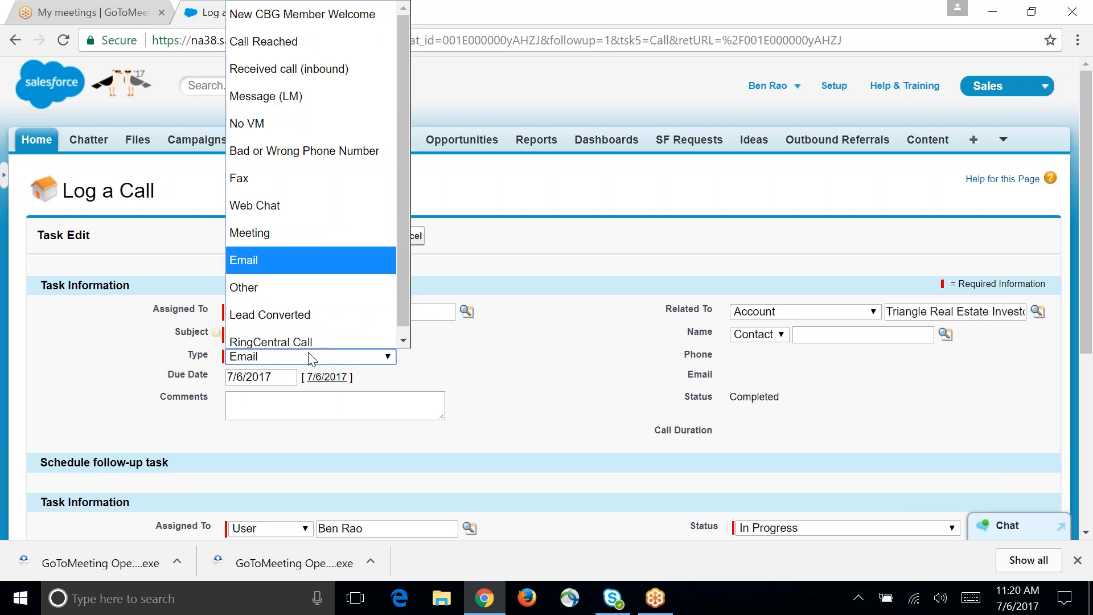
{"action": "scroll", "coordinate": [325, 282], "scroll_direction": "up", "scroll_amount": 1}
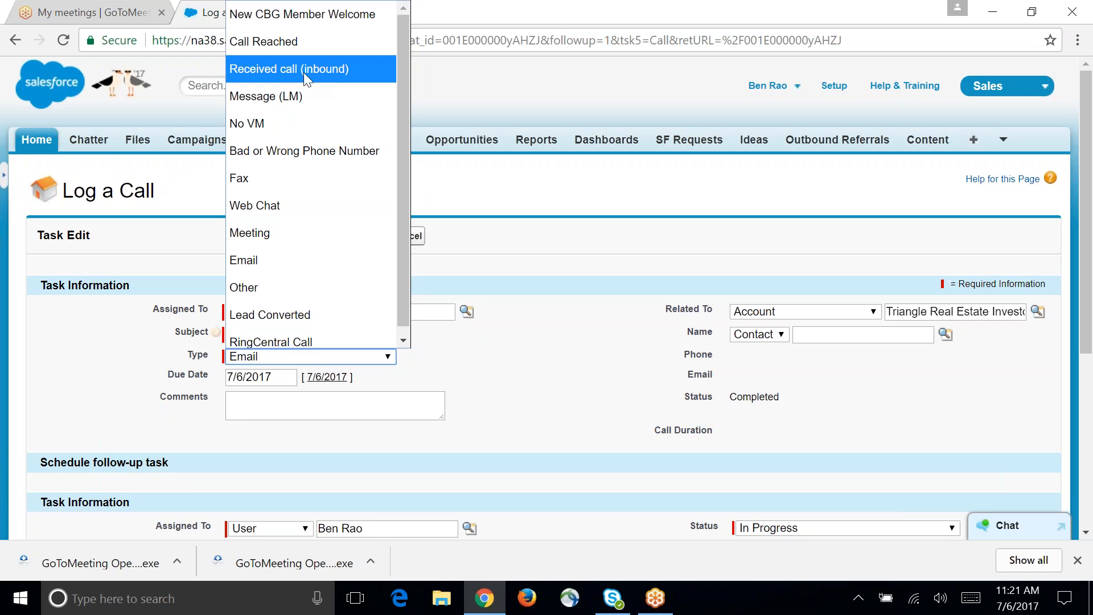
{"action": "scroll", "coordinate": [336, 167], "scroll_direction": "down", "scroll_amount": 1}
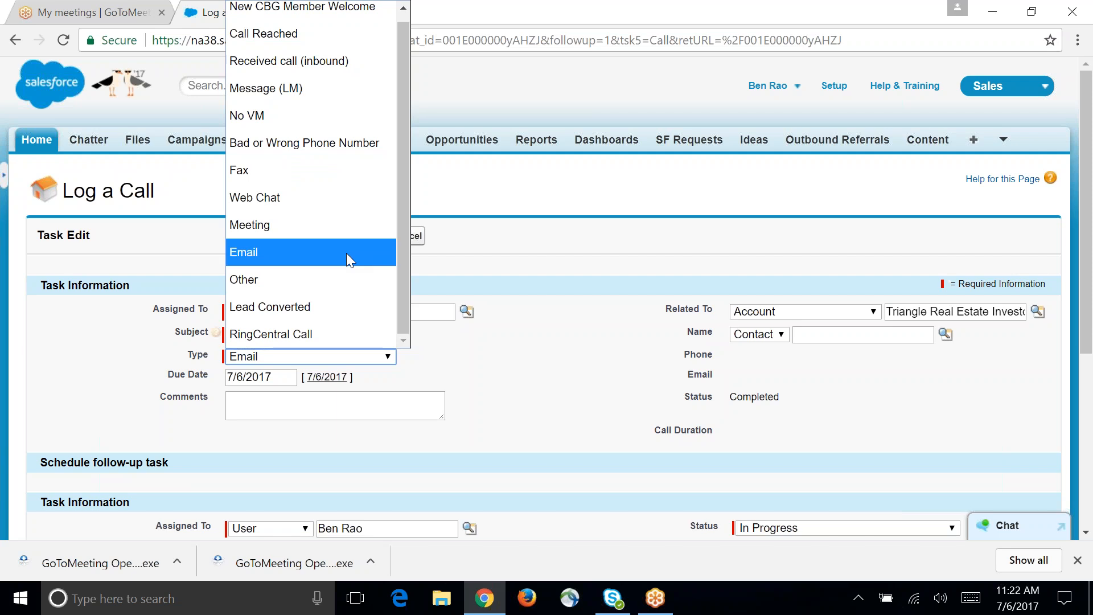
{"action": "scroll", "coordinate": [337, 259], "scroll_direction": "up", "scroll_amount": 1}
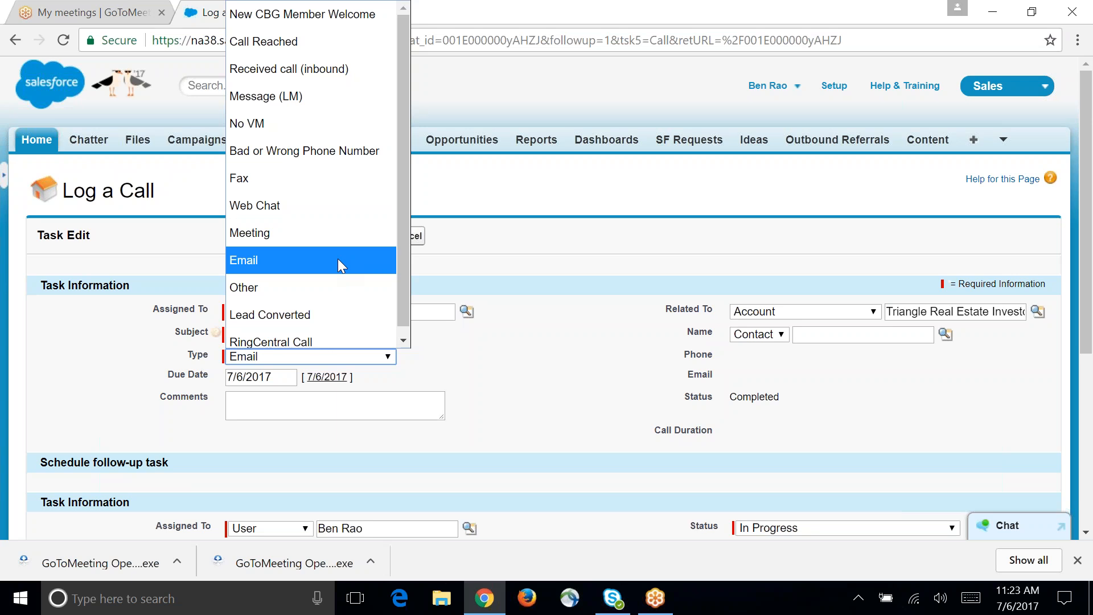
{"action": "left_click", "coordinate": [535, 170]}
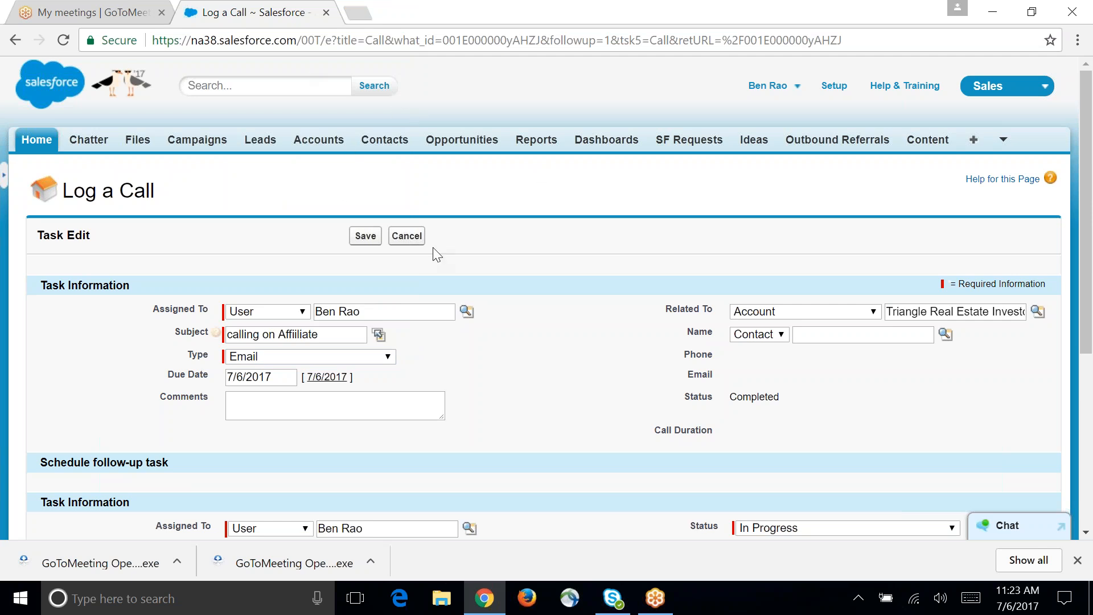
{"action": "left_click", "coordinate": [406, 236]}
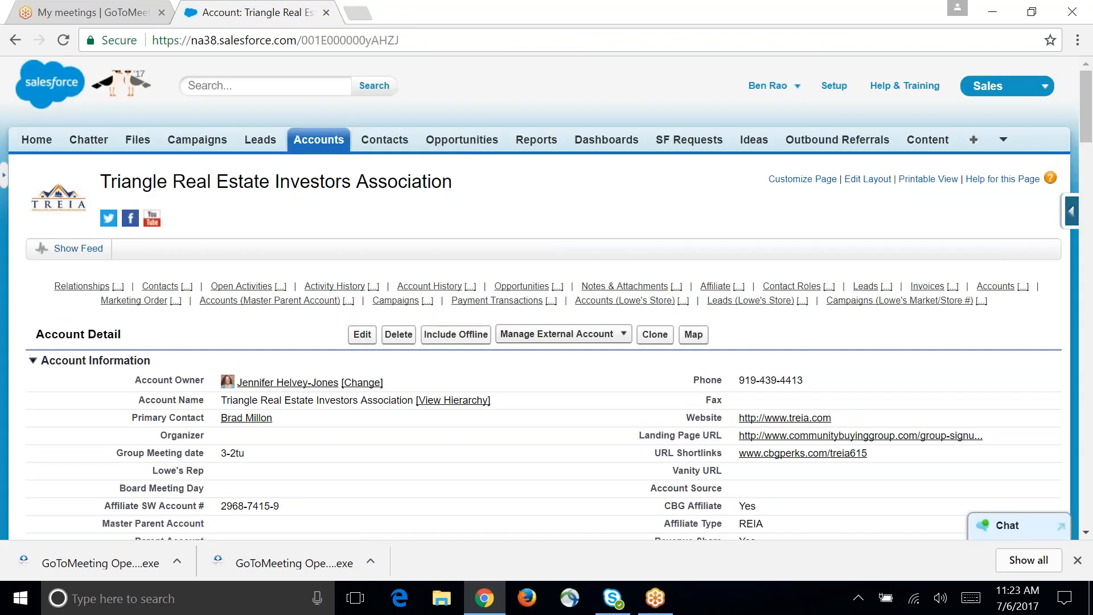
Step: Start a new account using the Partners and Suppliers record type and continue to its entry form
{"action": "left_click", "coordinate": [288, 87]}
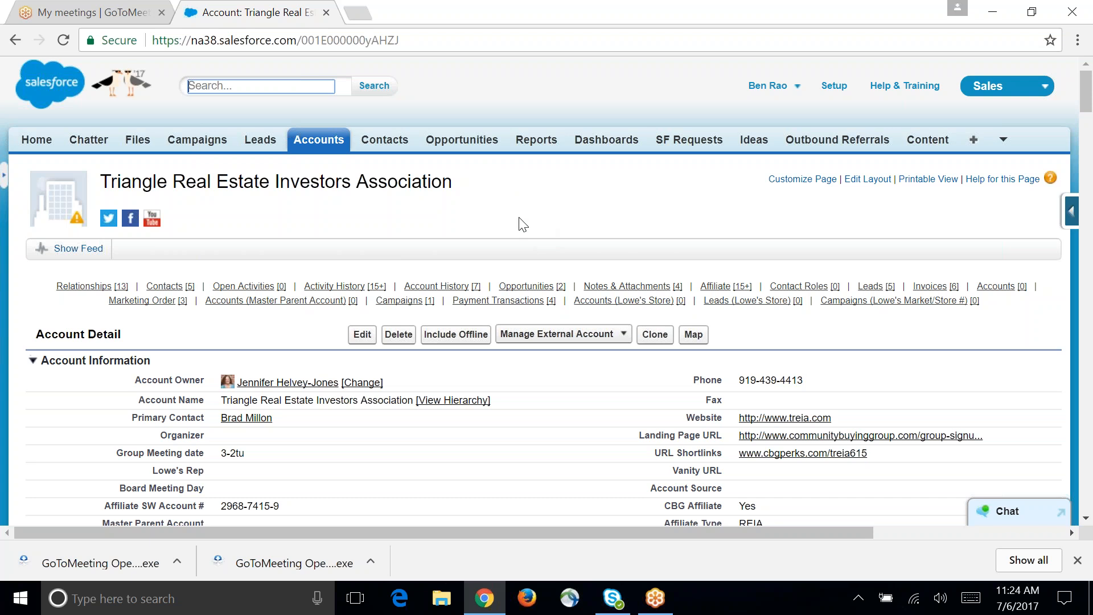
{"action": "left_click", "coordinate": [319, 141]}
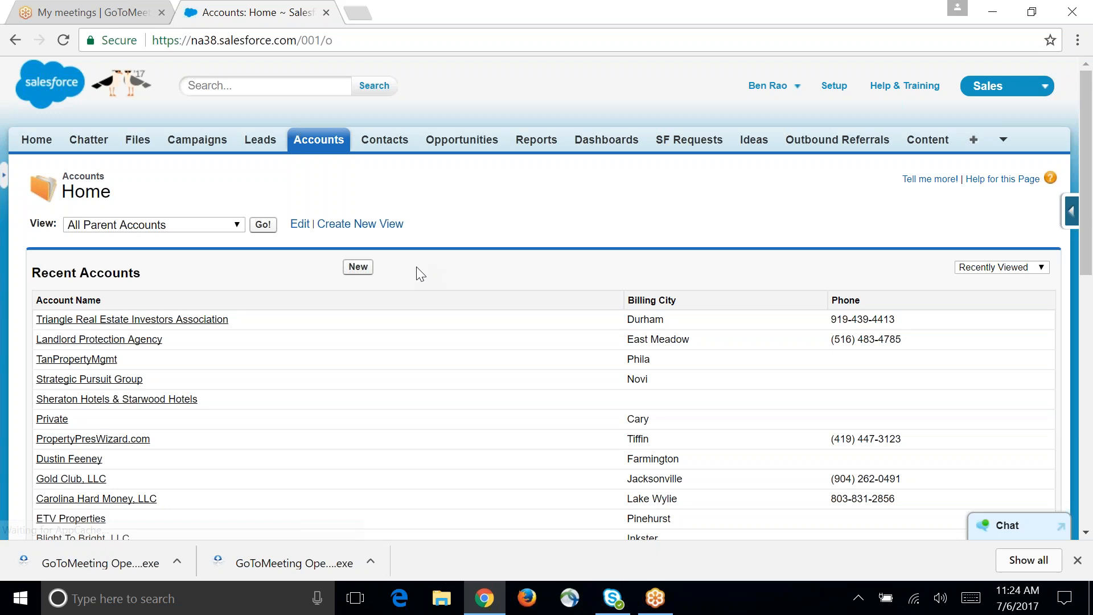
{"action": "left_click", "coordinate": [358, 267]}
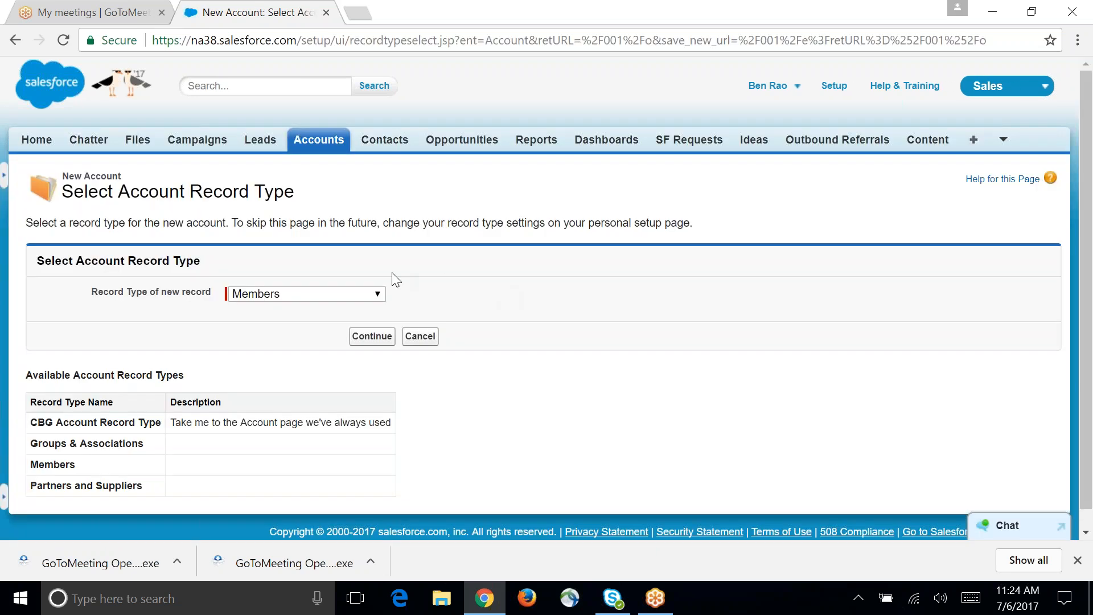
{"action": "left_click", "coordinate": [378, 295]}
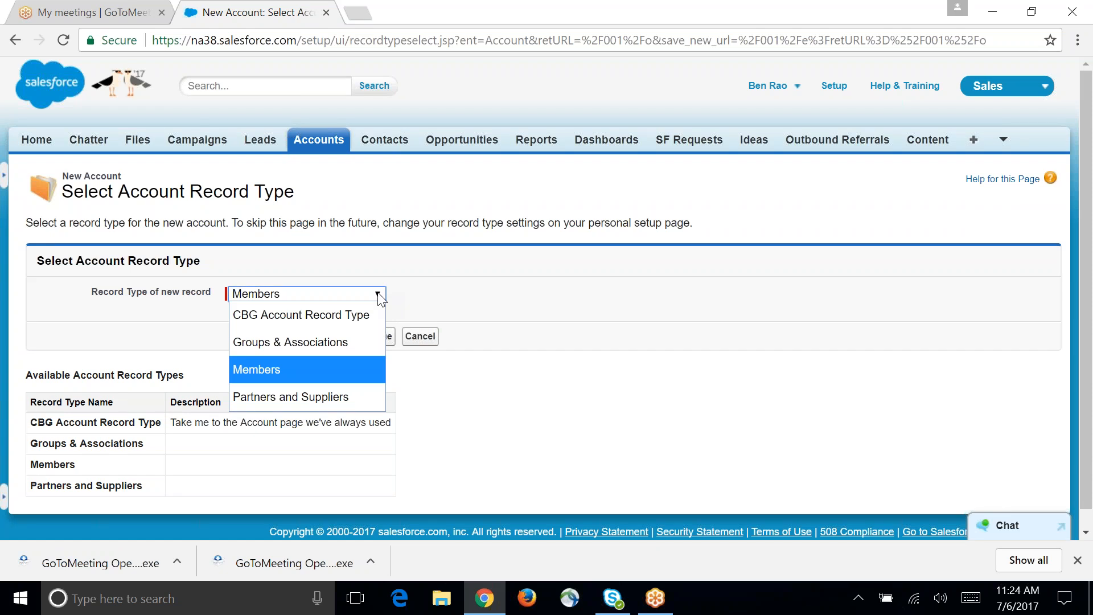
{"action": "left_click", "coordinate": [332, 398]}
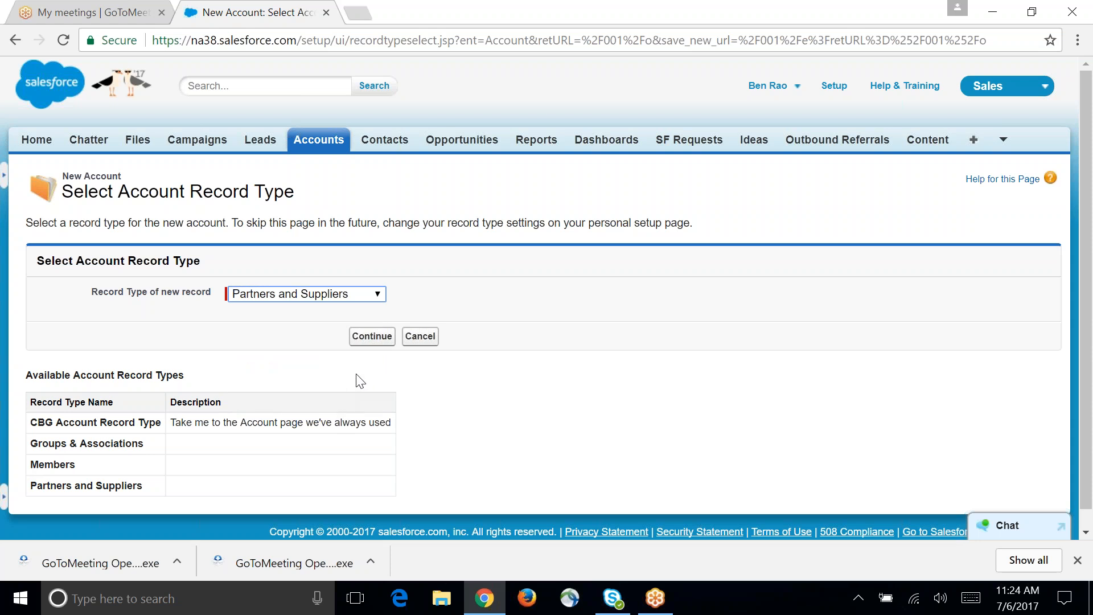
{"action": "left_click", "coordinate": [374, 337]}
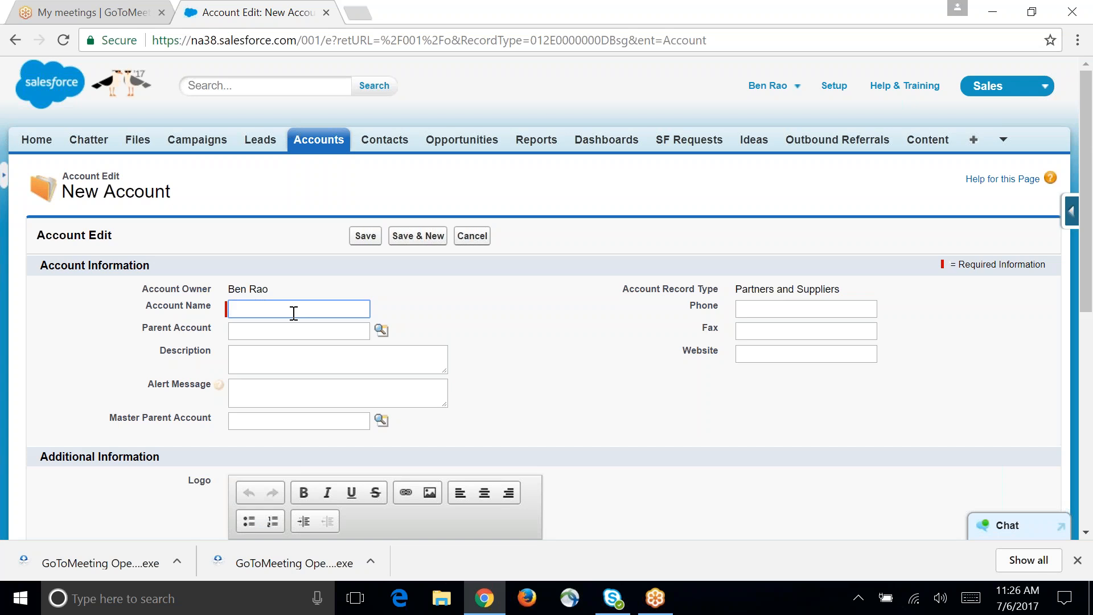
Step: Name the new Partners and Suppliers account "CARM ABC TEST" and save it
{"action": "type", "text": "CARM A"}
{"action": "type", "text": "BC"}
{"action": "scroll", "coordinate": [589, 412], "scroll_direction": "down", "scroll_amount": 7}
{"action": "scroll", "coordinate": [592, 406], "scroll_direction": "up", "scroll_amount": 5}
{"action": "scroll", "coordinate": [603, 404], "scroll_direction": "up", "scroll_amount": 1}
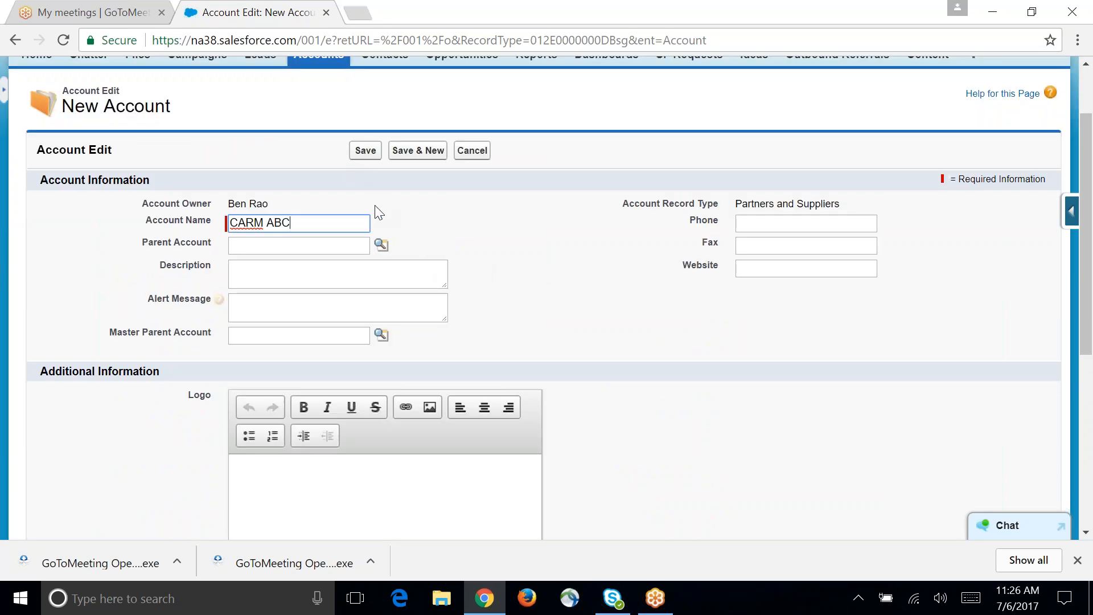
{"action": "type", "text": "TEST"}
{"action": "left_click", "coordinate": [367, 153]}
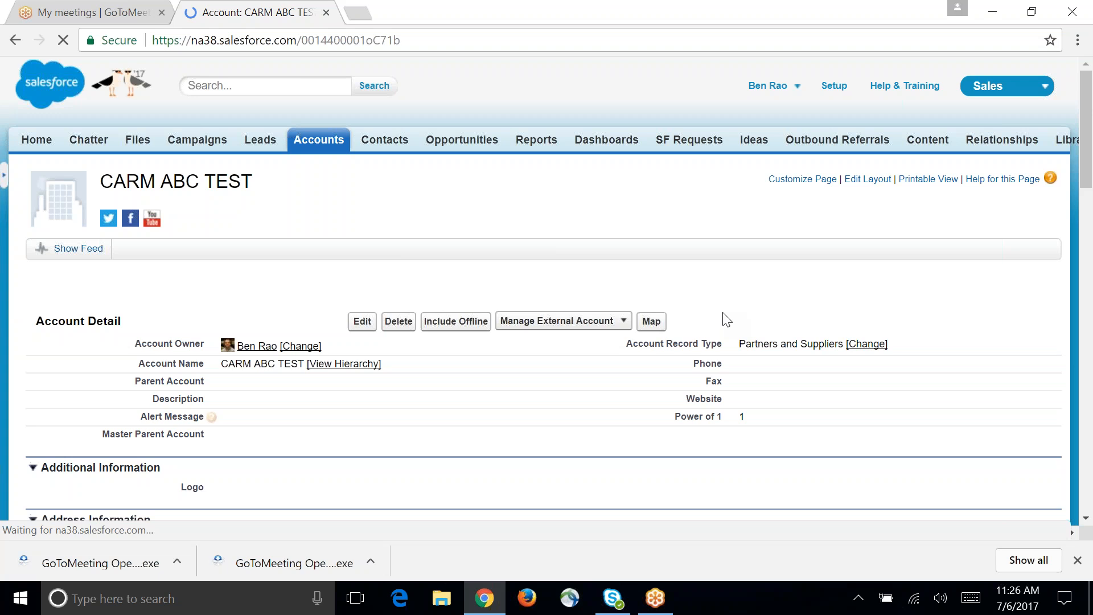
Step: Examine the CARM ABC TEST account's detail sections and its related lists, from contacts and activities to opportunities and affiliates
{"action": "scroll", "coordinate": [583, 394], "scroll_direction": "down", "scroll_amount": 5}
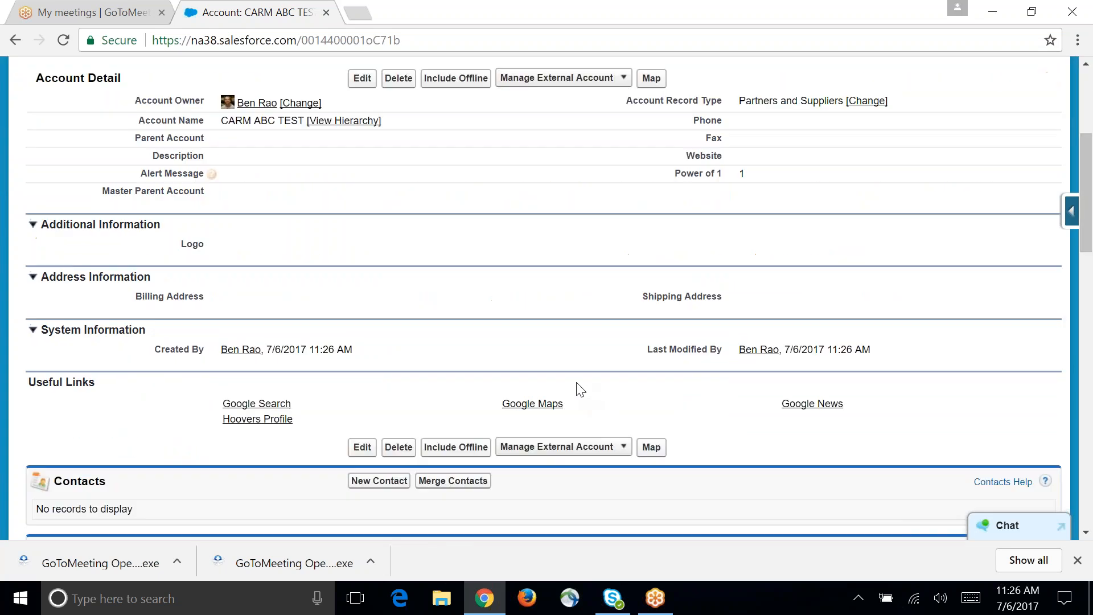
{"action": "scroll", "coordinate": [580, 390], "scroll_direction": "down", "scroll_amount": 3}
{"action": "scroll", "coordinate": [580, 391], "scroll_direction": "up", "scroll_amount": 6}
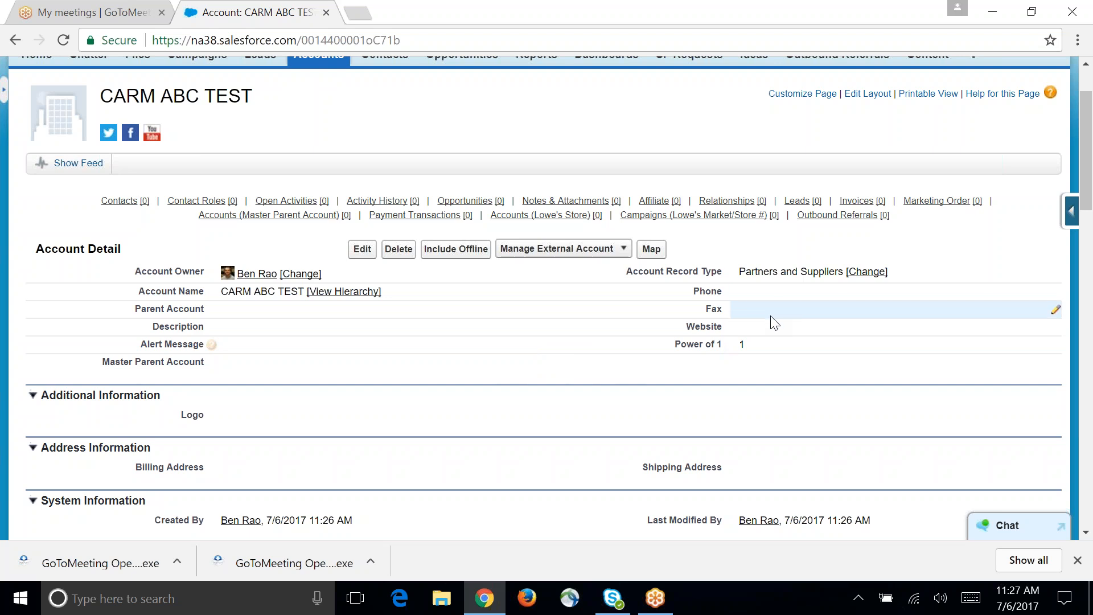
{"action": "scroll", "coordinate": [707, 344], "scroll_direction": "down", "scroll_amount": 3}
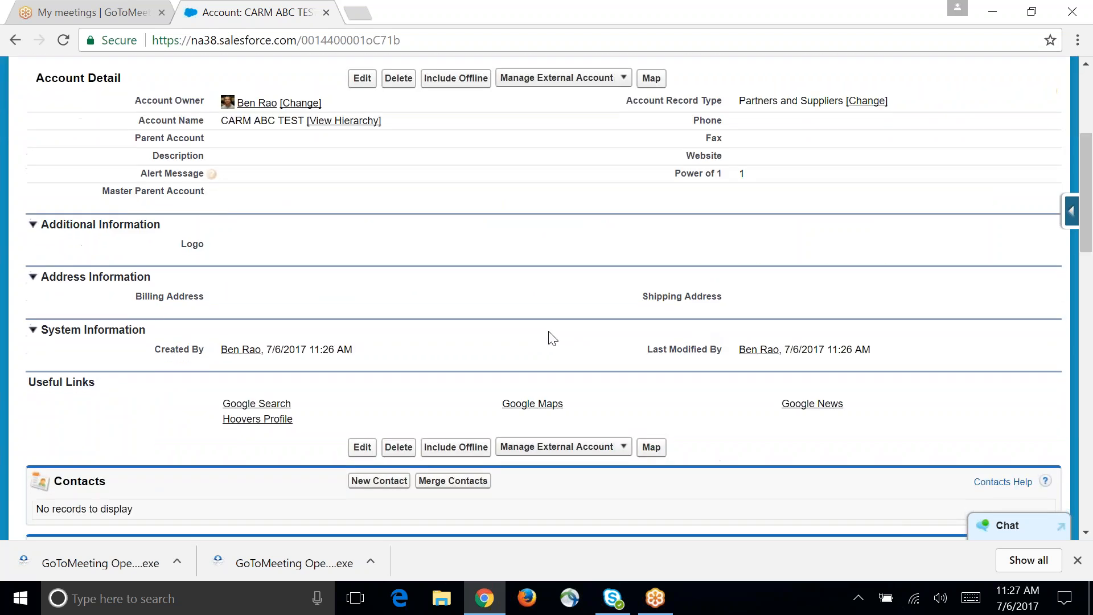
{"action": "scroll", "coordinate": [532, 370], "scroll_direction": "down", "scroll_amount": 1}
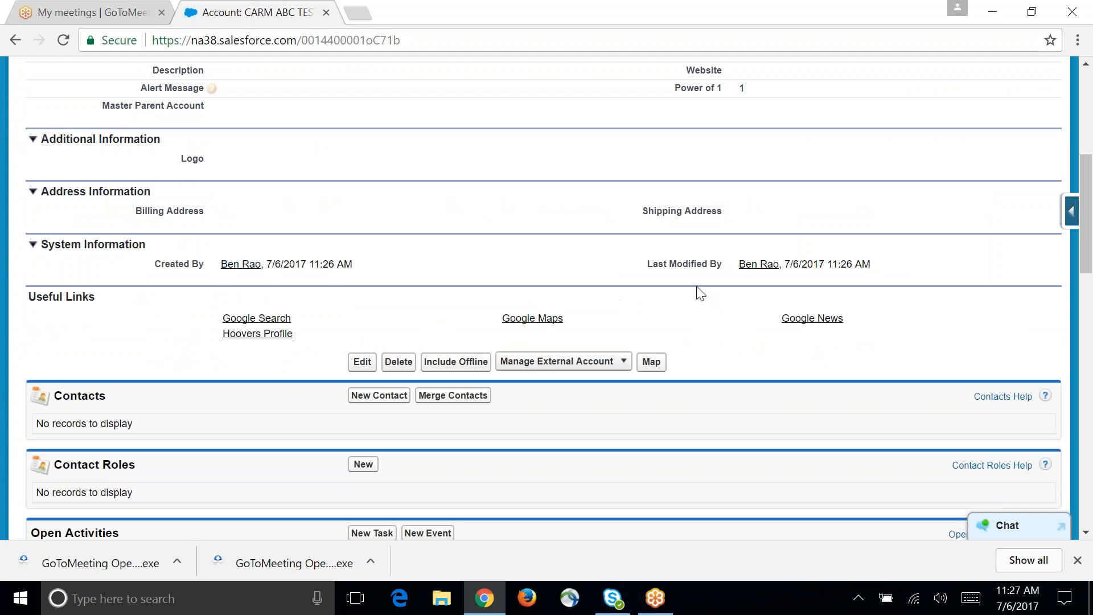
{"action": "scroll", "coordinate": [697, 291], "scroll_direction": "down", "scroll_amount": 3}
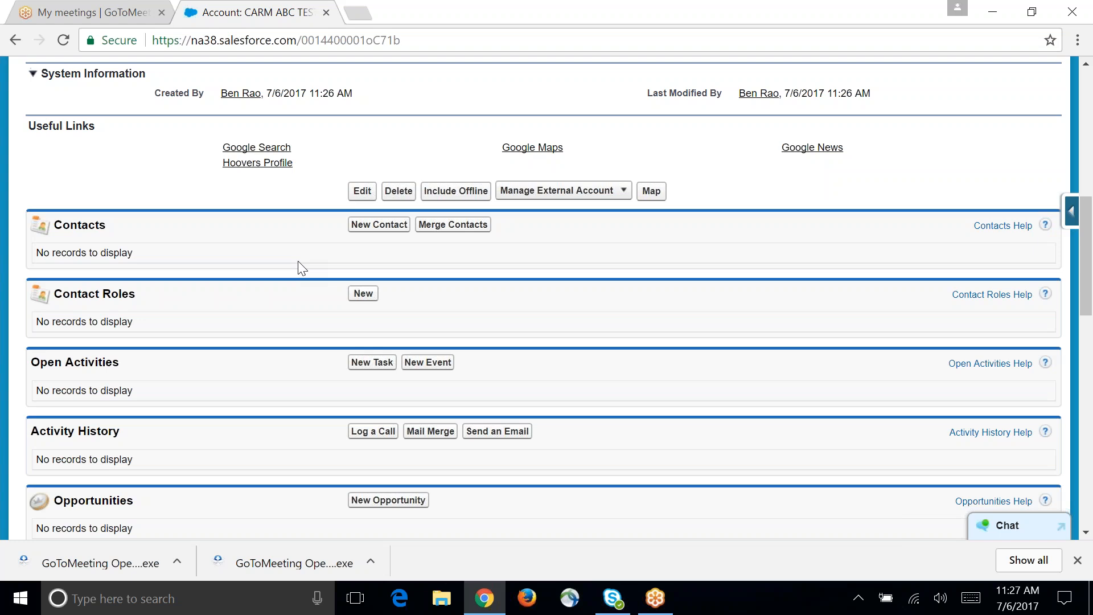
{"action": "scroll", "coordinate": [296, 489], "scroll_direction": "up", "scroll_amount": 8}
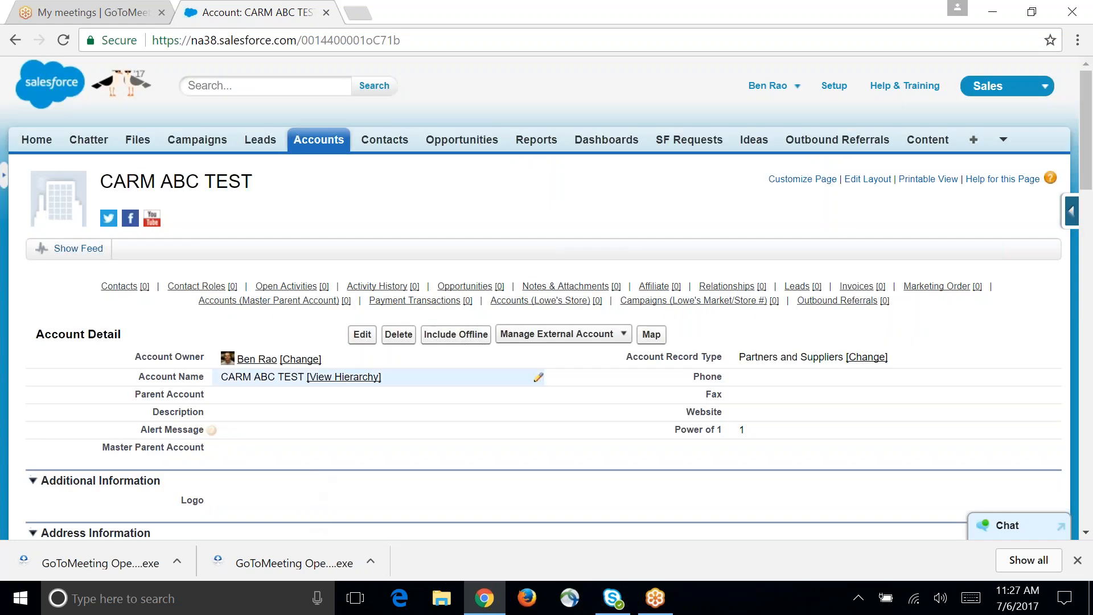
{"action": "mouse_move", "coordinate": [246, 312]}
{"action": "mouse_move", "coordinate": [398, 289]}
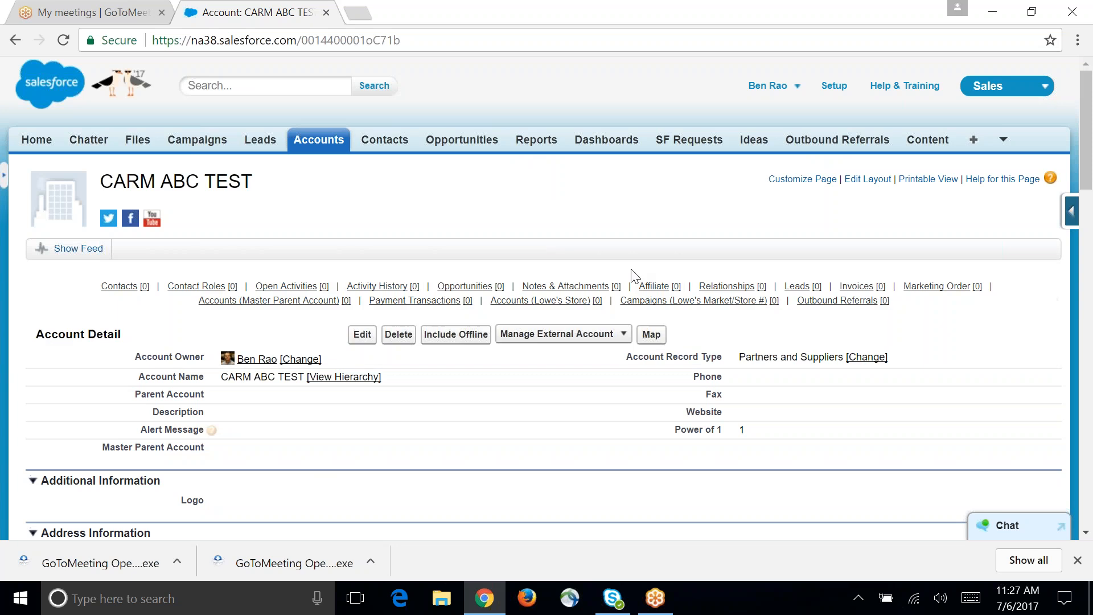
{"action": "scroll", "coordinate": [661, 333], "scroll_direction": "down", "scroll_amount": 10}
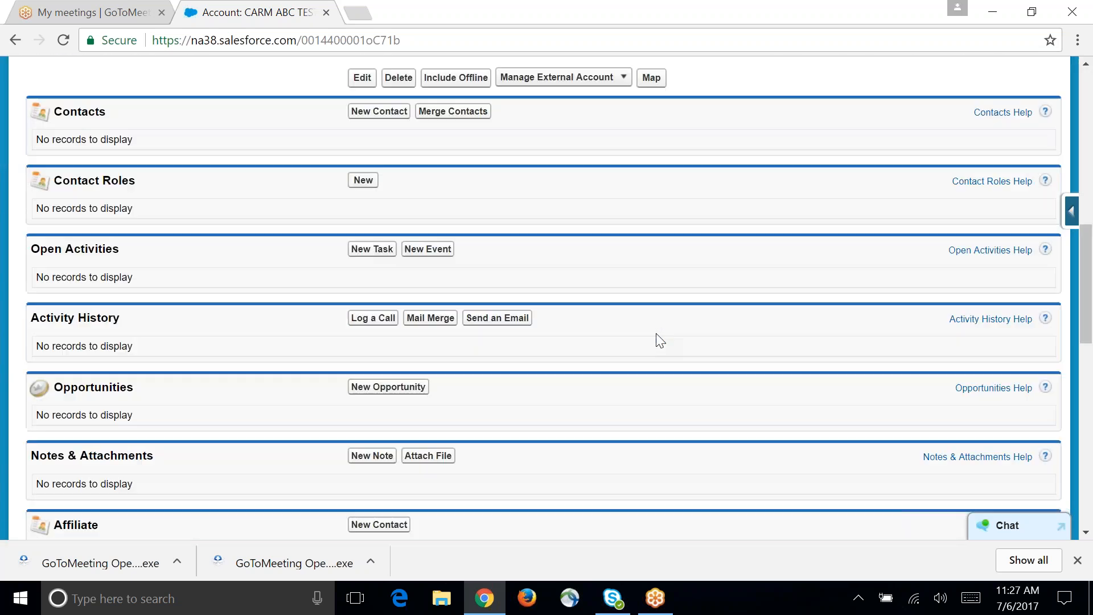
{"action": "scroll", "coordinate": [660, 341], "scroll_direction": "up", "scroll_amount": 10}
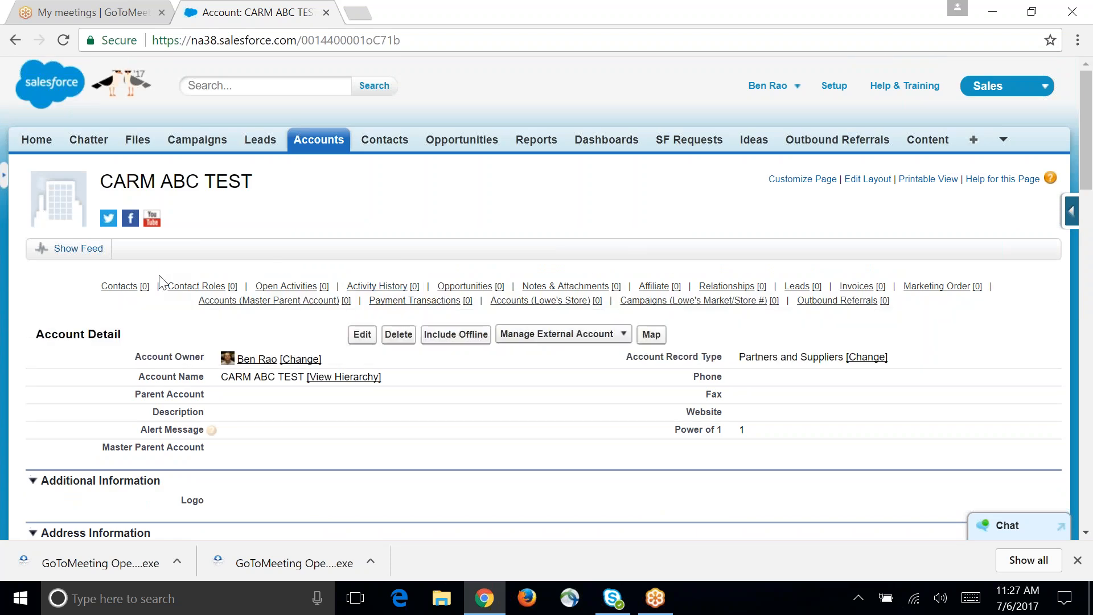
Step: Start a new contact from the CARM ABC TEST account's contacts list and enter the contact's first and last name
{"action": "mouse_move", "coordinate": [144, 292]}
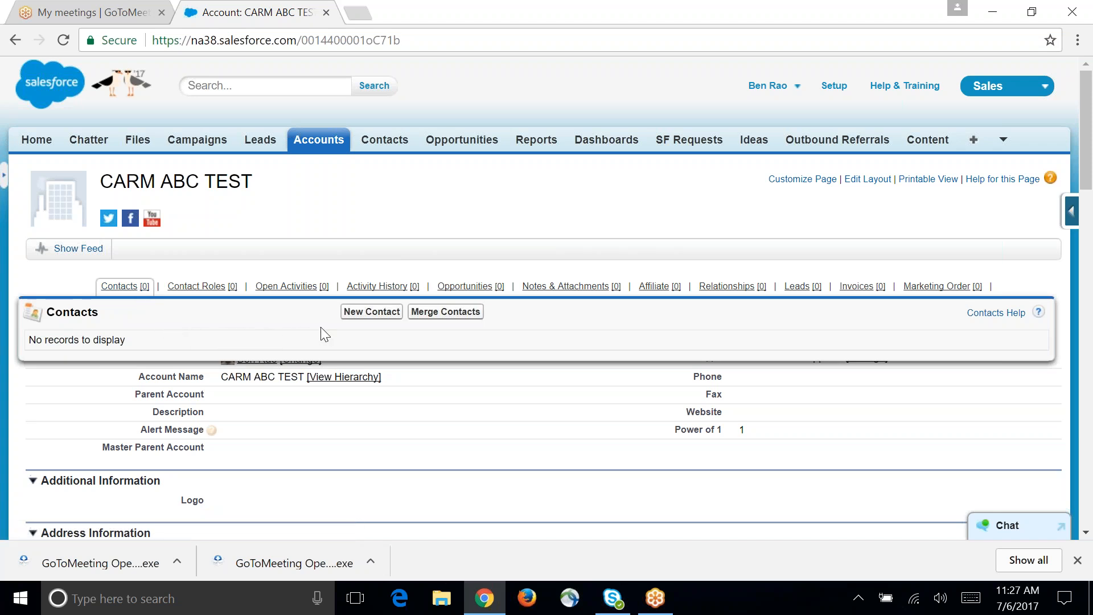
{"action": "left_click", "coordinate": [350, 313]}
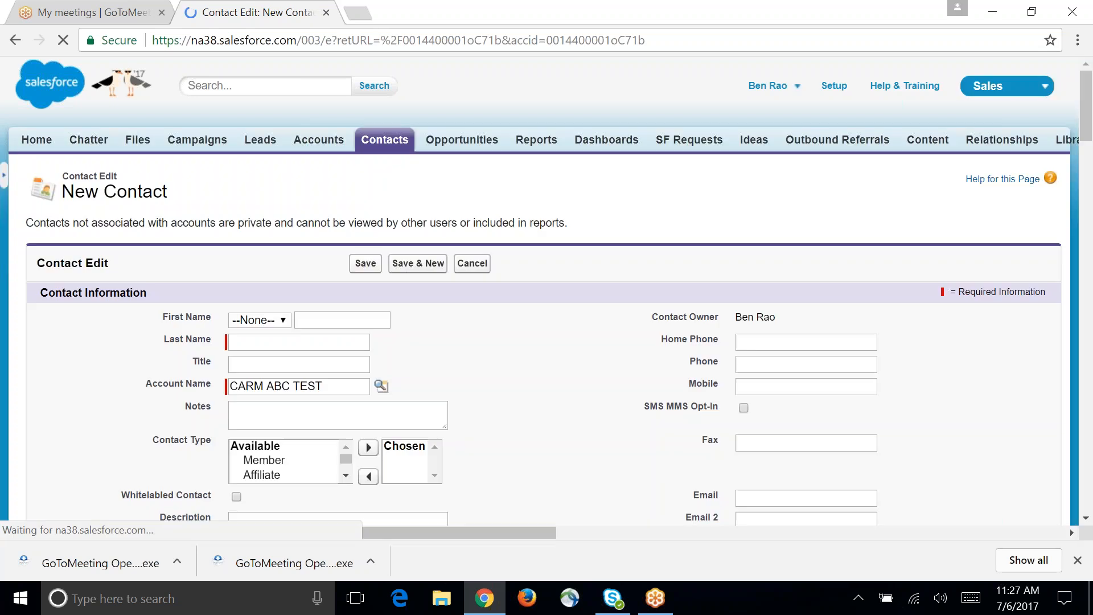
{"action": "left_click", "coordinate": [332, 319]}
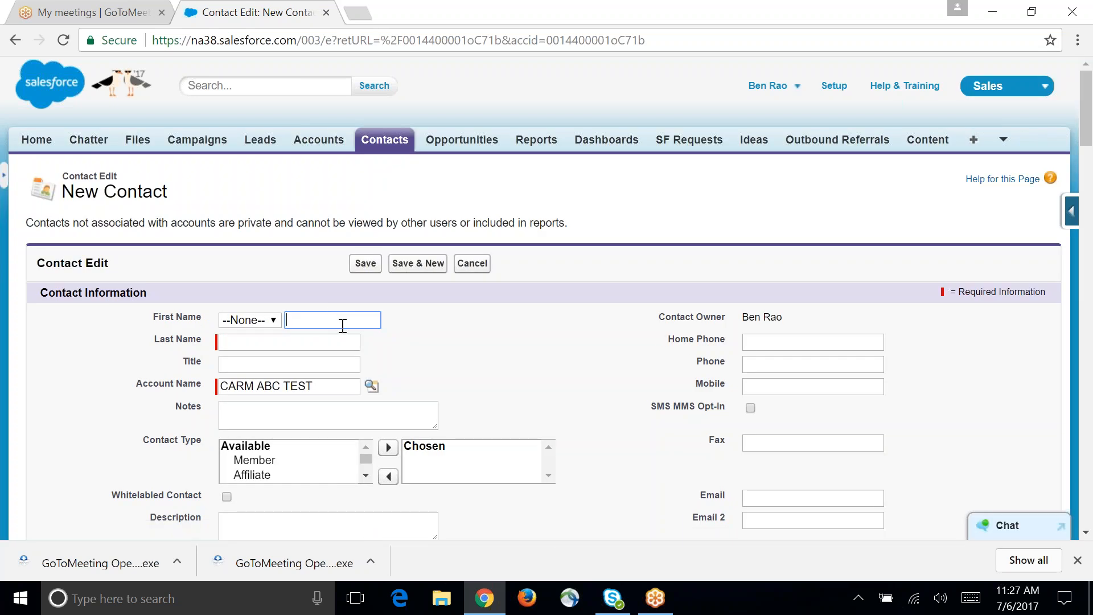
{"action": "type", "text": "BEN-test"}
{"action": "key", "text": "Tab"}
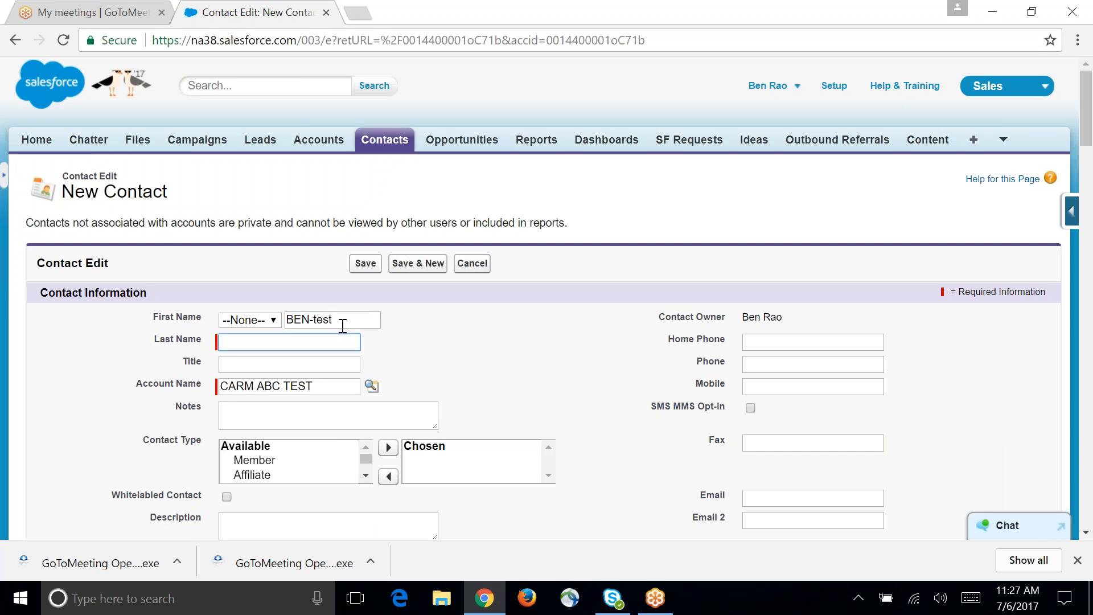
{"action": "type", "text": "rao"}
Step: Look through the new contact form's information, address and Lowe's Biz Dev fields, and try to save the contact
{"action": "scroll", "coordinate": [673, 408], "scroll_direction": "down", "scroll_amount": 3}
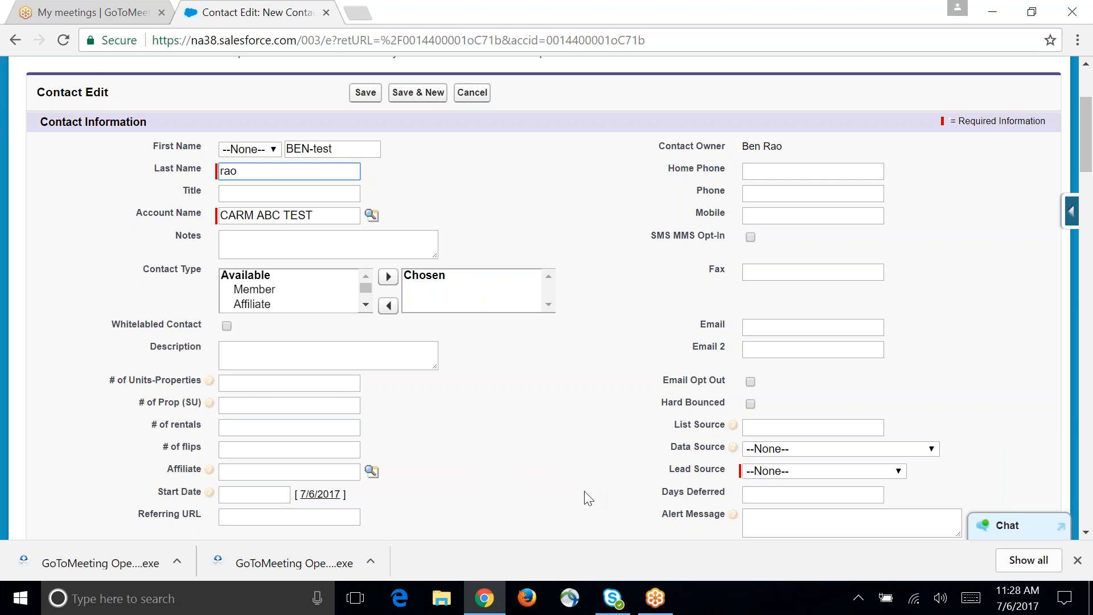
{"action": "scroll", "coordinate": [587, 493], "scroll_direction": "down", "scroll_amount": 3}
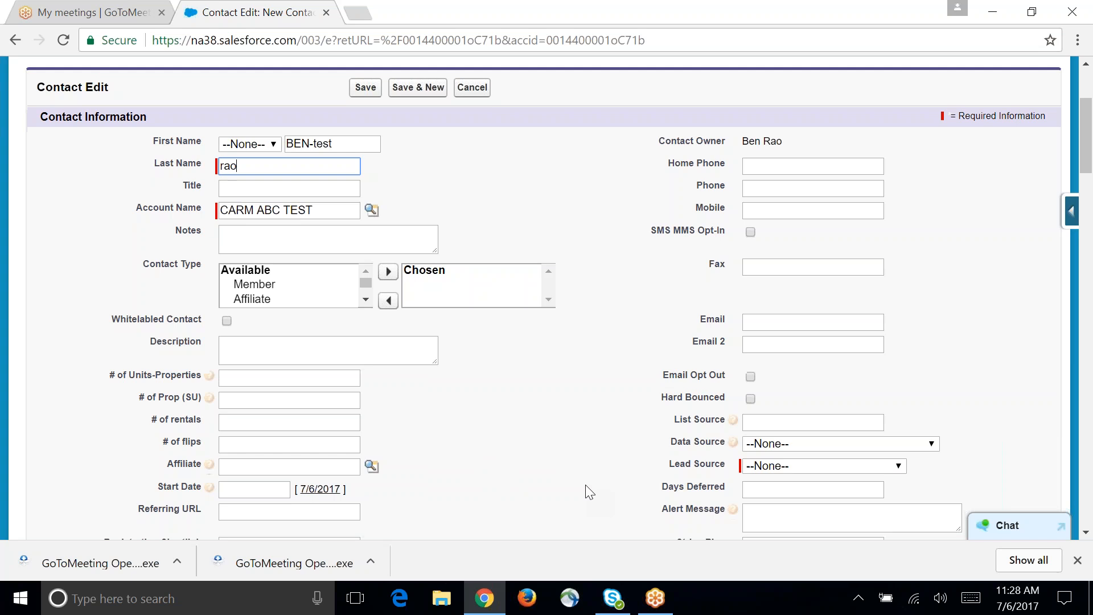
{"action": "scroll", "coordinate": [584, 481], "scroll_direction": "down", "scroll_amount": 4}
{"action": "scroll", "coordinate": [579, 471], "scroll_direction": "down", "scroll_amount": 4}
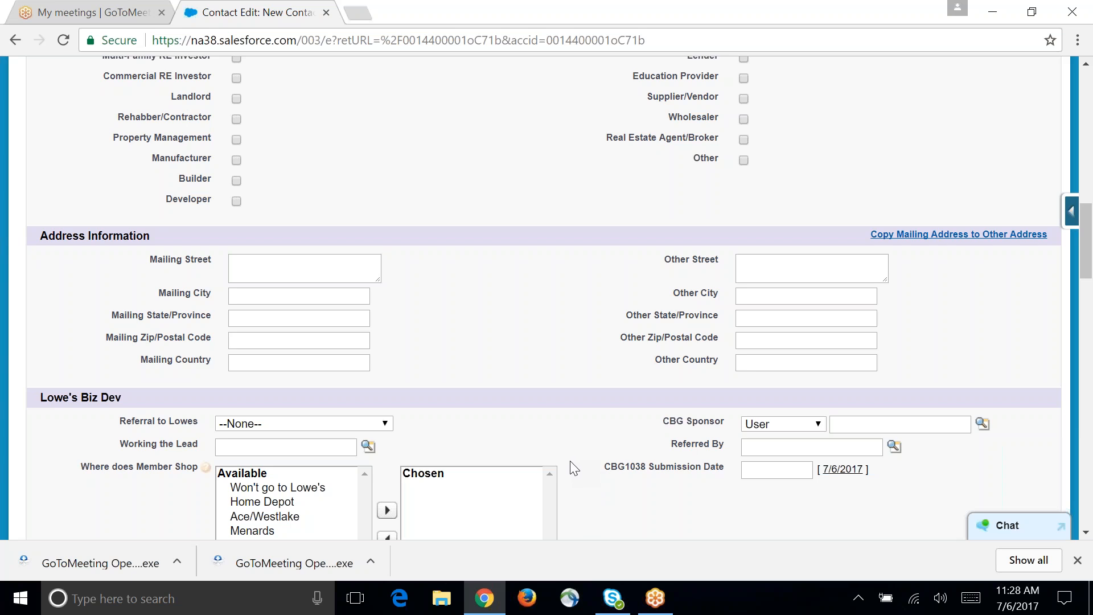
{"action": "scroll", "coordinate": [569, 469], "scroll_direction": "up", "scroll_amount": 8}
{"action": "scroll", "coordinate": [564, 477], "scroll_direction": "up", "scroll_amount": 3}
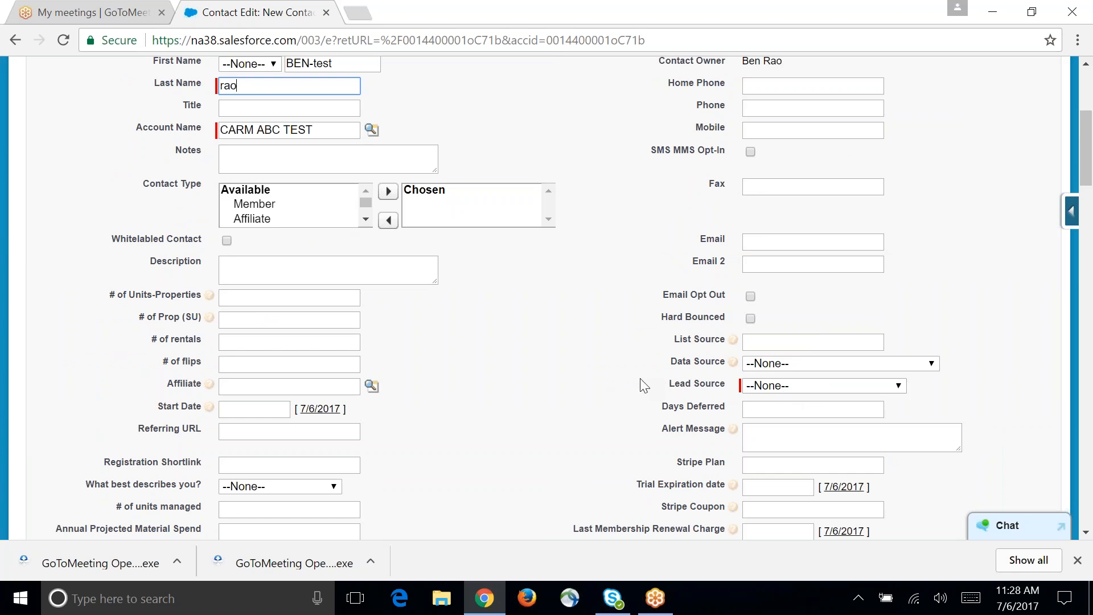
{"action": "scroll", "coordinate": [641, 385], "scroll_direction": "up", "scroll_amount": 2}
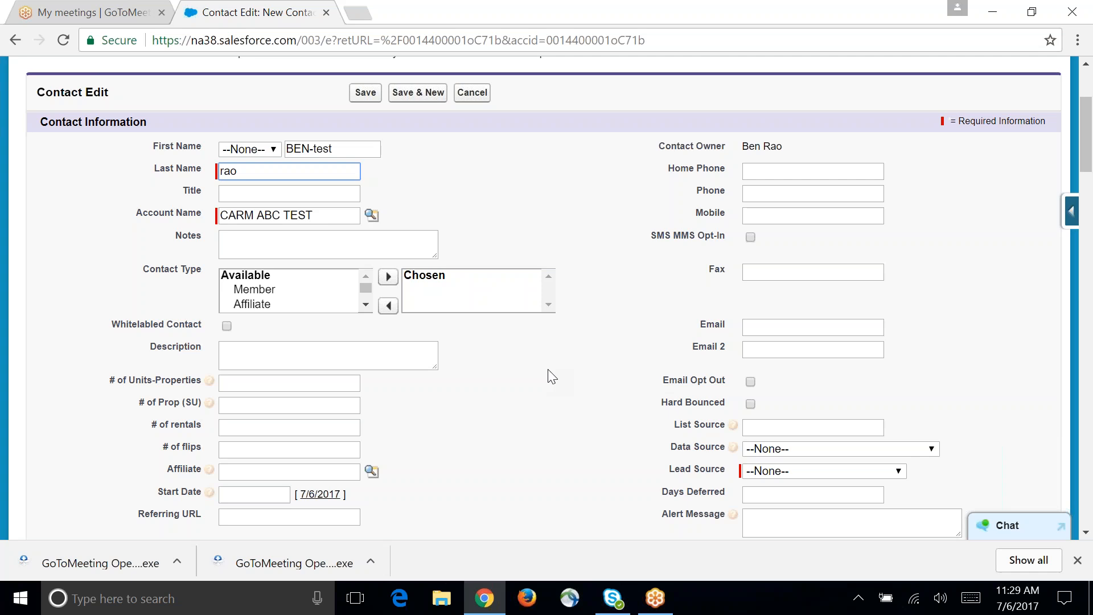
{"action": "left_click", "coordinate": [367, 96]}
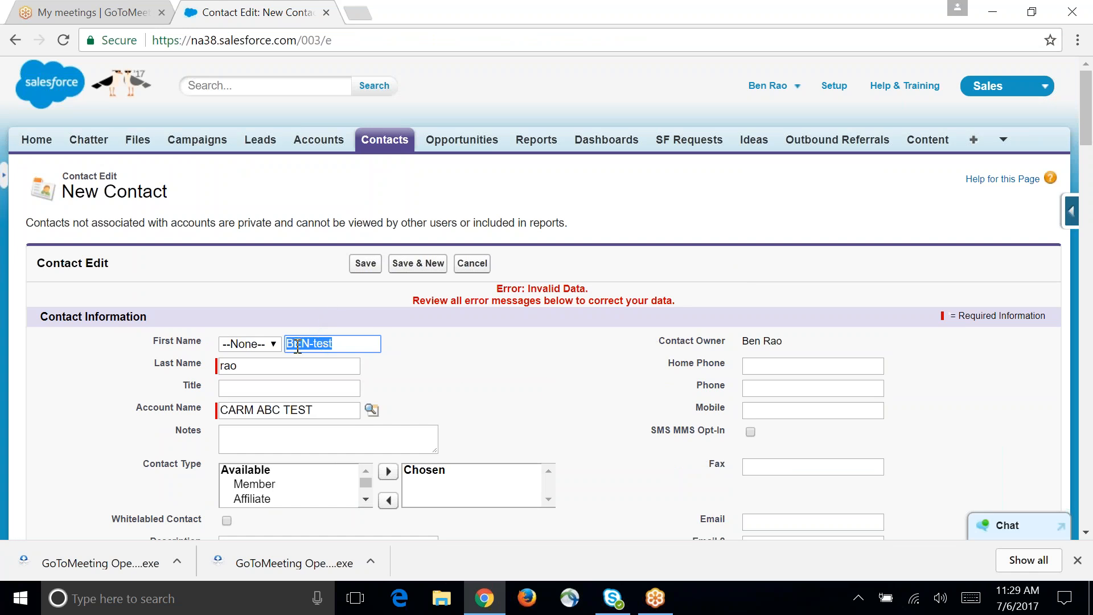
Step: Set the new contact's required lead source to Conference or Event
{"action": "left_click", "coordinate": [356, 343]}
{"action": "scroll", "coordinate": [534, 334], "scroll_direction": "down", "scroll_amount": 6}
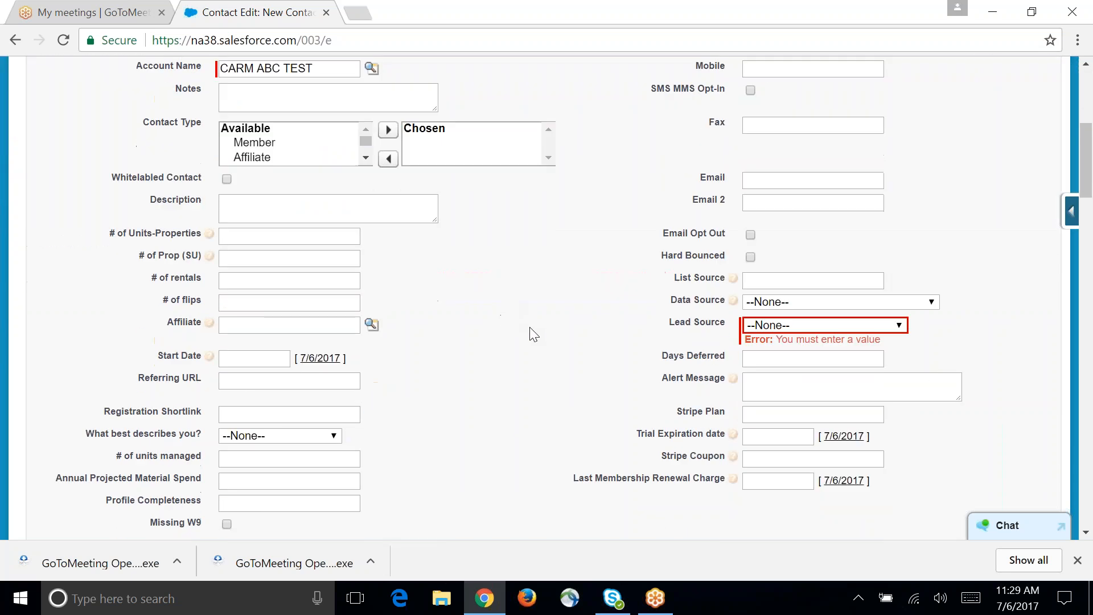
{"action": "left_click", "coordinate": [772, 323]}
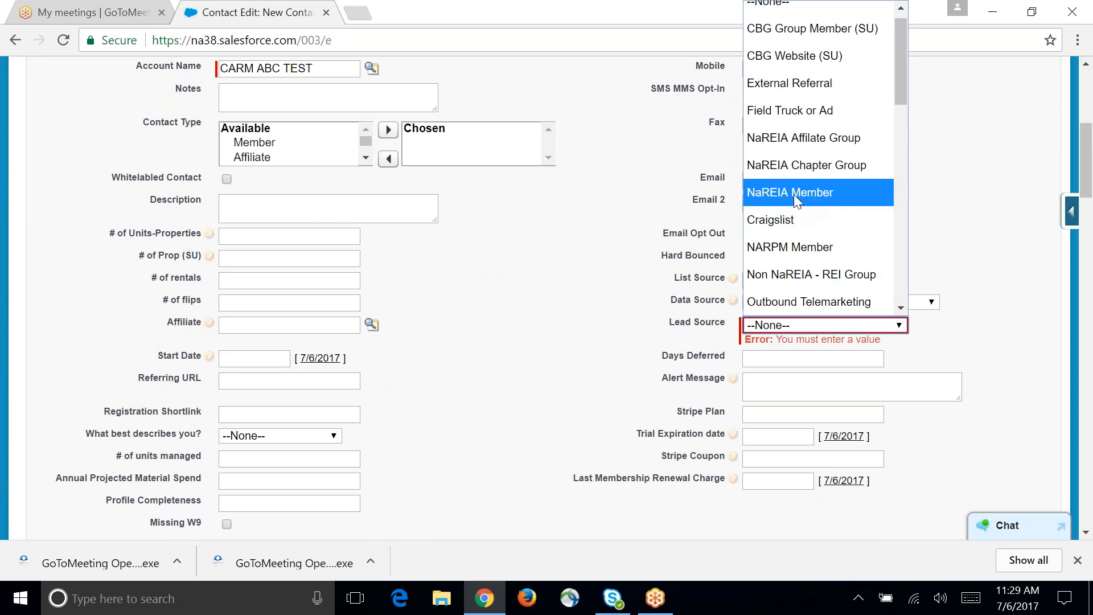
{"action": "scroll", "coordinate": [787, 199], "scroll_direction": "down", "scroll_amount": 5}
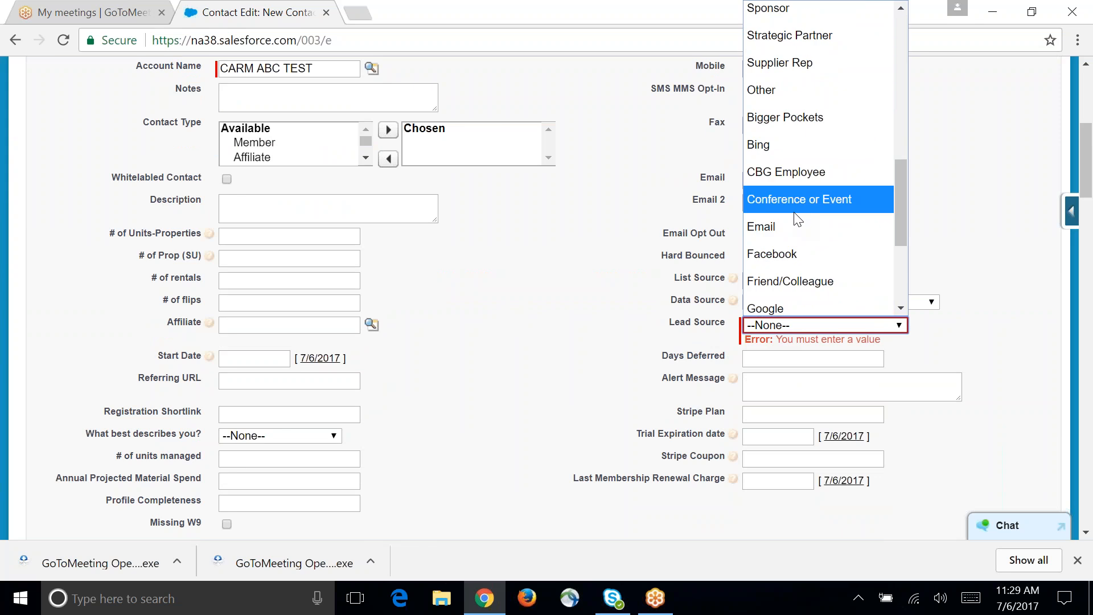
{"action": "scroll", "coordinate": [796, 219], "scroll_direction": "down", "scroll_amount": 1}
{"action": "scroll", "coordinate": [794, 215], "scroll_direction": "up", "scroll_amount": 3}
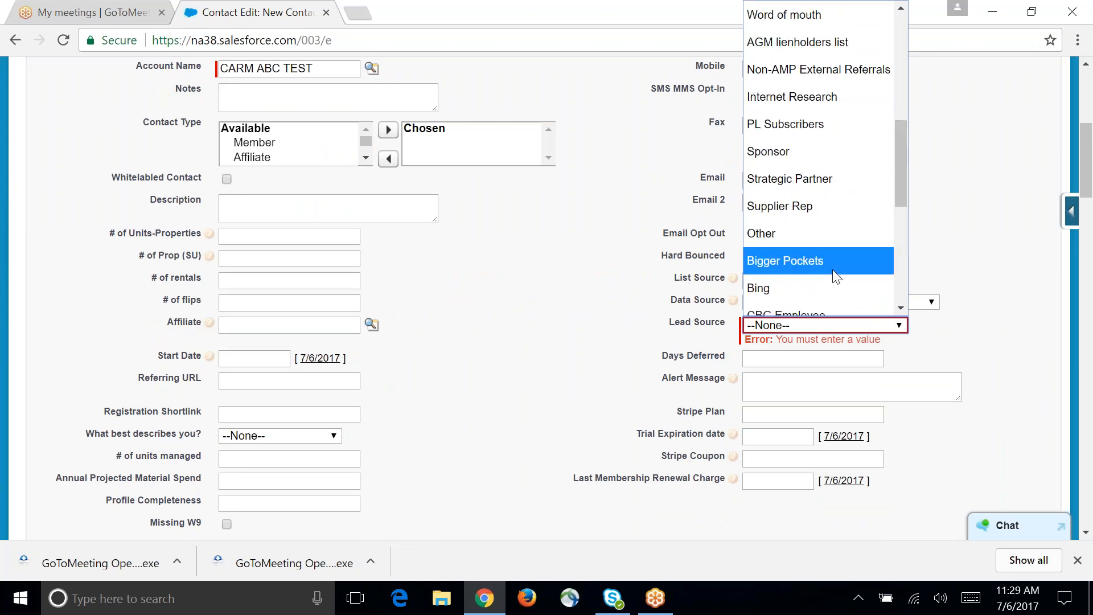
{"action": "scroll", "coordinate": [815, 253], "scroll_direction": "down", "scroll_amount": 3}
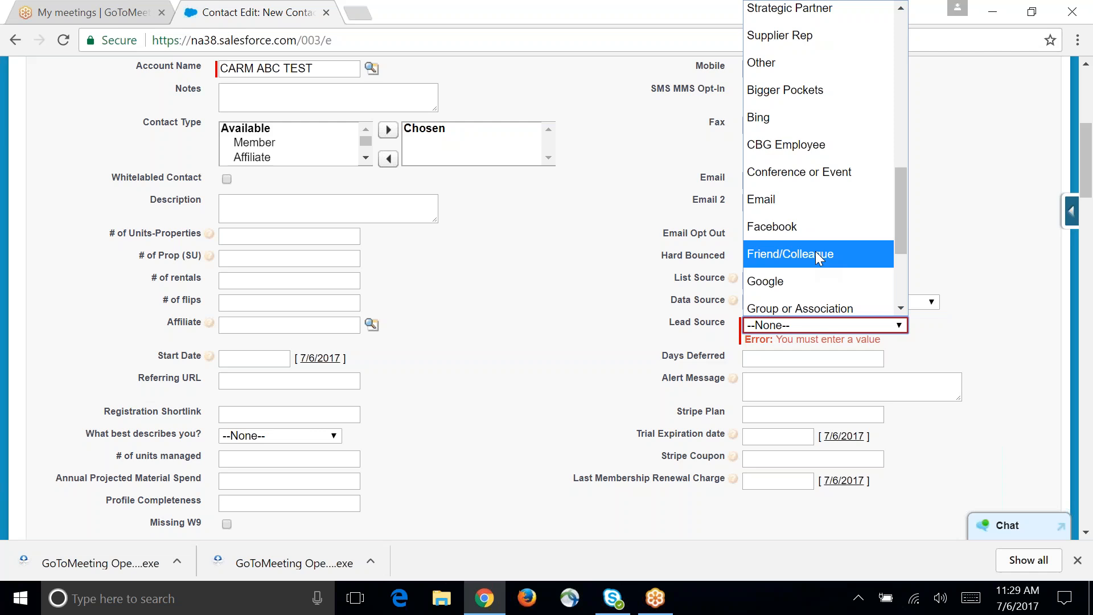
{"action": "left_click", "coordinate": [767, 172]}
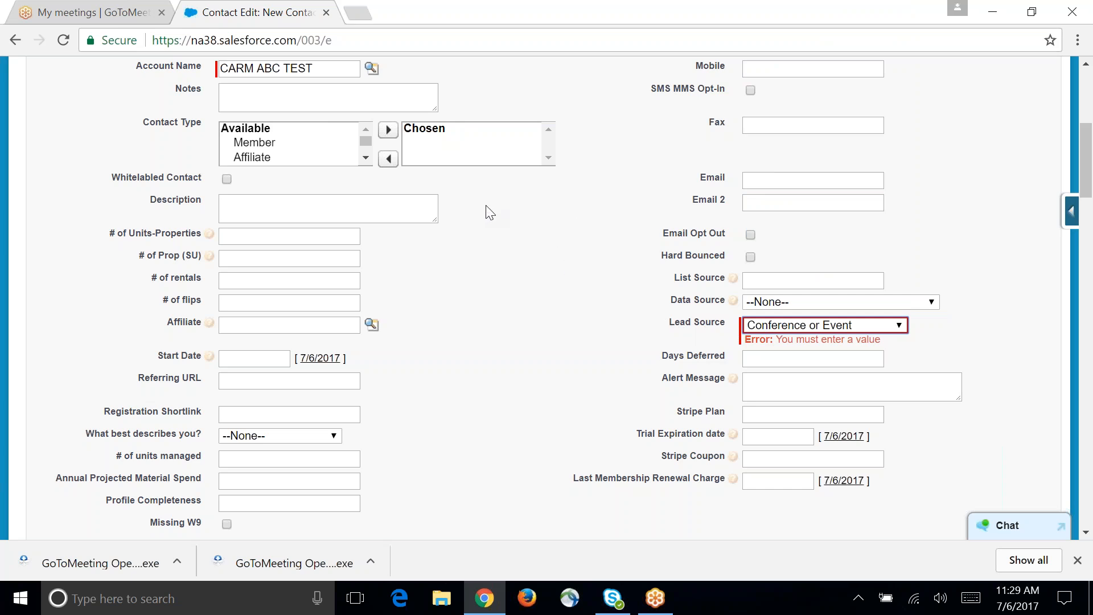
Step: Set the contact's data source to Manually Entered and save the contact
{"action": "left_click", "coordinate": [755, 301]}
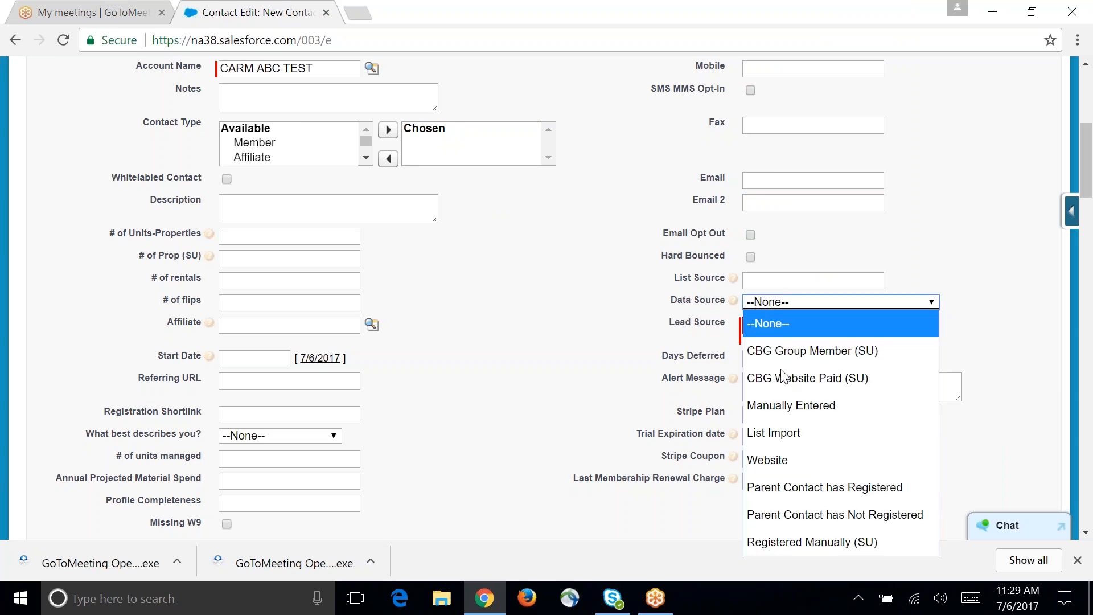
{"action": "left_click", "coordinate": [808, 411]}
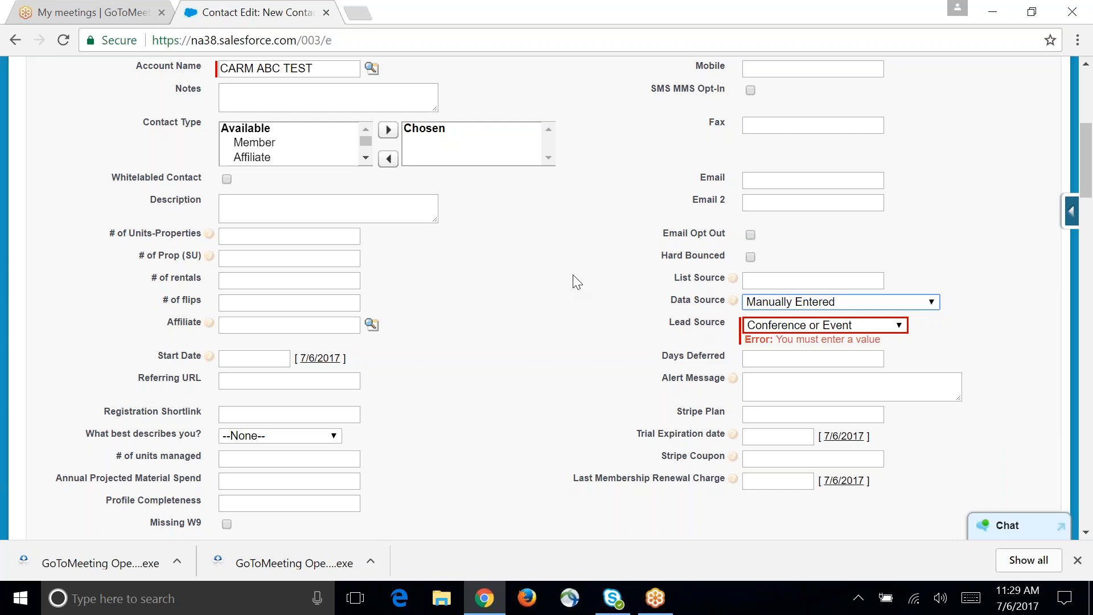
{"action": "scroll", "coordinate": [572, 294], "scroll_direction": "up", "scroll_amount": 5}
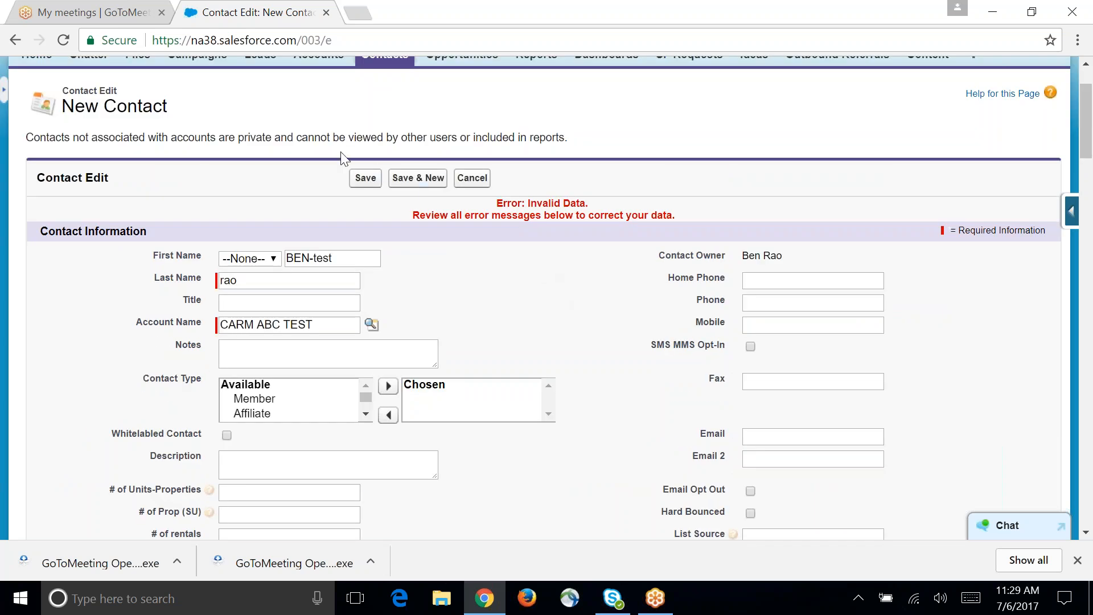
{"action": "left_click", "coordinate": [365, 178]}
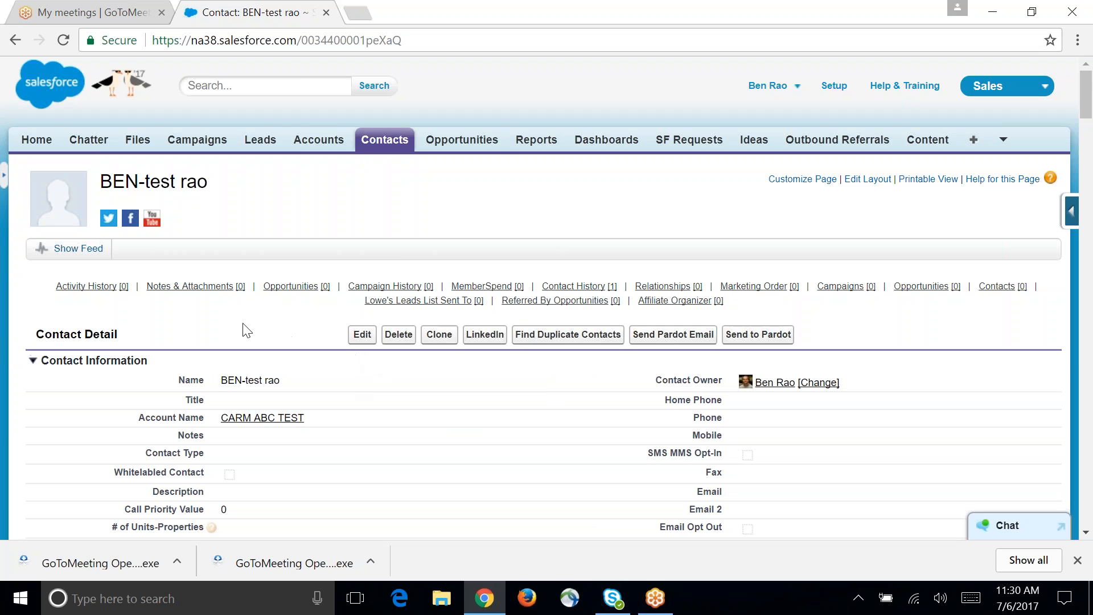
Step: Return from the contact to its CARM ABC TEST account and review the related lists and account details
{"action": "left_click", "coordinate": [273, 419]}
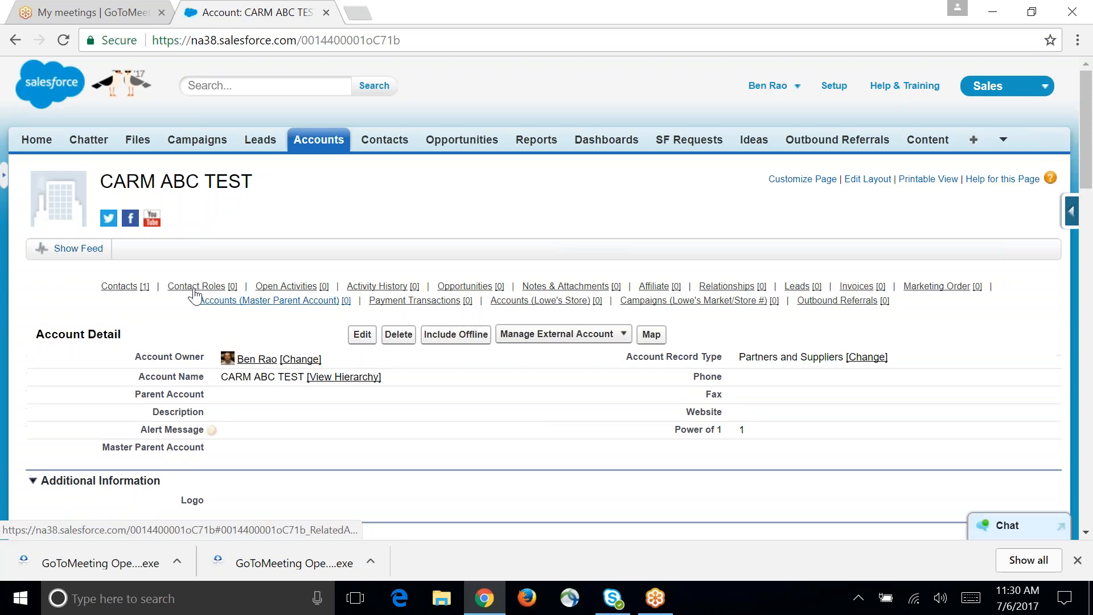
{"action": "mouse_move", "coordinate": [142, 292]}
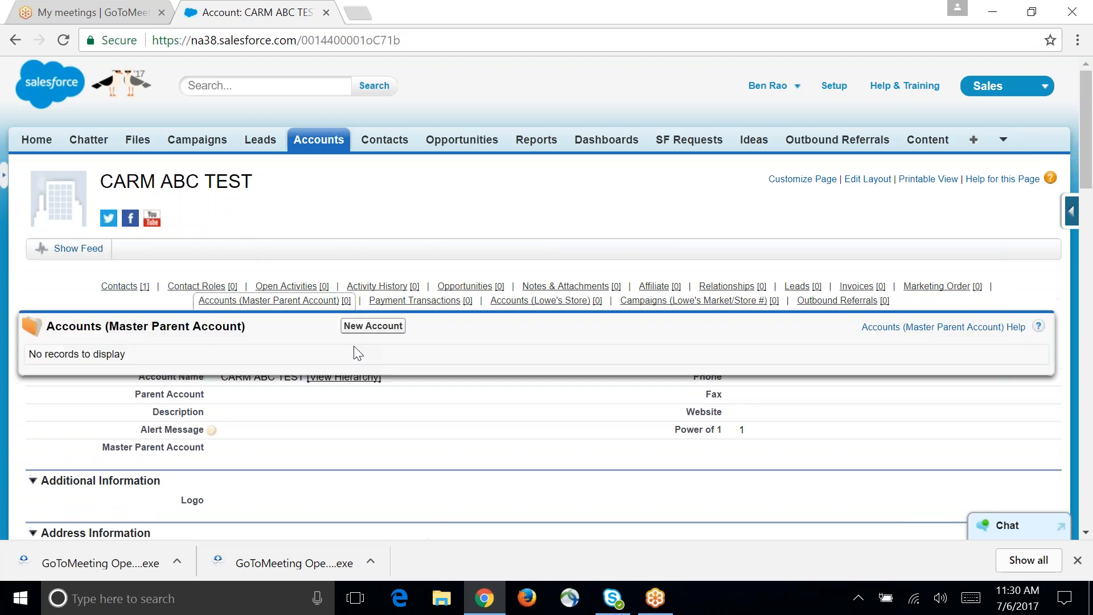
{"action": "scroll", "coordinate": [659, 464], "scroll_direction": "down", "scroll_amount": 3}
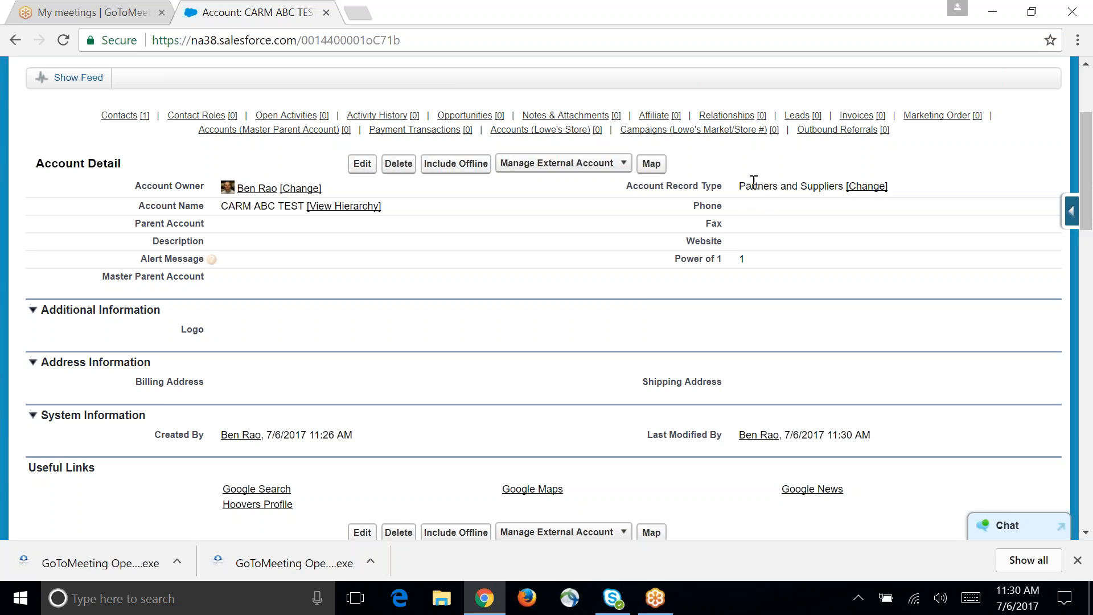
Step: Change the CARM ABC TEST account's record type to Groups & Associations and continue to the account edit form
{"action": "left_click", "coordinate": [861, 190]}
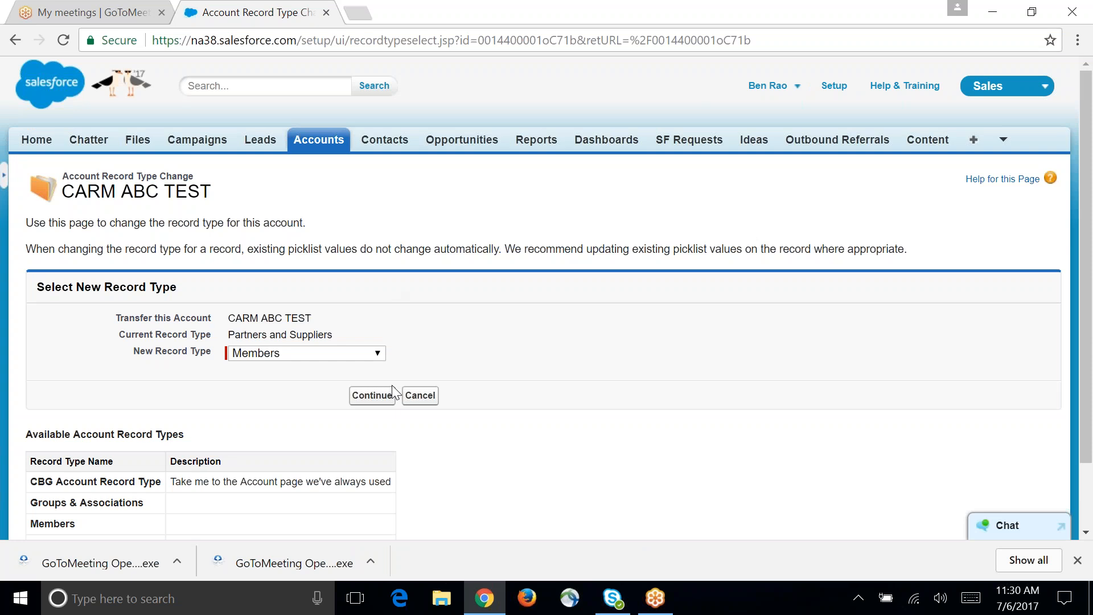
{"action": "left_click", "coordinate": [379, 360]}
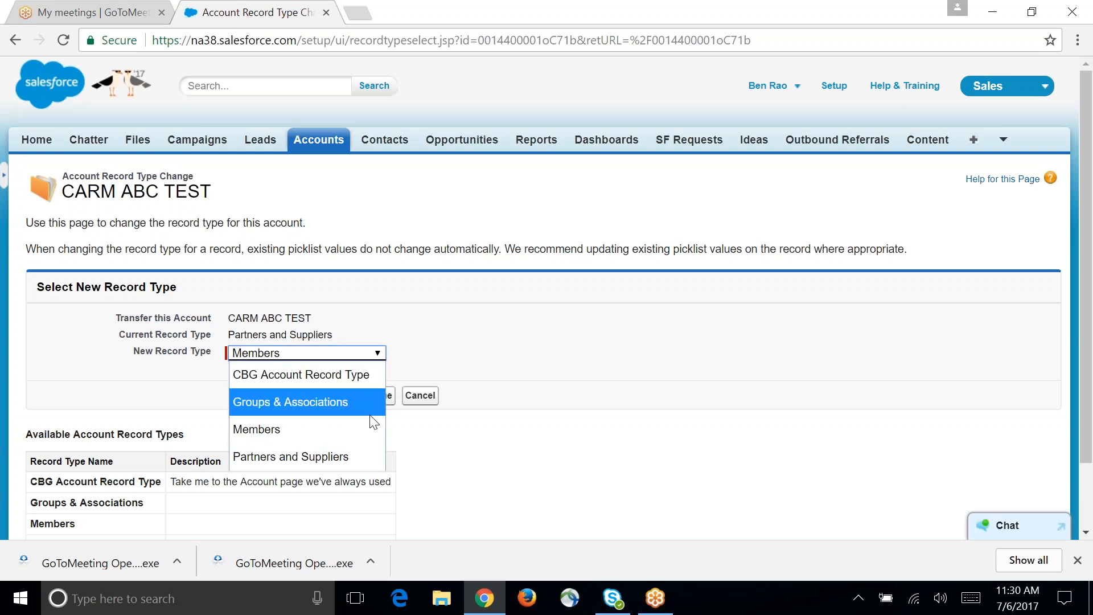
{"action": "left_click", "coordinate": [351, 403]}
{"action": "left_click", "coordinate": [357, 398]}
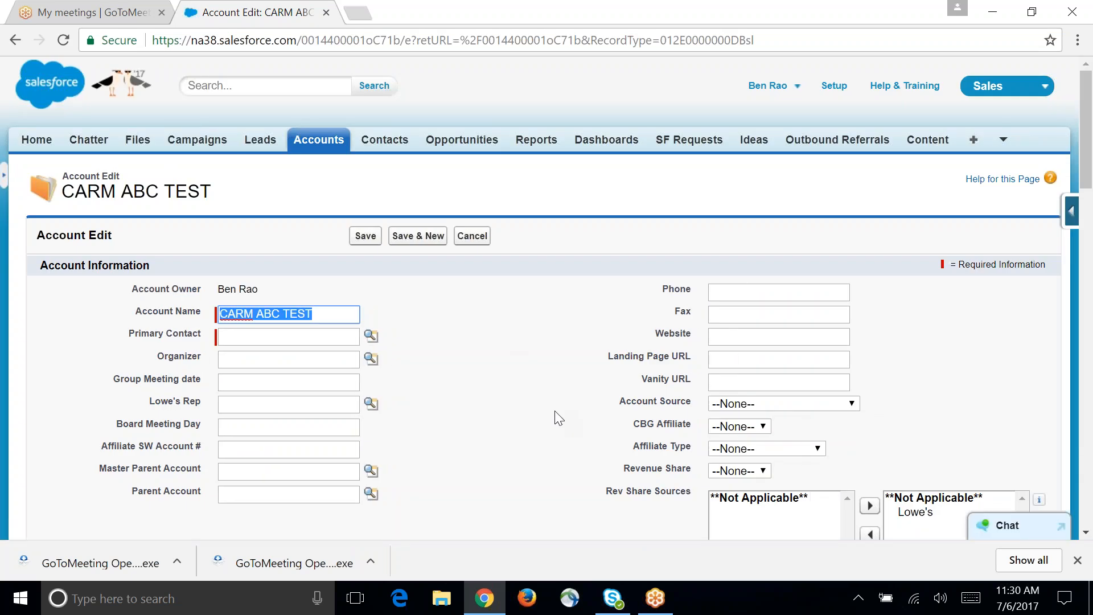
Step: Look through the Groups & Associations fields on the account edit form and try to save the account without a primary contact
{"action": "left_click", "coordinate": [530, 380]}
{"action": "left_click", "coordinate": [737, 357]}
{"action": "scroll", "coordinate": [478, 346], "scroll_direction": "down", "scroll_amount": 3}
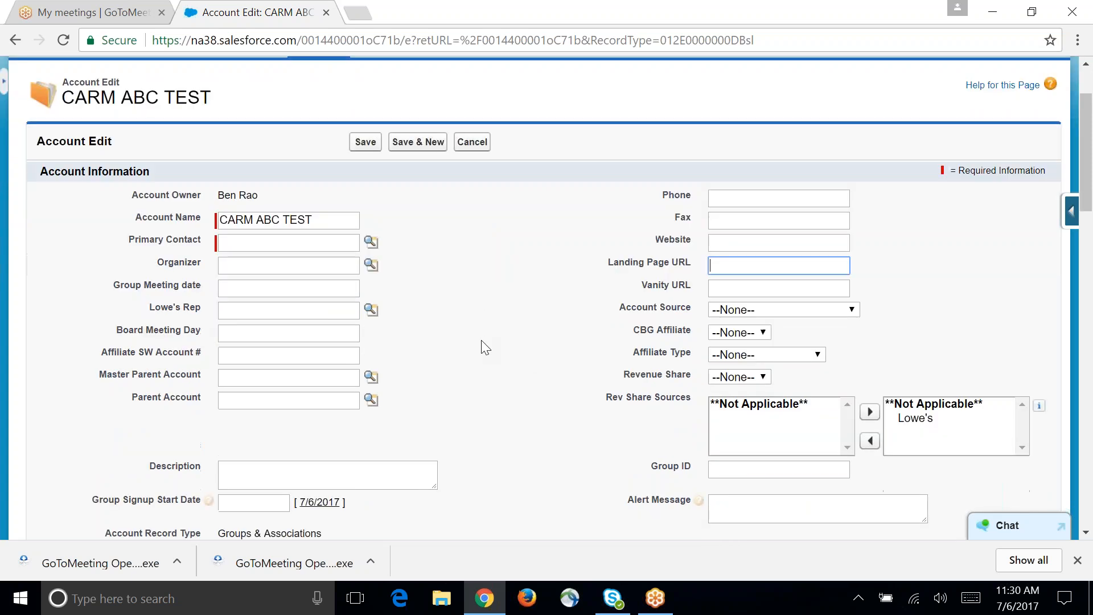
{"action": "scroll", "coordinate": [484, 349], "scroll_direction": "down", "scroll_amount": 1}
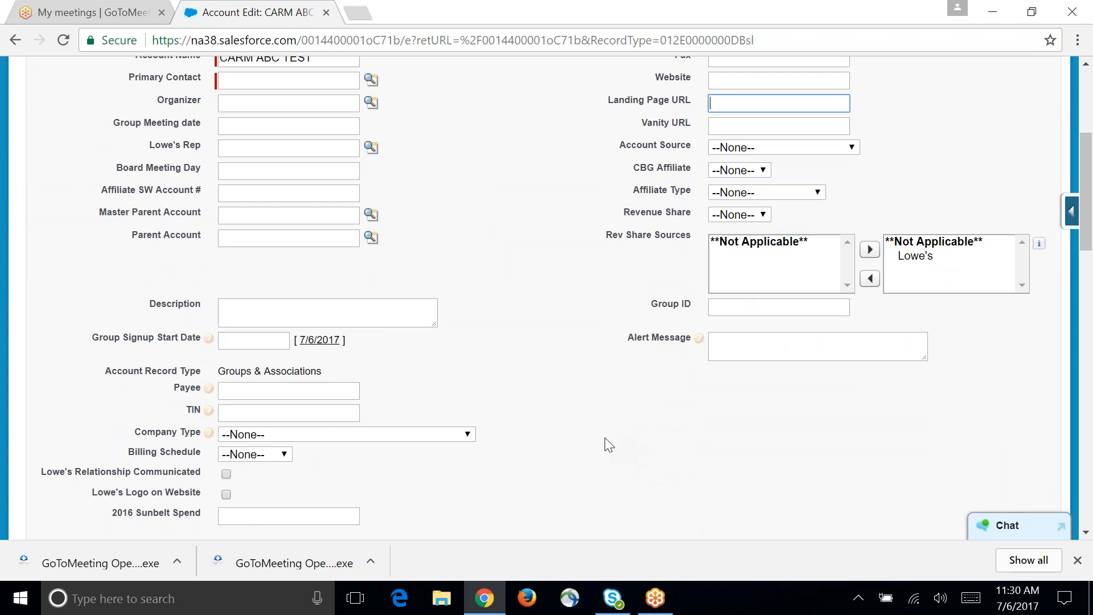
{"action": "scroll", "coordinate": [575, 421], "scroll_direction": "up", "scroll_amount": 3}
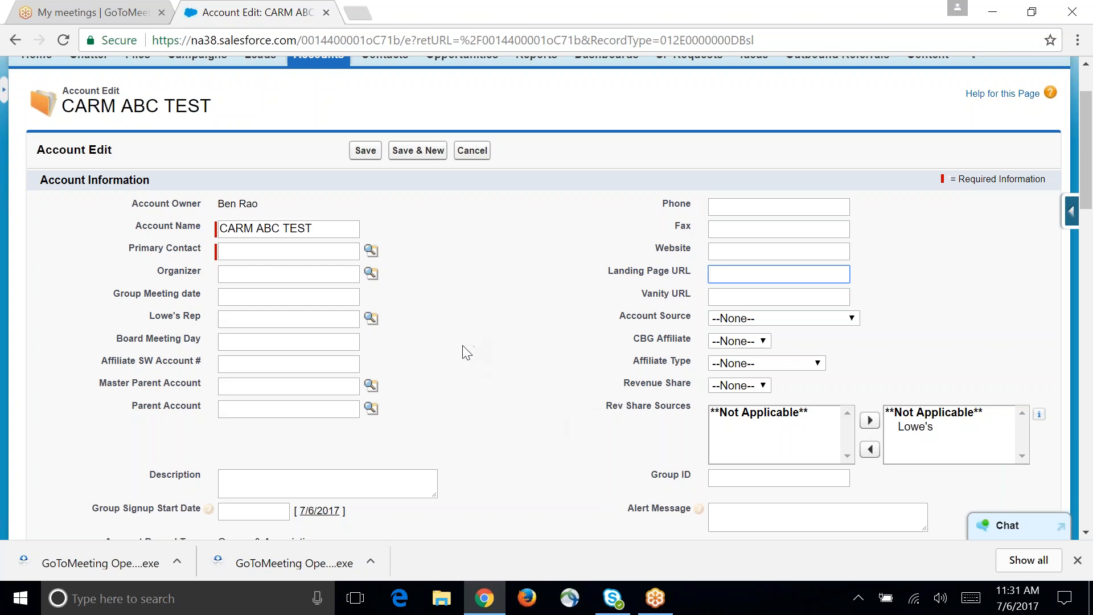
{"action": "scroll", "coordinate": [427, 304], "scroll_direction": "up", "scroll_amount": 2}
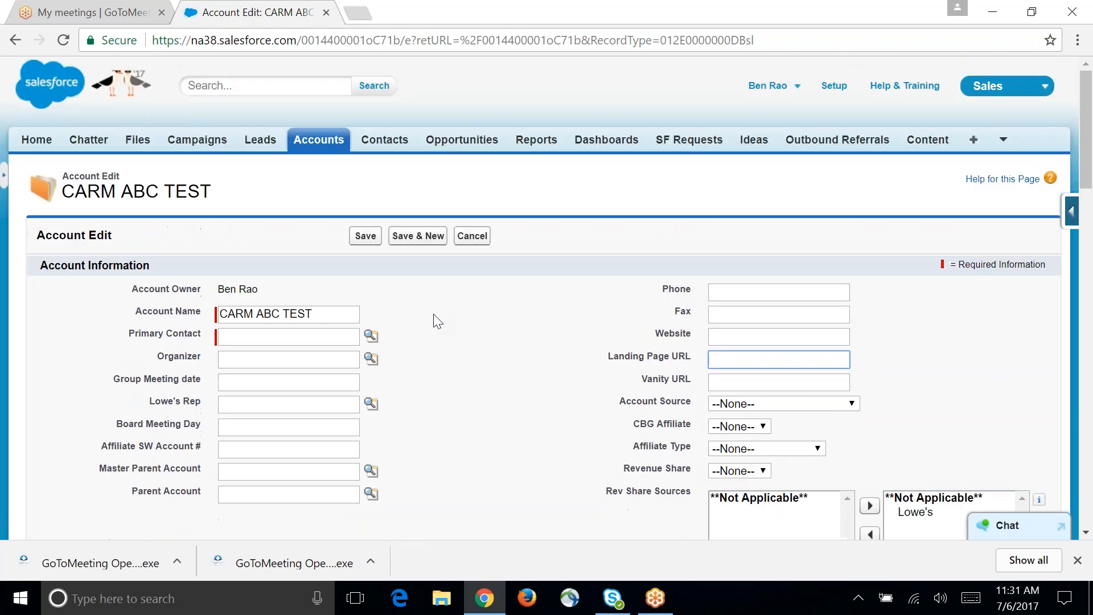
{"action": "left_click", "coordinate": [365, 236]}
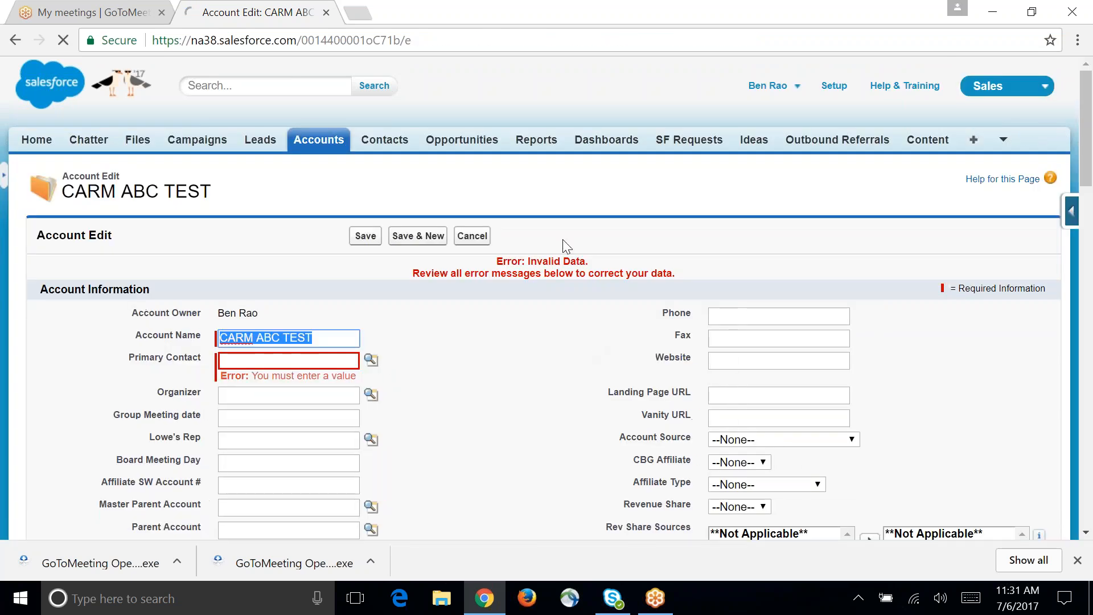
Step: Search the primary contact lookup for *test* using wildcards
{"action": "left_click", "coordinate": [324, 356]}
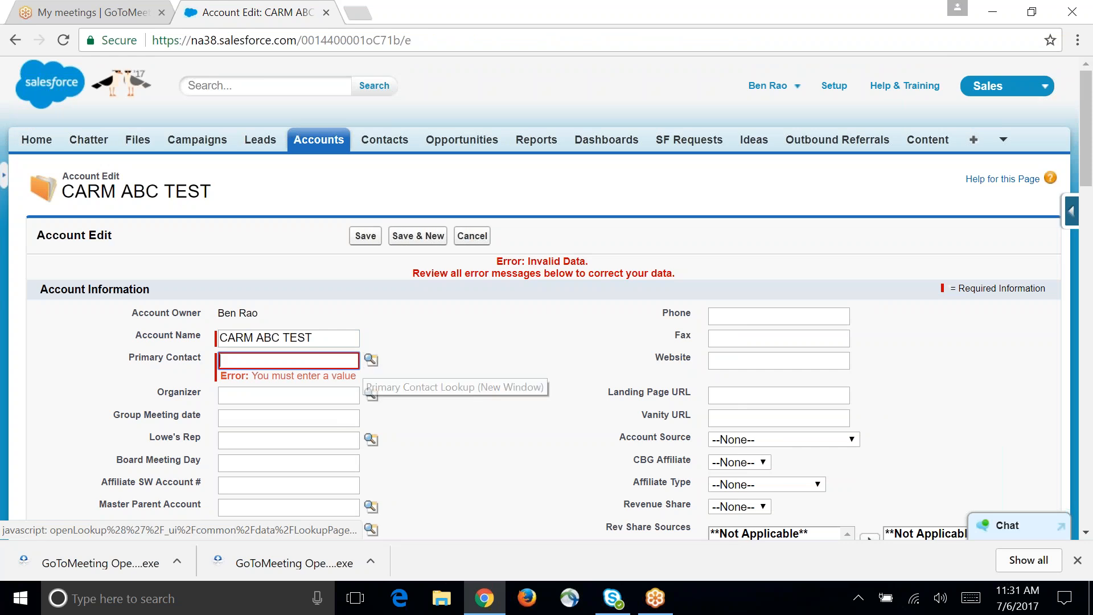
{"action": "left_click", "coordinate": [371, 361]}
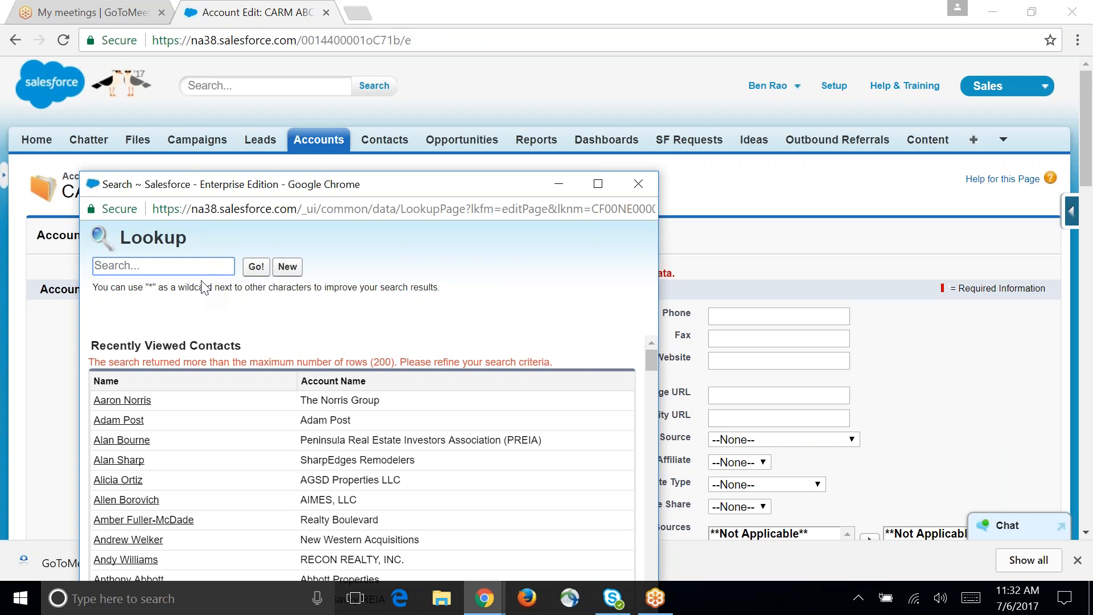
{"action": "type", "text": "*test*"}
{"action": "left_click", "coordinate": [257, 271]}
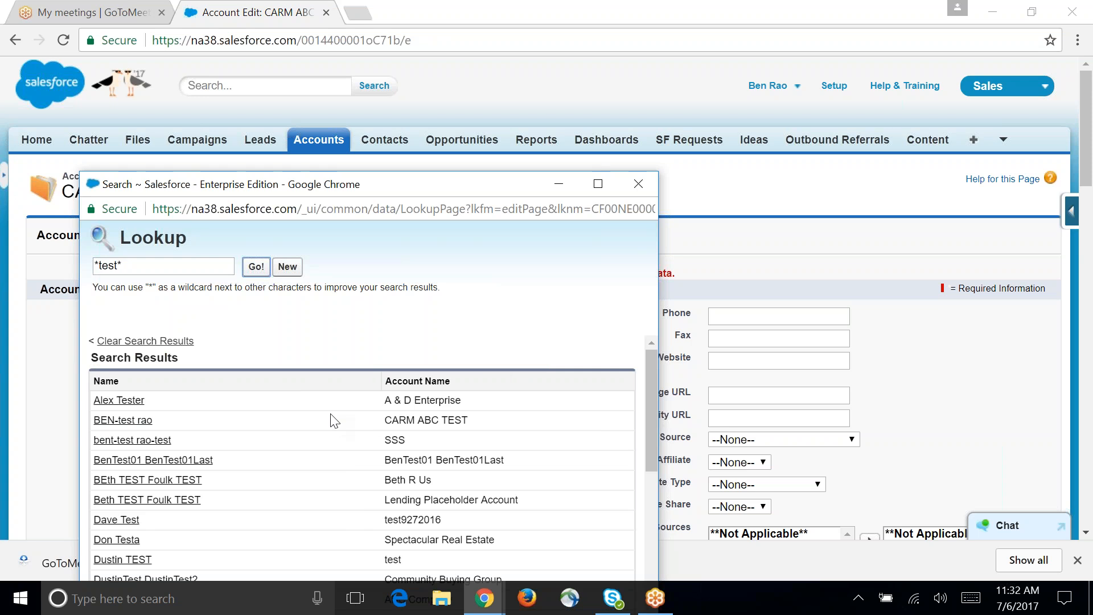
Step: Choose the test contact that belongs to CARM ABC TEST as the primary contact and save the account
{"action": "scroll", "coordinate": [313, 406], "scroll_direction": "down", "scroll_amount": 5}
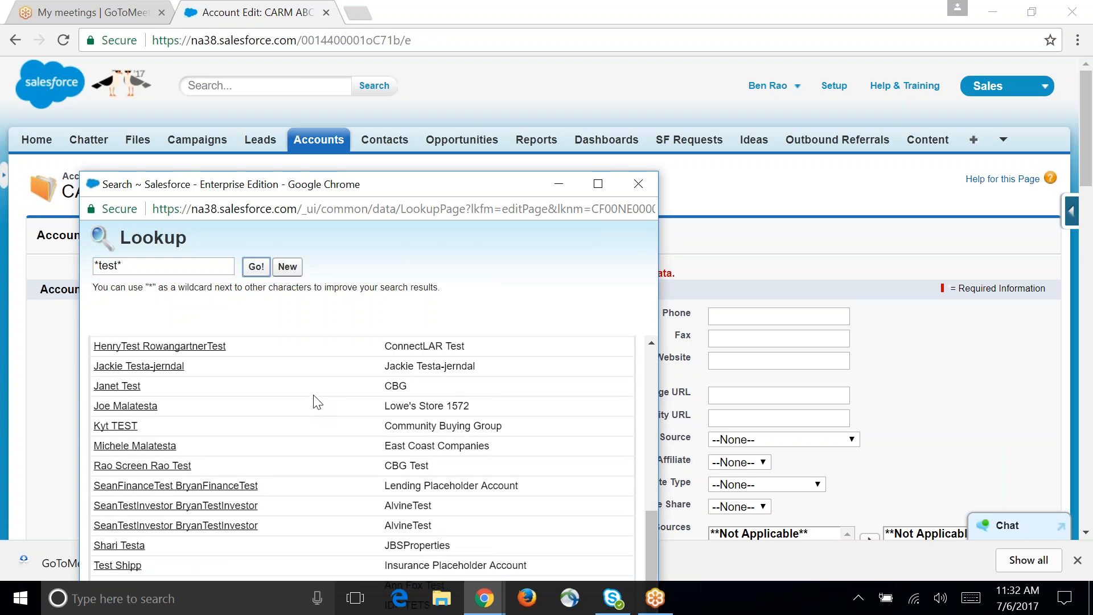
{"action": "scroll", "coordinate": [313, 405], "scroll_direction": "up", "scroll_amount": 5}
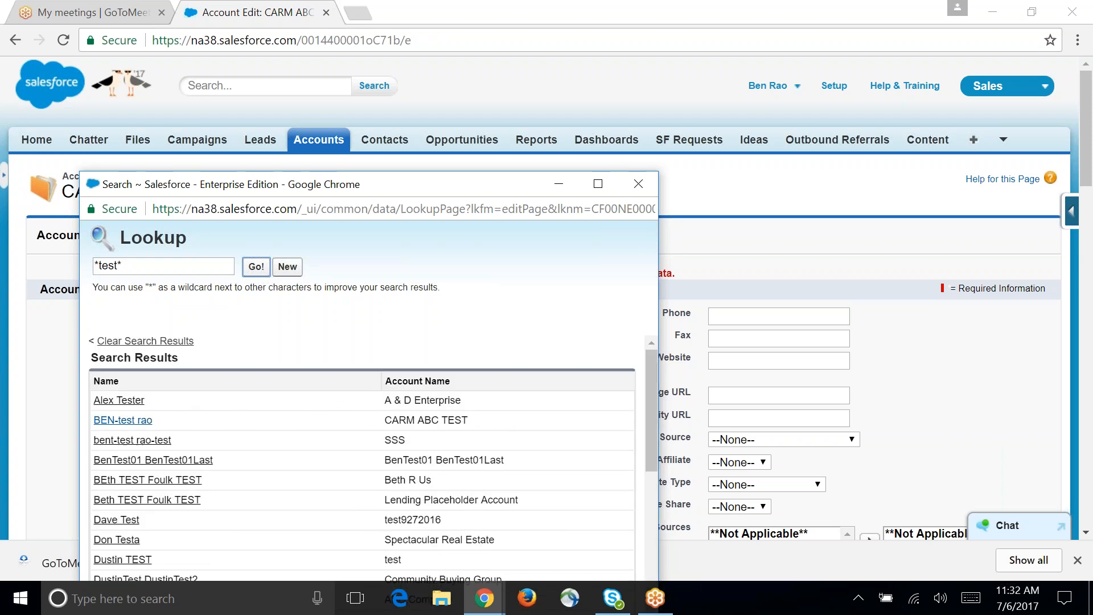
{"action": "left_click", "coordinate": [134, 420]}
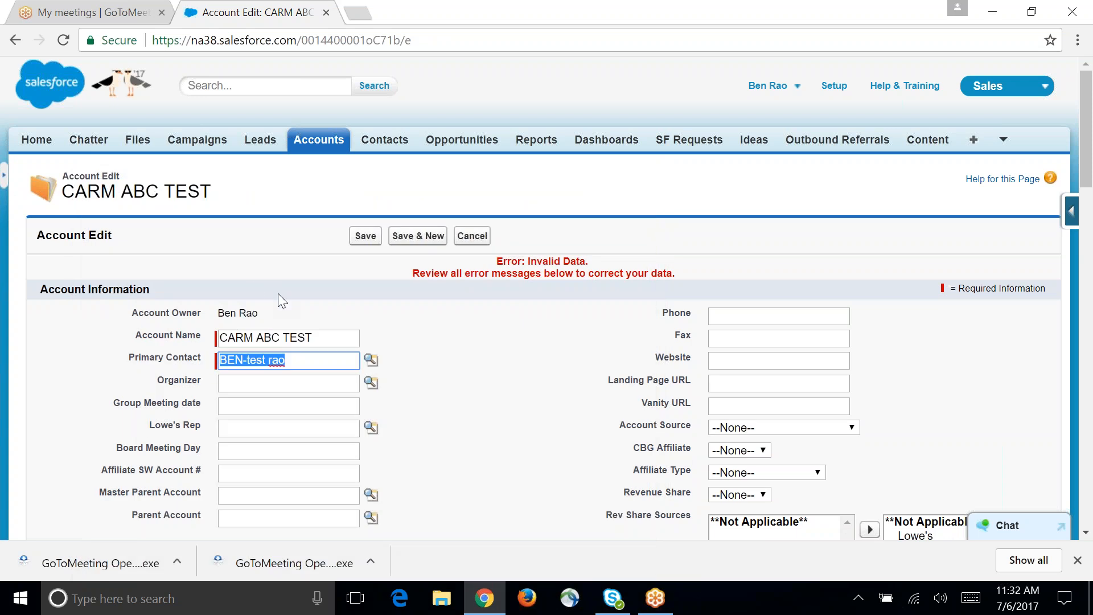
{"action": "left_click", "coordinate": [365, 237]}
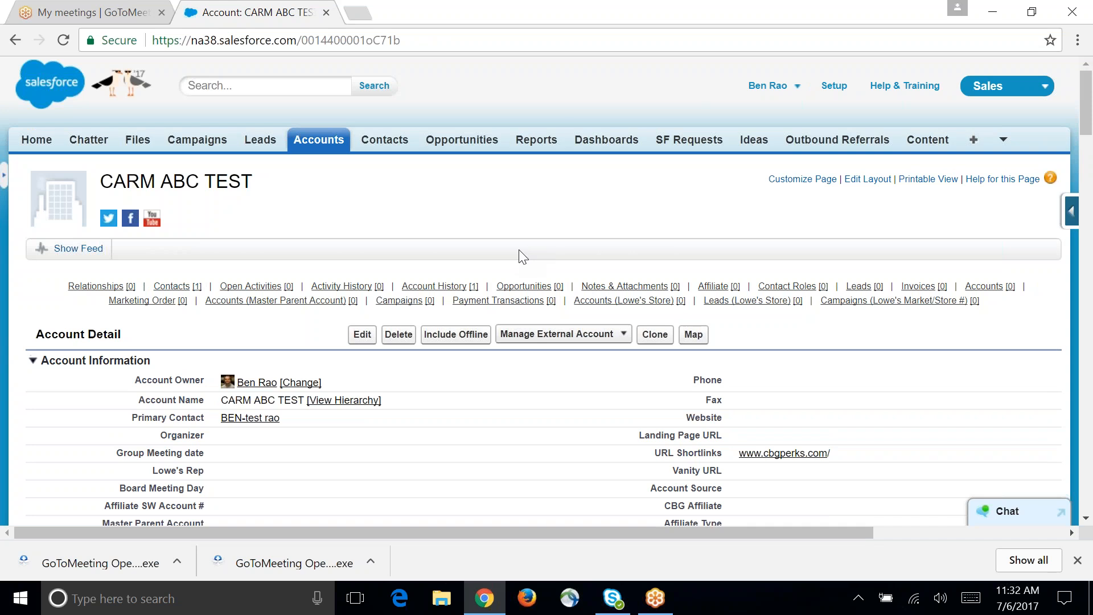
Step: Start a new note on the CARM ABC TEST account with the title "this is my note"
{"action": "mouse_move", "coordinate": [587, 291]}
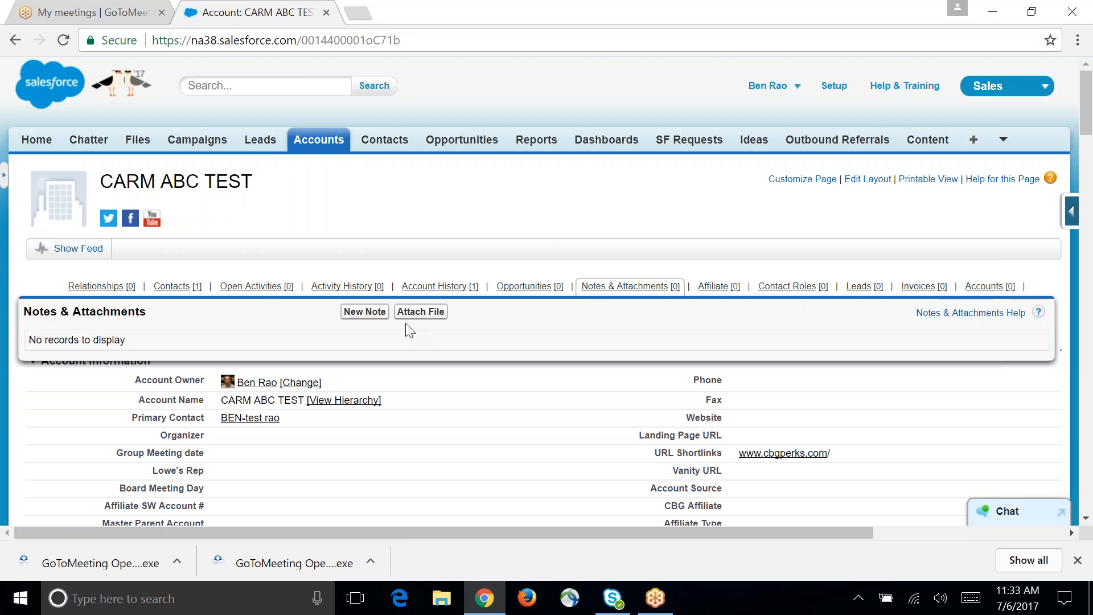
{"action": "left_click", "coordinate": [367, 314]}
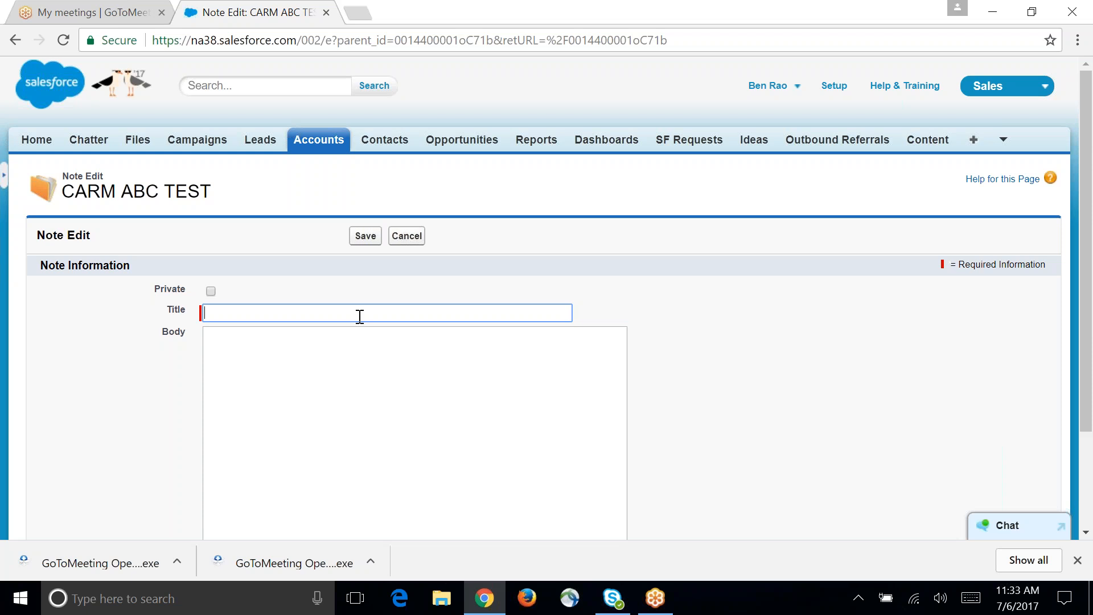
{"action": "type", "text": "thisi s my note"}
{"action": "key", "text": "BackSpace"}
{"action": "type", "text": "'"}
{"action": "key", "text": "BackSpace"}
{"action": "key", "text": "Tab"}
Step: Enter "kkausoiwfg;kliwahef;'h", "loihdsf'lhg'sadeeh" and an account number as separate body paragraphs, and save the note
{"action": "type", "text": "kkausoiwfg;kliwahef;'h"}
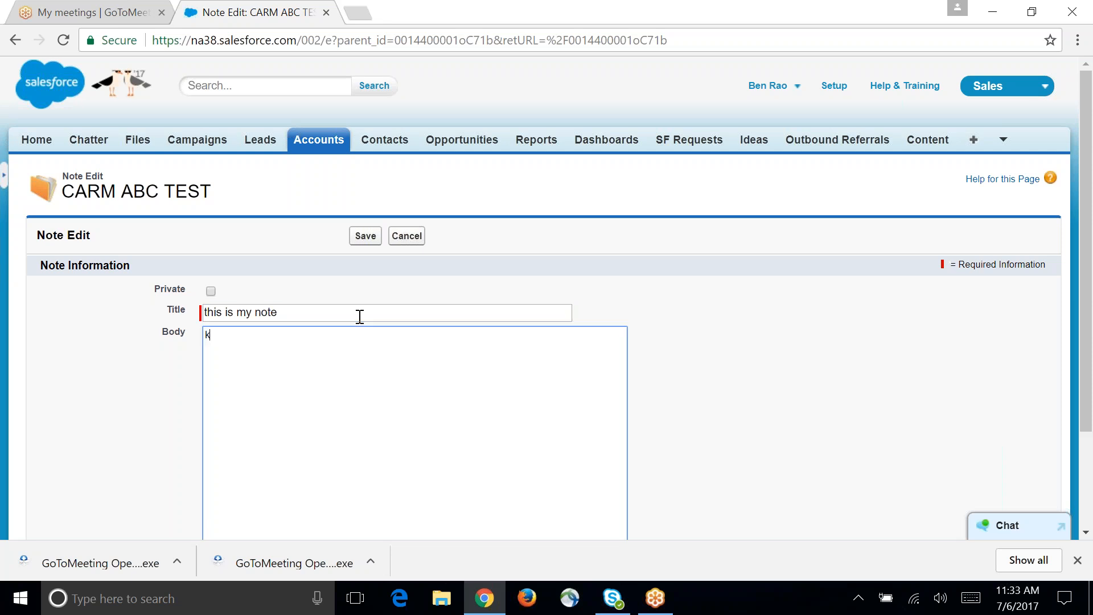
{"action": "key", "text": "Return"}
{"action": "key", "text": "Return"}
{"action": "type", "text": "loihdsf'lhg'sadeeh"}
{"action": "key", "text": "Return"}
{"action": "key", "text": "Return"}
{"action": "type", "text": "acc#1234567"}
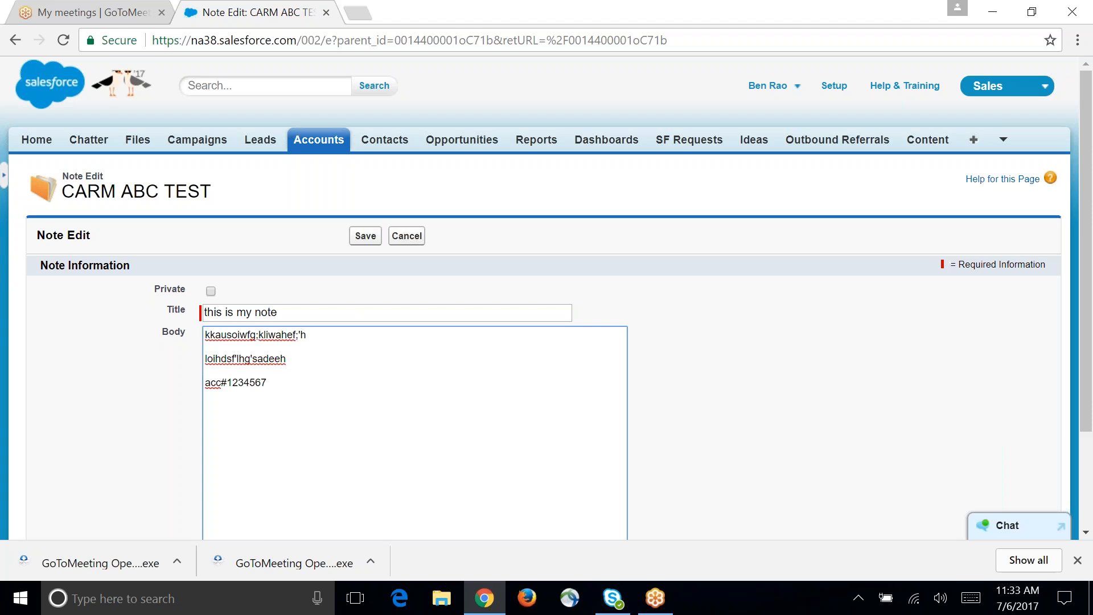
{"action": "left_click", "coordinate": [366, 237]}
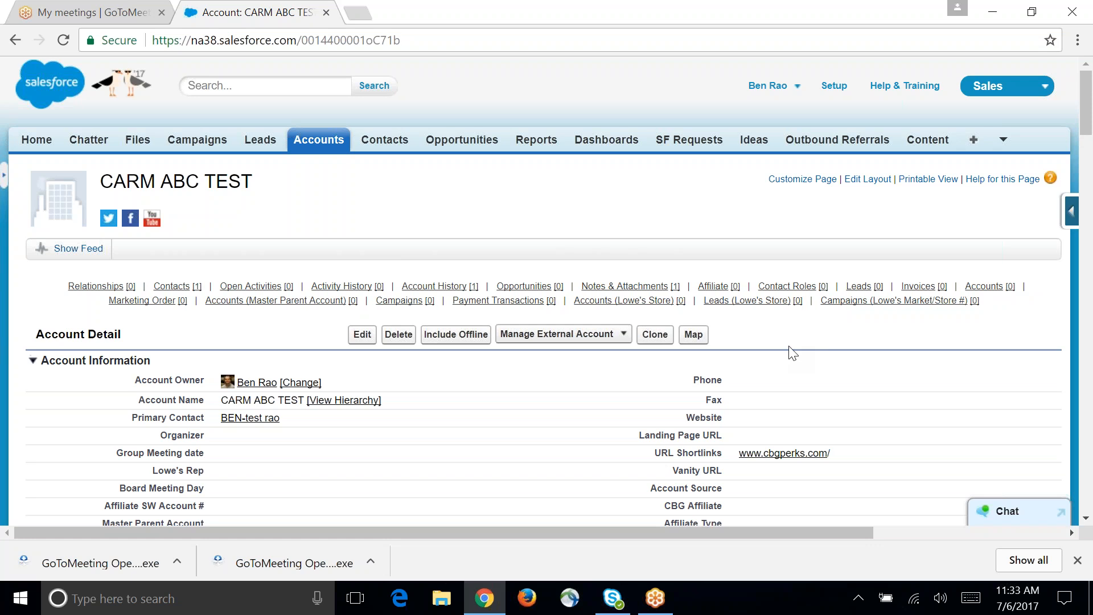
Step: Review the account page, its saved note under Notes & Attachments, and the Account History and Opportunities related lists
{"action": "scroll", "coordinate": [441, 190], "scroll_direction": "down", "scroll_amount": 2}
{"action": "scroll", "coordinate": [439, 187], "scroll_direction": "up", "scroll_amount": 2}
{"action": "mouse_move", "coordinate": [614, 293]}
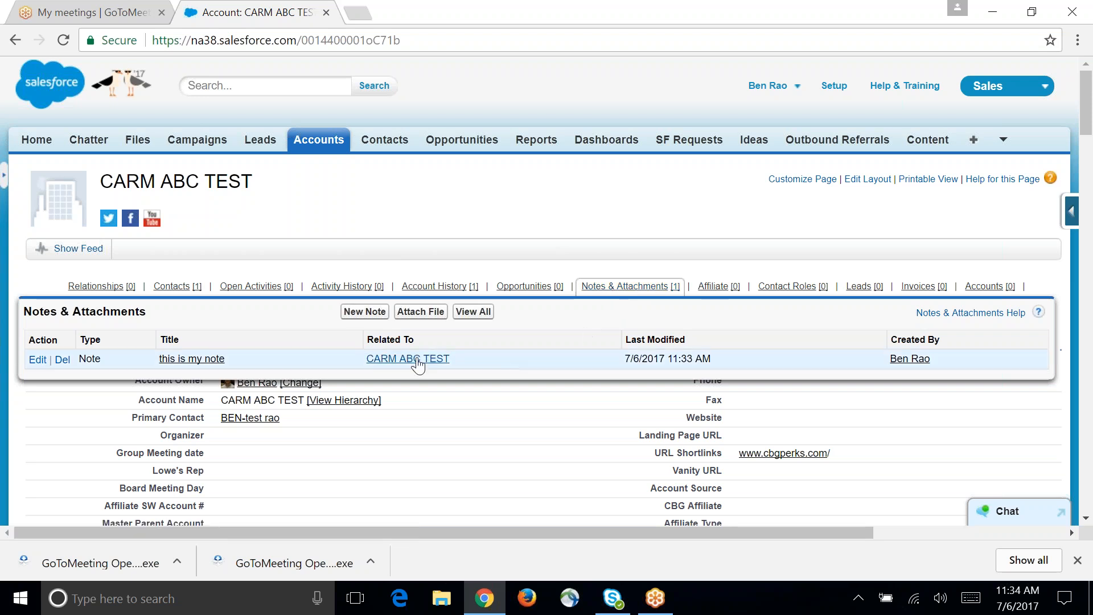
{"action": "left_click_drag", "start_coordinate": [291, 361], "coordinate": [211, 360]}
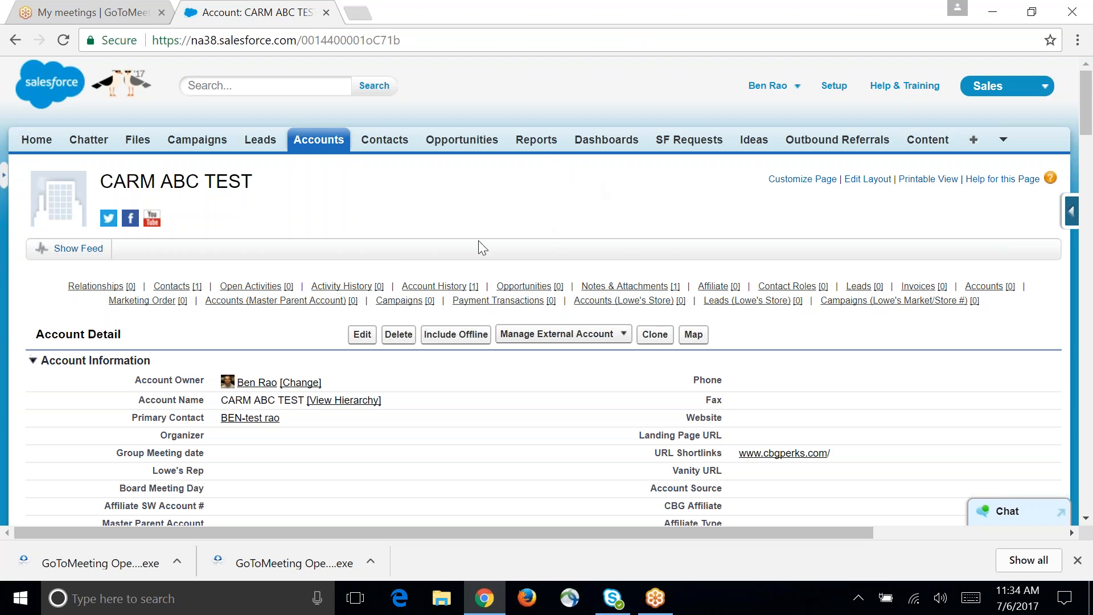
{"action": "mouse_move", "coordinate": [420, 316]}
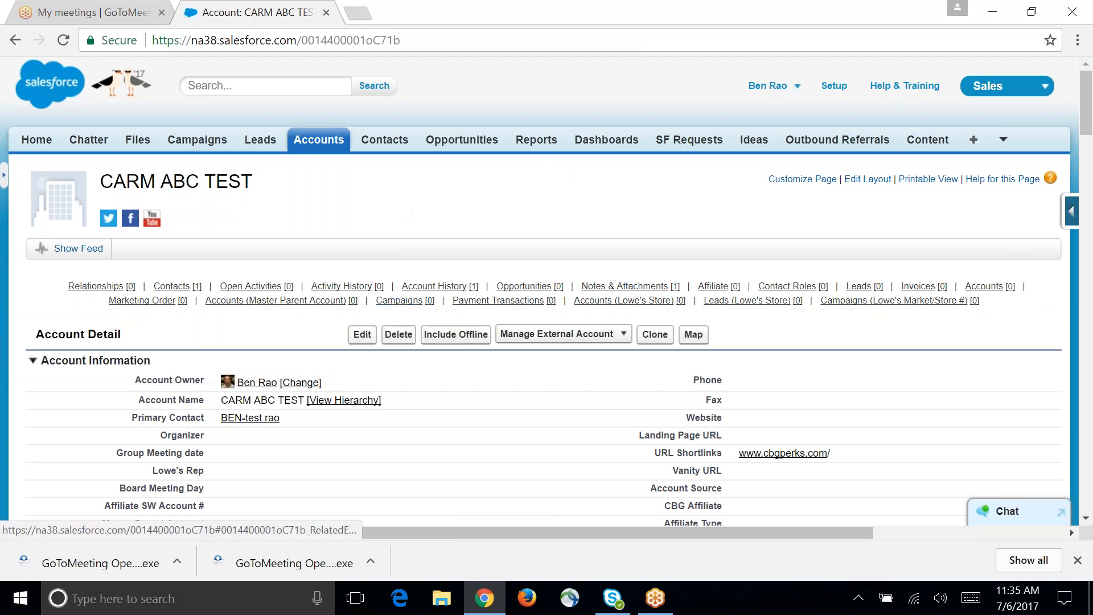
{"action": "mouse_move", "coordinate": [412, 291]}
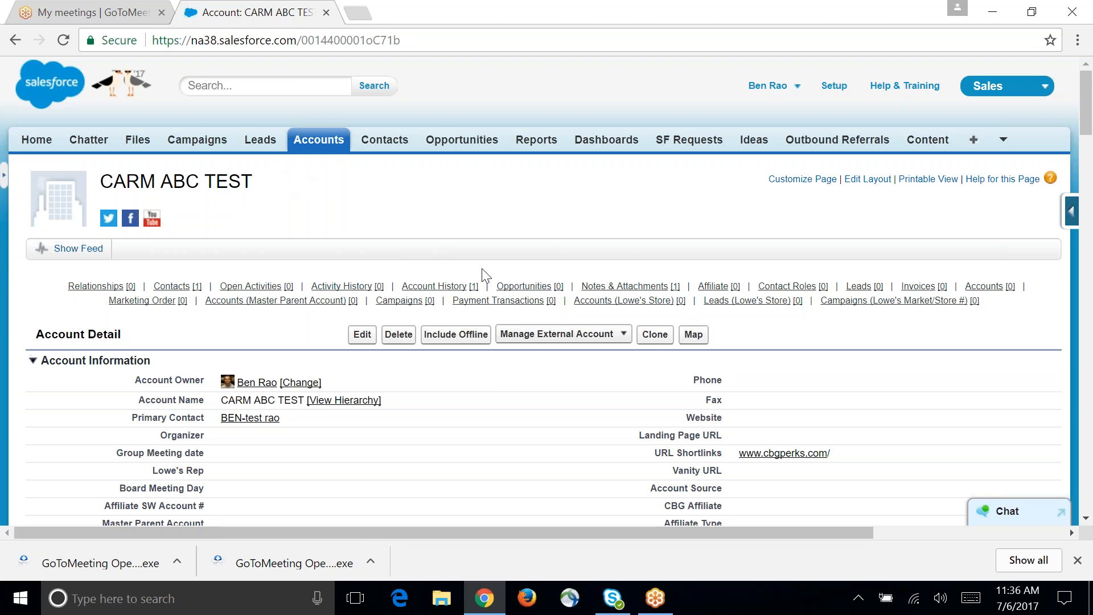
{"action": "mouse_move", "coordinate": [513, 291]}
Step: Start logging a call in the account's activity history and set its type to Call Reached
{"action": "mouse_move", "coordinate": [351, 289]}
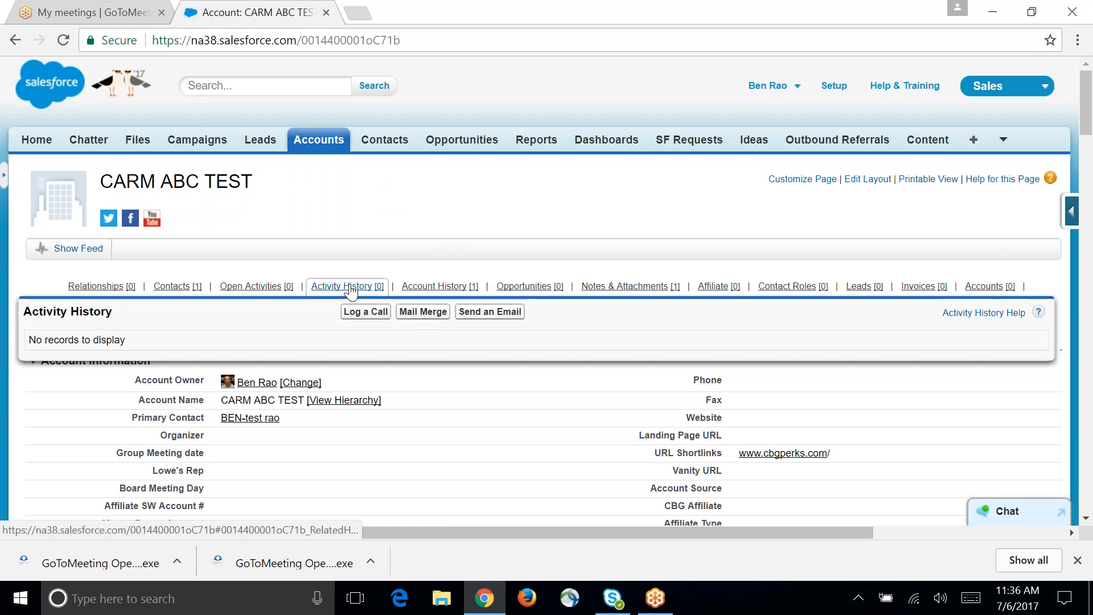
{"action": "left_click", "coordinate": [365, 311]}
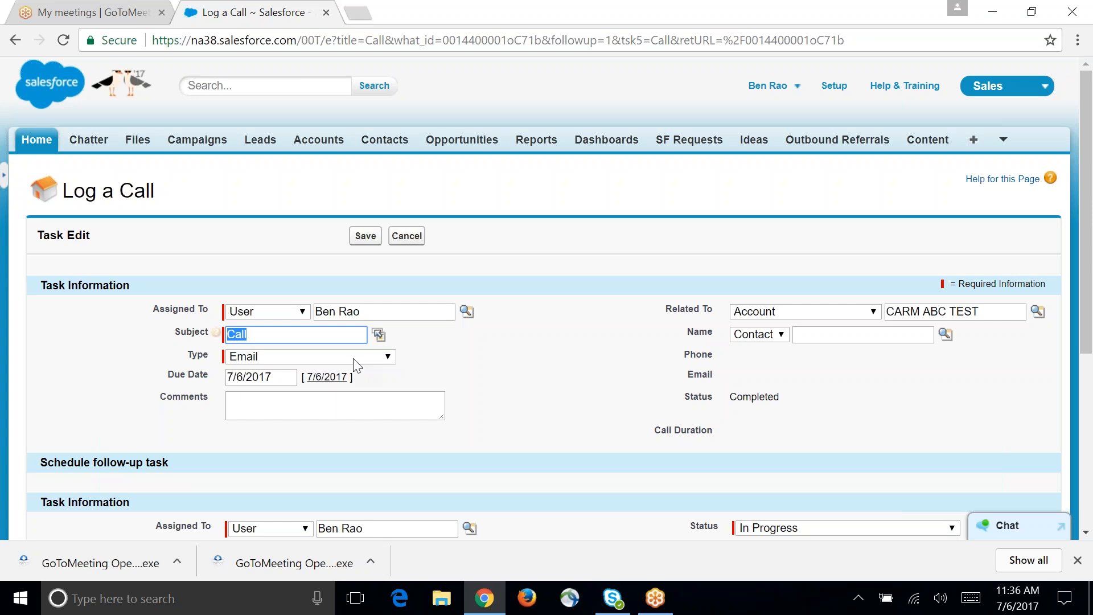
{"action": "left_click", "coordinate": [317, 357]}
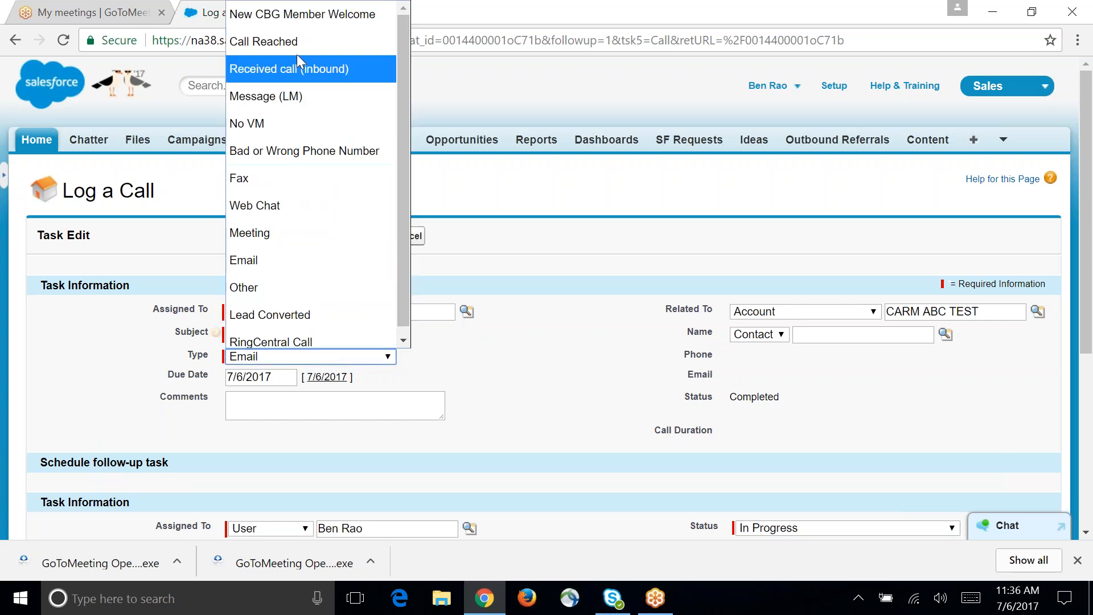
{"action": "left_click", "coordinate": [291, 42]}
Step: Replace the logged call's subject with "prospect for aff."
{"action": "left_click", "coordinate": [308, 334]}
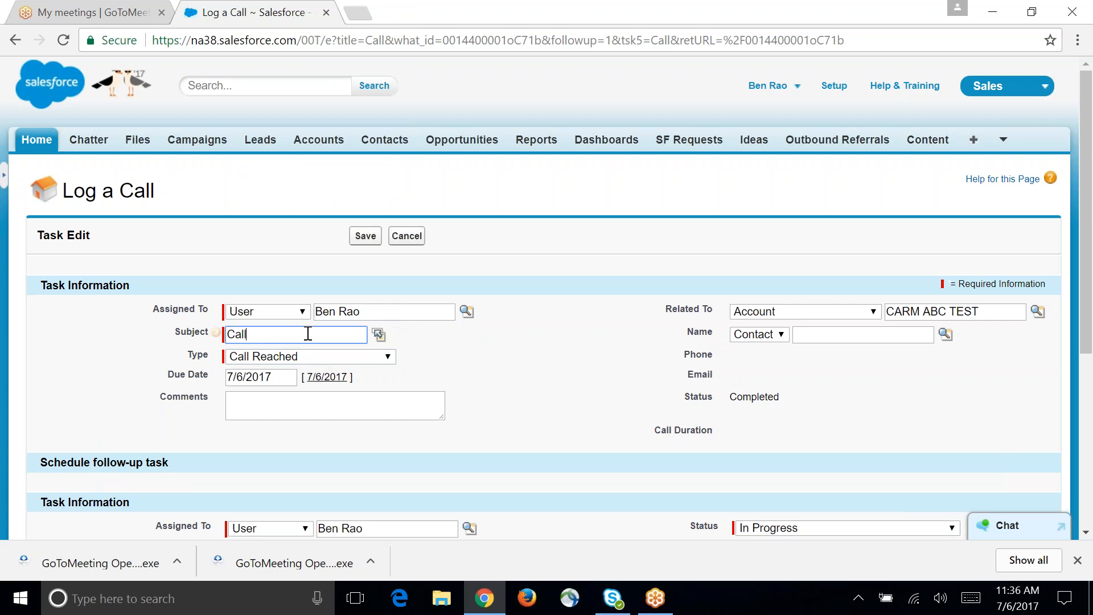
{"action": "key", "text": "BackSpace"}
{"action": "key", "text": "BackSpace"}
{"action": "key", "text": "BackSpace"}
{"action": "key", "text": "BackSpace"}
{"action": "type", "text": "dsi"}
{"action": "key", "text": "BackSpace"}
{"action": "key", "text": "BackSpace"}
{"action": "key", "text": "BackSpace"}
{"action": "type", "text": "prospect  for aff."}
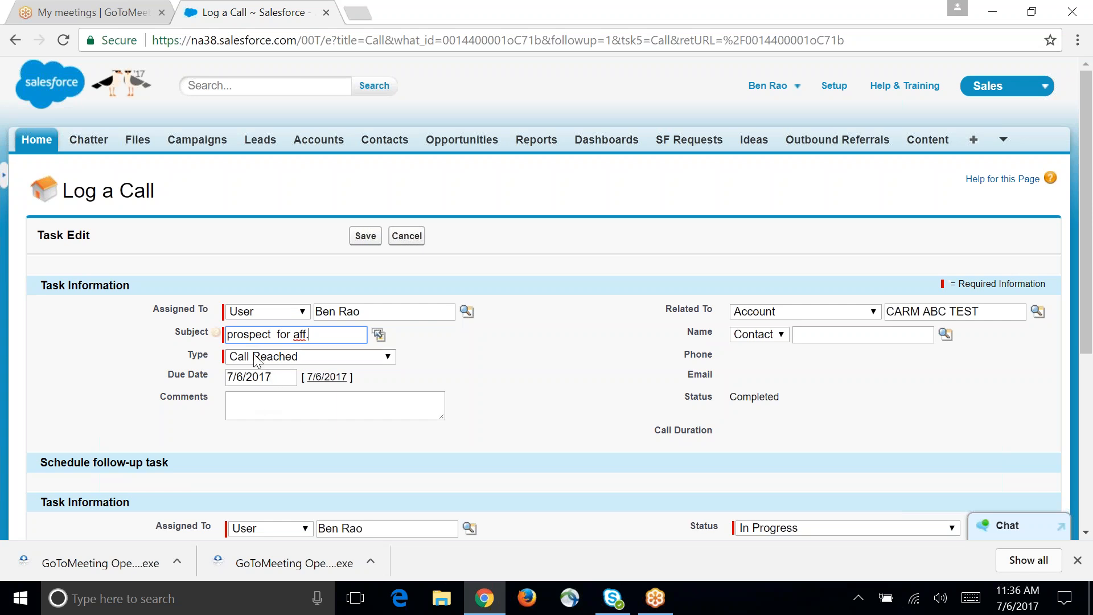
Step: Set the logged call's due date to 7/5/2017 and save the call
{"action": "left_click", "coordinate": [273, 378]}
{"action": "left_click", "coordinate": [314, 451]}
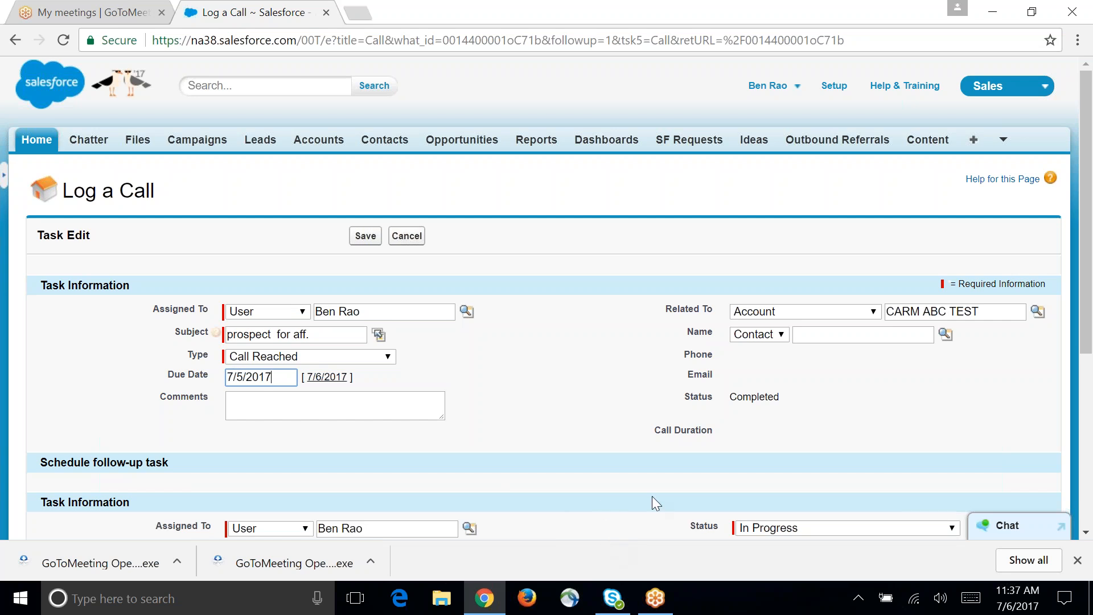
{"action": "scroll", "coordinate": [610, 431], "scroll_direction": "down", "scroll_amount": 1}
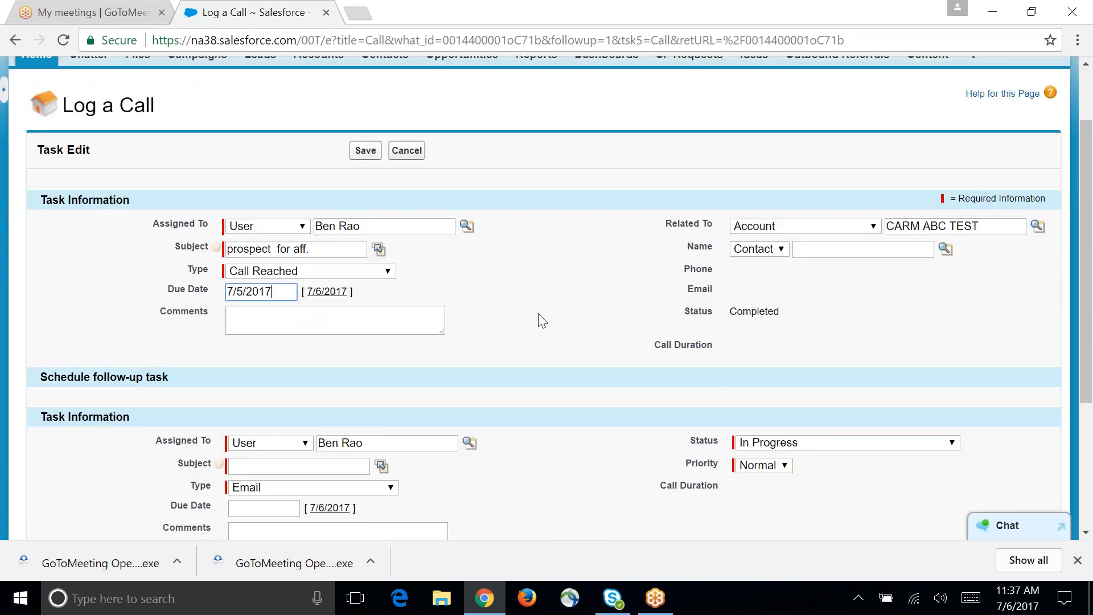
{"action": "left_click", "coordinate": [363, 153]}
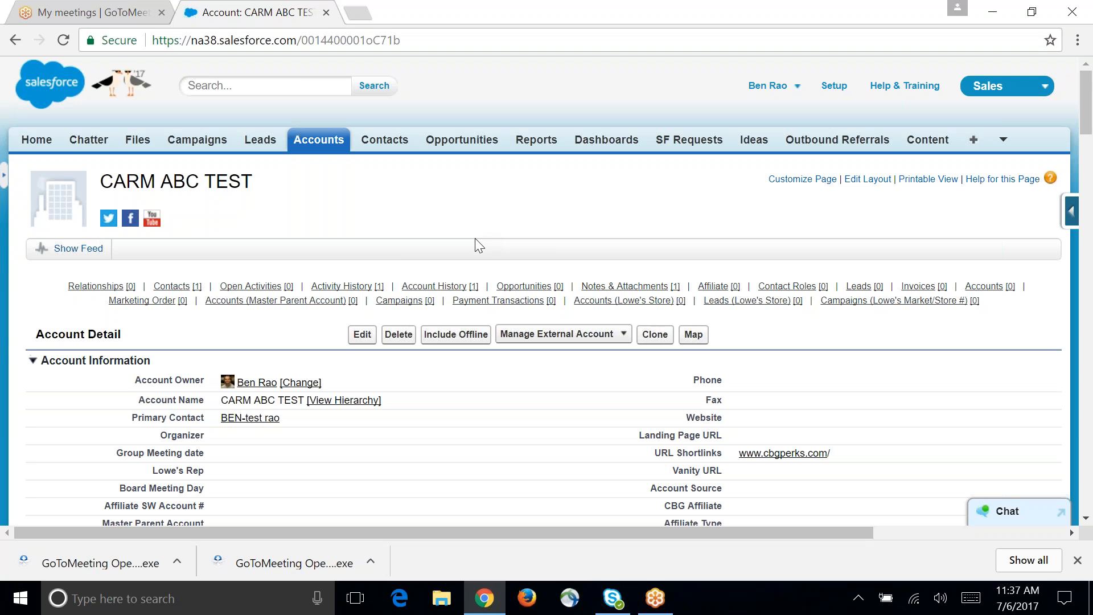
Step: Start a new opportunity for the account with the Sponsor/Ad Sales record type and continue to its edit form
{"action": "mouse_move", "coordinate": [524, 289]}
{"action": "left_click", "coordinate": [414, 315]}
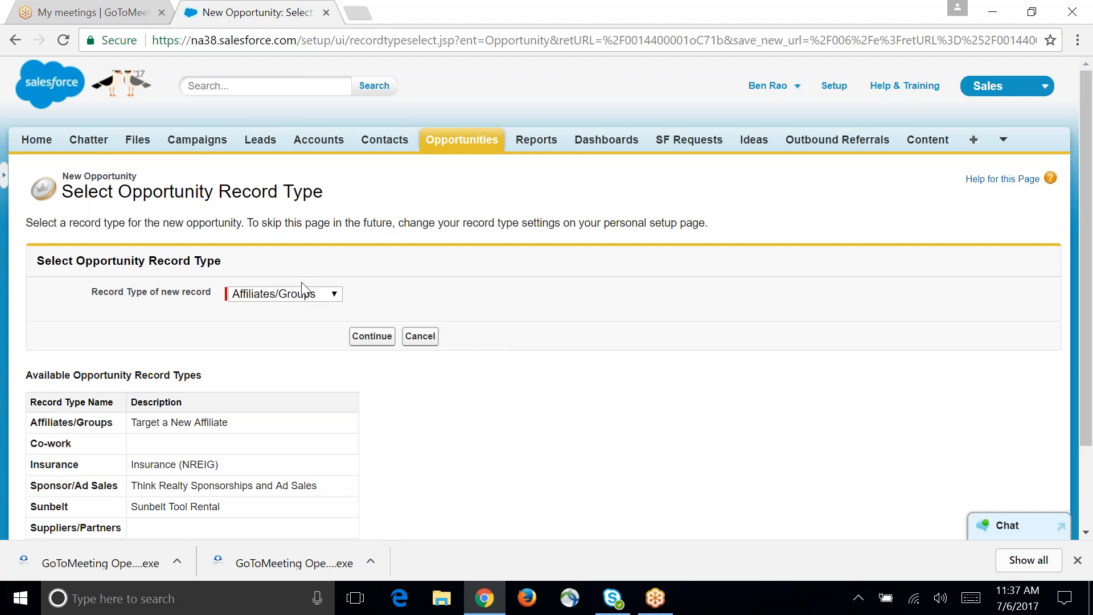
{"action": "left_click", "coordinate": [310, 295]}
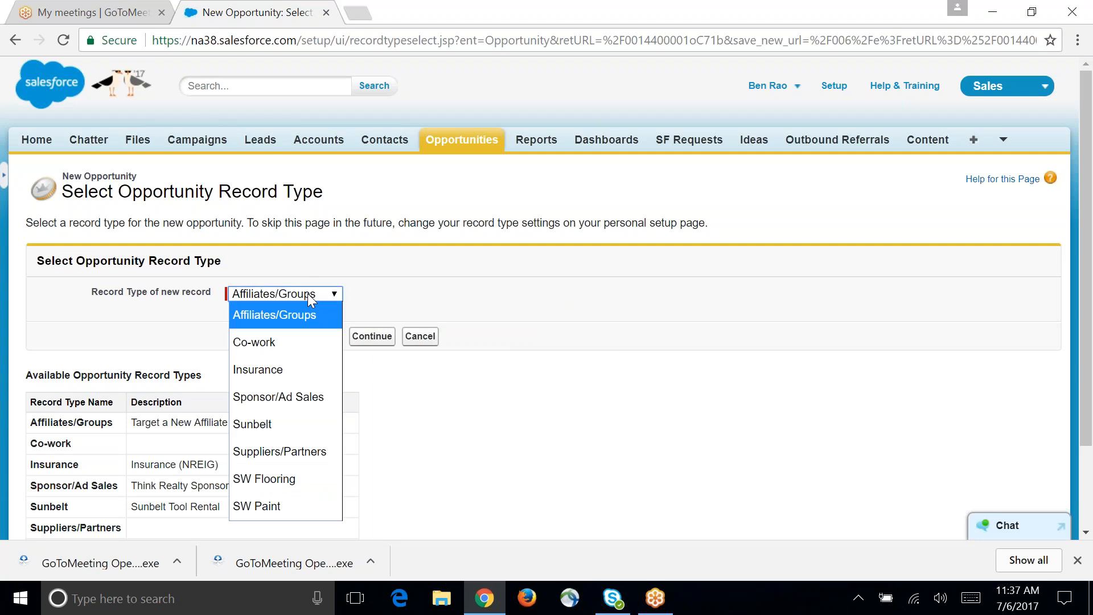
{"action": "left_click", "coordinate": [274, 397]}
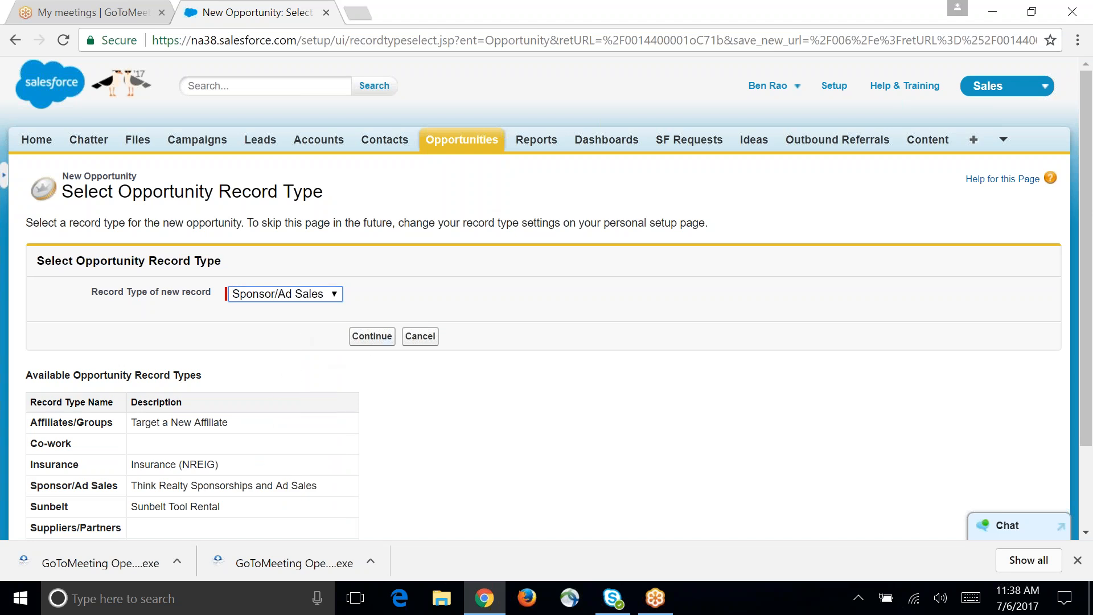
{"action": "left_click", "coordinate": [367, 340]}
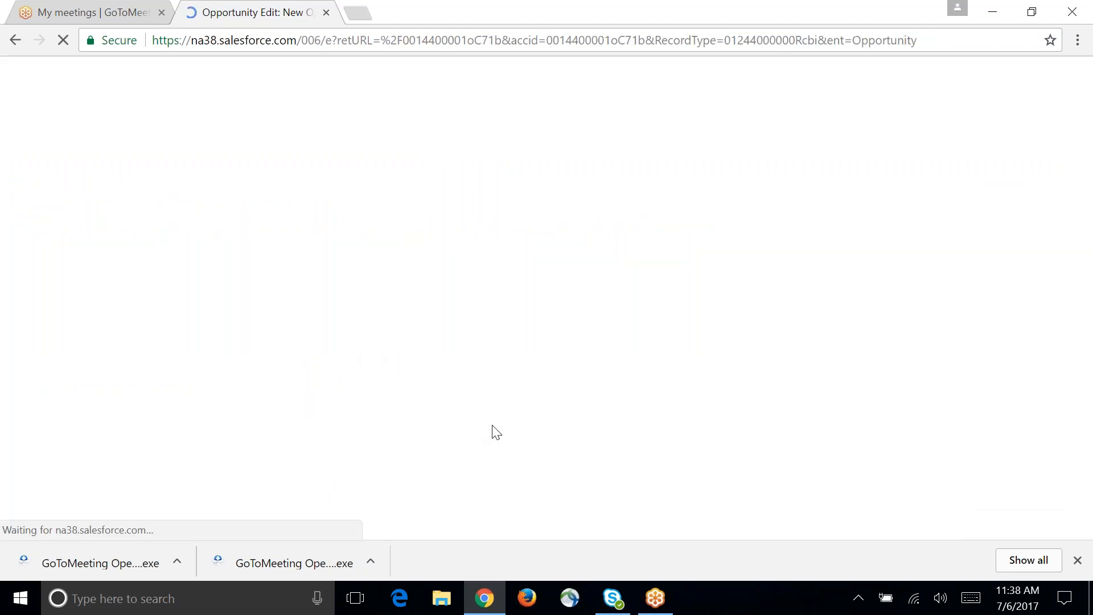
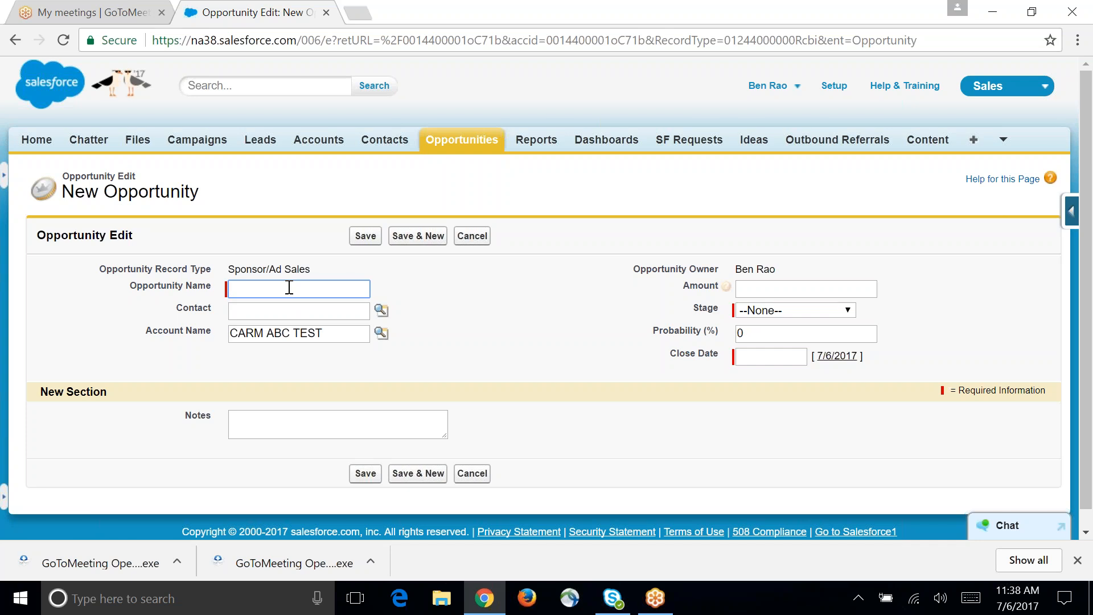
Step: Name the opportunity "BIG Opp" and look up its contact by first name with a wildcard, choosing the one from the Business Hub
{"action": "type", "text": "BIG Opp"}
{"action": "left_click", "coordinate": [331, 310]}
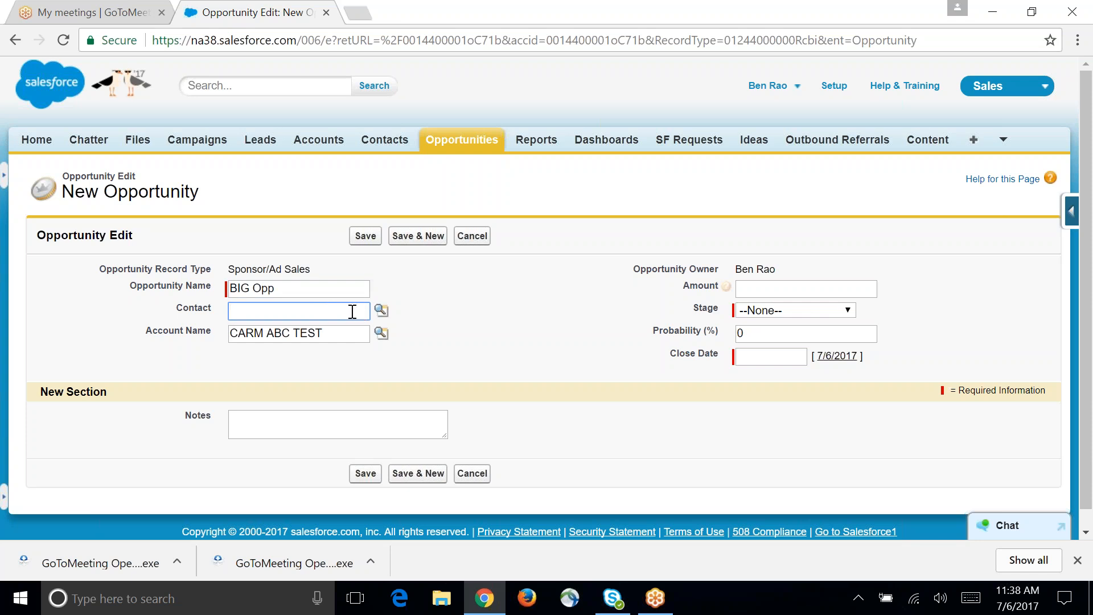
{"action": "type", "text": "kurt*"}
{"action": "left_click", "coordinate": [381, 311]}
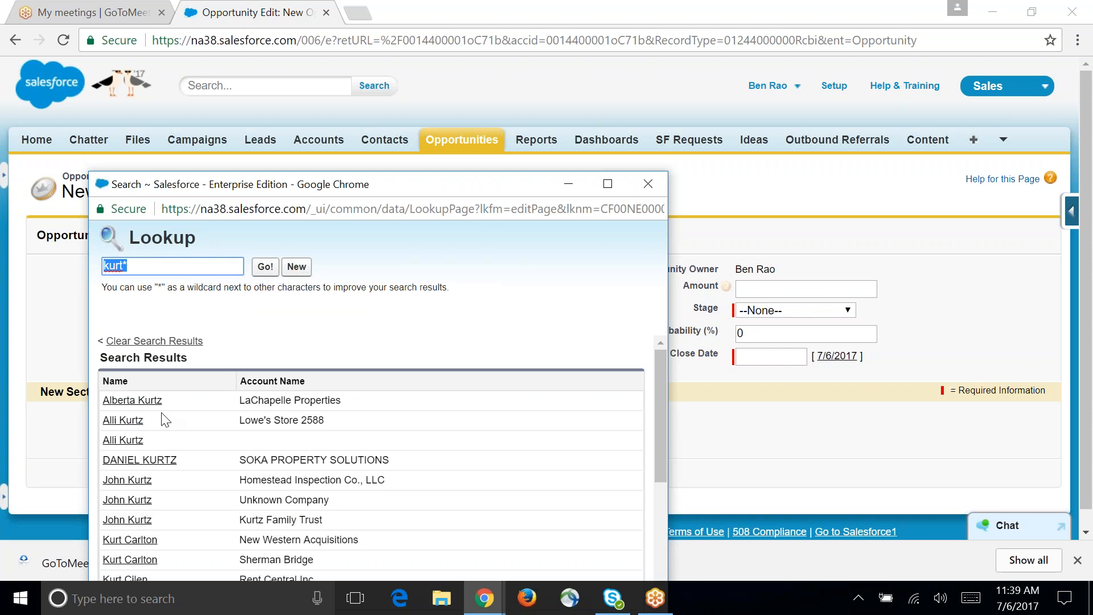
{"action": "scroll", "coordinate": [171, 436], "scroll_direction": "down", "scroll_amount": 5}
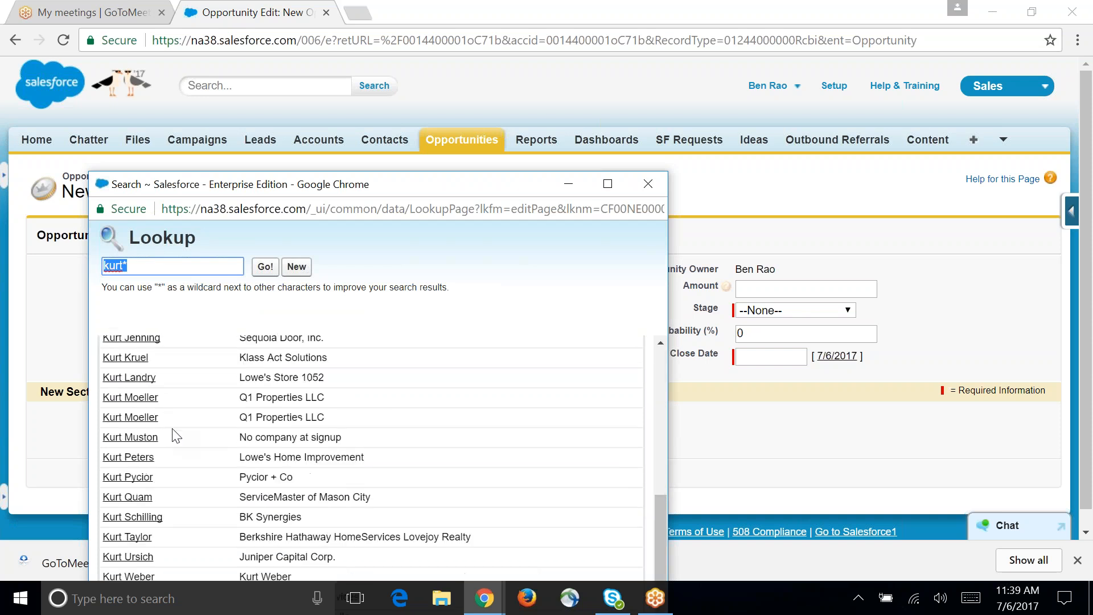
{"action": "scroll", "coordinate": [150, 444], "scroll_direction": "up", "scroll_amount": 2}
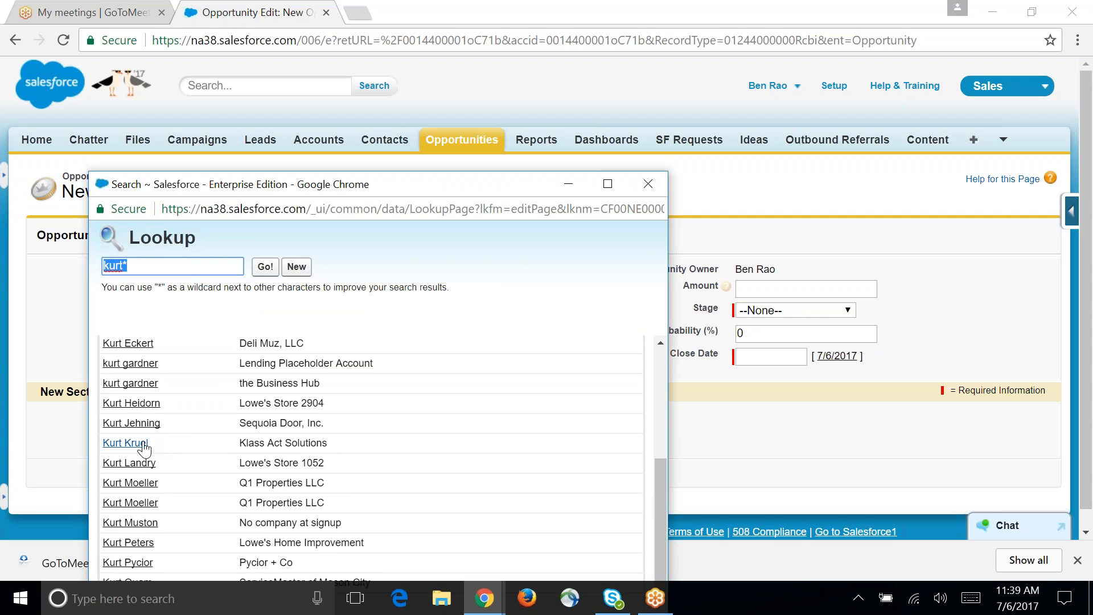
{"action": "left_click", "coordinate": [144, 391]}
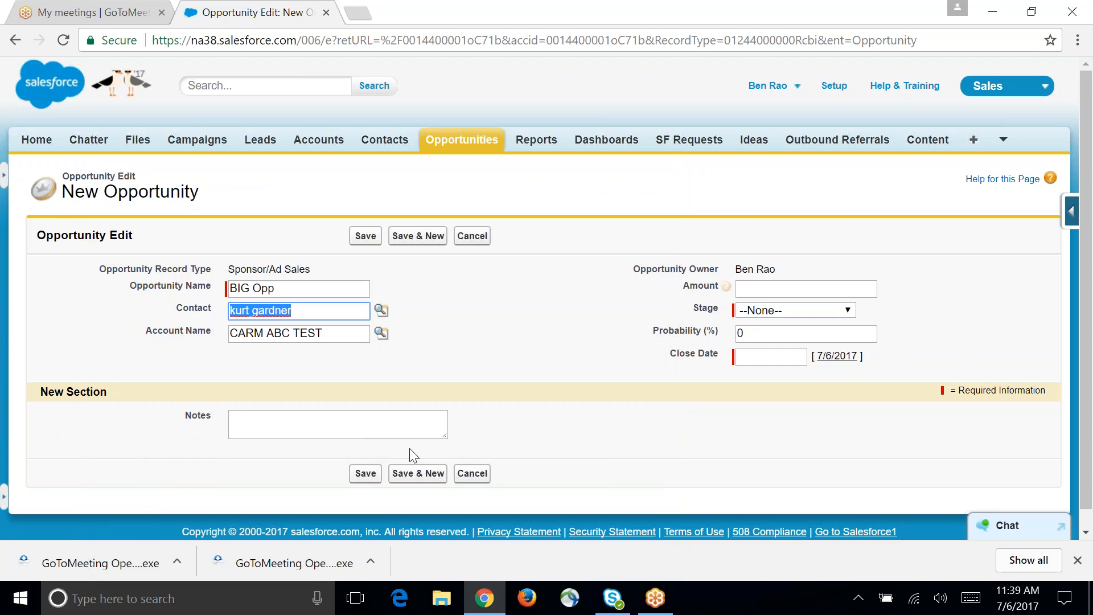
{"action": "left_click", "coordinate": [481, 369]}
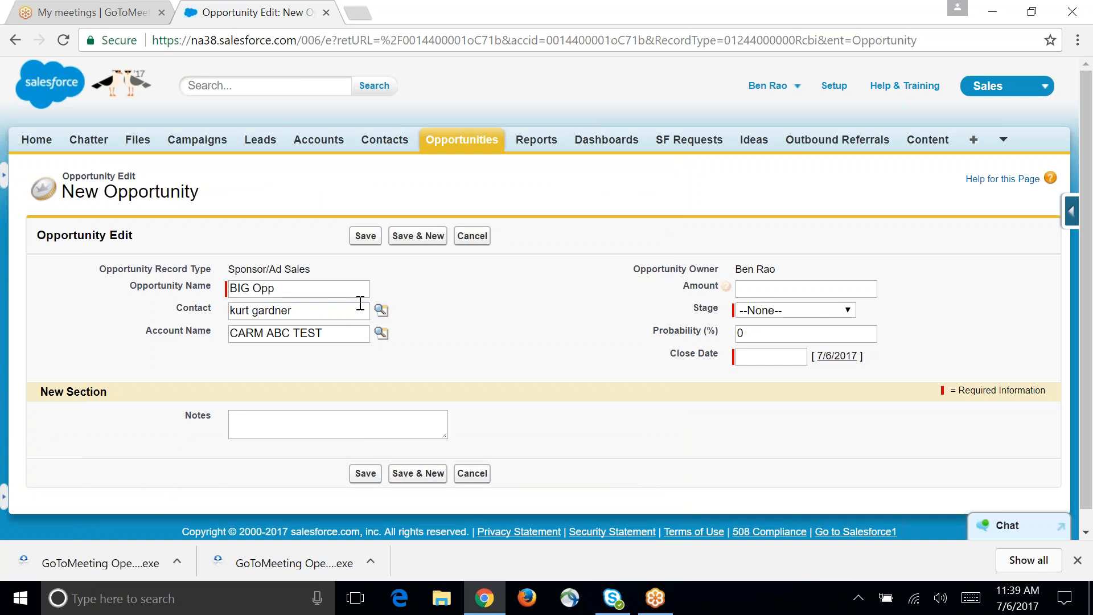
{"action": "left_click", "coordinate": [755, 312]}
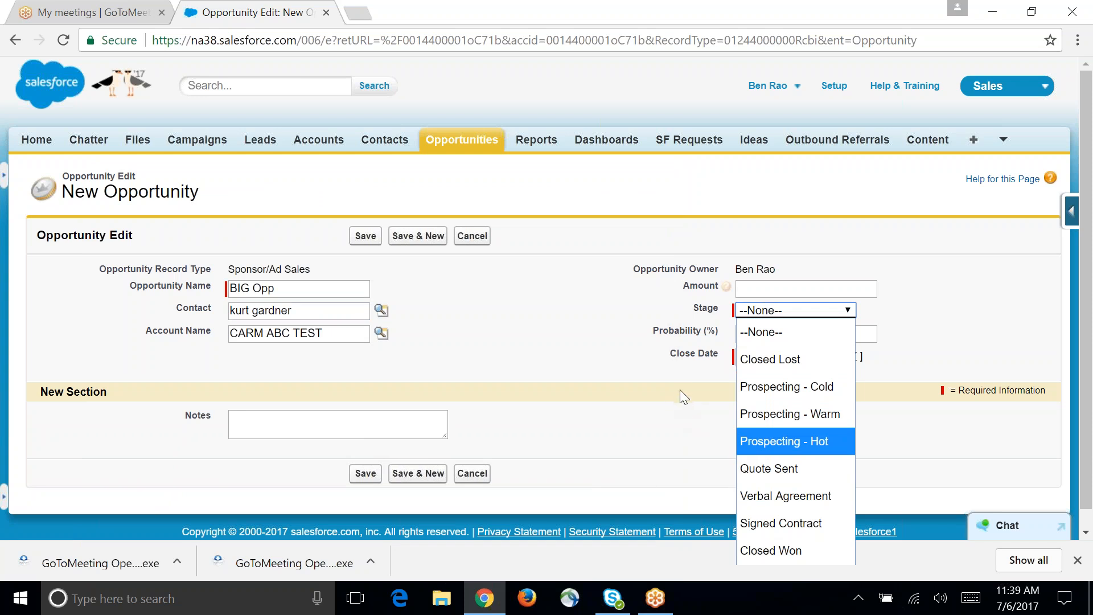
{"action": "left_click", "coordinate": [679, 423]}
{"action": "scroll", "coordinate": [676, 421], "scroll_direction": "down", "scroll_amount": 1}
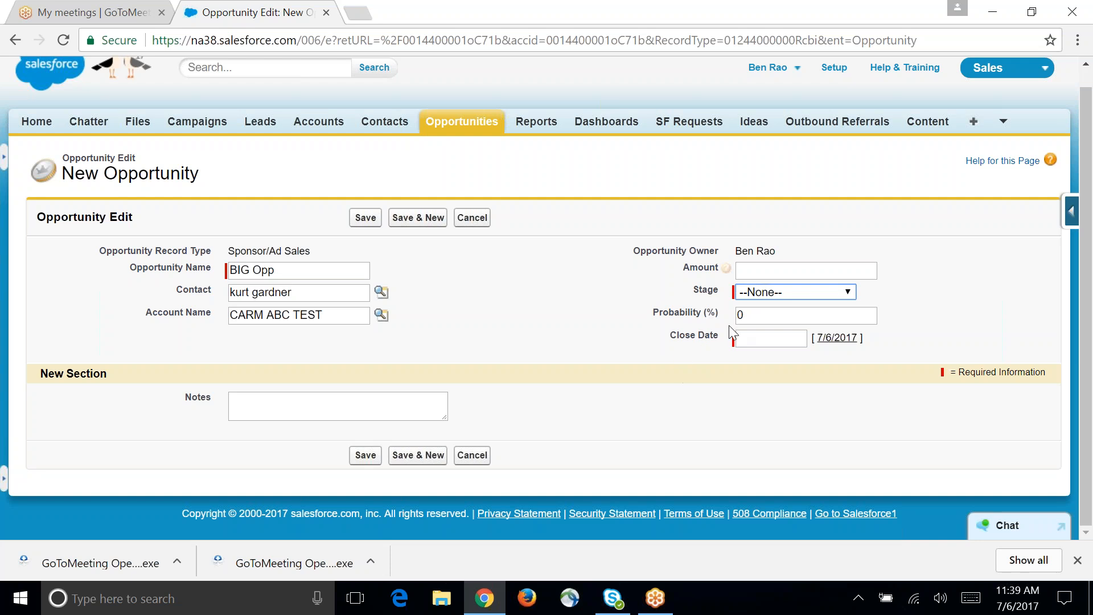
{"action": "left_click", "coordinate": [778, 290]}
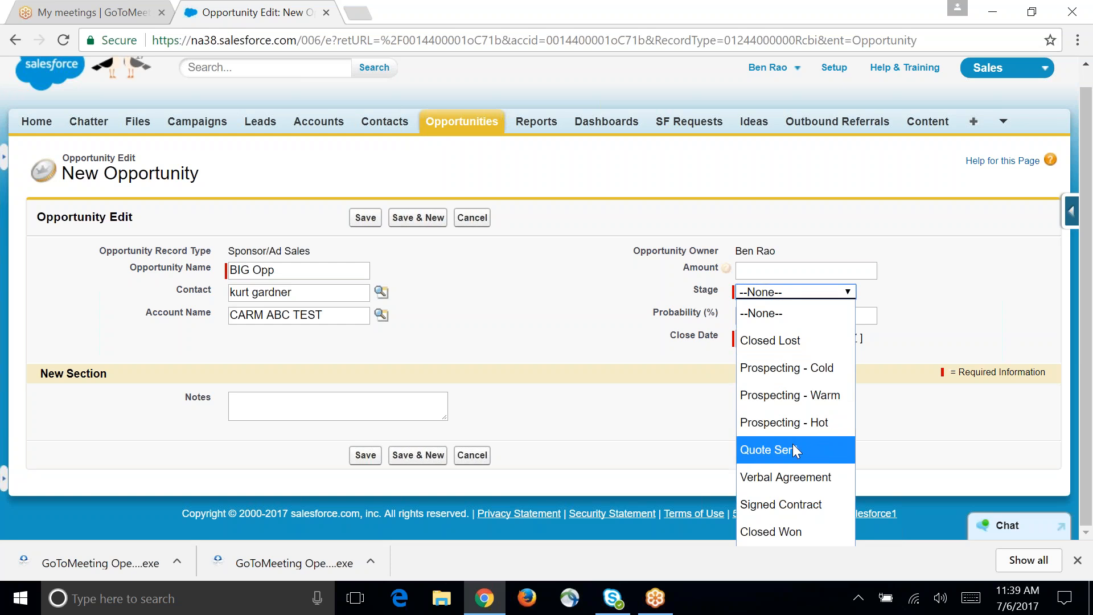
{"action": "left_click", "coordinate": [720, 398]}
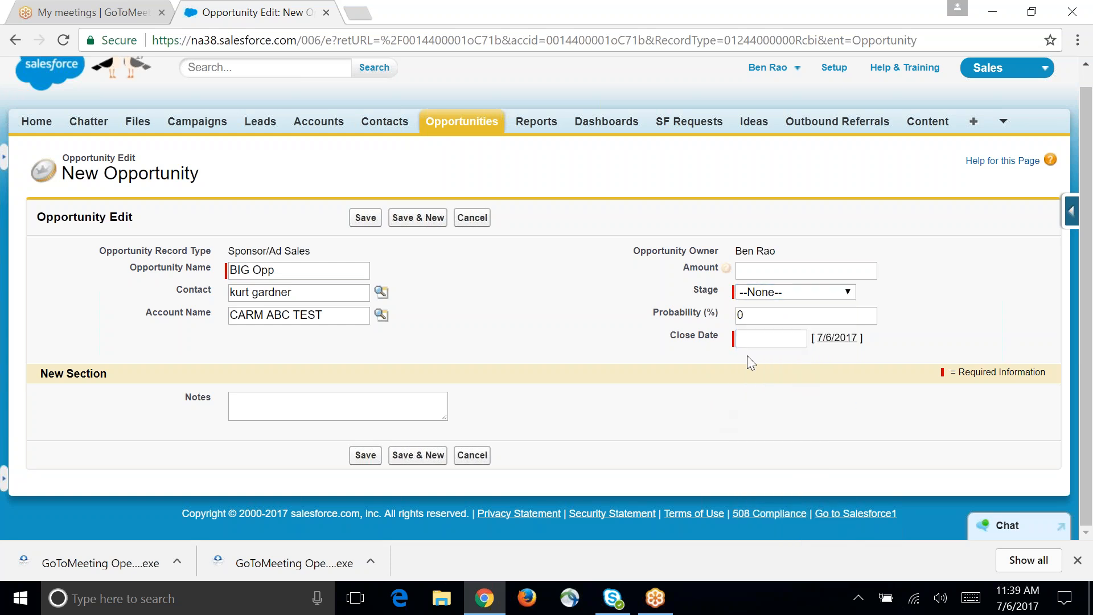
{"action": "left_click", "coordinate": [776, 315]}
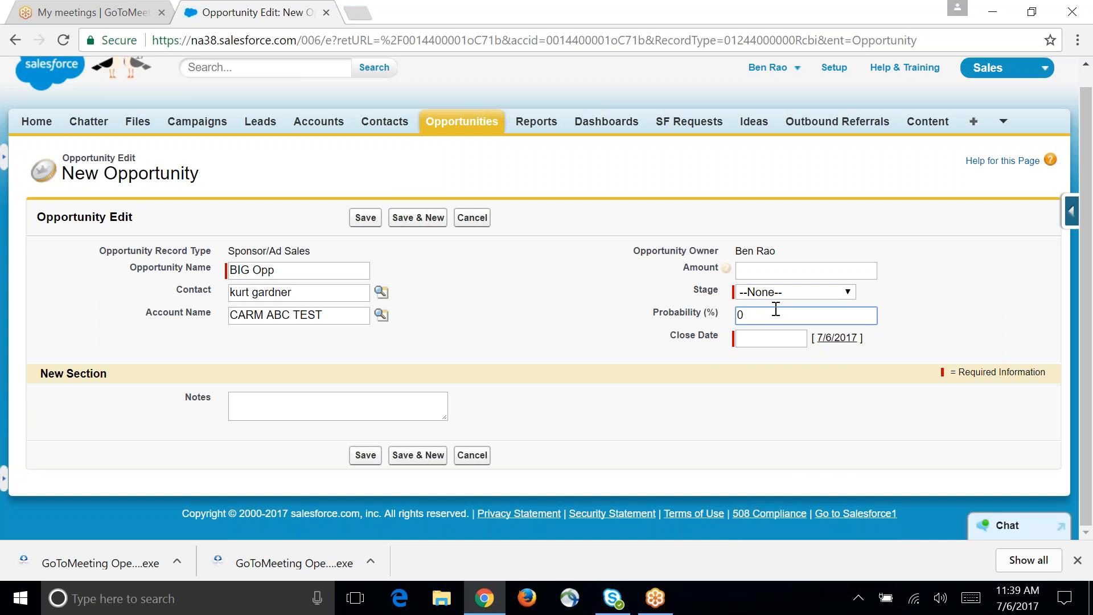
Step: Try the Prospecting - Warm and Prospecting - Cold stages on the new opportunity
{"action": "left_click", "coordinate": [775, 291]}
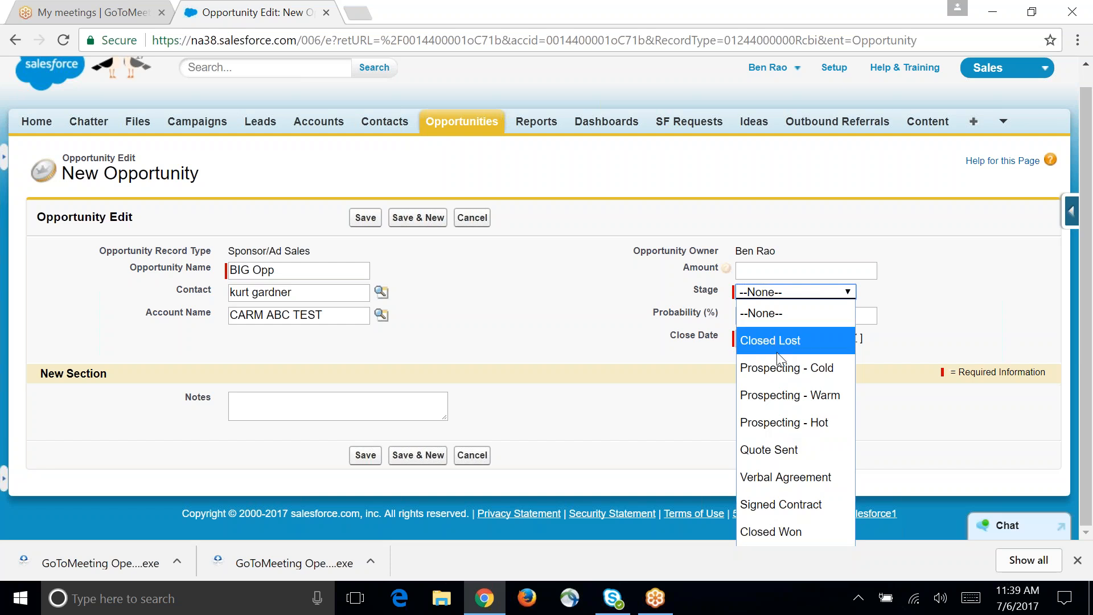
{"action": "left_click", "coordinate": [801, 395]}
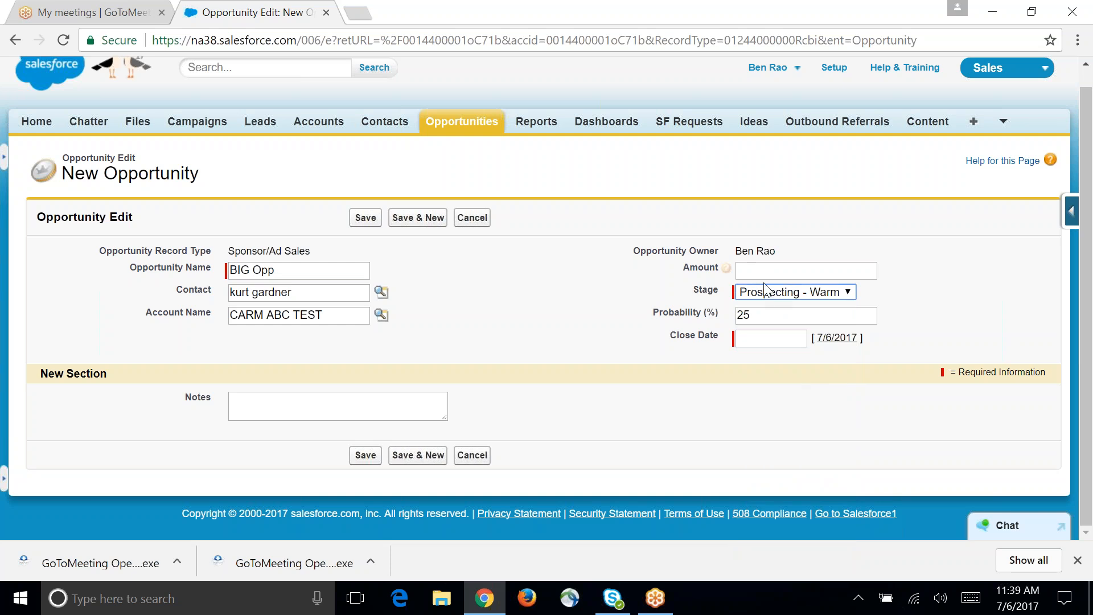
{"action": "left_click", "coordinate": [765, 294]}
{"action": "left_click", "coordinate": [792, 363]}
Step: Set the opportunity's stage to Prospecting - Hot and its close date to 7/28/2017
{"action": "left_click", "coordinate": [770, 292]}
{"action": "left_click", "coordinate": [829, 420]}
{"action": "left_click", "coordinate": [772, 294]}
{"action": "left_click", "coordinate": [780, 423]}
{"action": "left_click", "coordinate": [771, 338]}
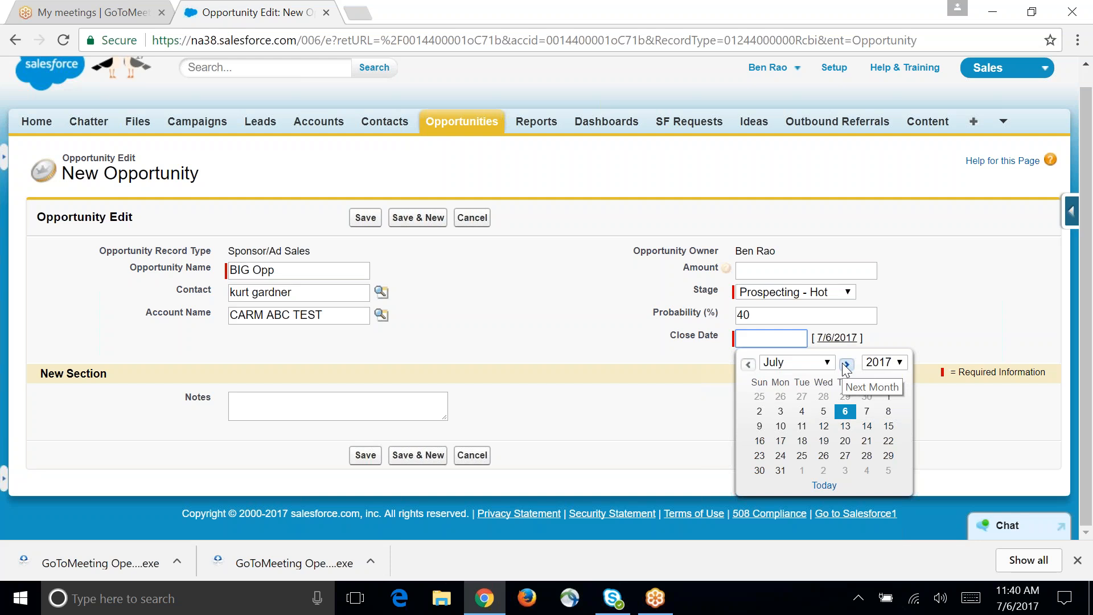
{"action": "left_click", "coordinate": [865, 455]}
{"action": "left_click", "coordinate": [556, 328]}
Step: Enter "met at Baltimore TR" in the opportunity's notes and save the opportunity
{"action": "left_click", "coordinate": [419, 404]}
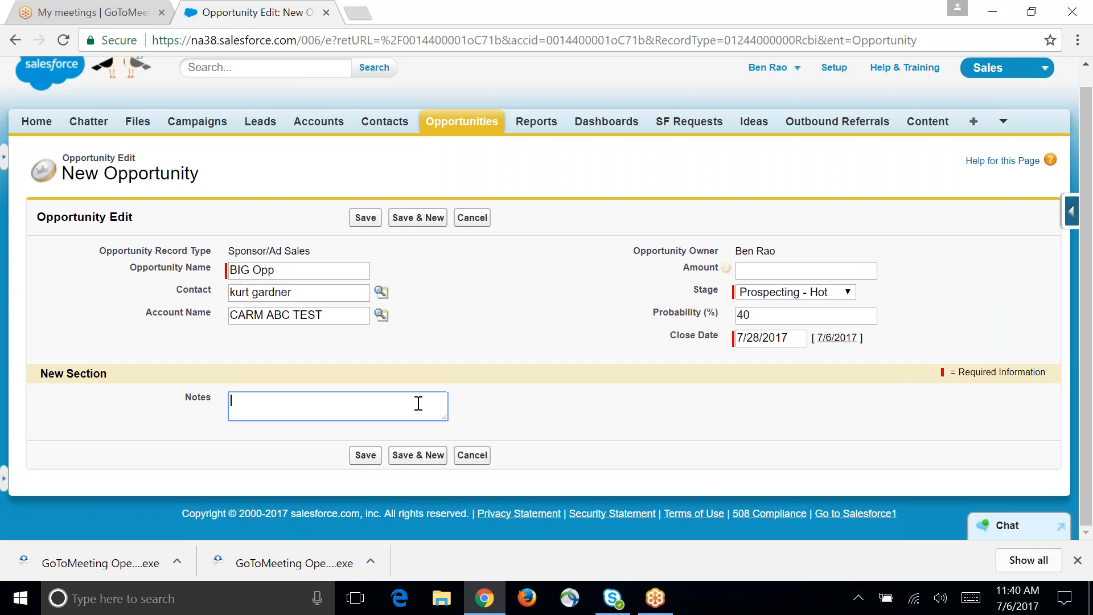
{"action": "type", "text": "met at Baltimore T"}
{"action": "type", "text": "R"}
{"action": "left_click", "coordinate": [365, 459]}
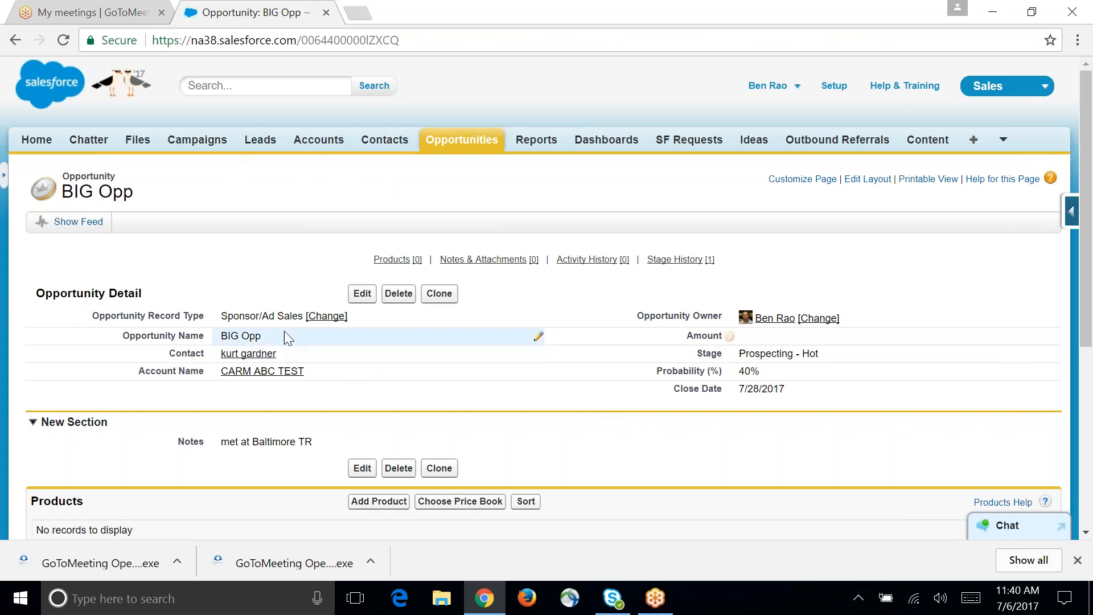
Step: Open the contact linked to the opportunity and review the contact's related lists, including opportunities and contact history
{"action": "mouse_move", "coordinate": [251, 354]}
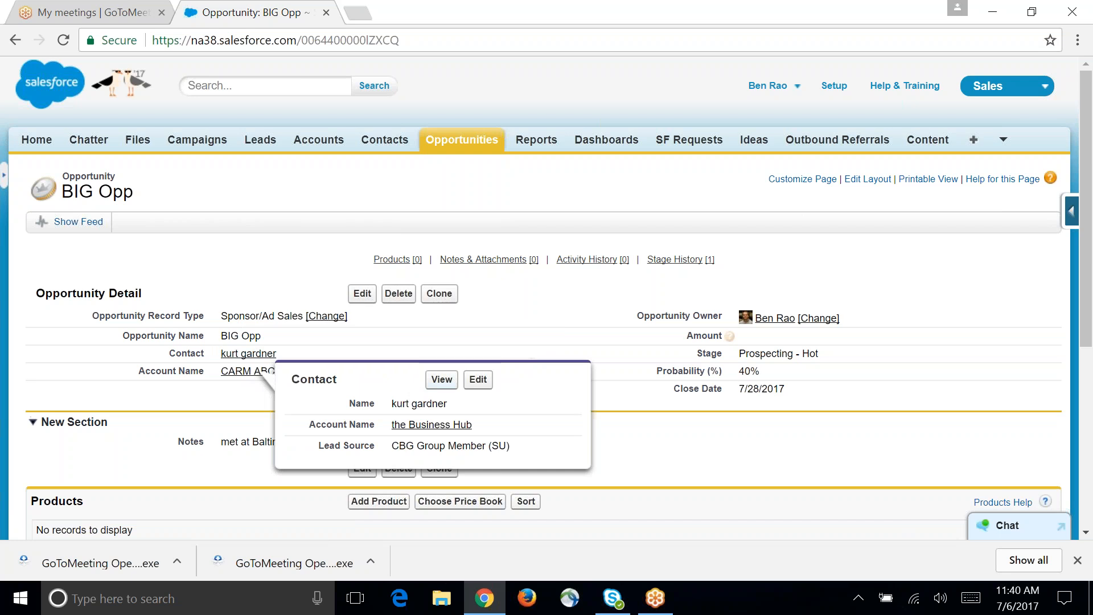
{"action": "left_click", "coordinate": [440, 379]}
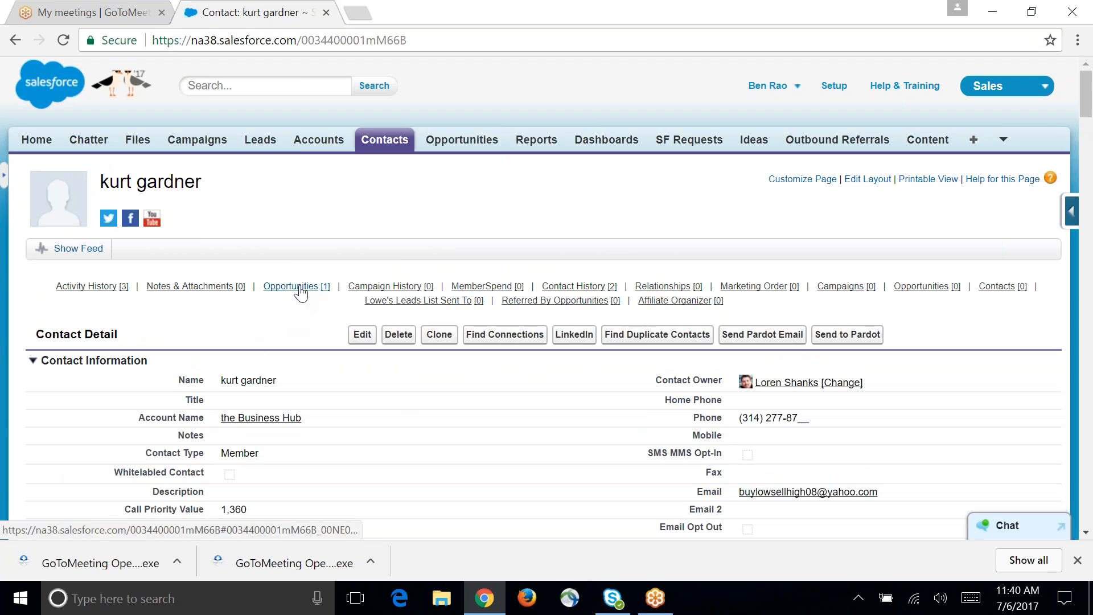
{"action": "mouse_move", "coordinate": [296, 286]}
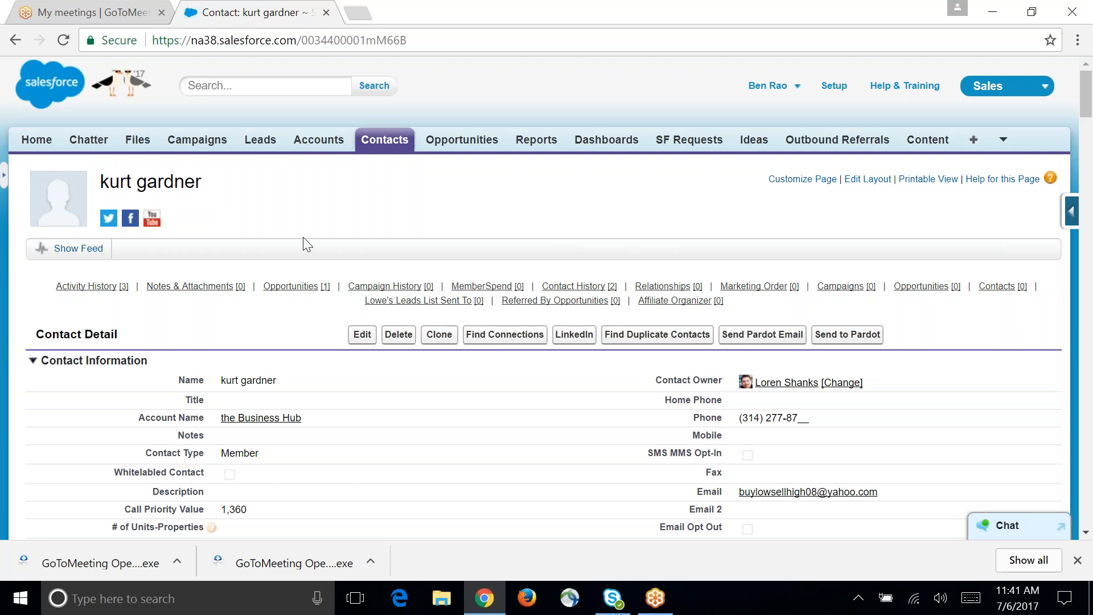
{"action": "mouse_move", "coordinate": [575, 289]}
{"action": "scroll", "coordinate": [313, 380], "scroll_direction": "down", "scroll_amount": 5}
{"action": "scroll", "coordinate": [313, 380], "scroll_direction": "up", "scroll_amount": 5}
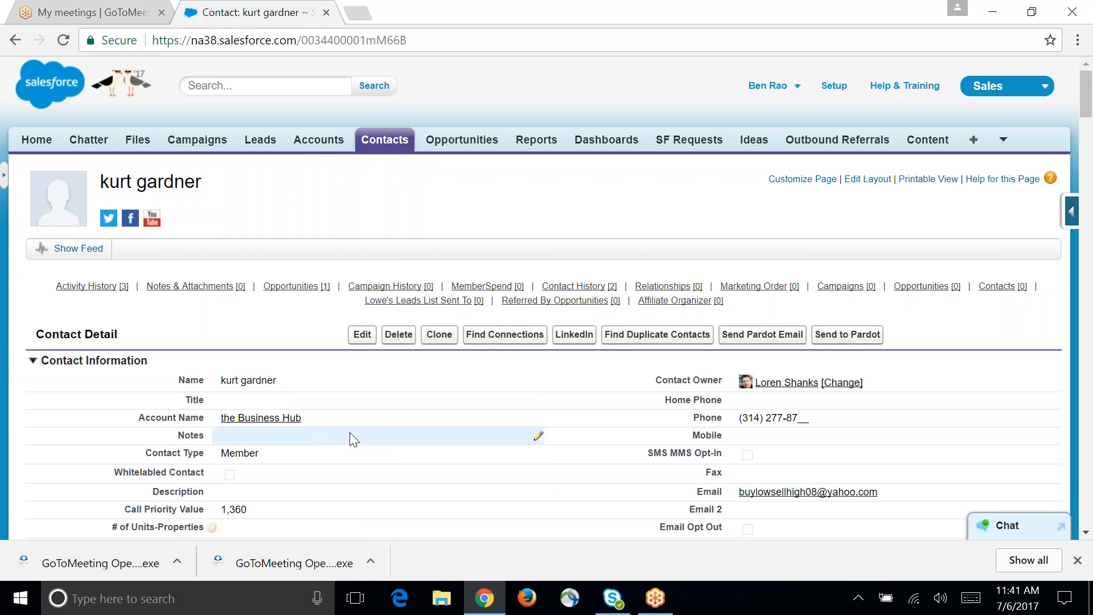
Step: Review the related lists of the contact's account, the Business Hub, and return to the BIG Opp opportunity
{"action": "mouse_move", "coordinate": [276, 420]}
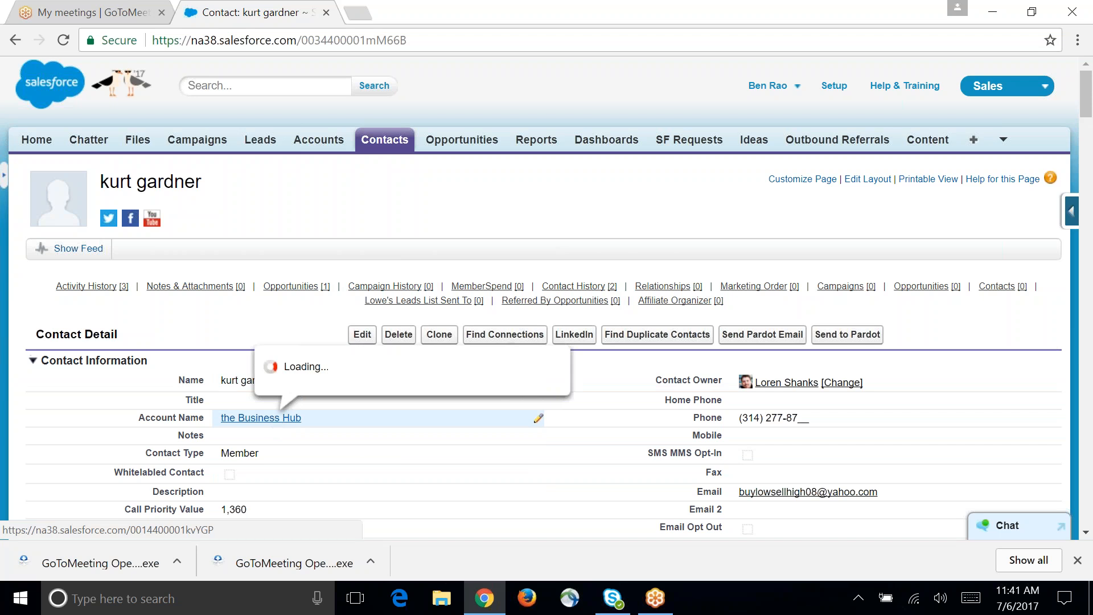
{"action": "left_click", "coordinate": [276, 419]}
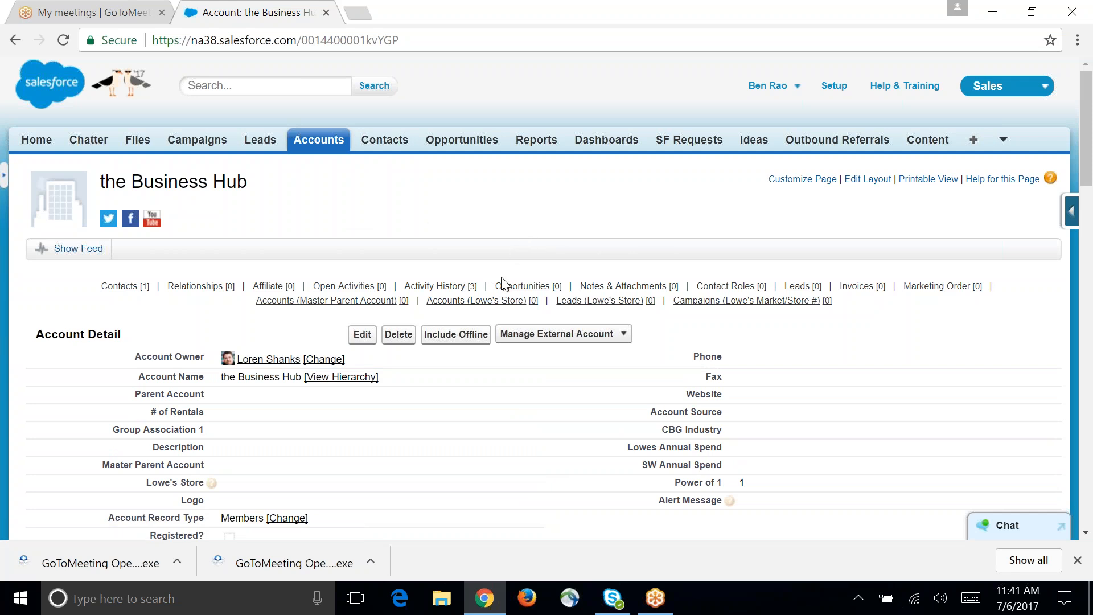
{"action": "mouse_move", "coordinate": [472, 301]}
{"action": "mouse_move", "coordinate": [511, 293]}
{"action": "left_click", "coordinate": [12, 40]}
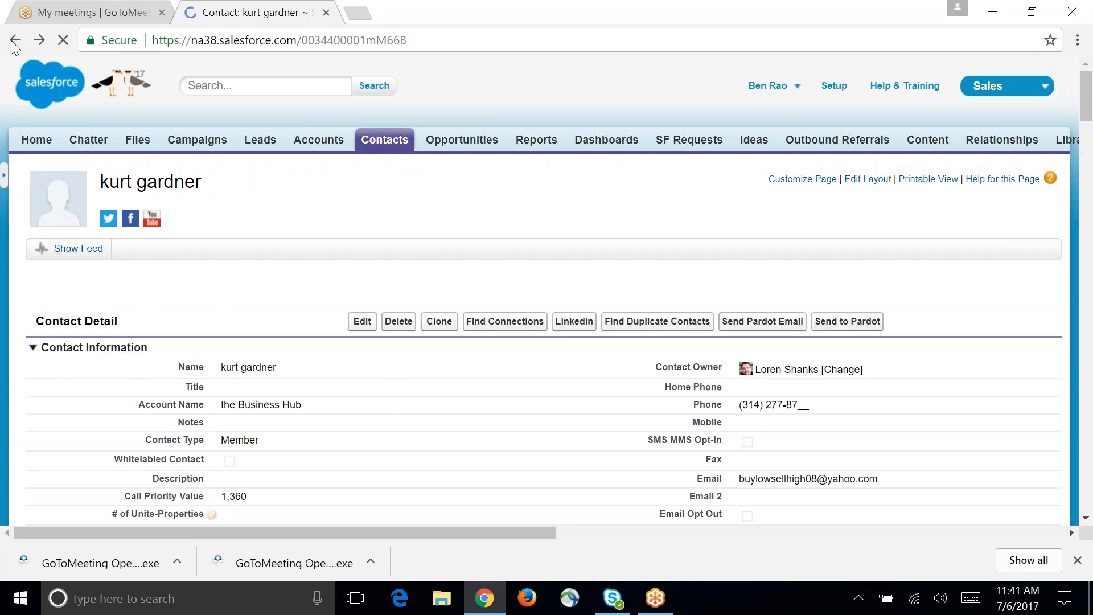
{"action": "left_click", "coordinate": [12, 40]}
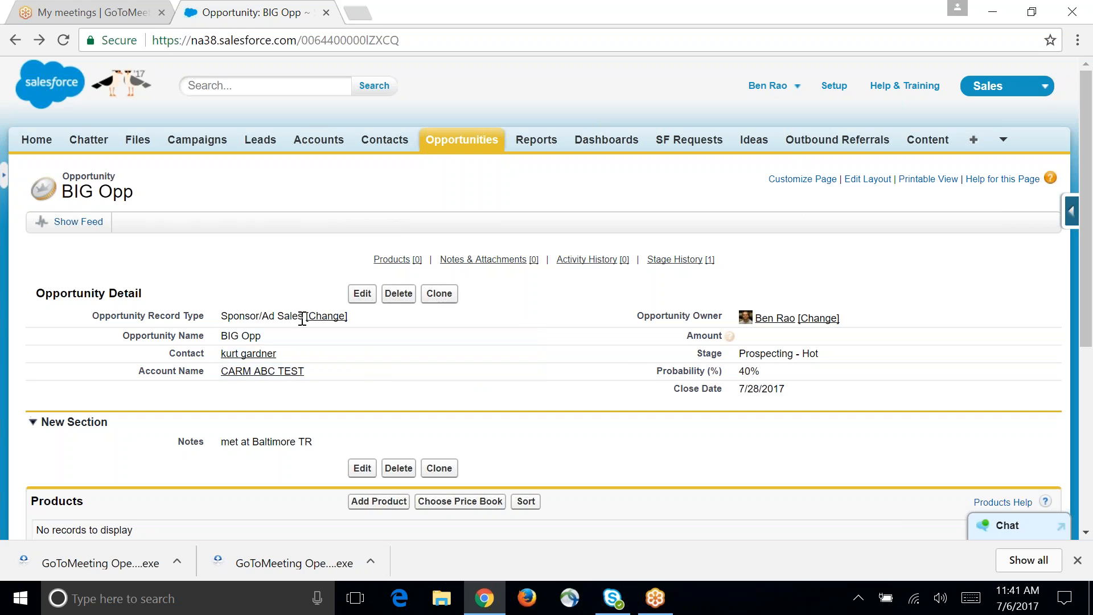
{"action": "scroll", "coordinate": [359, 401], "scroll_direction": "down", "scroll_amount": 2}
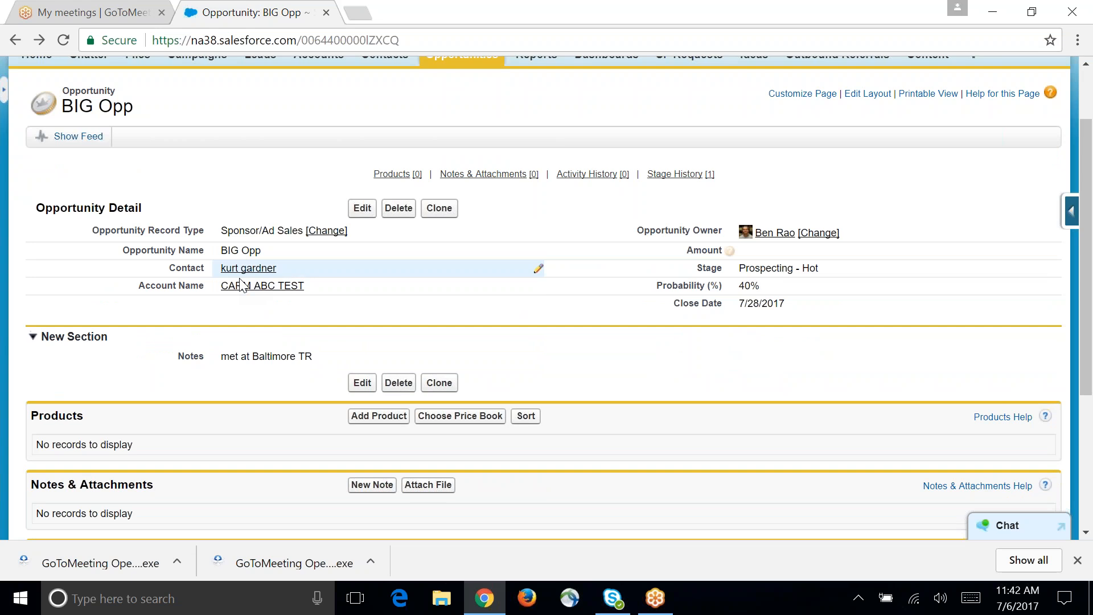
Step: Open the CARM ABC TEST account from the opportunity and reopen BIG Opp from the account's opportunities list
{"action": "mouse_move", "coordinate": [243, 289]}
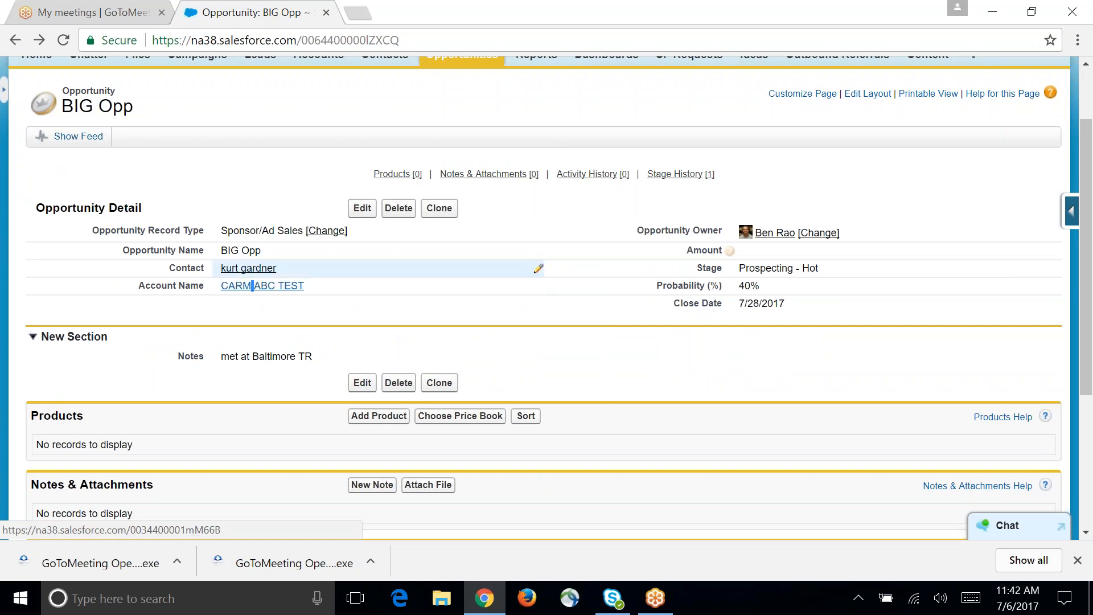
{"action": "left_click", "coordinate": [277, 289]}
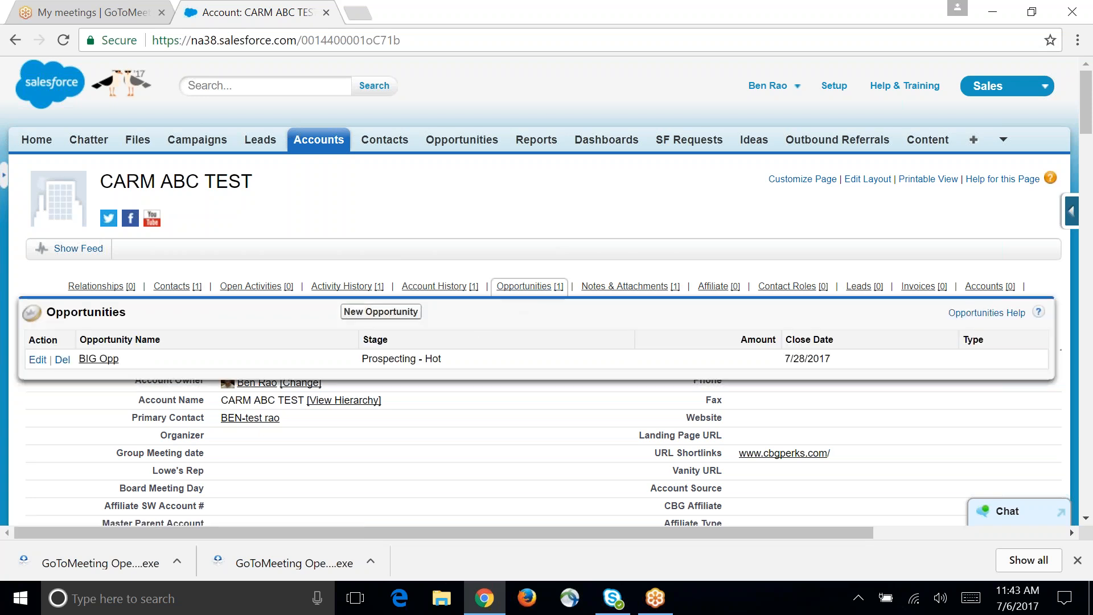
{"action": "left_click", "coordinate": [100, 360]}
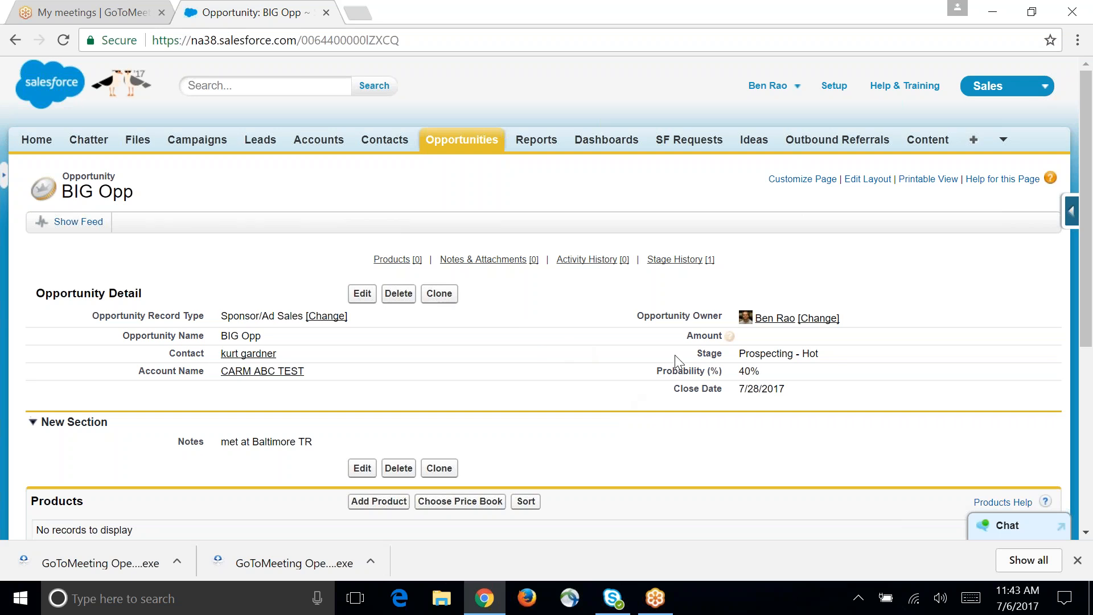
Step: Set the BIG Opp opportunity's stage to Quote Sent, save the record and check its stage history
{"action": "double_click", "coordinate": [764, 353]}
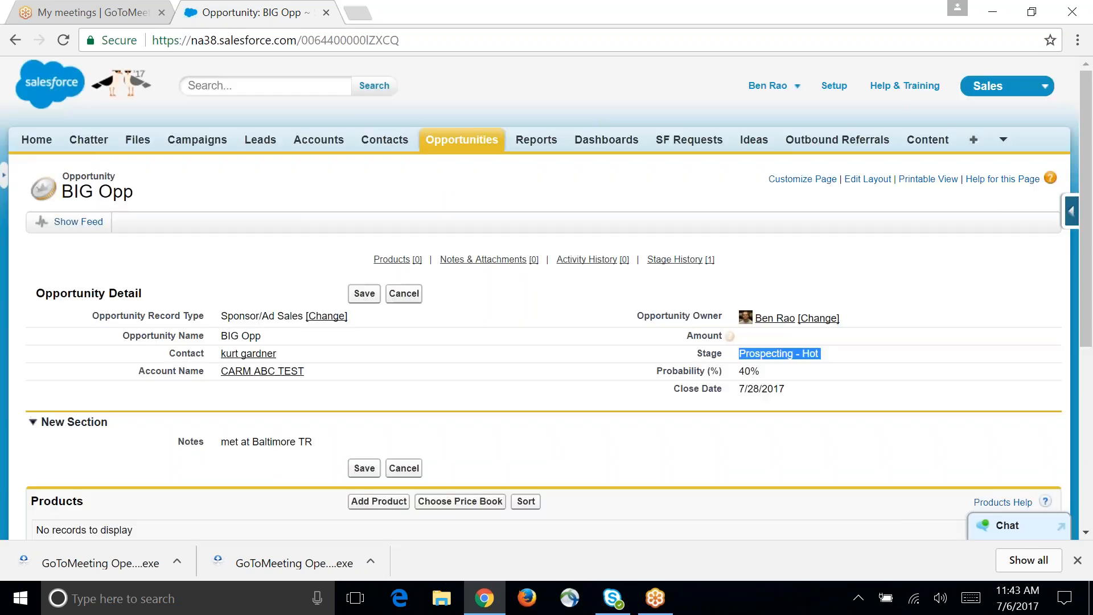
{"action": "double_click", "coordinate": [766, 354]}
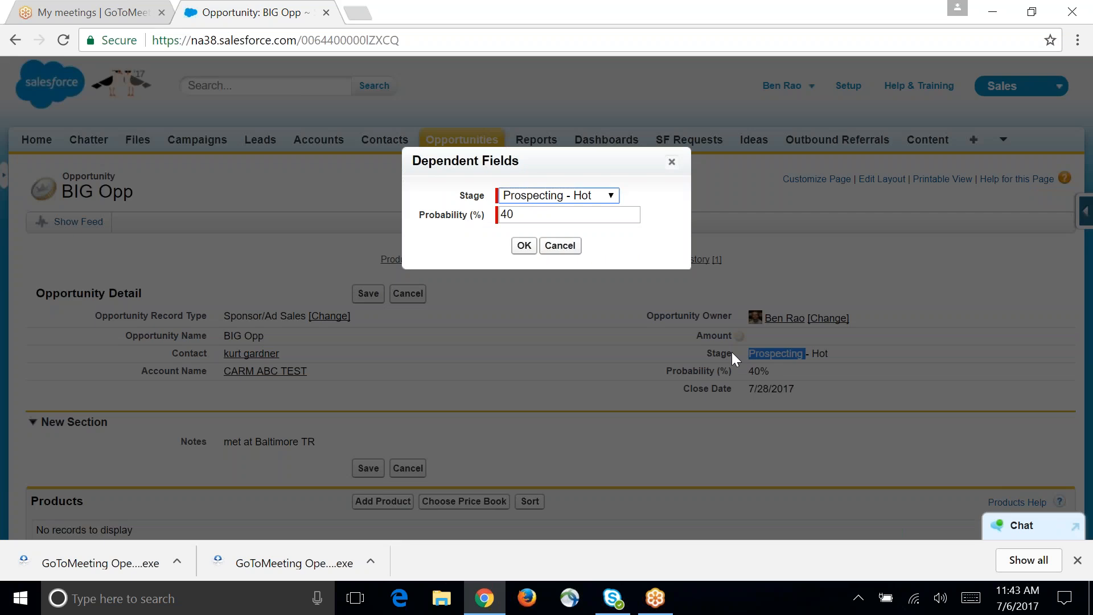
{"action": "left_click", "coordinate": [608, 205]}
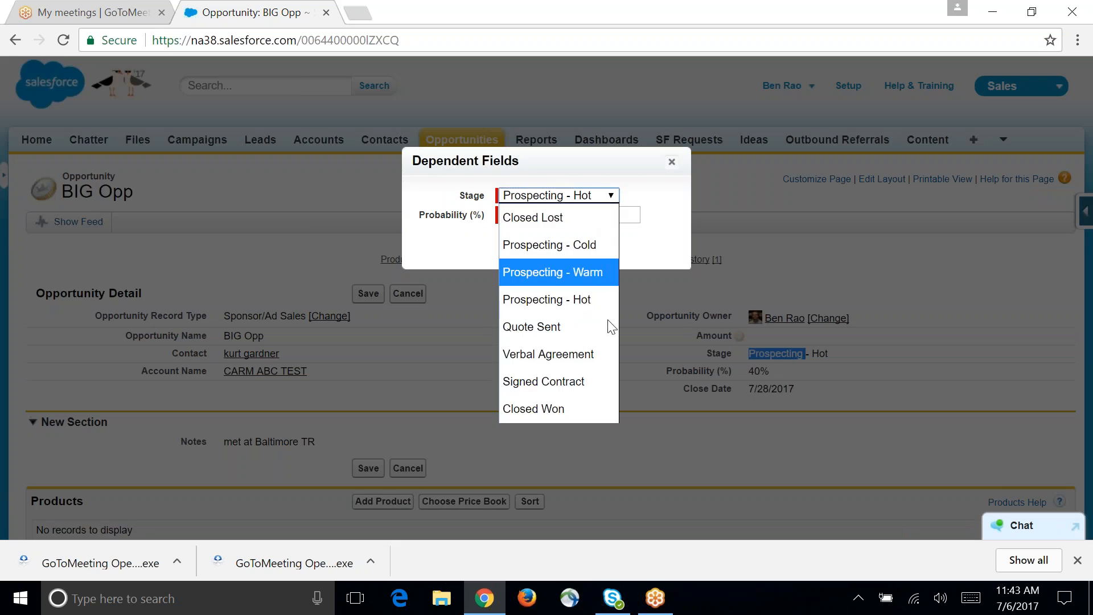
{"action": "left_click", "coordinate": [582, 310]}
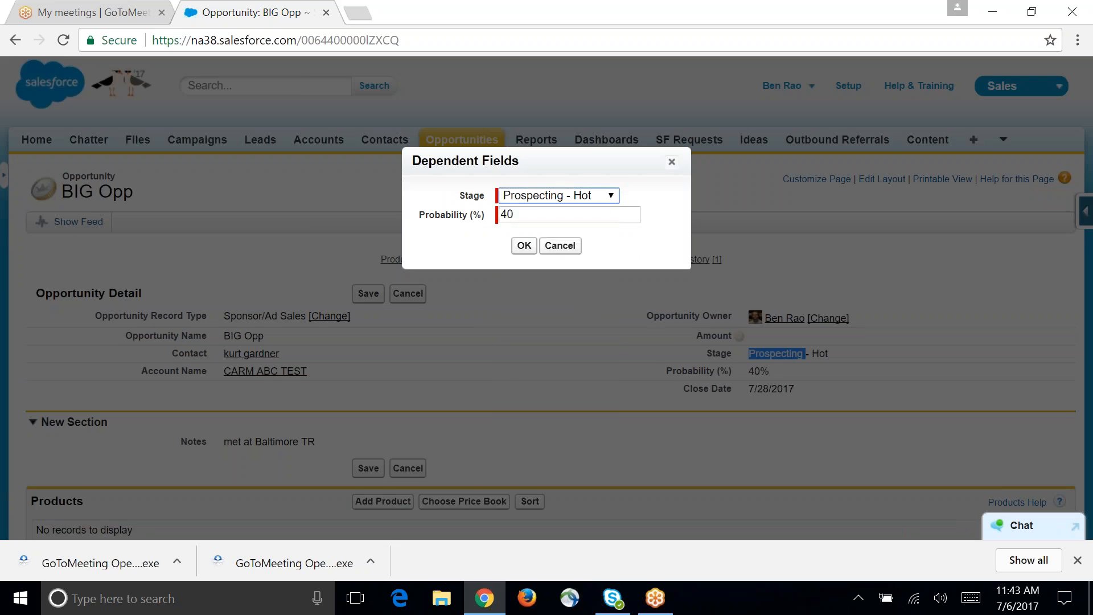
{"action": "left_click", "coordinate": [571, 198]}
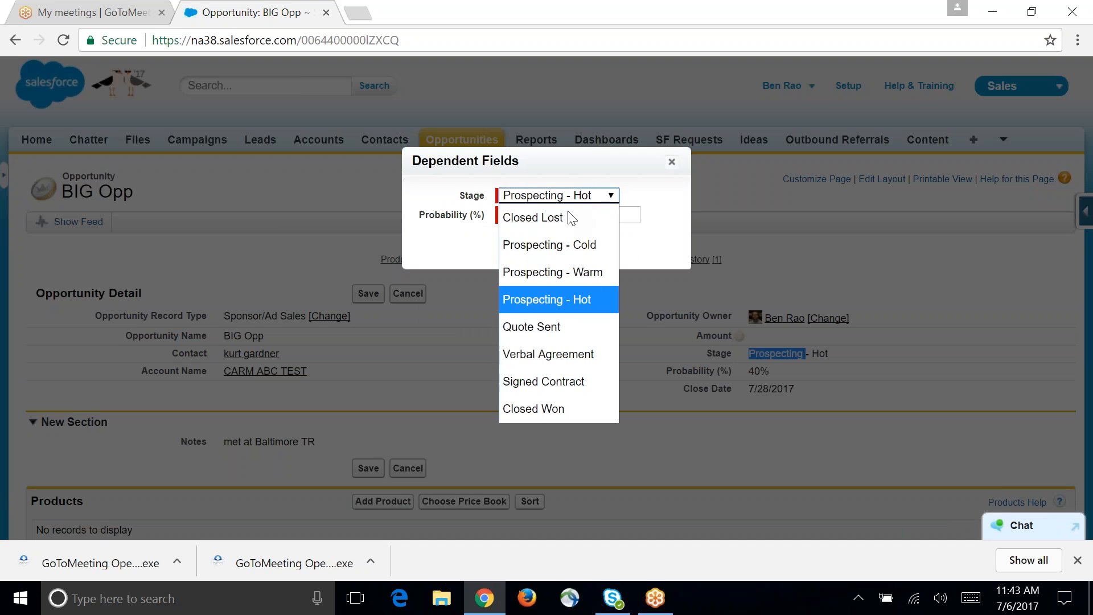
{"action": "left_click", "coordinate": [568, 330]}
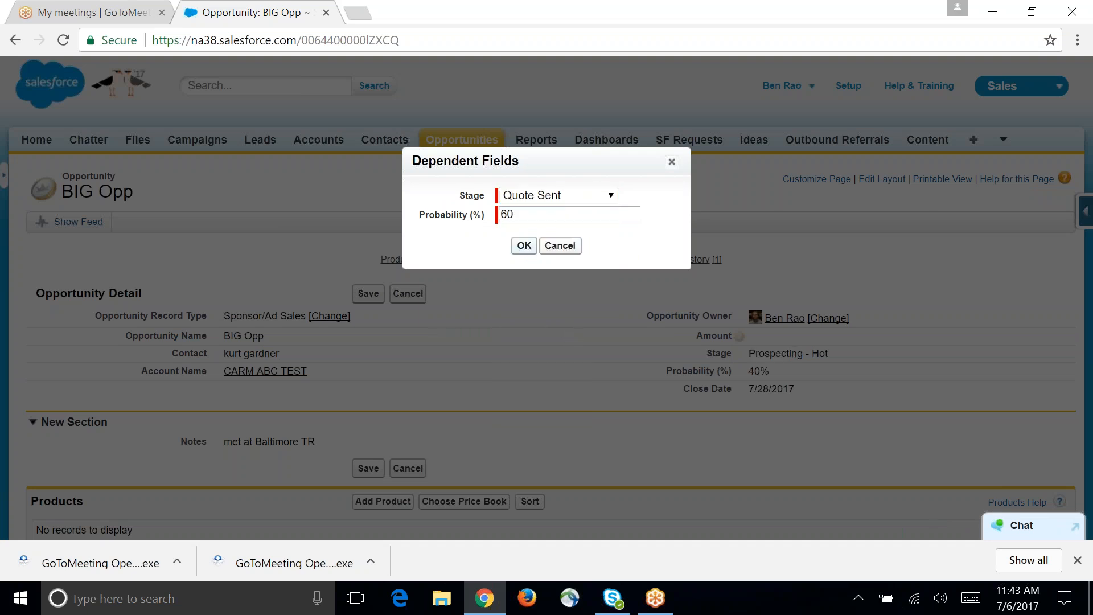
{"action": "left_click", "coordinate": [523, 246]}
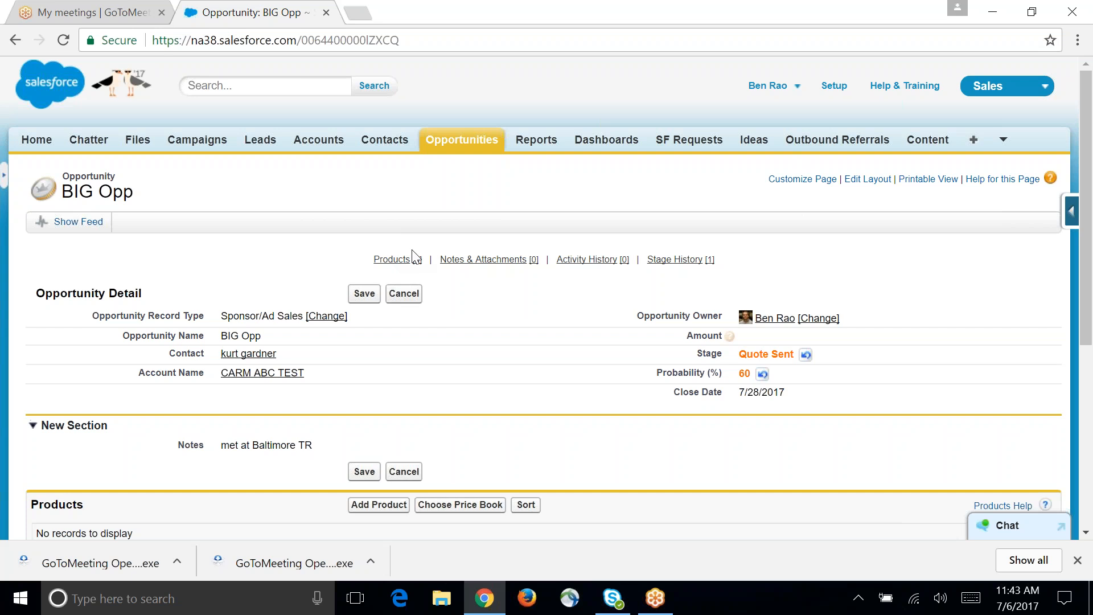
{"action": "left_click", "coordinate": [365, 293]}
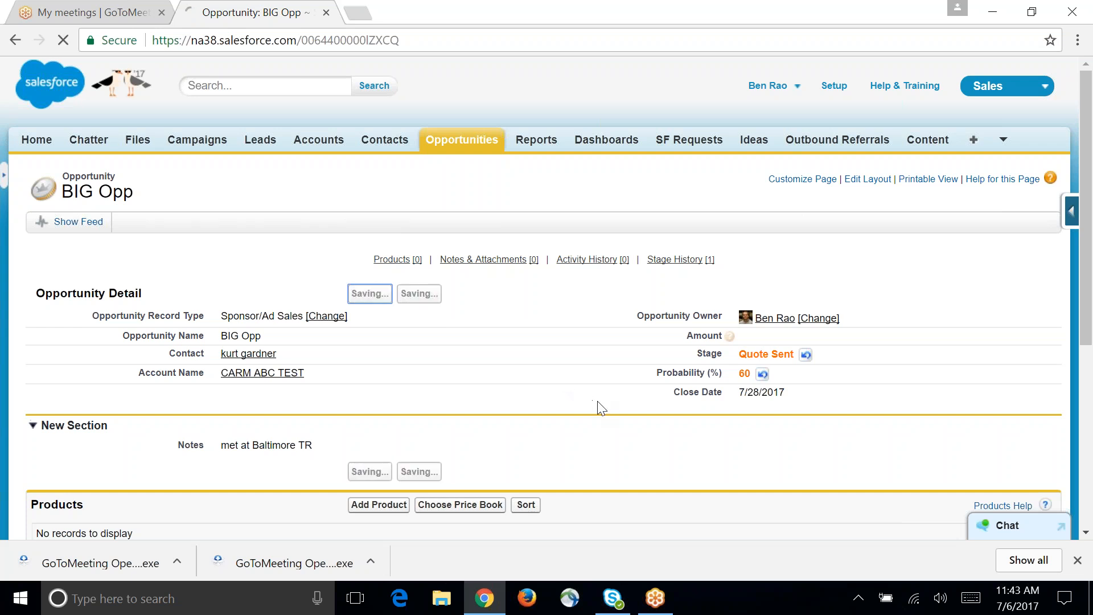
{"action": "scroll", "coordinate": [625, 424], "scroll_direction": "down", "scroll_amount": 2}
{"action": "scroll", "coordinate": [625, 424], "scroll_direction": "down", "scroll_amount": 4}
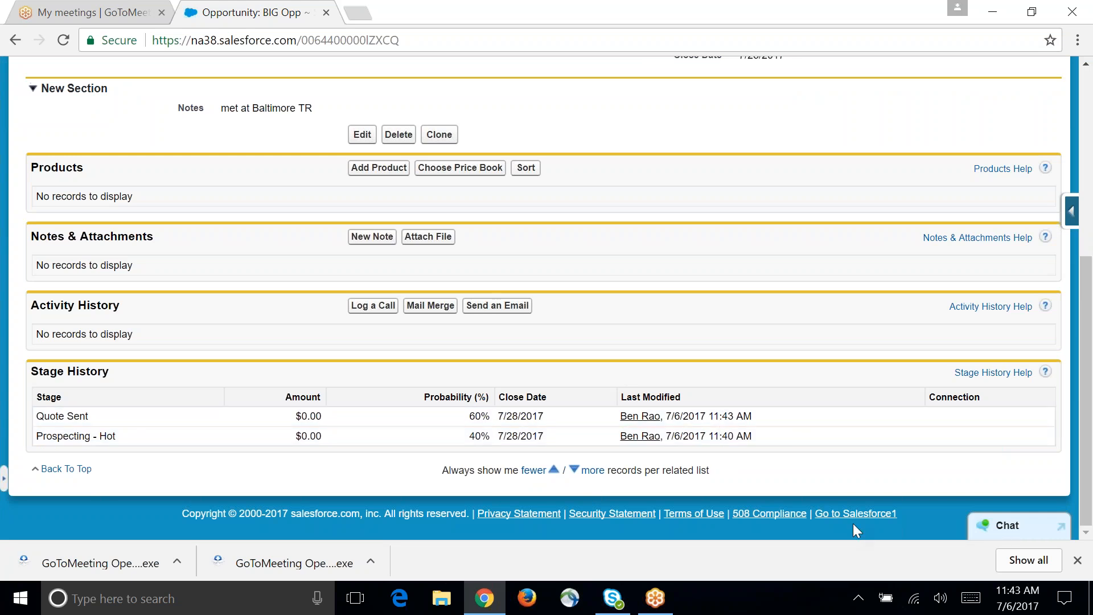
Step: Advance the BIG Opp opportunity's stage to Verbal Agreement and save the record
{"action": "scroll", "coordinate": [808, 438], "scroll_direction": "up", "scroll_amount": 6}
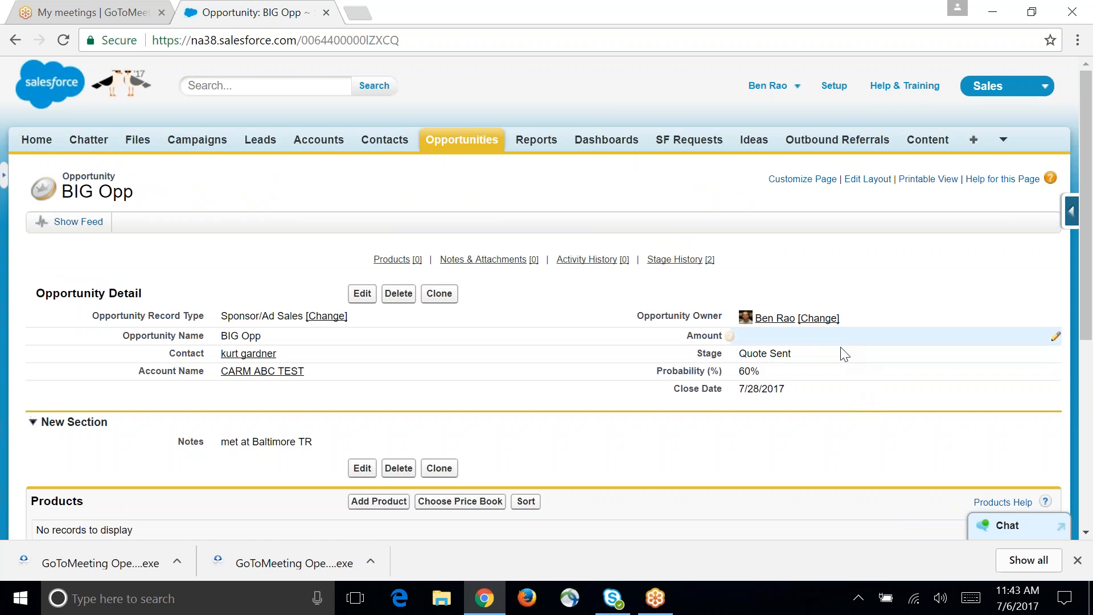
{"action": "double_click", "coordinate": [840, 353]}
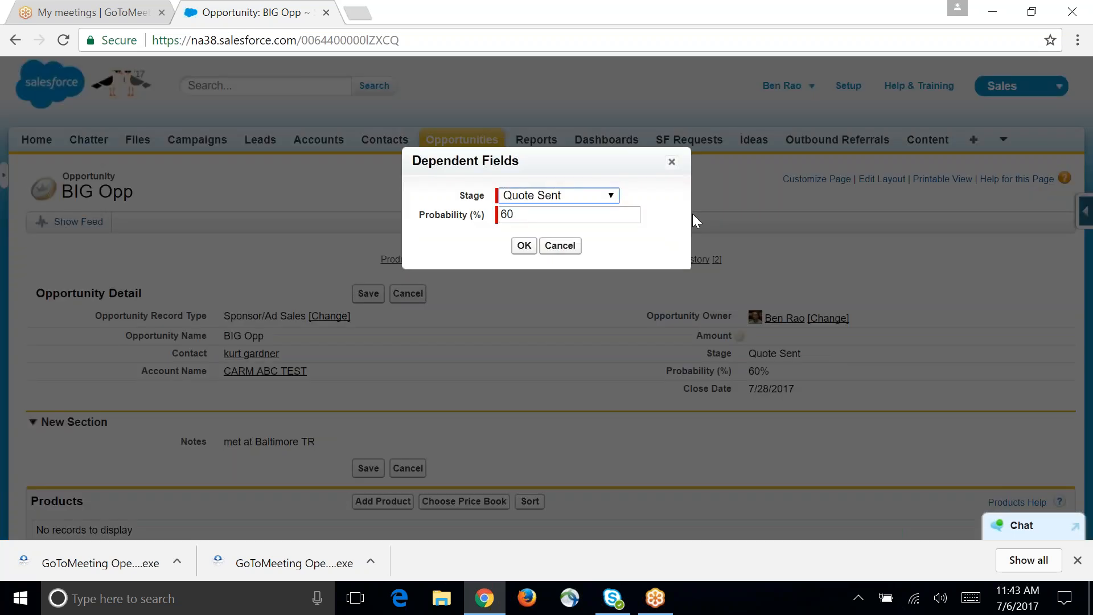
{"action": "left_click", "coordinate": [610, 195]}
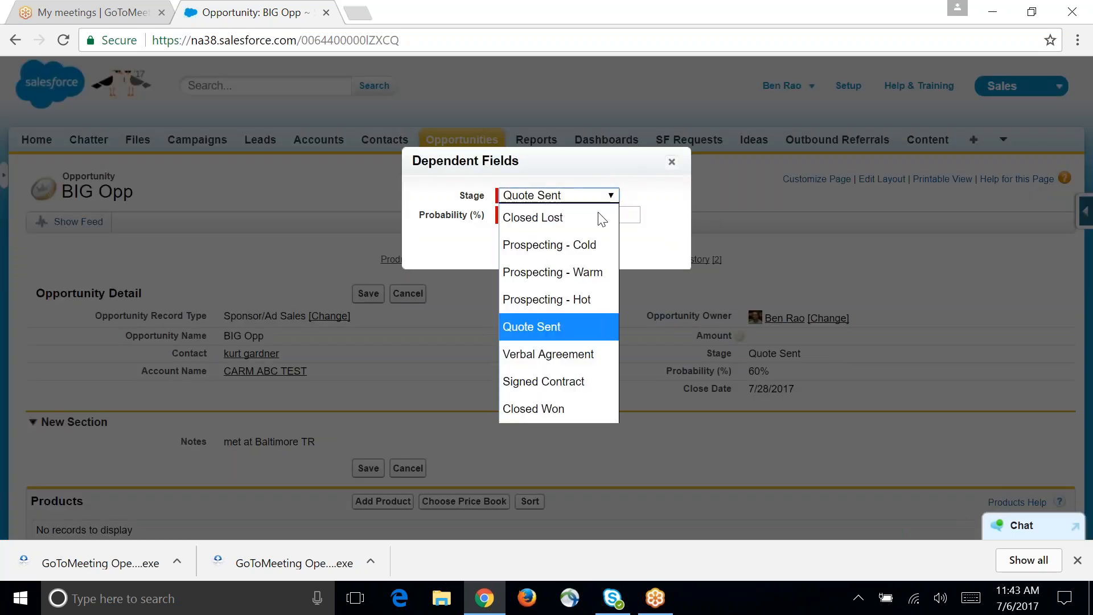
{"action": "left_click", "coordinate": [584, 368]}
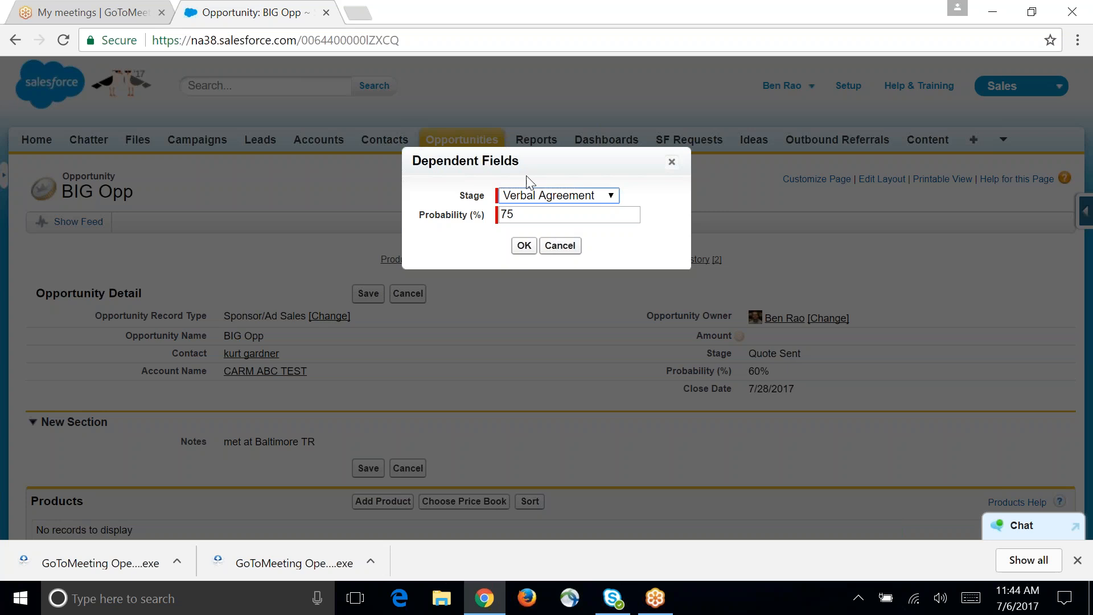
{"action": "left_click", "coordinate": [524, 246]}
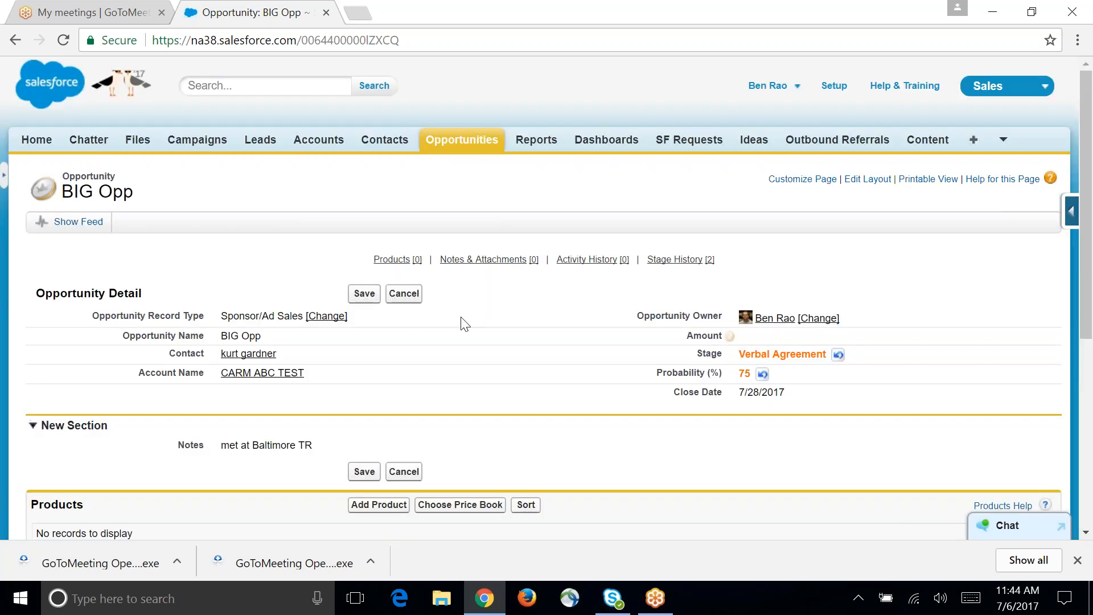
{"action": "left_click", "coordinate": [366, 293]}
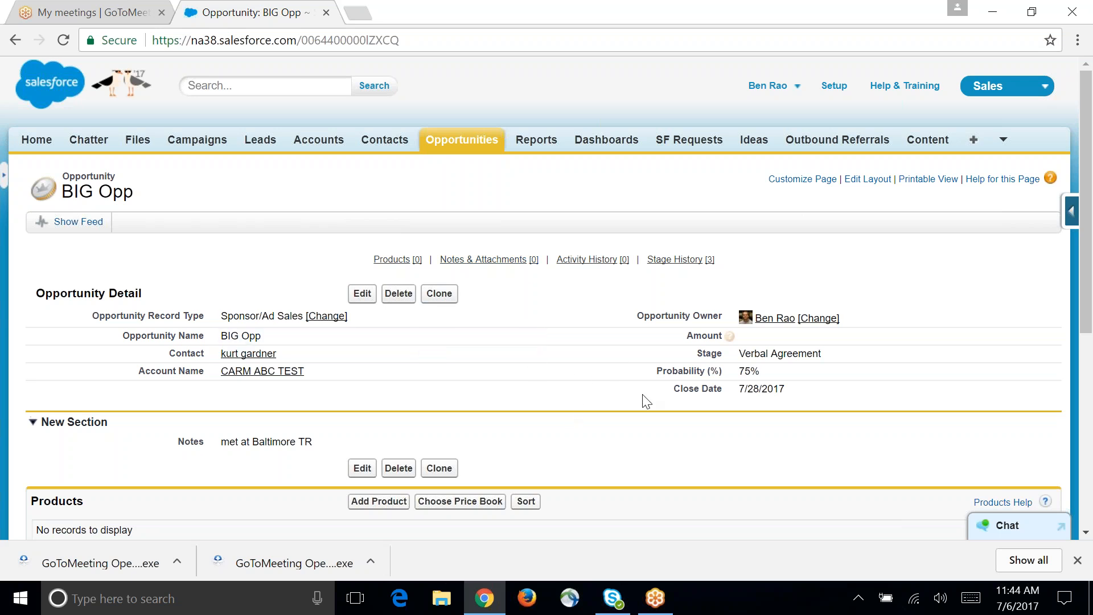
Step: Search Salesforce for the opportunity's contact by full name and open the contact record
{"action": "left_click", "coordinate": [231, 87]}
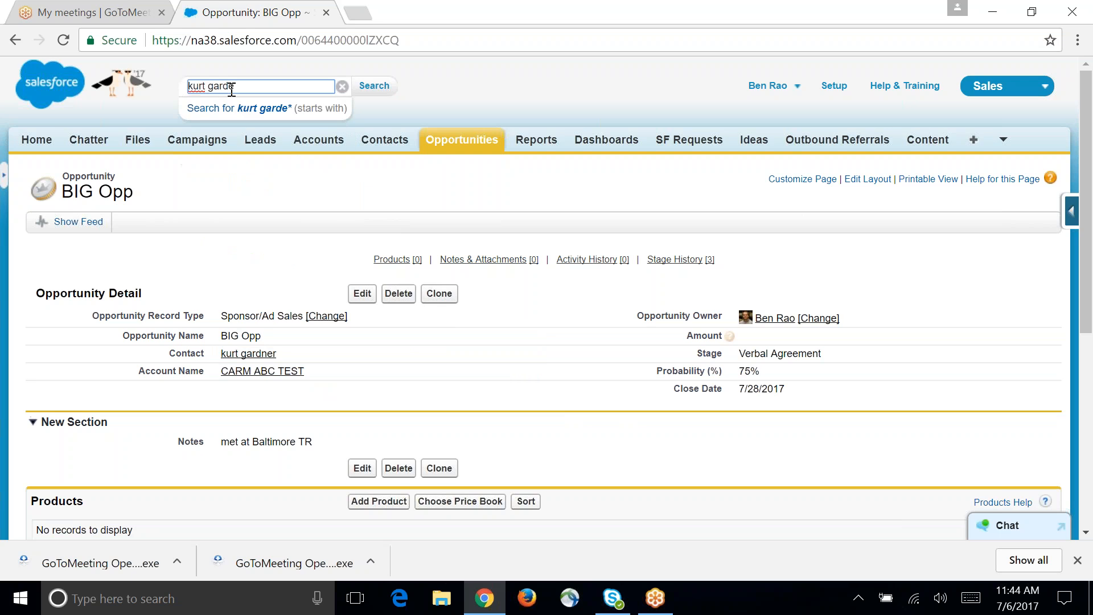
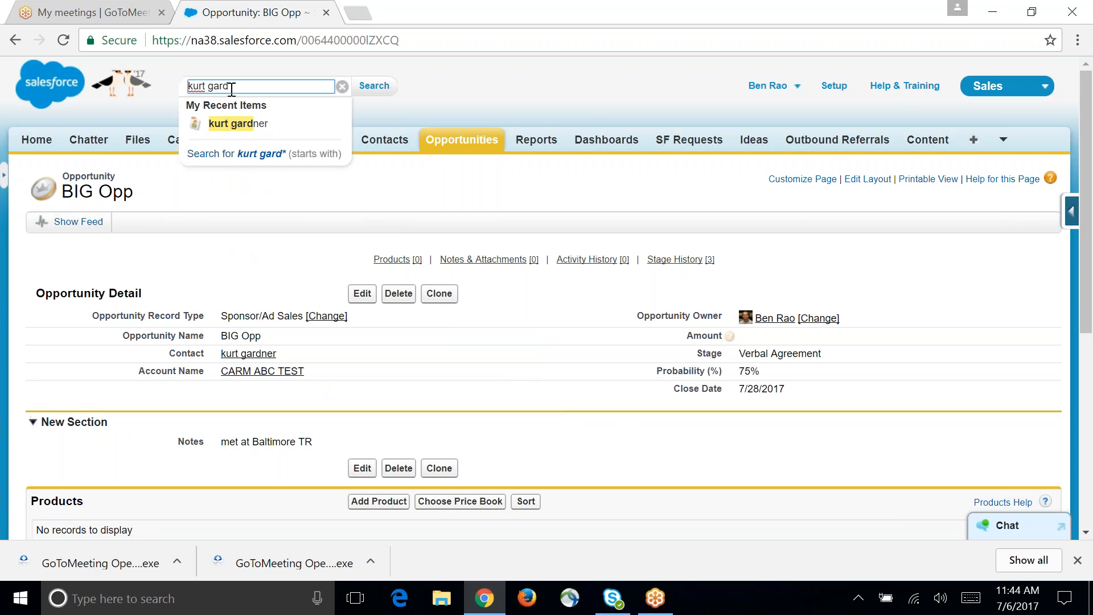
{"action": "left_click", "coordinate": [219, 130]}
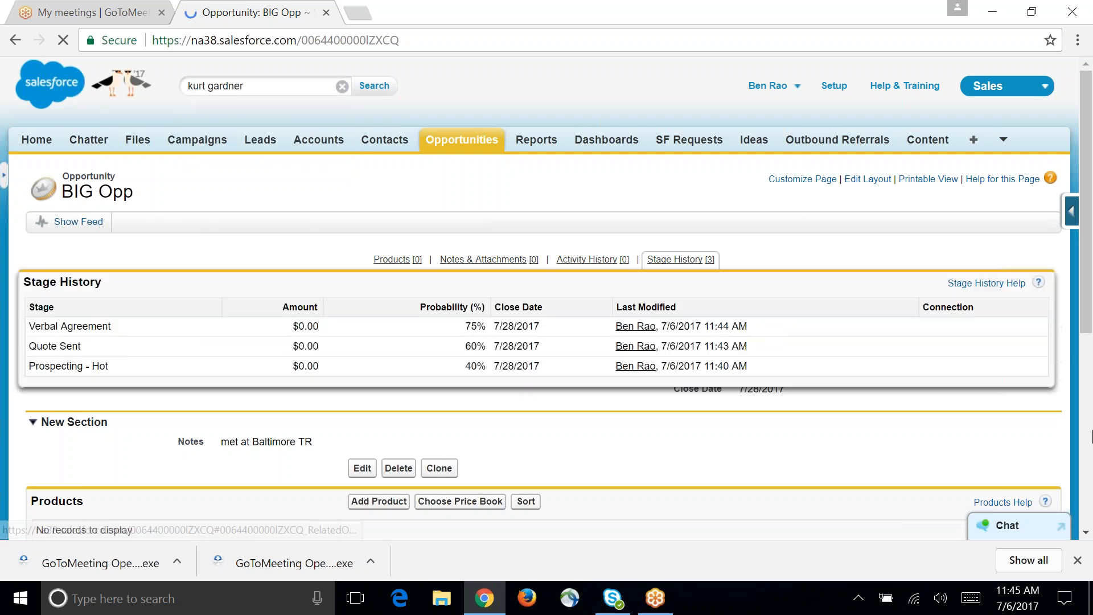
Step: Review the contact's detail sections, Pardot prospect activities, activity history and related opportunities
{"action": "scroll", "coordinate": [649, 387], "scroll_direction": "down", "scroll_amount": 10}
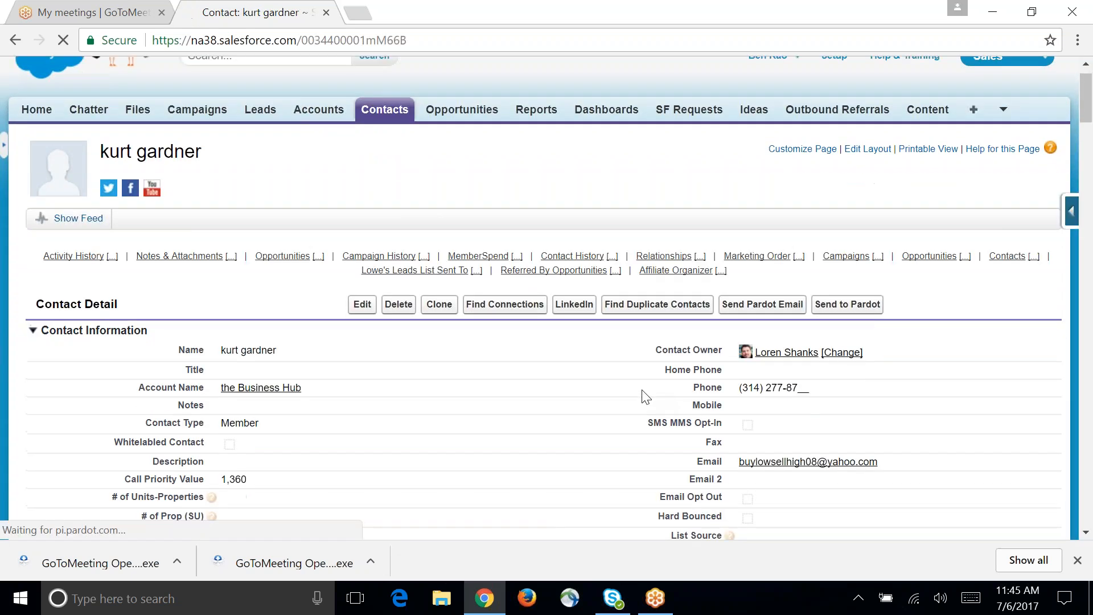
{"action": "scroll", "coordinate": [637, 354], "scroll_direction": "down", "scroll_amount": 20}
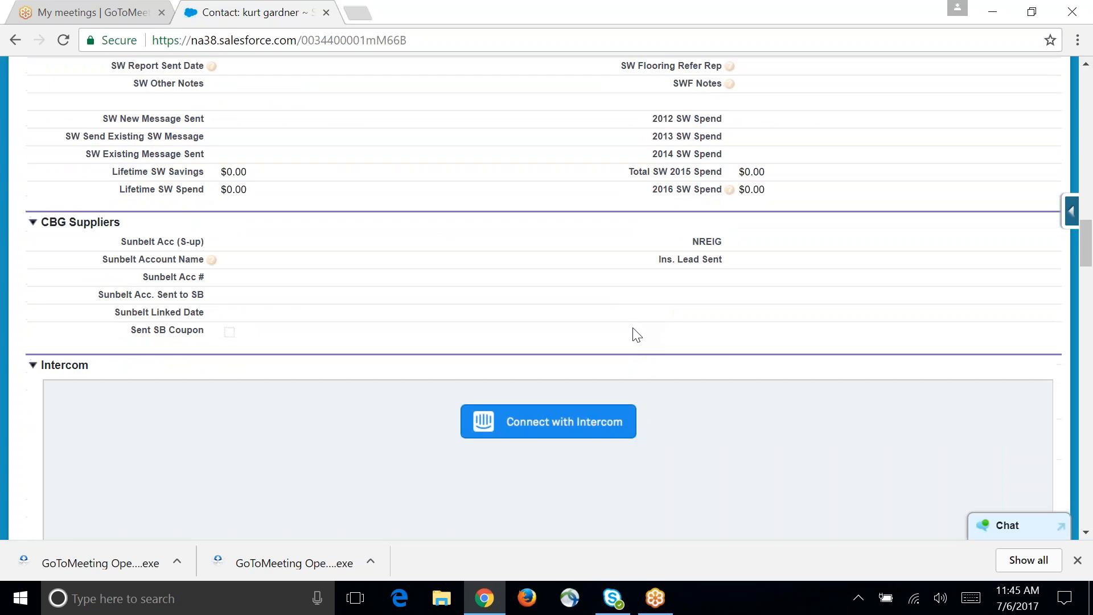
{"action": "scroll", "coordinate": [633, 329], "scroll_direction": "down", "scroll_amount": 10}
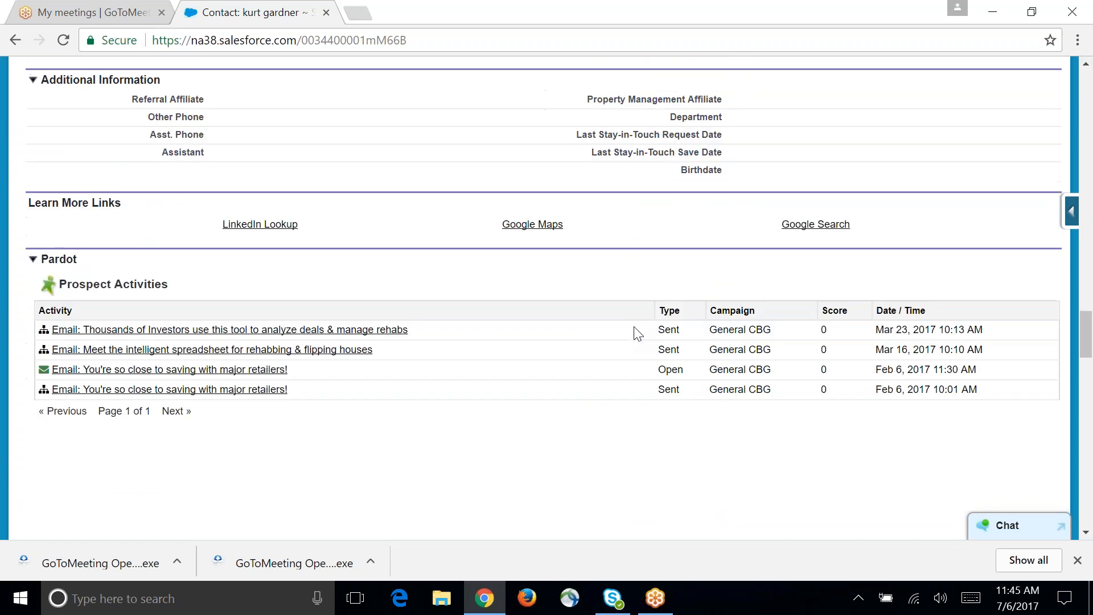
{"action": "scroll", "coordinate": [637, 331], "scroll_direction": "down", "scroll_amount": 15}
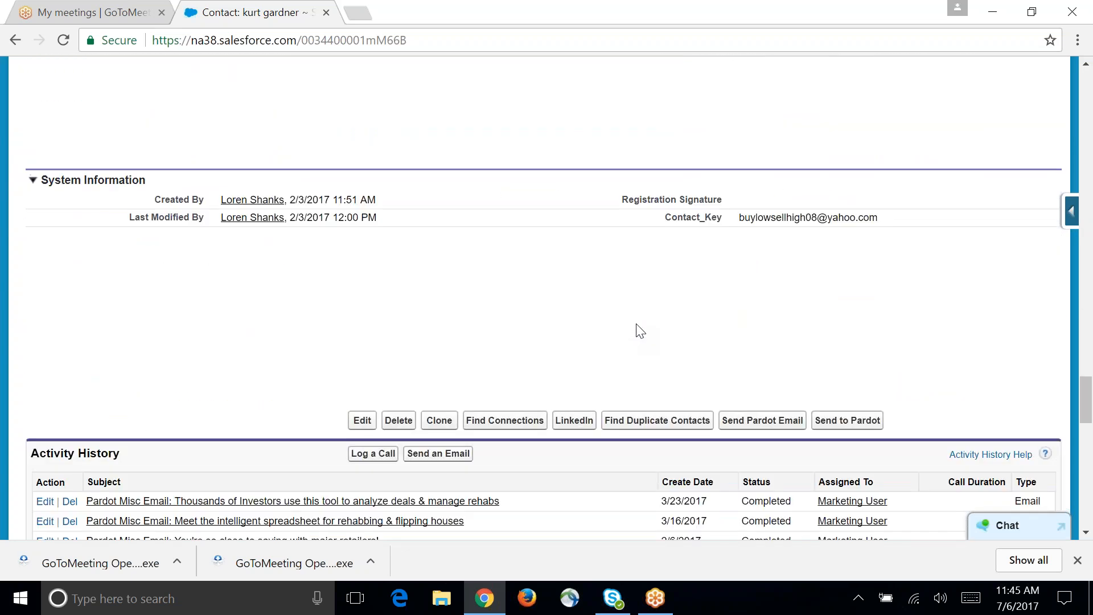
{"action": "scroll", "coordinate": [640, 331], "scroll_direction": "down", "scroll_amount": 1}
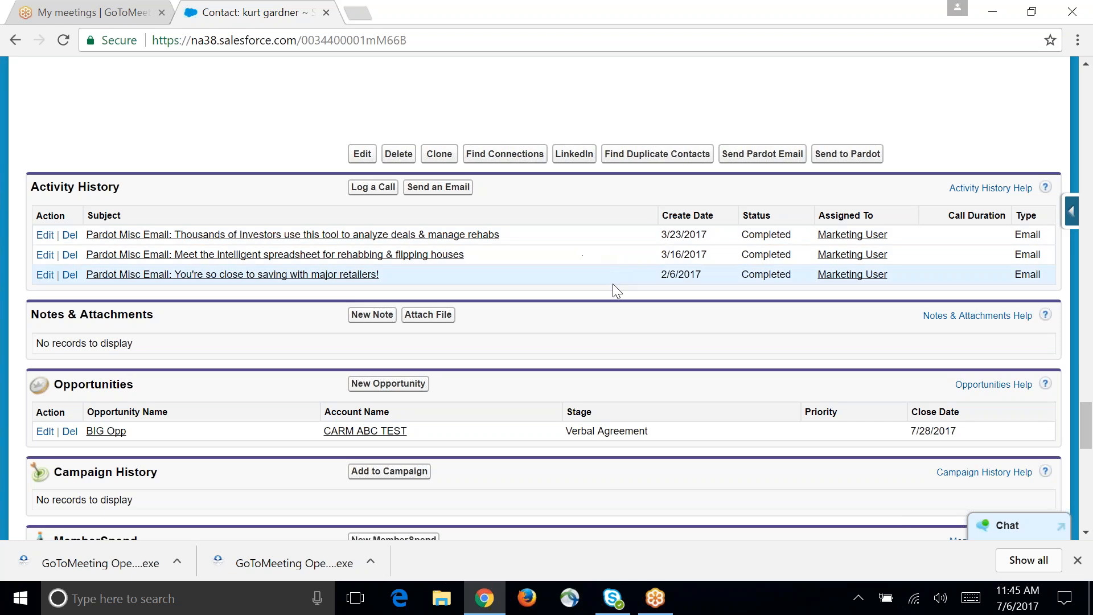
{"action": "scroll", "coordinate": [584, 308], "scroll_direction": "down", "scroll_amount": 2}
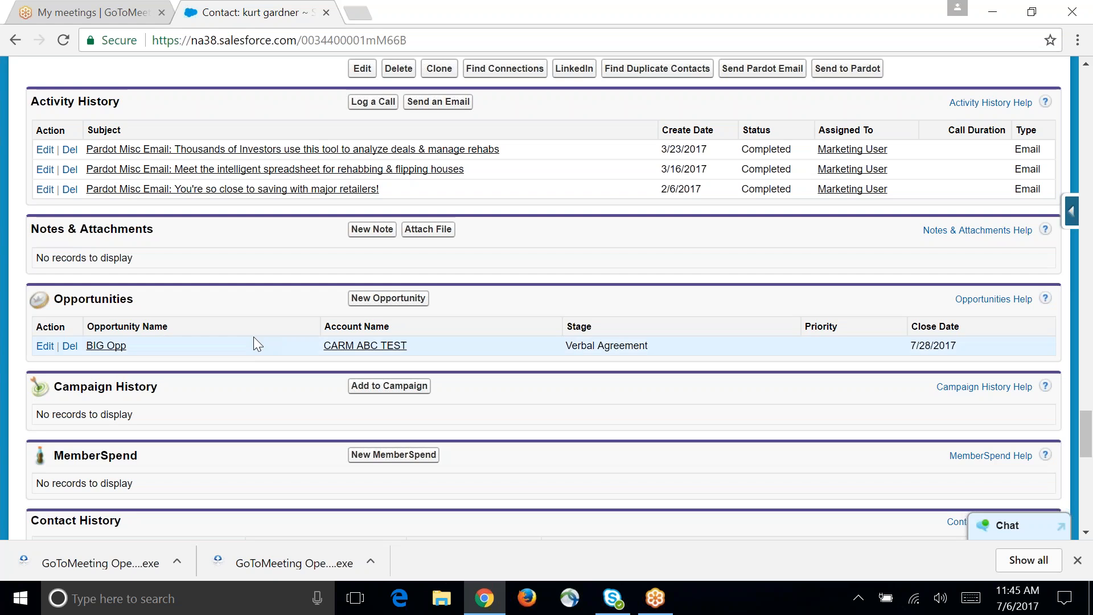
{"action": "scroll", "coordinate": [402, 414], "scroll_direction": "up", "scroll_amount": 10}
{"action": "scroll", "coordinate": [393, 370], "scroll_direction": "up", "scroll_amount": 20}
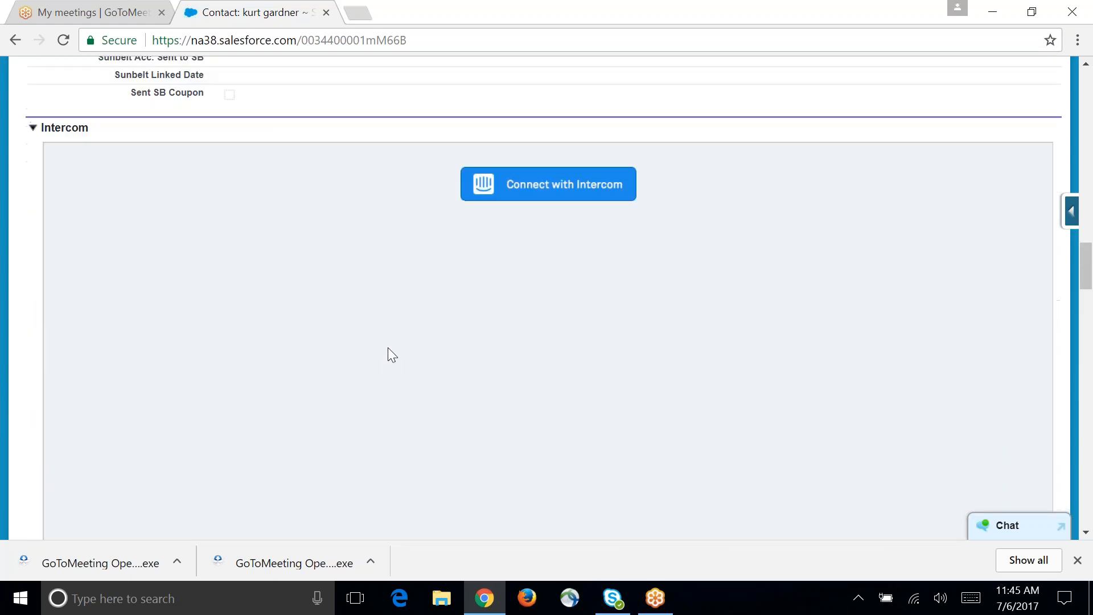
{"action": "scroll", "coordinate": [389, 346], "scroll_direction": "up", "scroll_amount": 15}
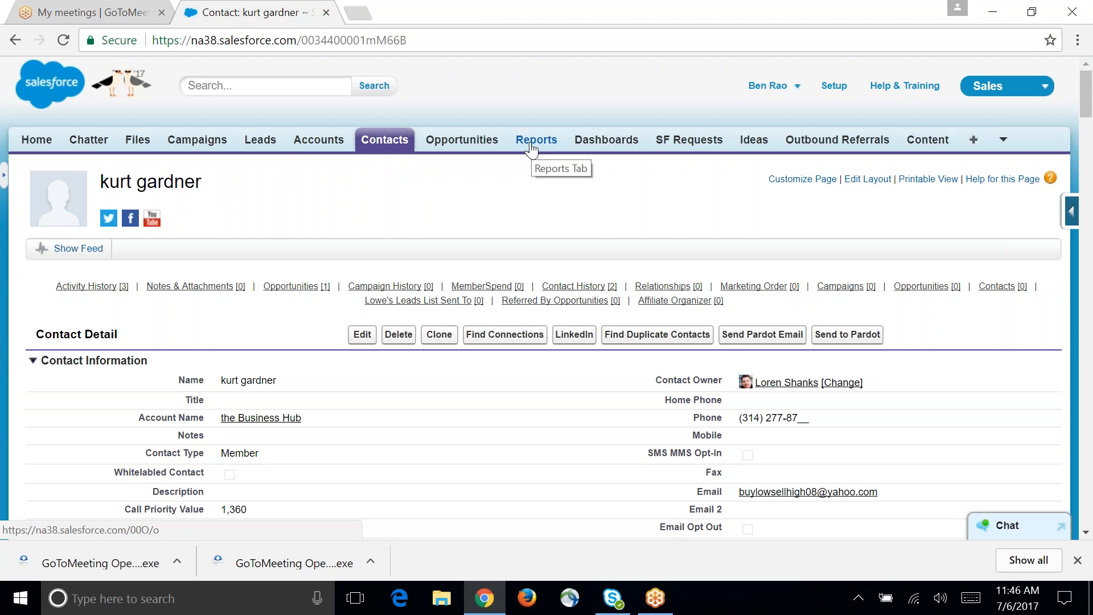
Step: Open the Reports & Dashboards overview and browse the recently viewed reports across all folders
{"action": "left_click", "coordinate": [532, 145]}
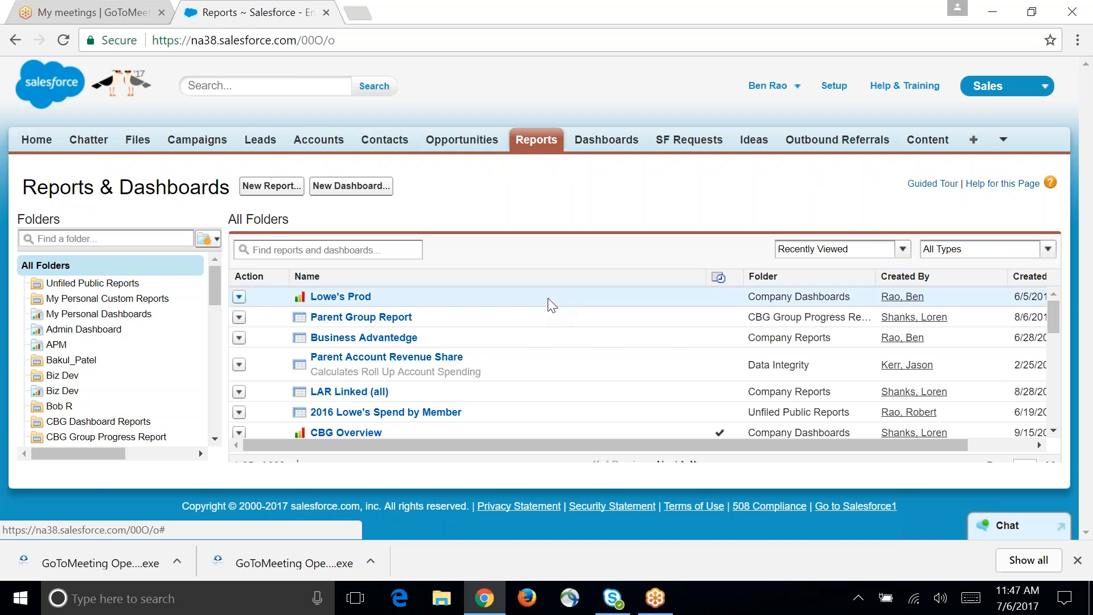
{"action": "scroll", "coordinate": [359, 320], "scroll_direction": "down", "scroll_amount": 1}
{"action": "scroll", "coordinate": [370, 320], "scroll_direction": "down", "scroll_amount": 4}
{"action": "scroll", "coordinate": [407, 343], "scroll_direction": "up", "scroll_amount": 5}
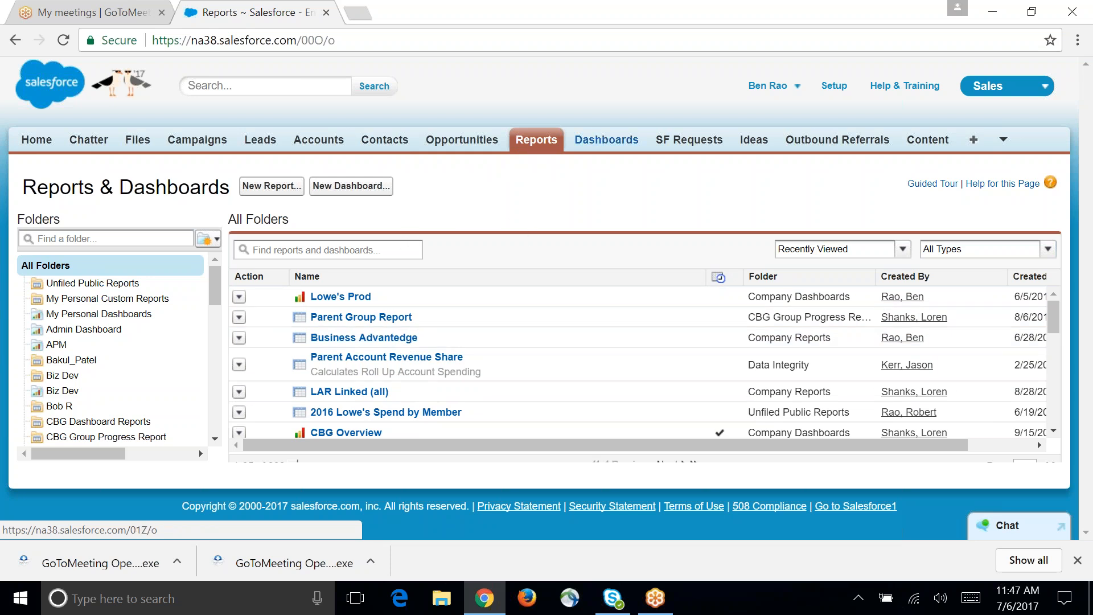
Step: Open the dashboards, switch from Lowe's Prod to the CBG Overview dashboard and review its components
{"action": "left_click", "coordinate": [605, 140]}
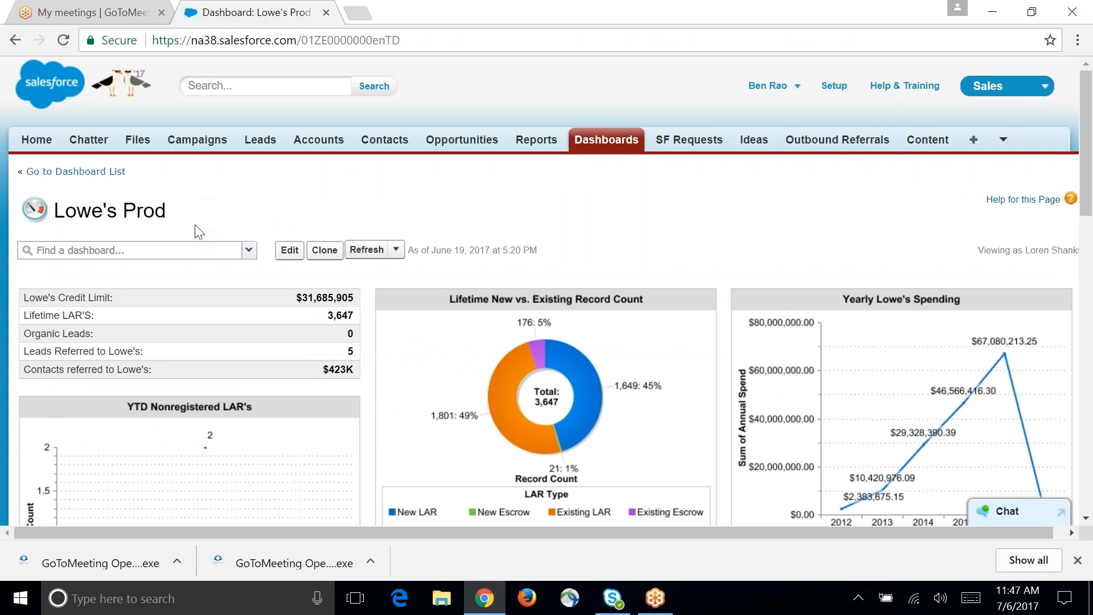
{"action": "left_click", "coordinate": [249, 252]}
{"action": "left_click", "coordinate": [178, 312]}
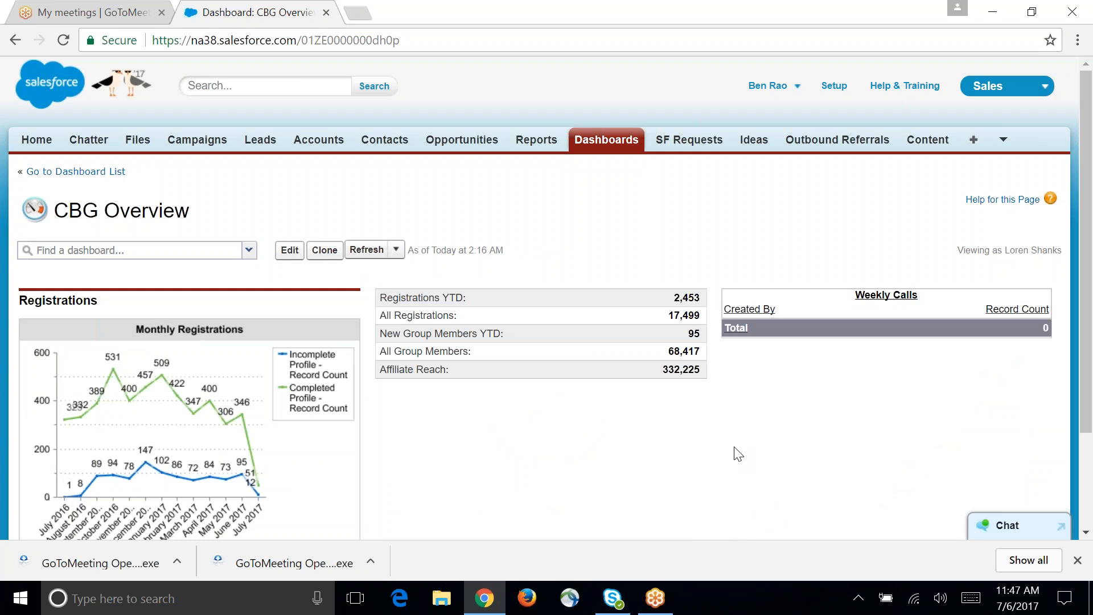
{"action": "scroll", "coordinate": [743, 408], "scroll_direction": "down", "scroll_amount": 2}
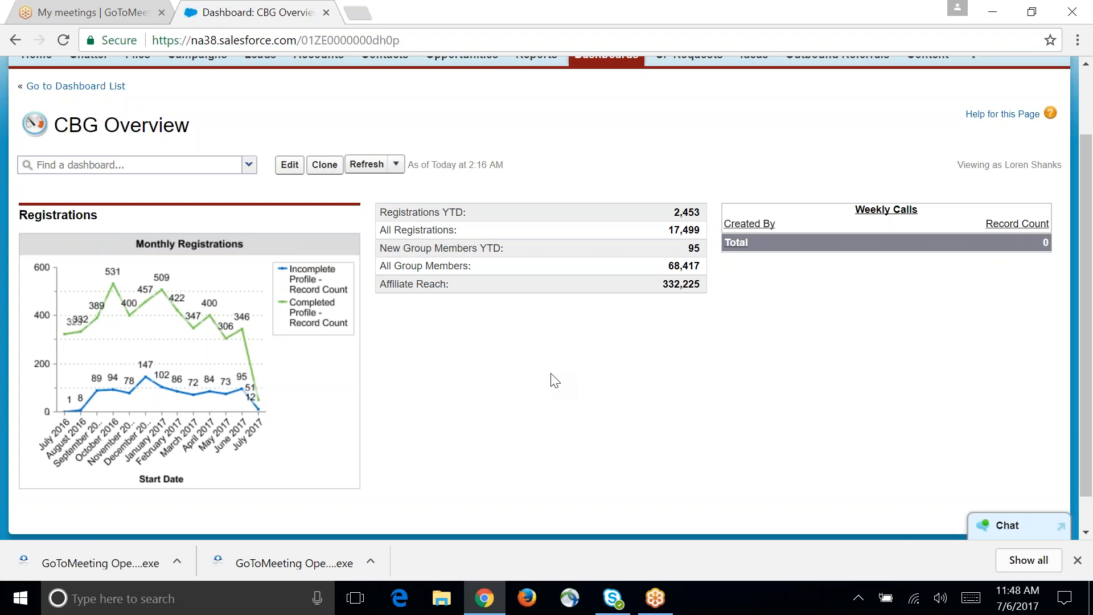
Step: Open the report behind the Registrations YTD metric and examine its monthly record counts per affiliate
{"action": "left_click", "coordinate": [450, 216]}
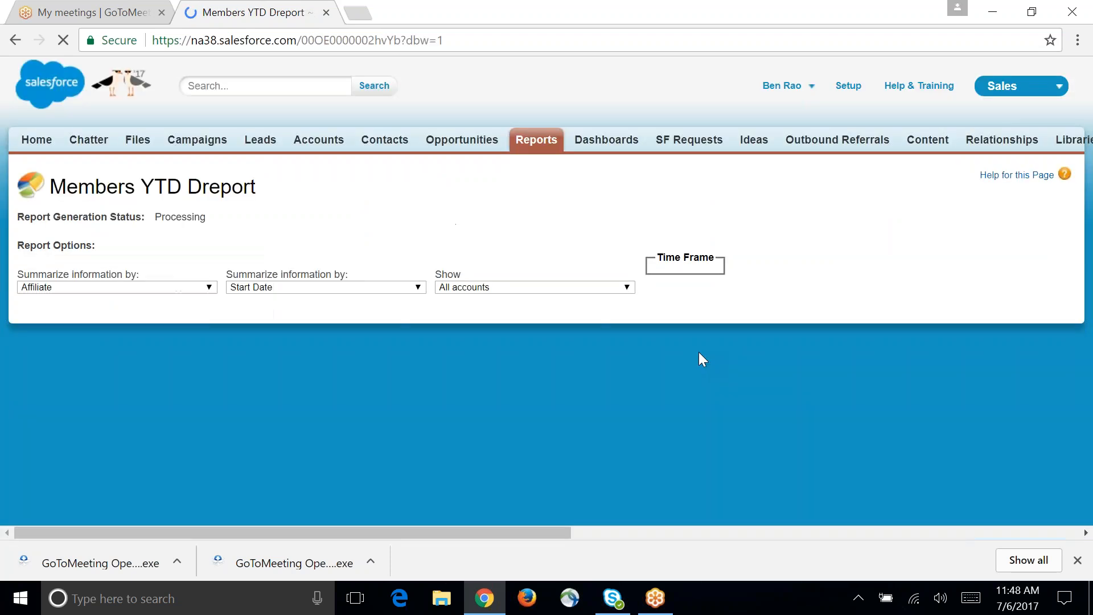
{"action": "scroll", "coordinate": [715, 415], "scroll_direction": "down", "scroll_amount": 12}
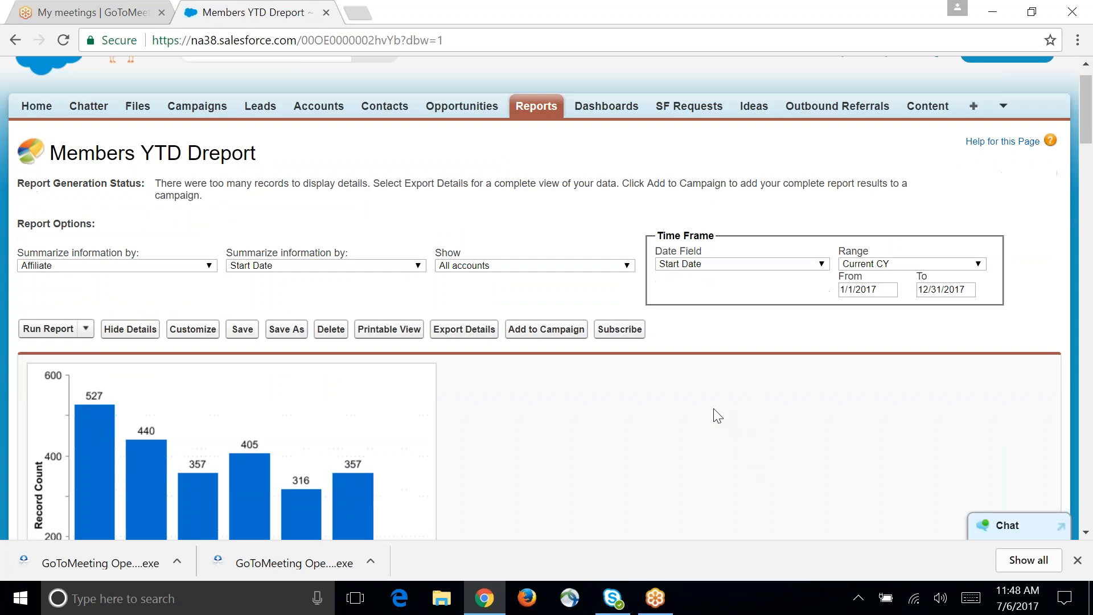
{"action": "scroll", "coordinate": [698, 390], "scroll_direction": "down", "scroll_amount": 15}
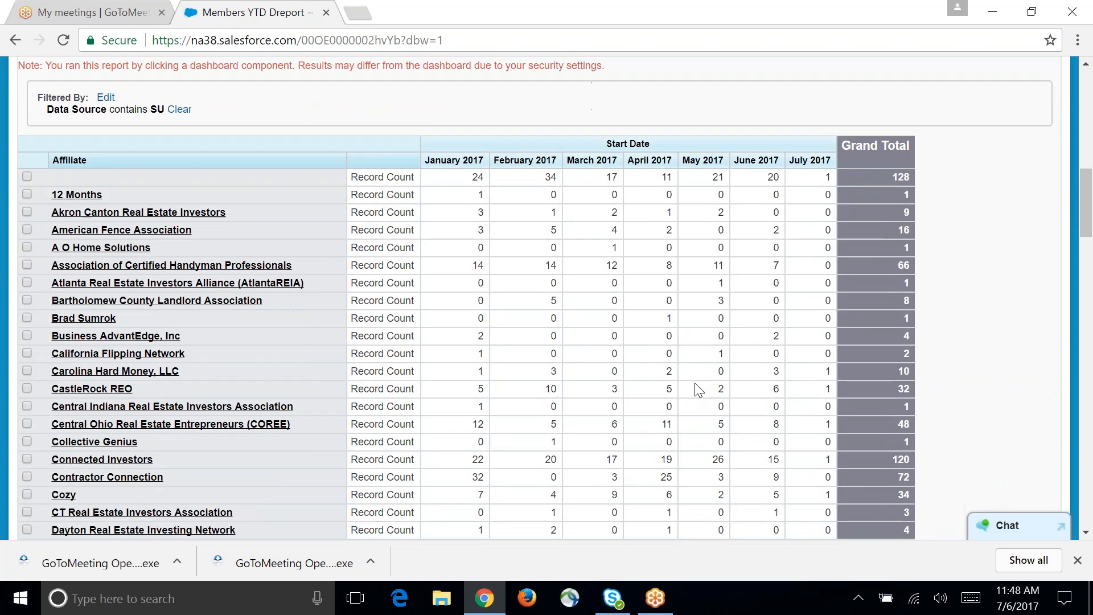
{"action": "scroll", "coordinate": [686, 373], "scroll_direction": "down", "scroll_amount": 20}
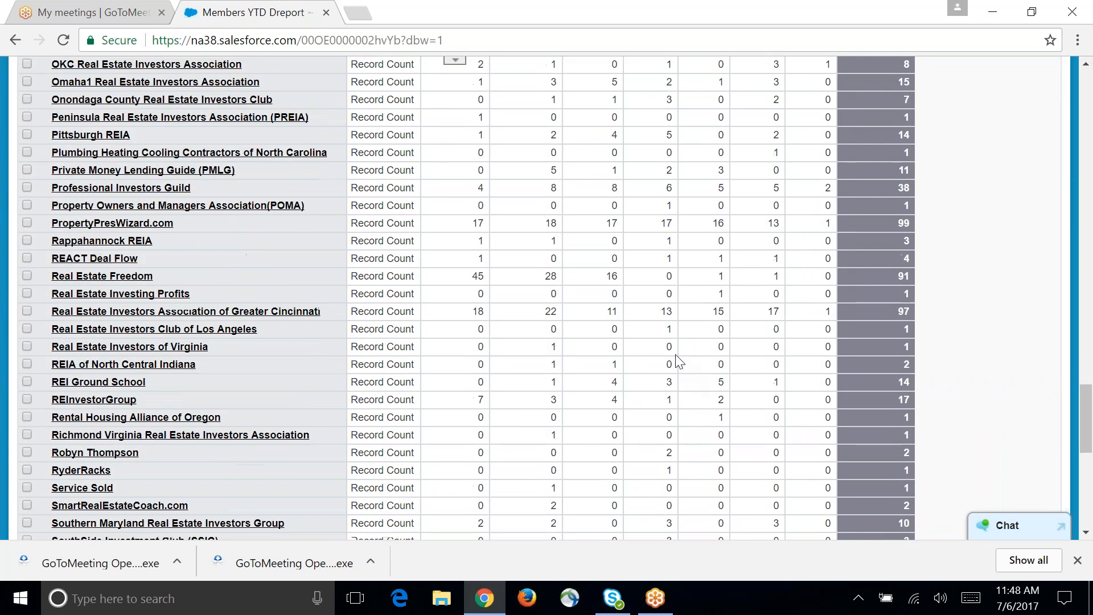
Step: Examine the Members YTD Dreport's affiliate rows down to the grand total, plus its monthly chart and report options
{"action": "scroll", "coordinate": [672, 344], "scroll_direction": "up", "scroll_amount": 3}
{"action": "scroll", "coordinate": [672, 344], "scroll_direction": "down", "scroll_amount": 3}
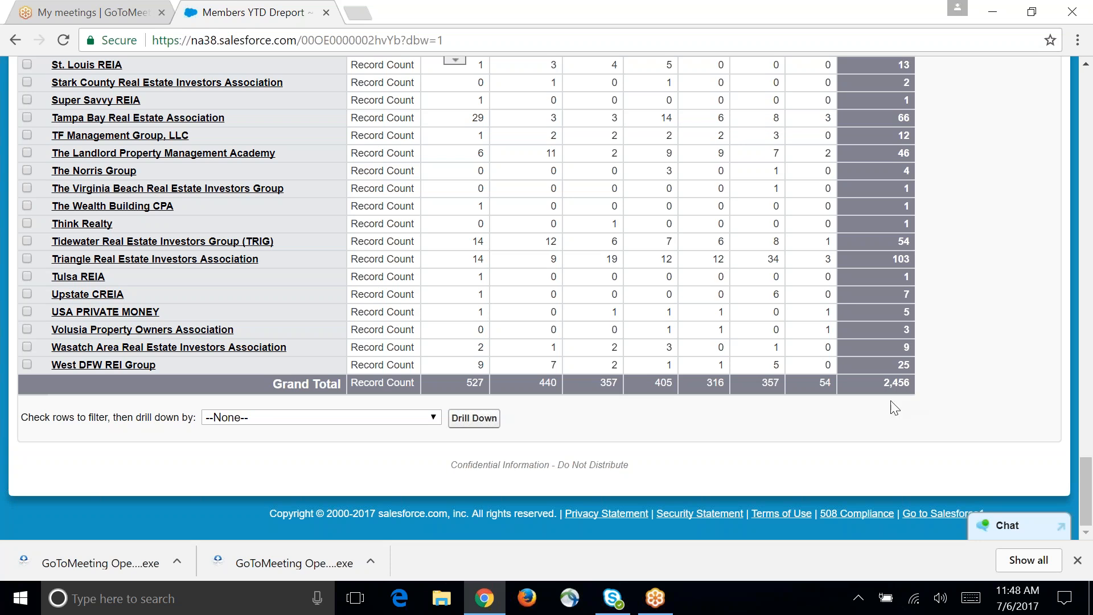
{"action": "scroll", "coordinate": [665, 371], "scroll_direction": "up", "scroll_amount": 20}
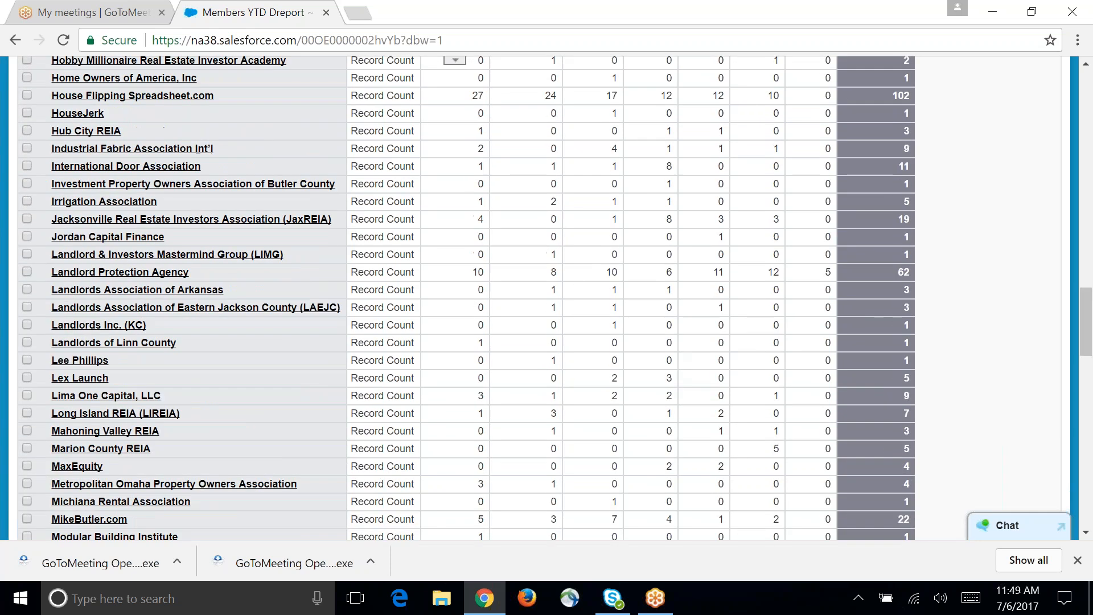
{"action": "scroll", "coordinate": [676, 371], "scroll_direction": "up", "scroll_amount": 6}
{"action": "scroll", "coordinate": [675, 371], "scroll_direction": "down", "scroll_amount": 5}
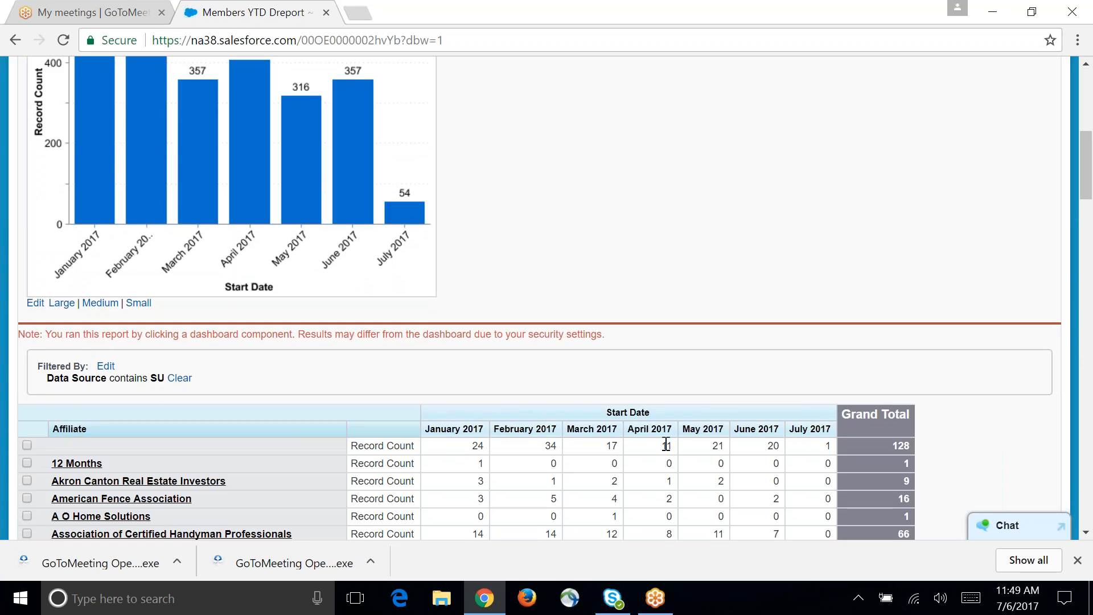
{"action": "scroll", "coordinate": [413, 319], "scroll_direction": "up", "scroll_amount": 8}
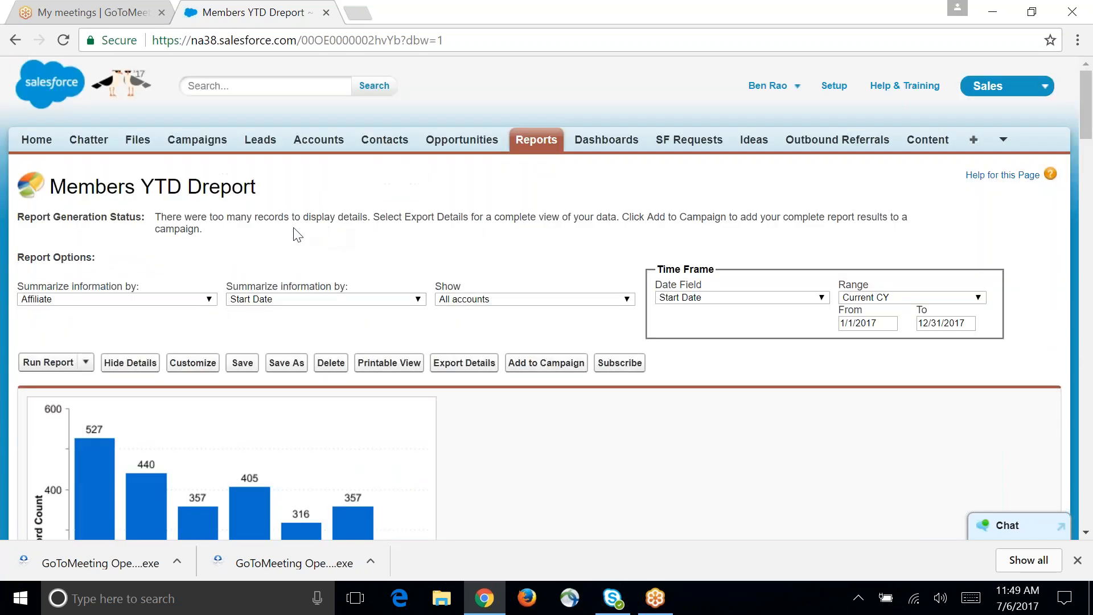
Step: Return to the dashboards, switch from CBG Overview to CBG Business Development and refresh its data
{"action": "left_click", "coordinate": [24, 39]}
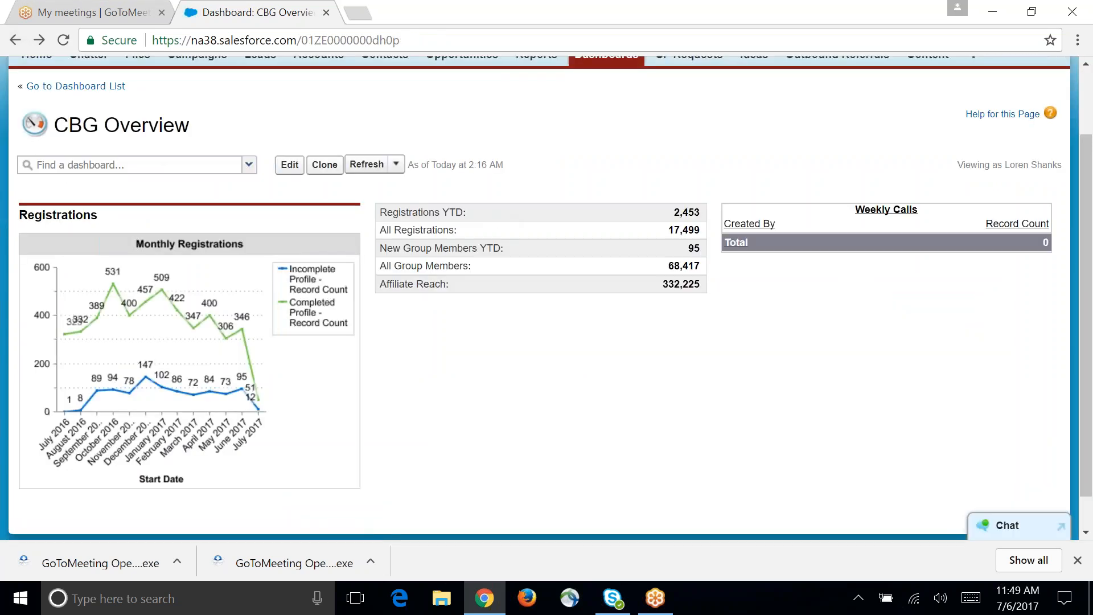
{"action": "left_click", "coordinate": [249, 165]}
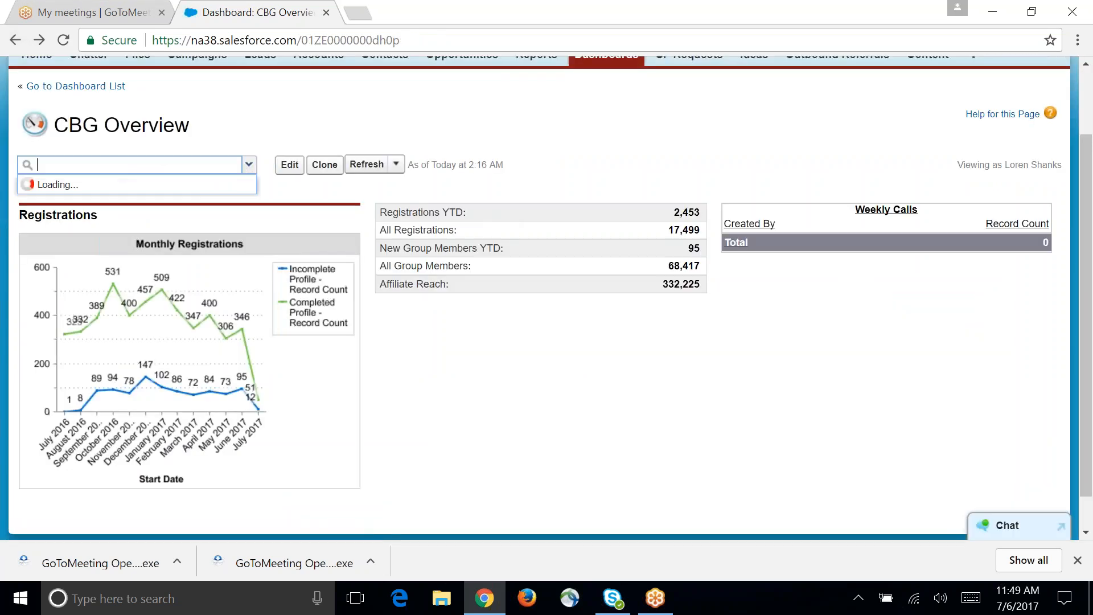
{"action": "key", "text": "Down"}
{"action": "key", "text": "Down"}
{"action": "key", "text": "Down"}
{"action": "left_click", "coordinate": [192, 274]}
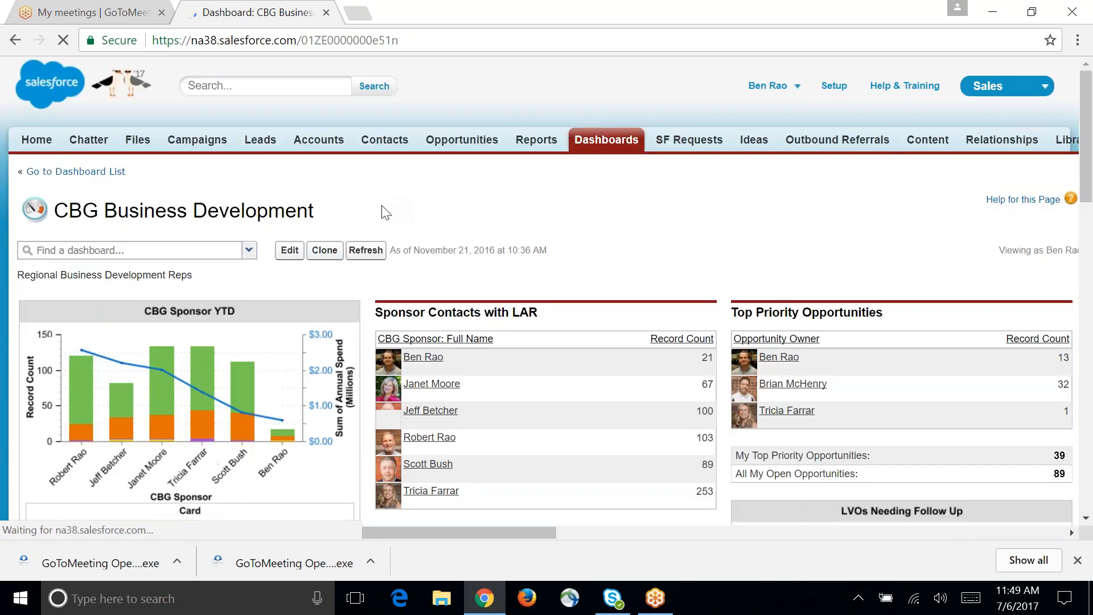
{"action": "left_click", "coordinate": [366, 250]}
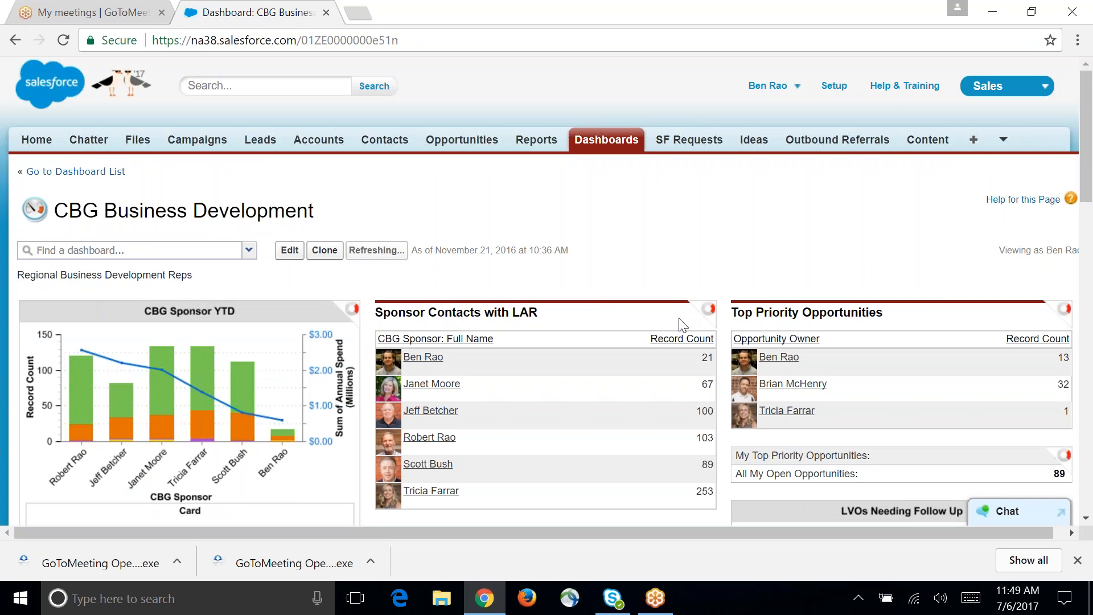
Step: Review the sponsor and Top Priority Opportunities components of the CBG Business Development dashboard while its data refreshes
{"action": "scroll", "coordinate": [622, 279], "scroll_direction": "down", "scroll_amount": 3}
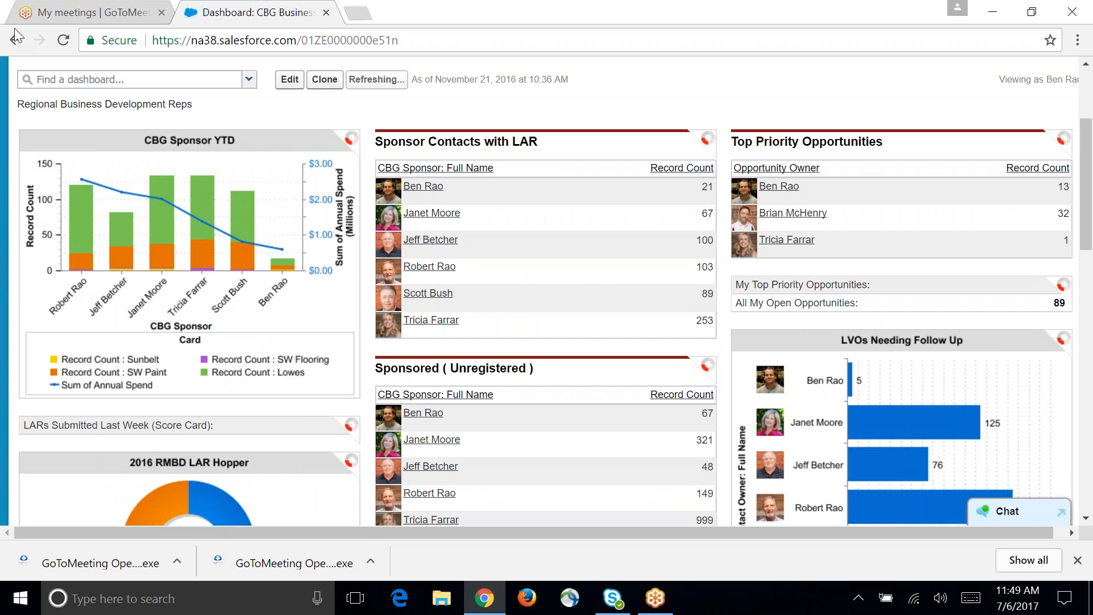
{"action": "scroll", "coordinate": [411, 166], "scroll_direction": "up", "scroll_amount": 1}
{"action": "scroll", "coordinate": [519, 209], "scroll_direction": "down", "scroll_amount": 1}
{"action": "scroll", "coordinate": [505, 203], "scroll_direction": "down", "scroll_amount": 1}
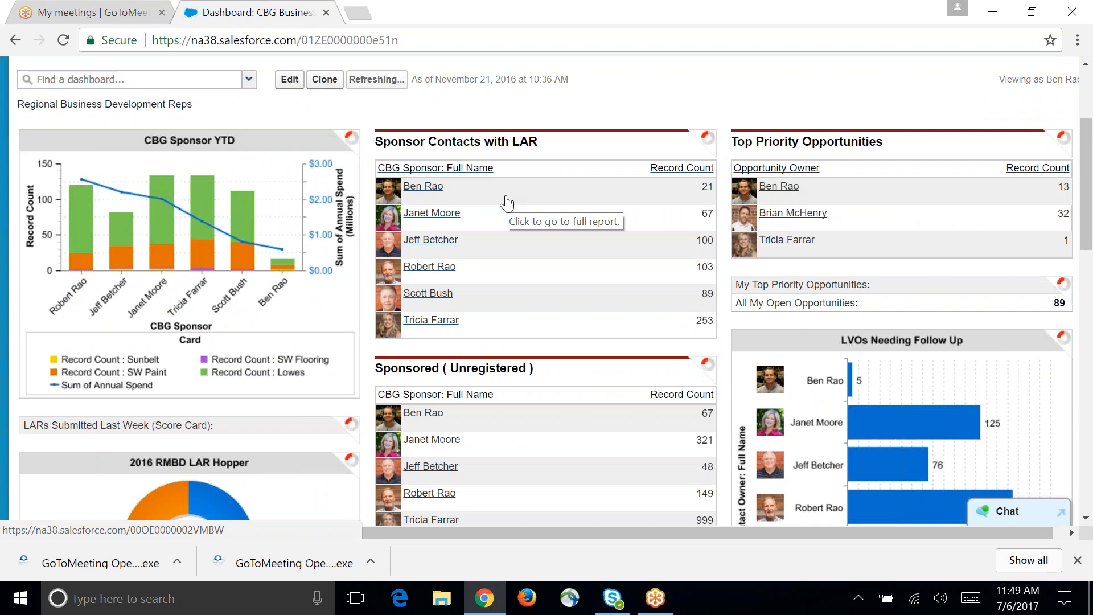
{"action": "scroll", "coordinate": [454, 355], "scroll_direction": "up", "scroll_amount": 1}
{"action": "scroll", "coordinate": [453, 356], "scroll_direction": "up", "scroll_amount": 2}
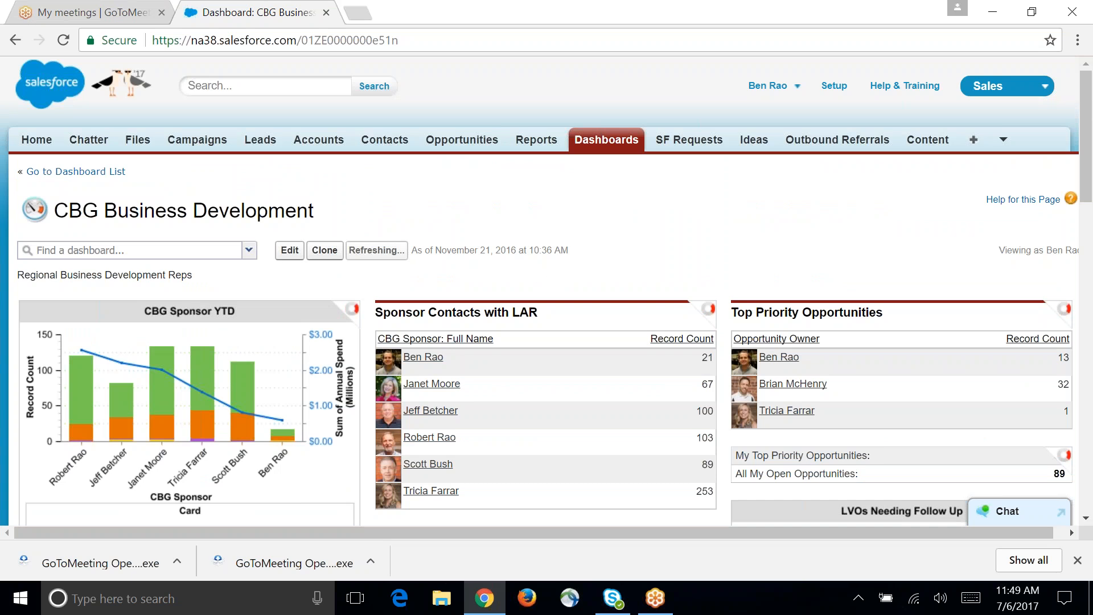
{"action": "scroll", "coordinate": [735, 538], "scroll_direction": "down", "scroll_amount": 2}
{"action": "scroll", "coordinate": [653, 404], "scroll_direction": "down", "scroll_amount": 3}
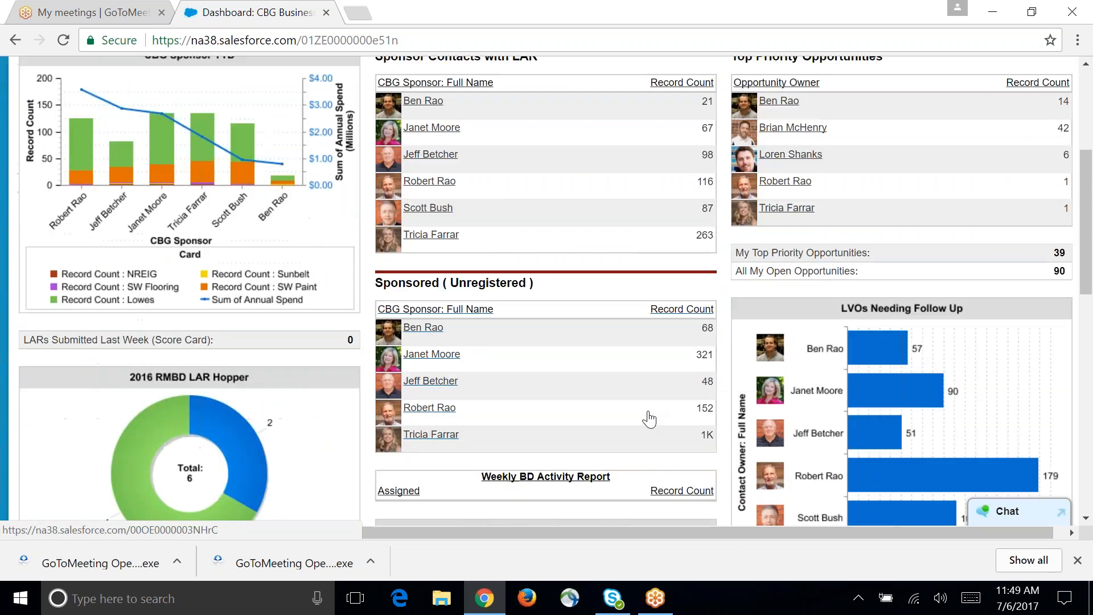
Step: Examine the dashboard's 2016 RMBD LAR Hopper, Y-T-D RMBD New v Existing LAR Qty and LVOs Needing Follow Up charts
{"action": "scroll", "coordinate": [629, 427], "scroll_direction": "up", "scroll_amount": 2}
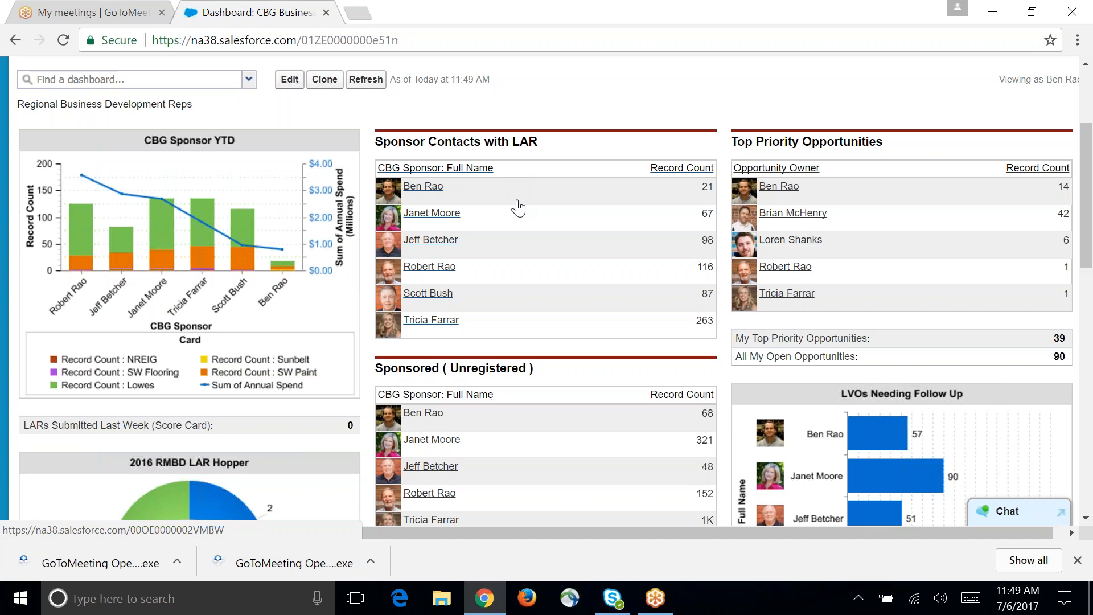
{"action": "scroll", "coordinate": [667, 371], "scroll_direction": "down", "scroll_amount": 3}
{"action": "scroll", "coordinate": [179, 344], "scroll_direction": "down", "scroll_amount": 5}
{"action": "scroll", "coordinate": [185, 346], "scroll_direction": "up", "scroll_amount": 3}
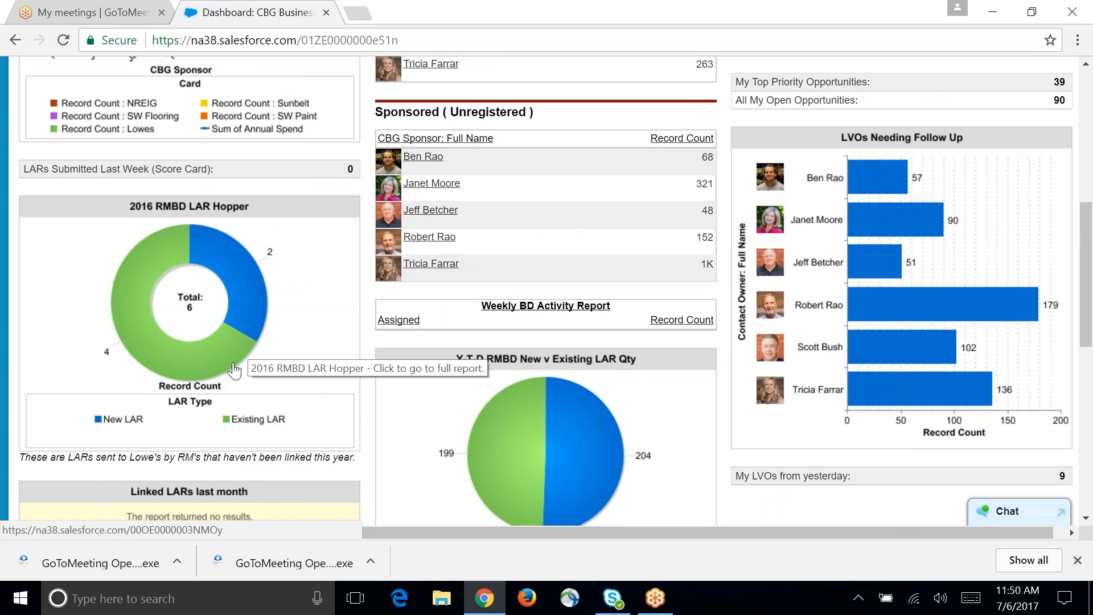
{"action": "scroll", "coordinate": [529, 381], "scroll_direction": "up", "scroll_amount": 3}
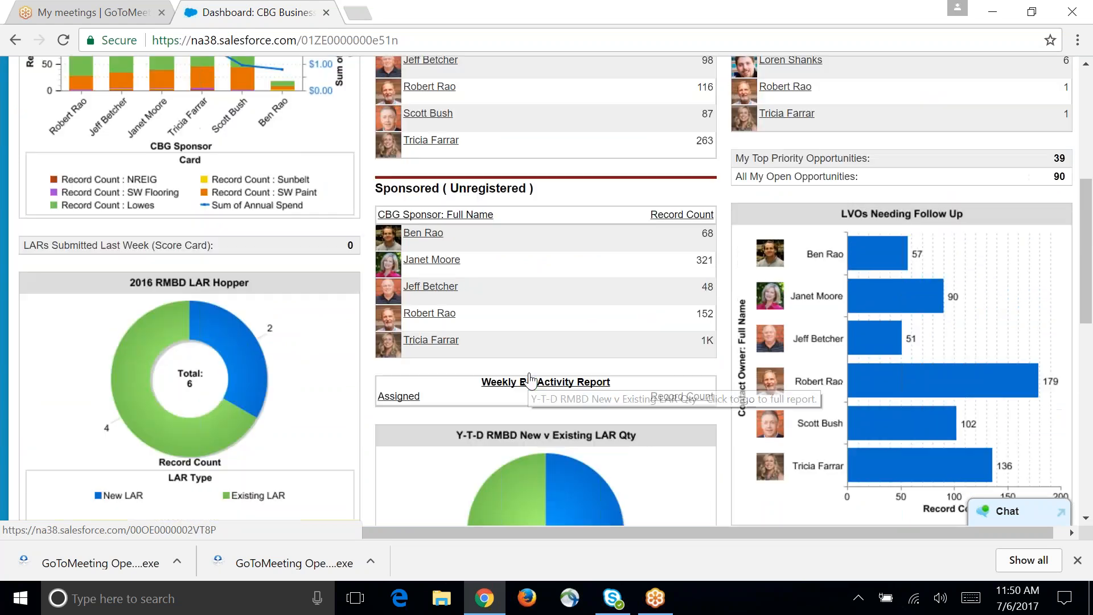
{"action": "scroll", "coordinate": [533, 376], "scroll_direction": "up", "scroll_amount": 2}
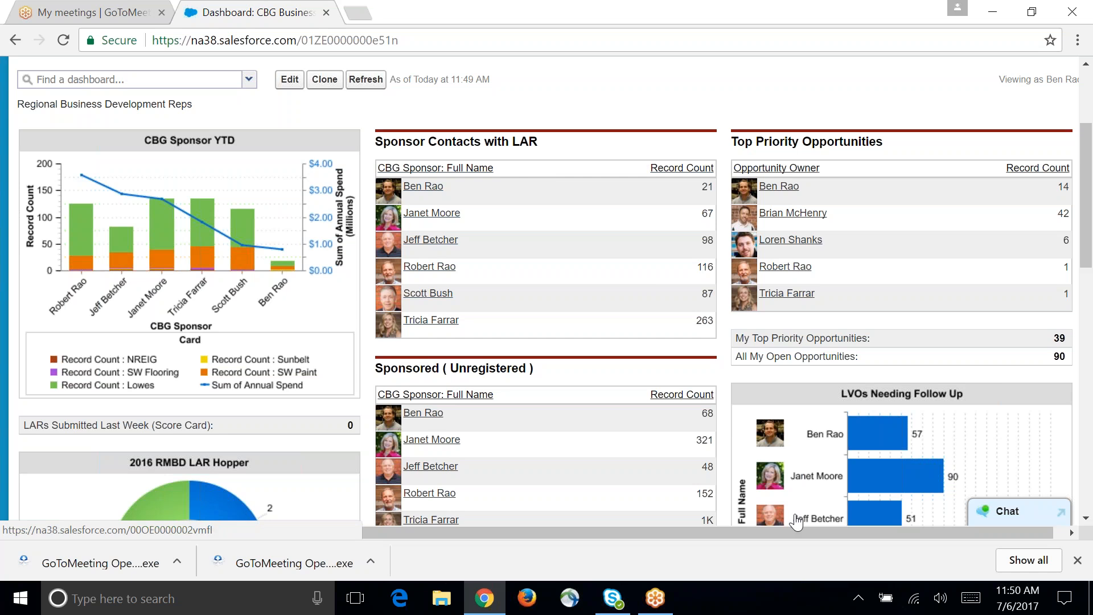
{"action": "left_click_drag", "start_coordinate": [753, 534], "coordinate": [835, 529]}
{"action": "scroll", "coordinate": [678, 387], "scroll_direction": "down", "scroll_amount": 4}
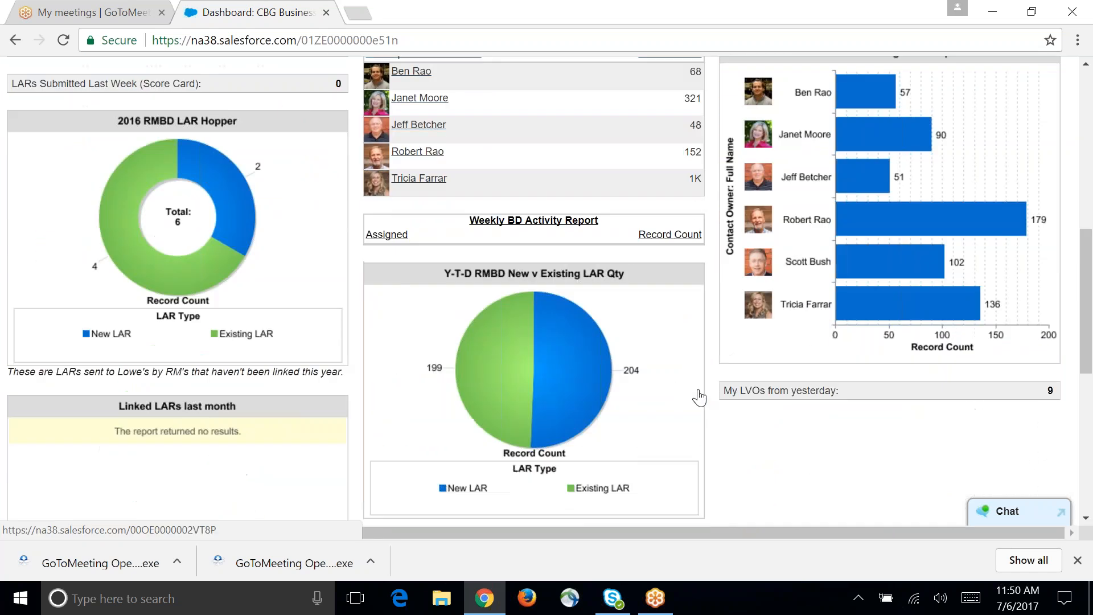
{"action": "scroll", "coordinate": [697, 392], "scroll_direction": "up", "scroll_amount": 1}
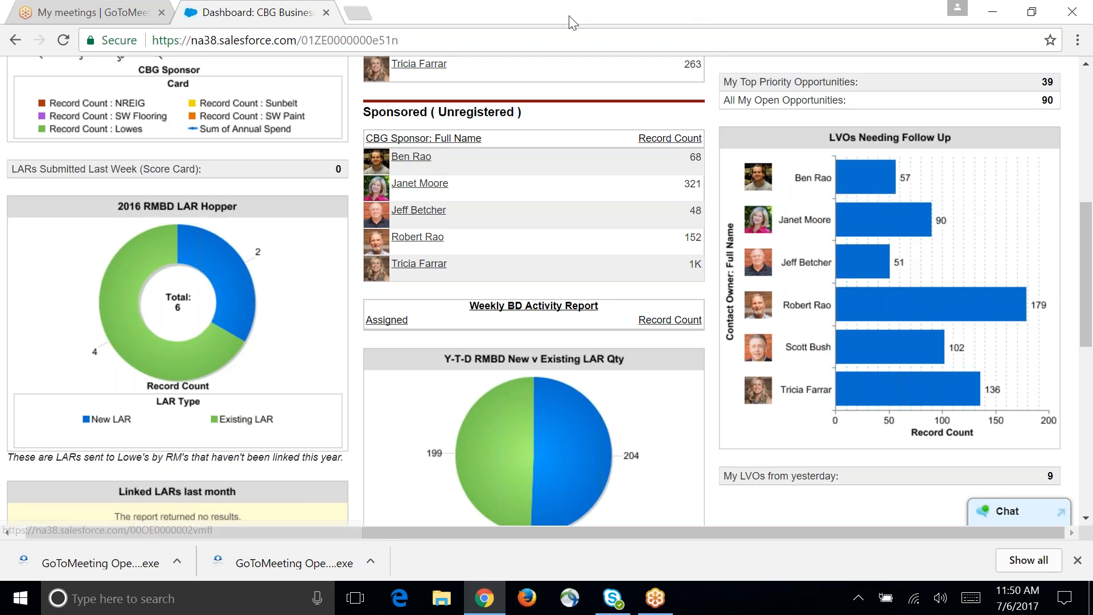
{"action": "scroll", "coordinate": [540, 290], "scroll_direction": "up", "scroll_amount": 3}
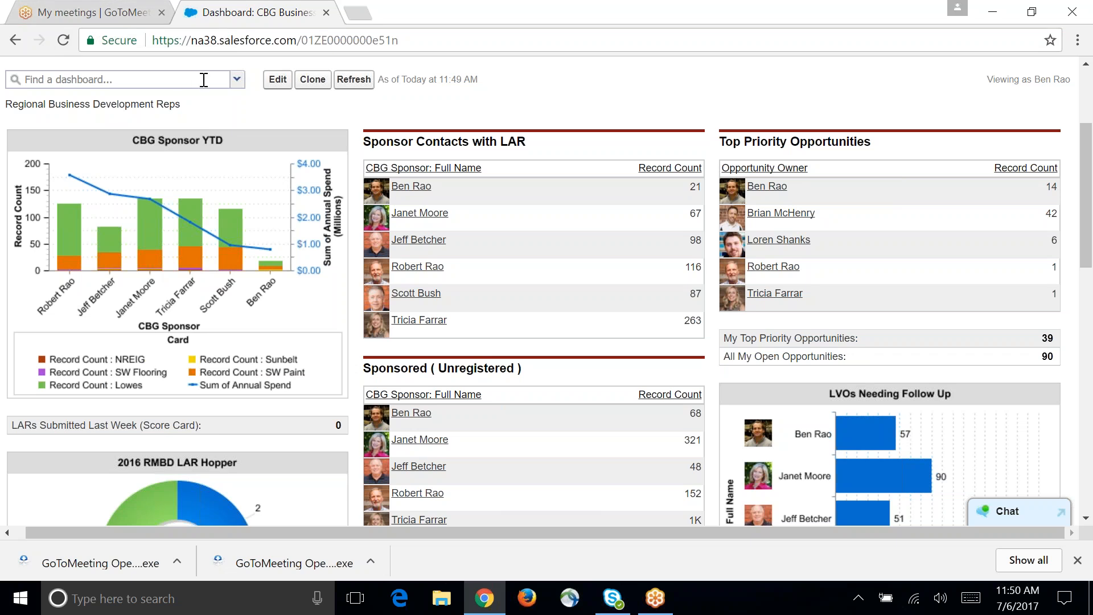
Step: Look through the available dashboards and open Affiliate Opportunities from the Biz Dev group
{"action": "left_click", "coordinate": [236, 81]}
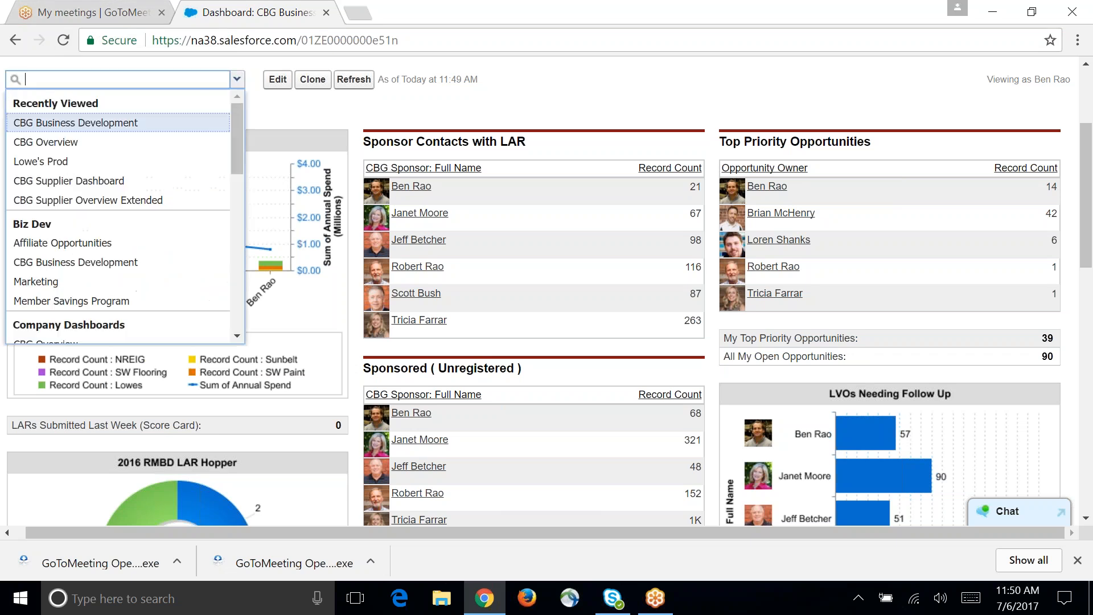
{"action": "left_click", "coordinate": [273, 111]}
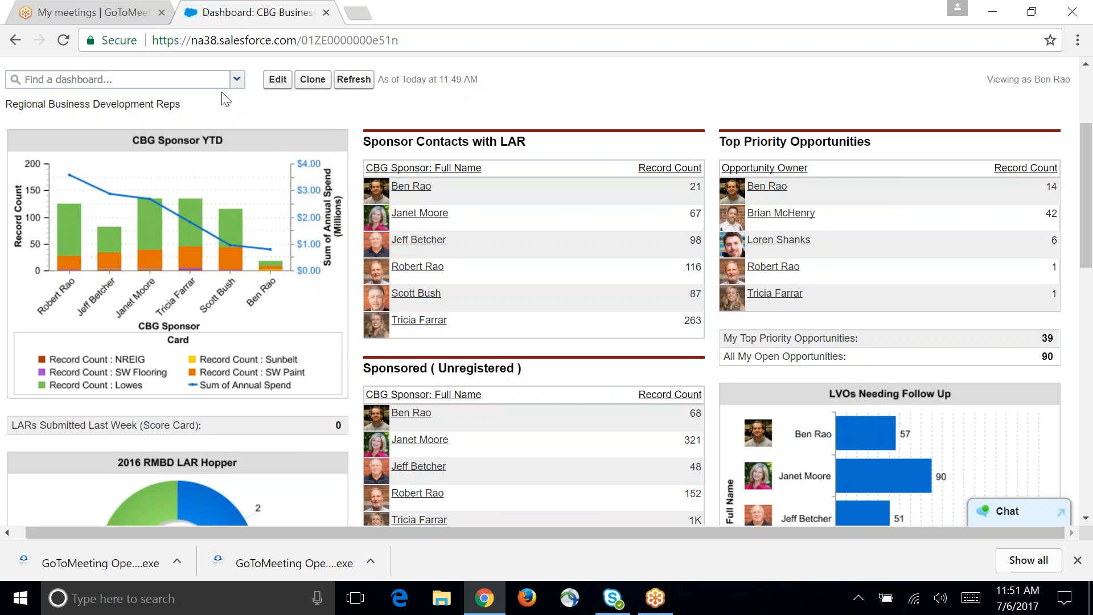
{"action": "left_click", "coordinate": [236, 79]}
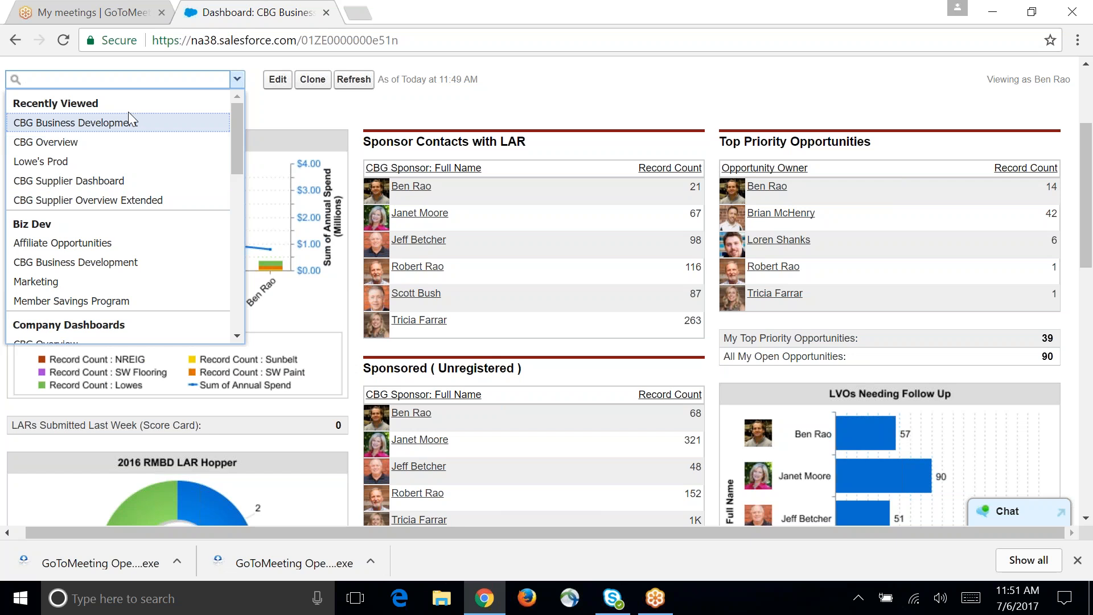
{"action": "left_click", "coordinate": [165, 245]}
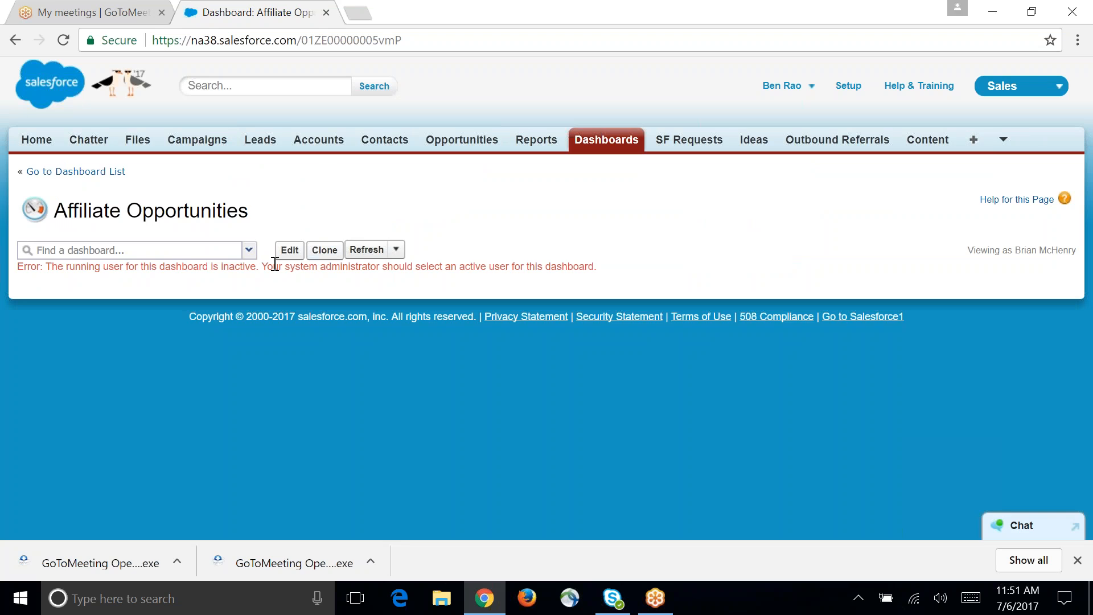
Step: Browse the company dashboards and reopen the CBG Overview dashboard to view its registration metrics
{"action": "left_click", "coordinate": [249, 250]}
{"action": "scroll", "coordinate": [199, 365], "scroll_direction": "down", "scroll_amount": 3}
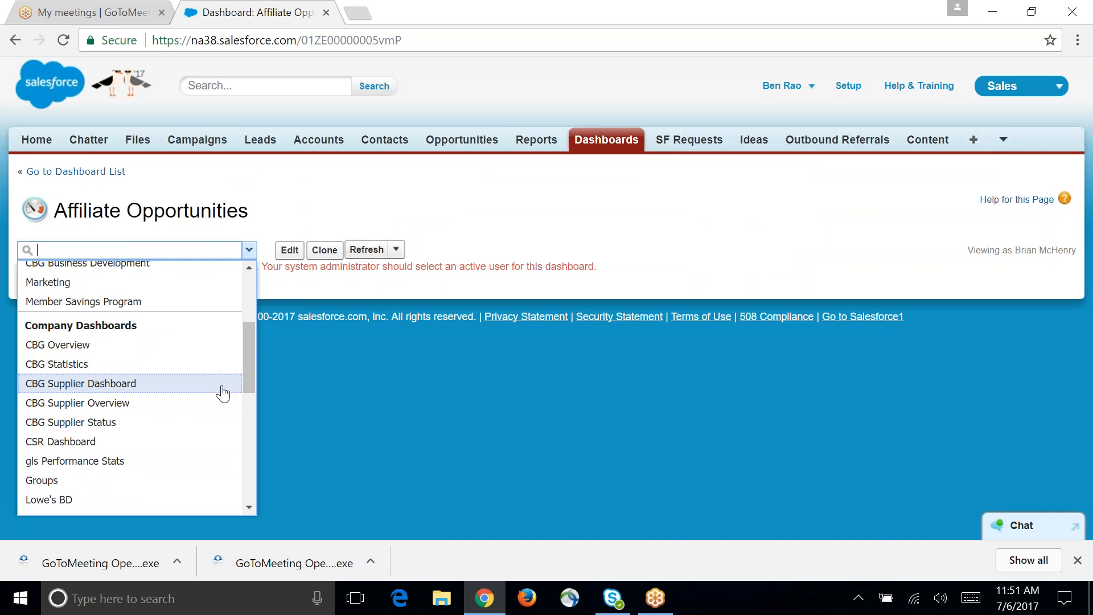
{"action": "scroll", "coordinate": [190, 361], "scroll_direction": "up", "scroll_amount": 3}
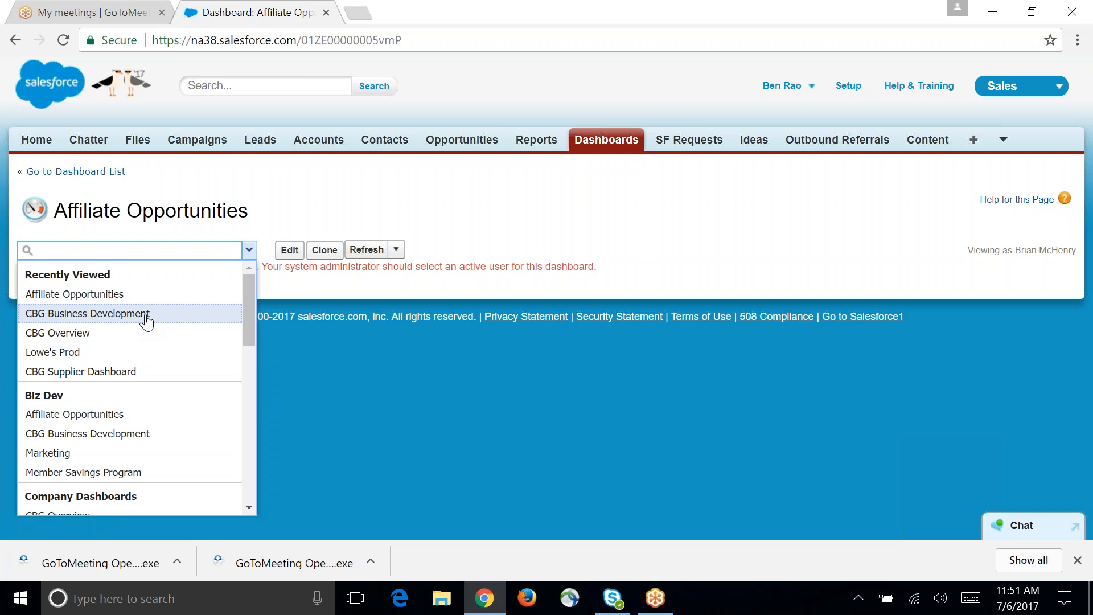
{"action": "left_click", "coordinate": [154, 334]}
{"action": "scroll", "coordinate": [751, 390], "scroll_direction": "down", "scroll_amount": 1}
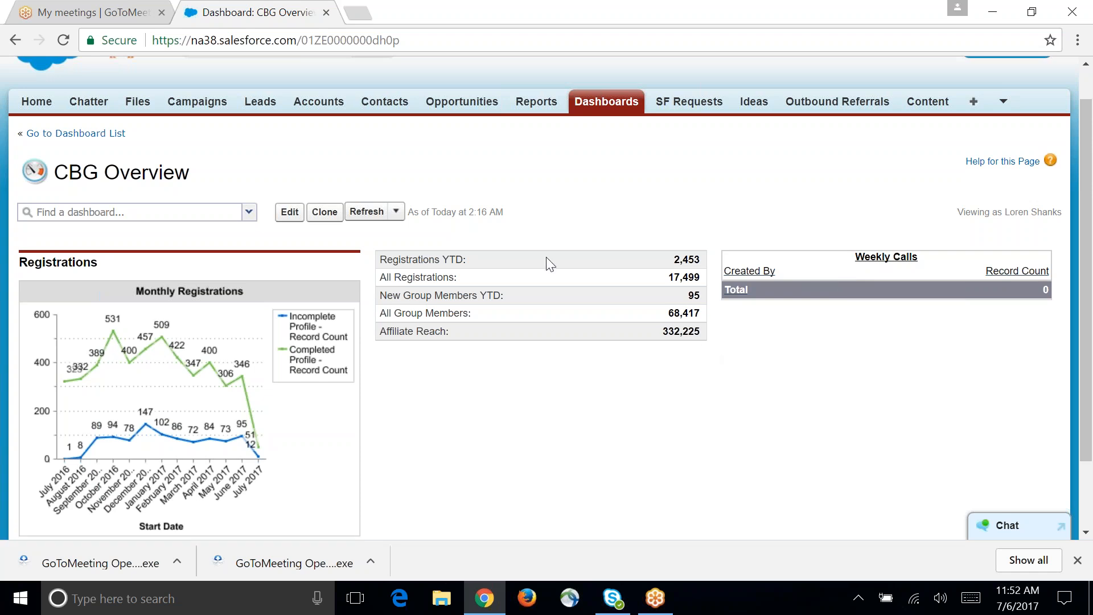
Step: Open the Reports & Dashboards overview and look through the recently viewed items in all folders
{"action": "left_click", "coordinate": [530, 104]}
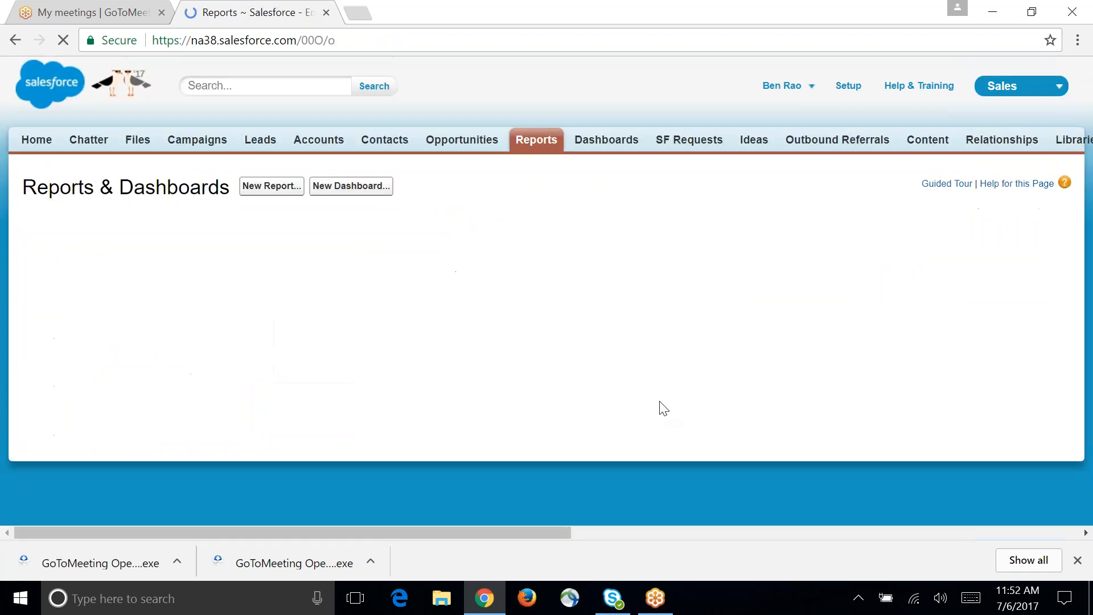
{"action": "scroll", "coordinate": [463, 348], "scroll_direction": "down", "scroll_amount": 3}
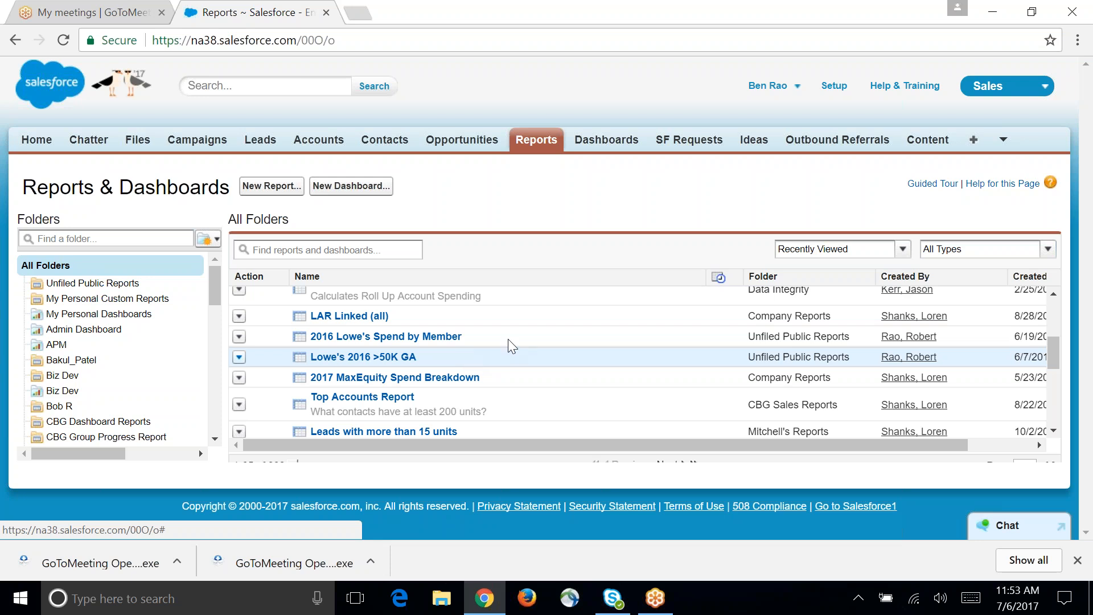
{"action": "scroll", "coordinate": [626, 318], "scroll_direction": "up", "scroll_amount": 3}
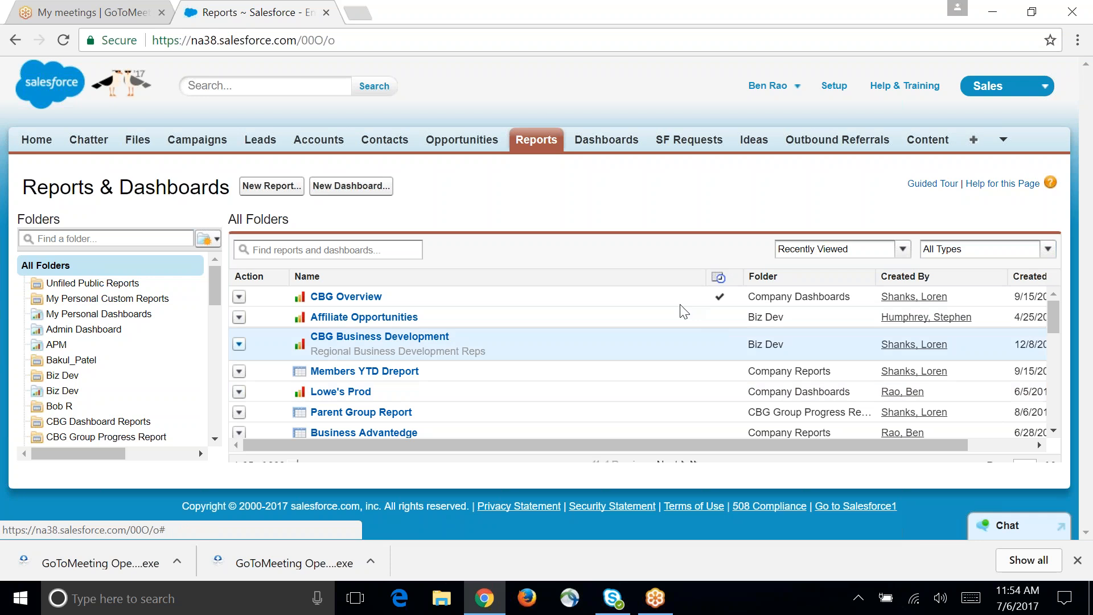
Step: Open the BIG Opp opportunity, set its amount to 5000 and save the record
{"action": "left_click", "coordinate": [468, 147]}
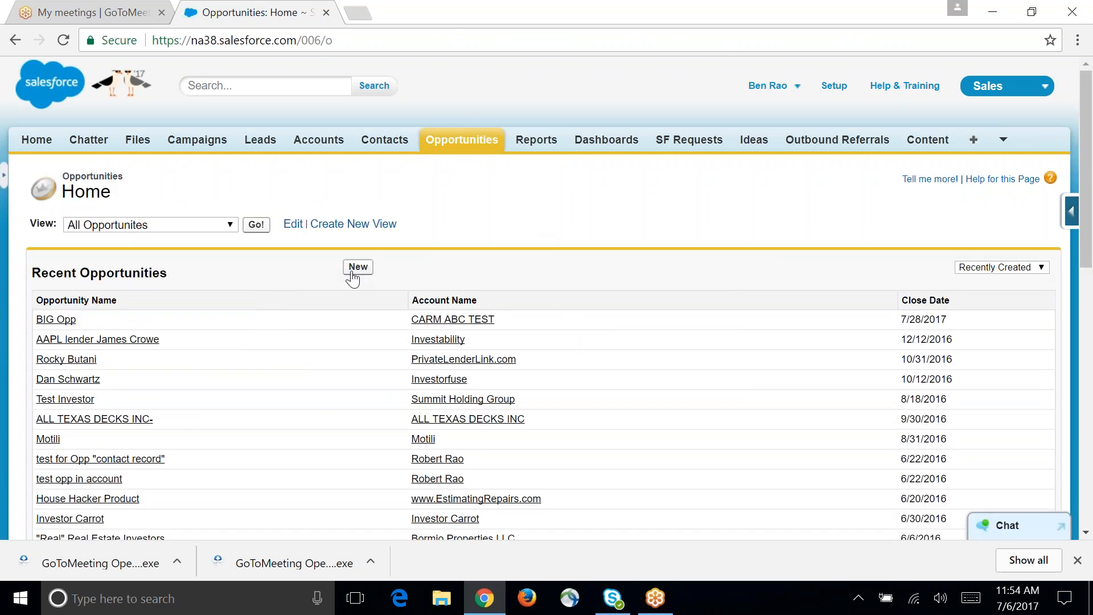
{"action": "left_click", "coordinate": [56, 320]}
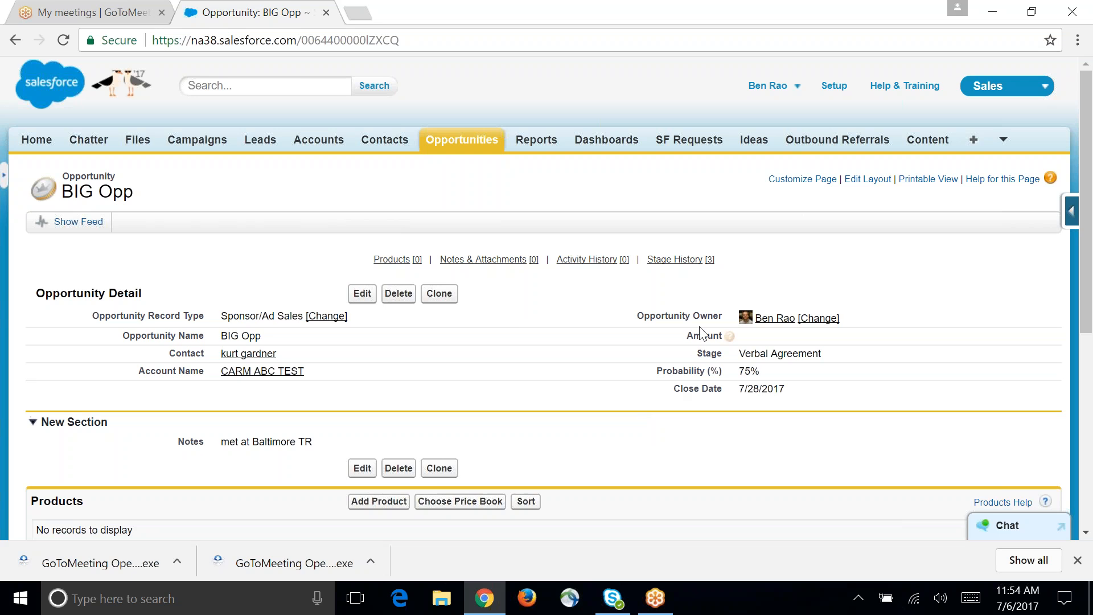
{"action": "double_click", "coordinate": [747, 339]}
{"action": "type", "text": "50000"}
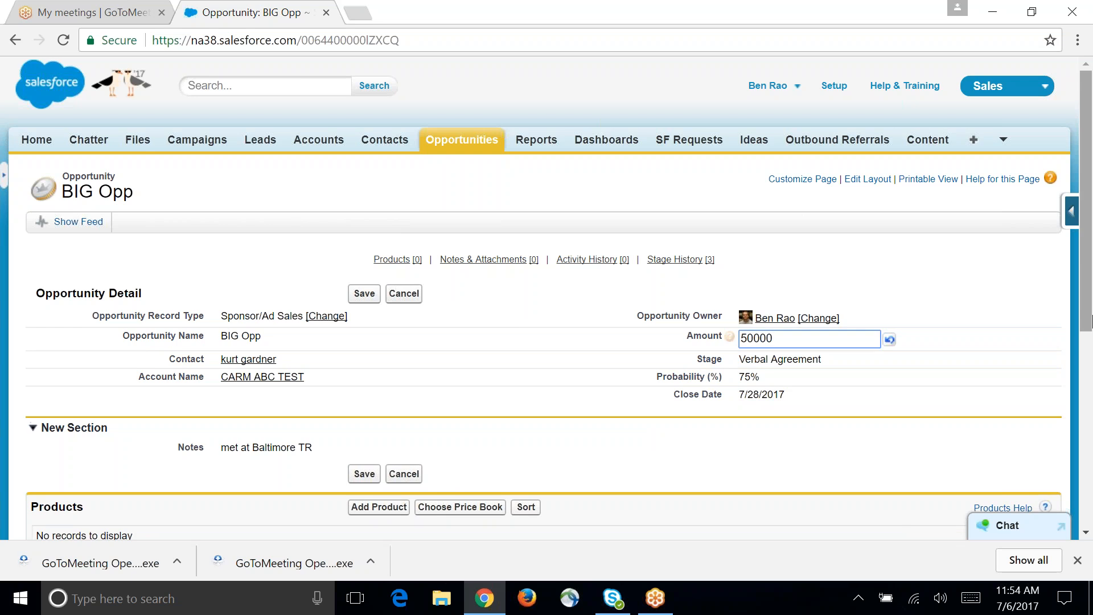
{"action": "key", "text": "BackSpace"}
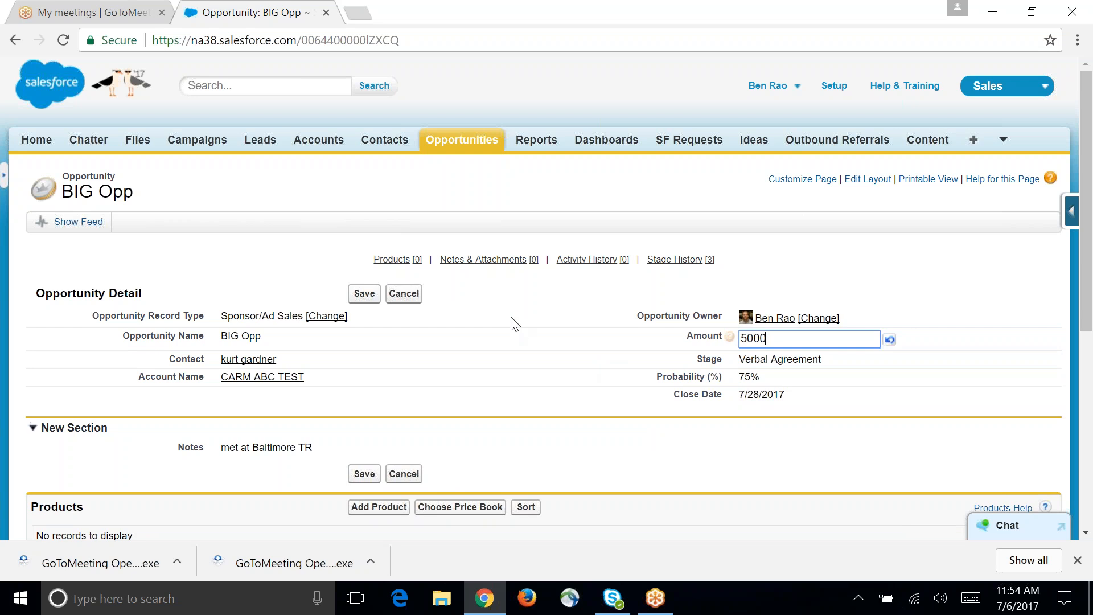
{"action": "scroll", "coordinate": [592, 307], "scroll_direction": "down", "scroll_amount": 3}
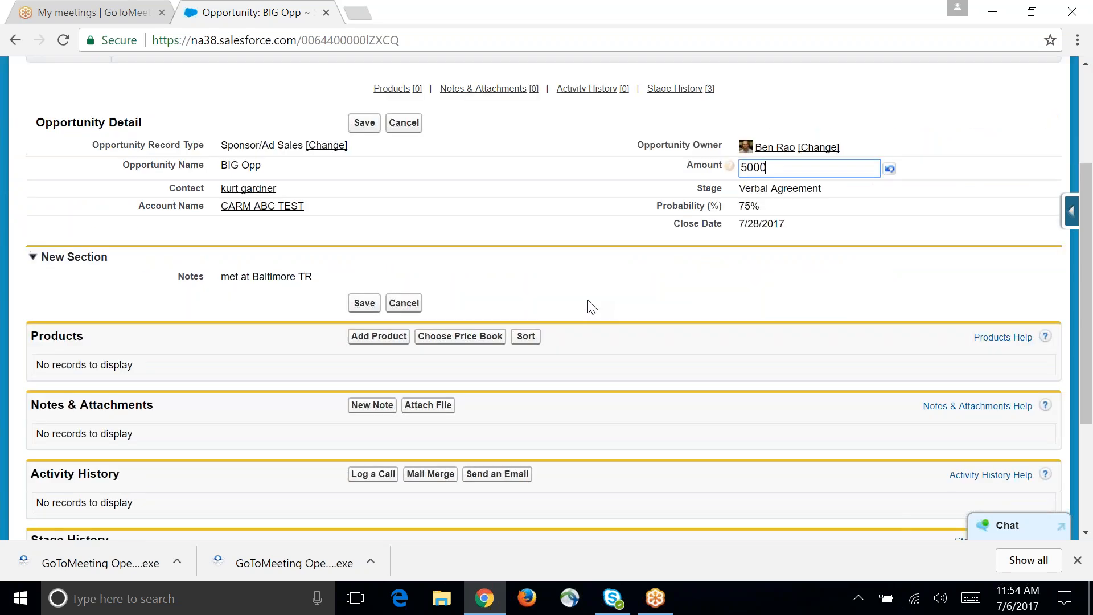
{"action": "left_click", "coordinate": [364, 123]}
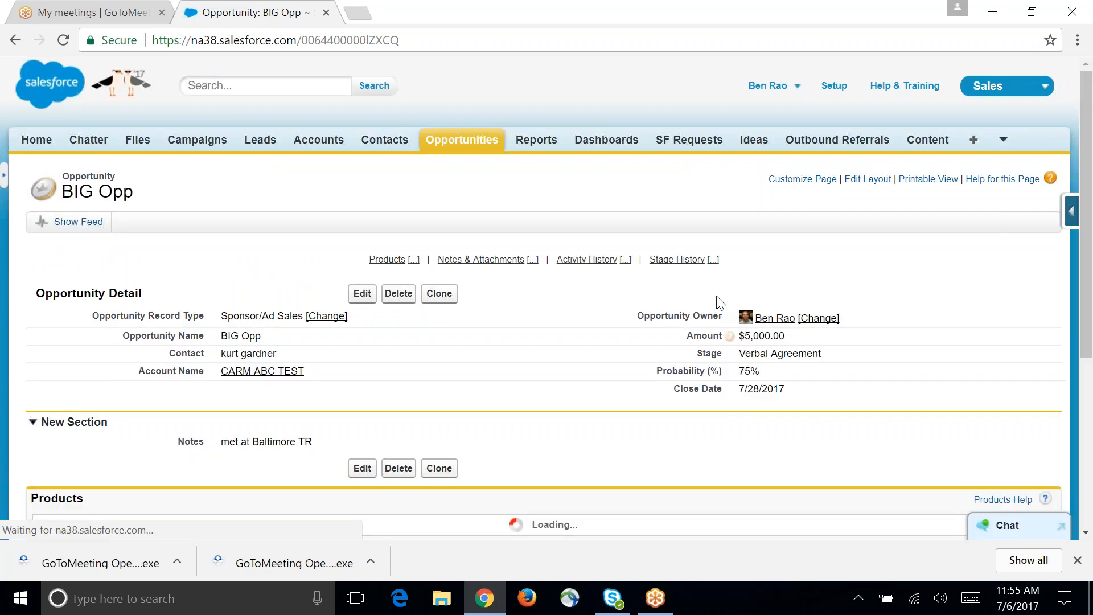
Step: Start adding products to the BIG Opp opportunity and choose Expo Sponsorship as its price book
{"action": "scroll", "coordinate": [597, 333], "scroll_direction": "down", "scroll_amount": 4}
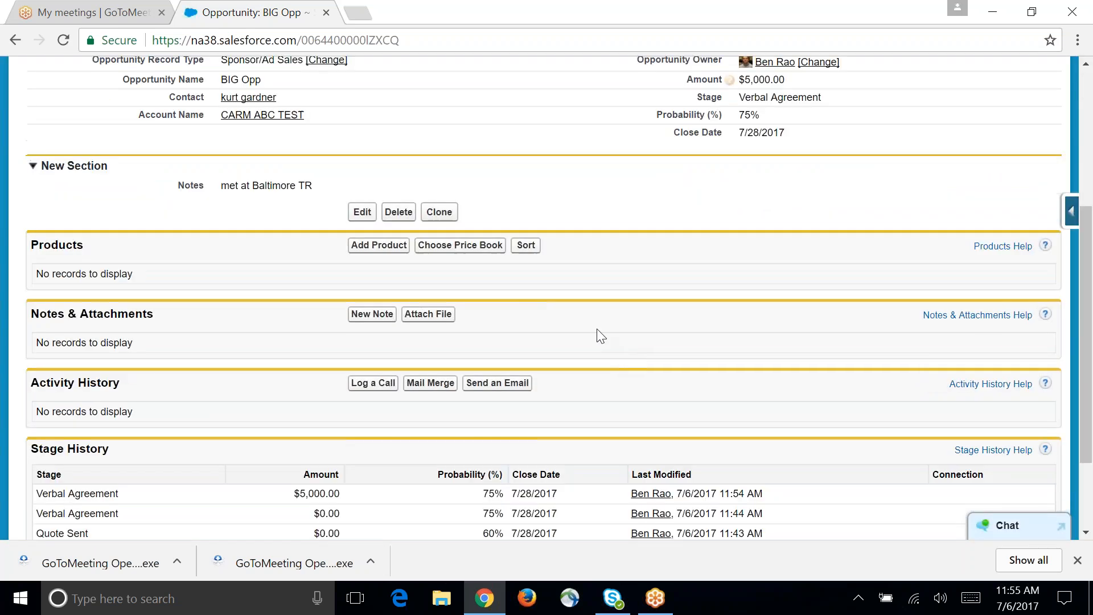
{"action": "left_click", "coordinate": [389, 246]}
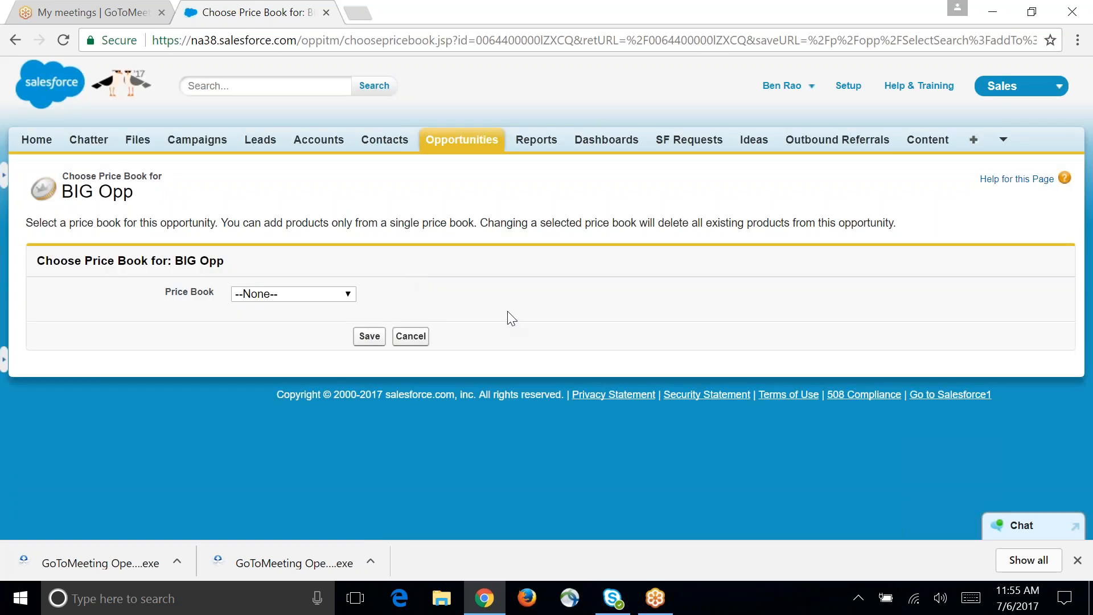
{"action": "left_click", "coordinate": [335, 295]}
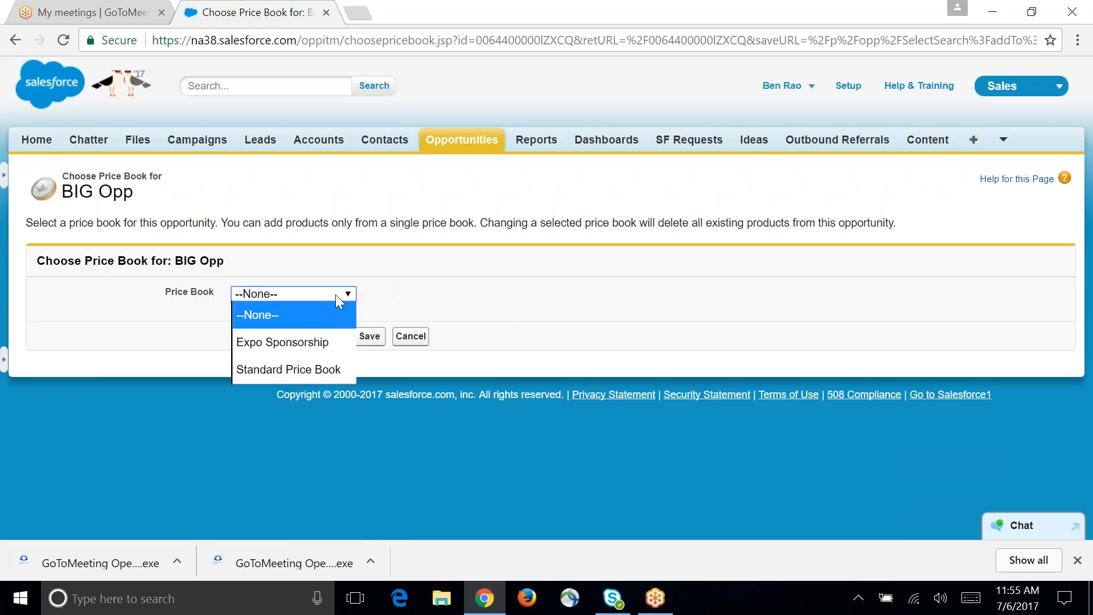
{"action": "left_click", "coordinate": [326, 345]}
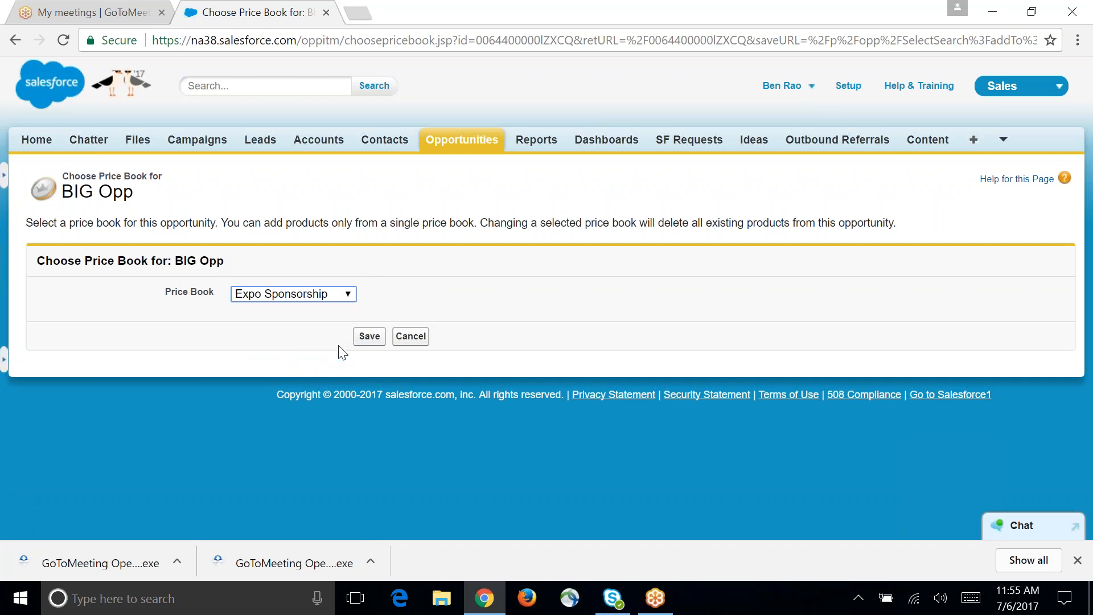
{"action": "left_click", "coordinate": [368, 338]}
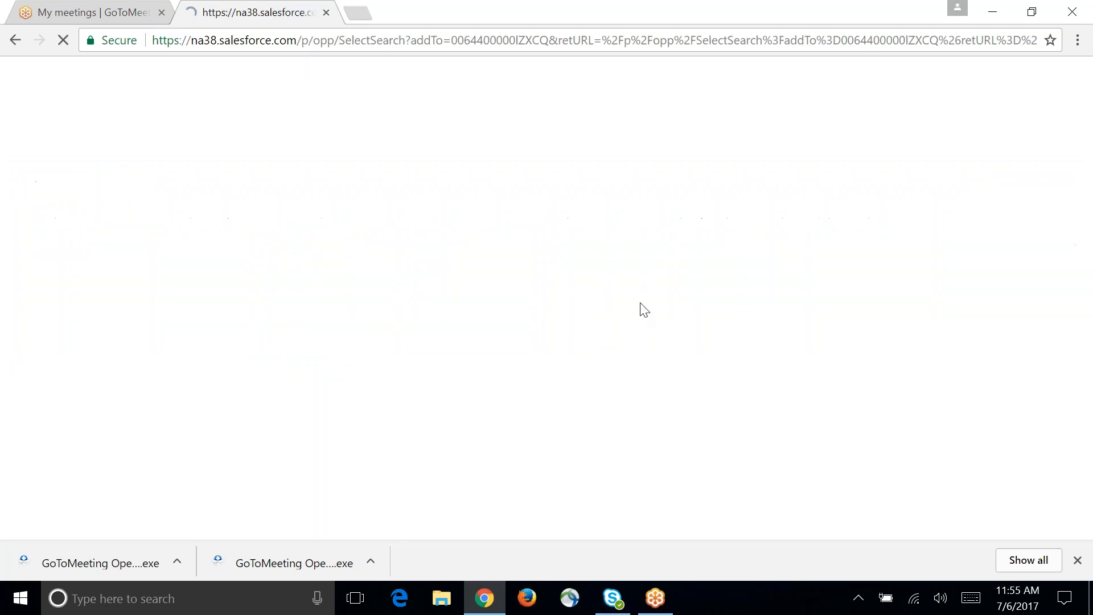
Step: Select the Half Page Ad, Gold Sponsorship and Bag Insert products and bring them into the product entry form
{"action": "scroll", "coordinate": [673, 379], "scroll_direction": "down", "scroll_amount": 5}
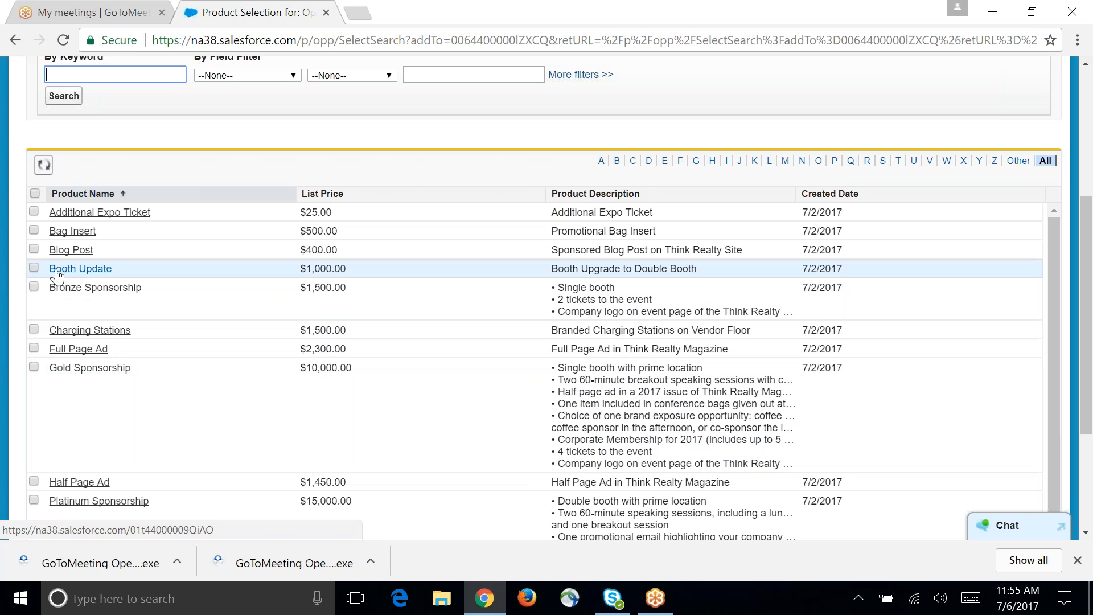
{"action": "scroll", "coordinate": [69, 365], "scroll_direction": "down", "scroll_amount": 2}
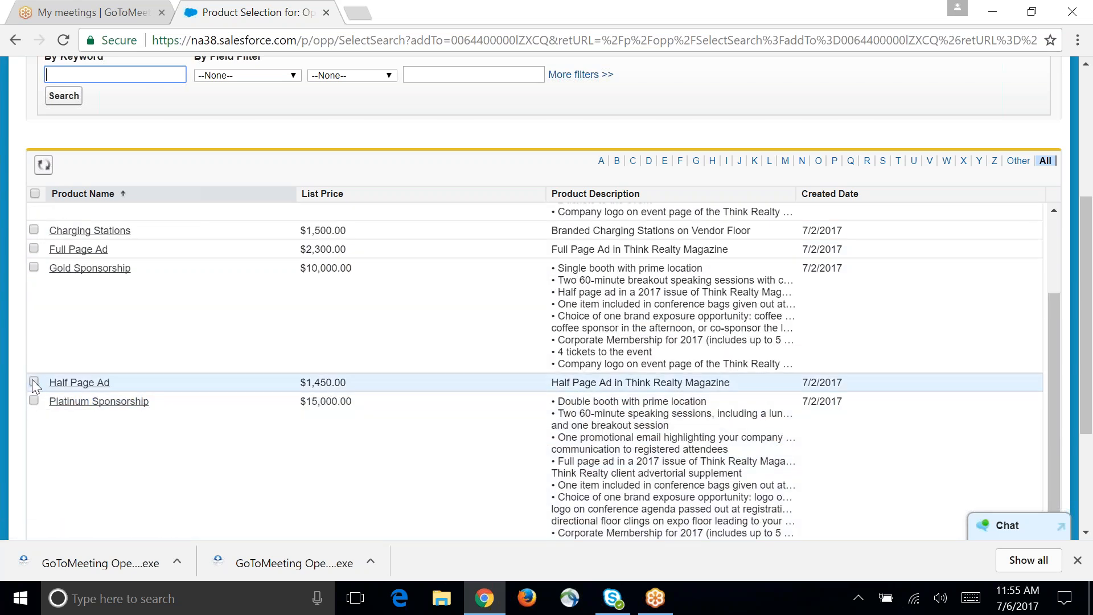
{"action": "left_click", "coordinate": [33, 380]}
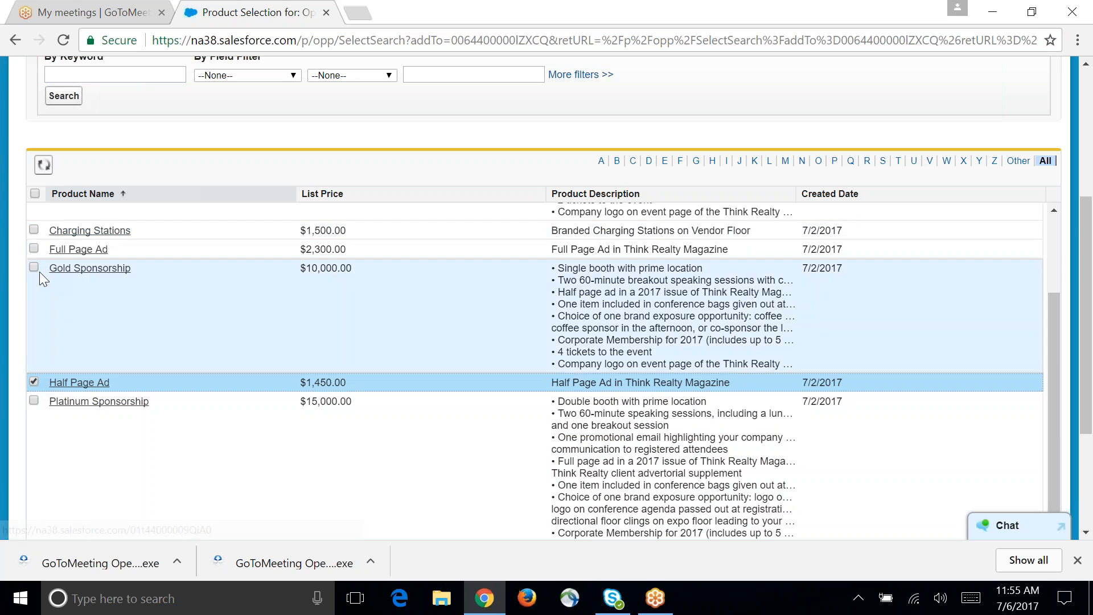
{"action": "left_click", "coordinate": [33, 267]}
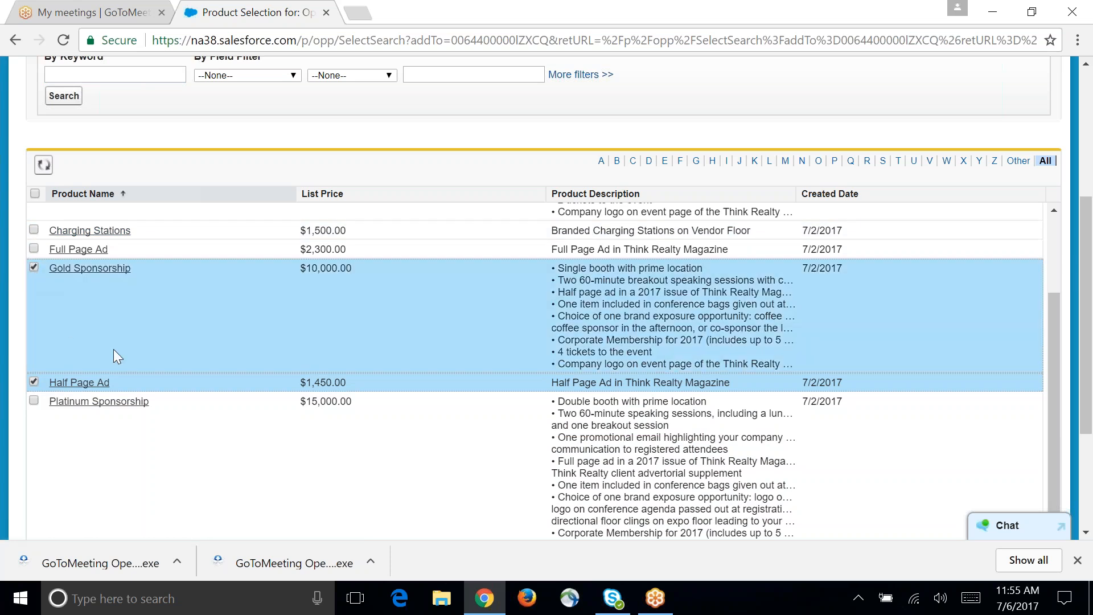
{"action": "scroll", "coordinate": [115, 350], "scroll_direction": "up", "scroll_amount": 6}
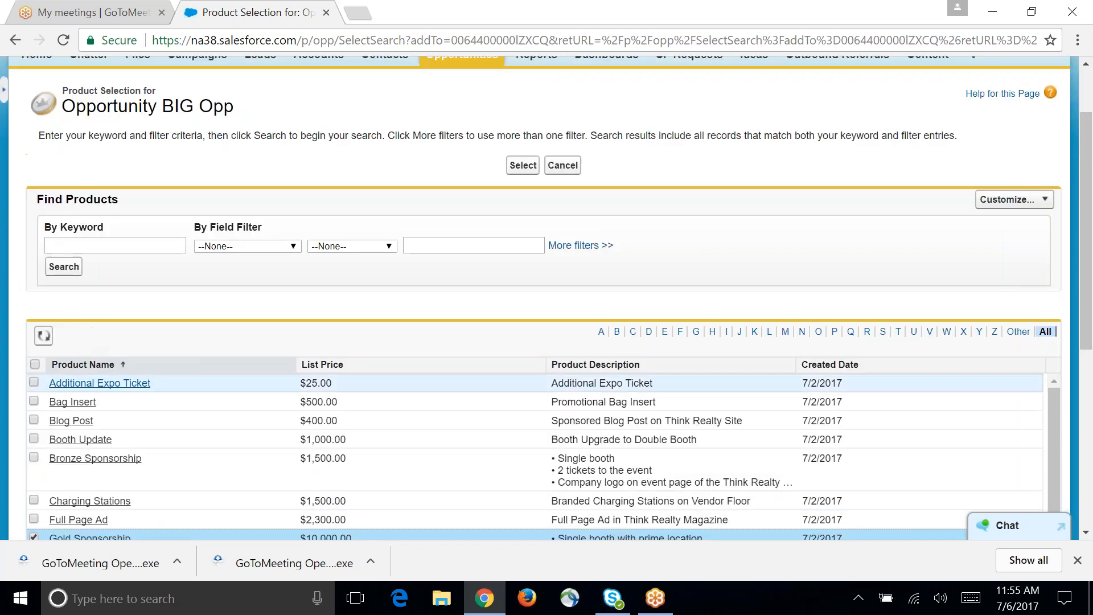
{"action": "left_click", "coordinate": [34, 401]}
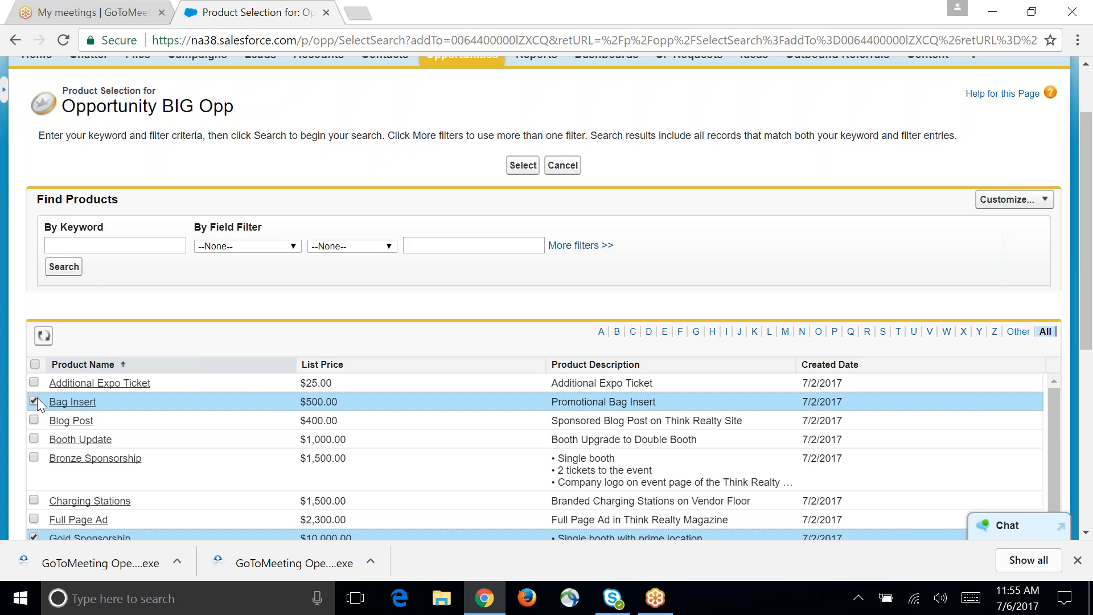
{"action": "scroll", "coordinate": [288, 381], "scroll_direction": "down", "scroll_amount": 6}
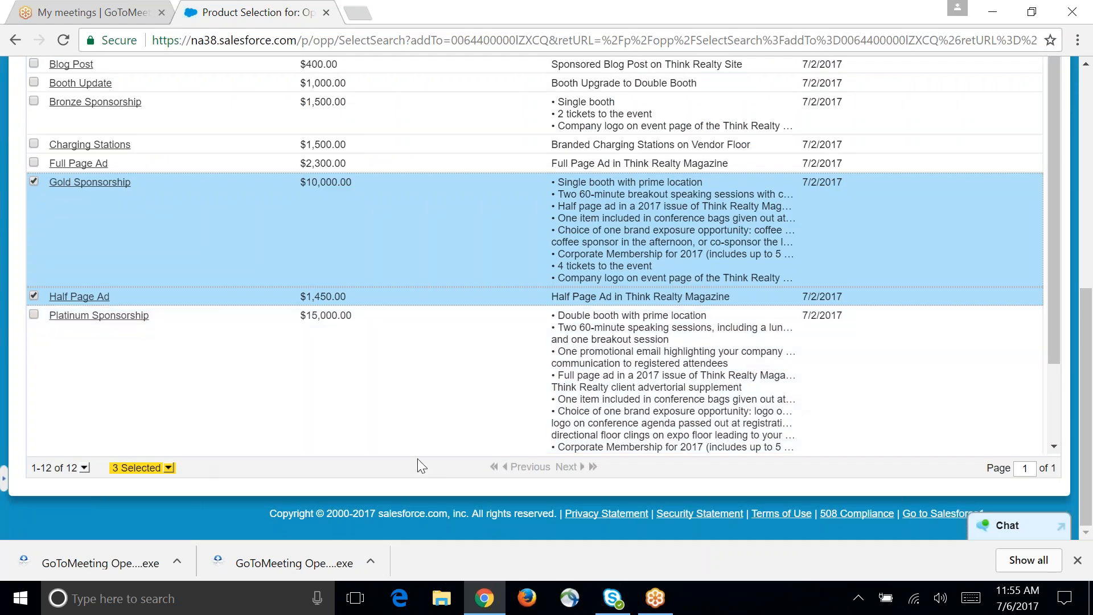
{"action": "scroll", "coordinate": [593, 429], "scroll_direction": "up", "scroll_amount": 6}
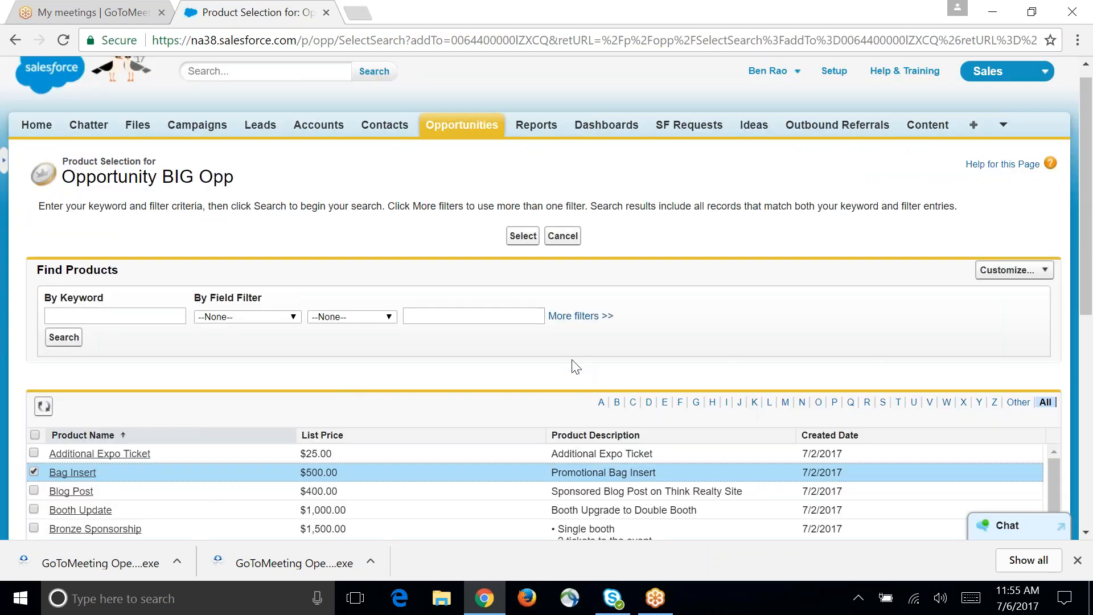
{"action": "left_click", "coordinate": [522, 236]}
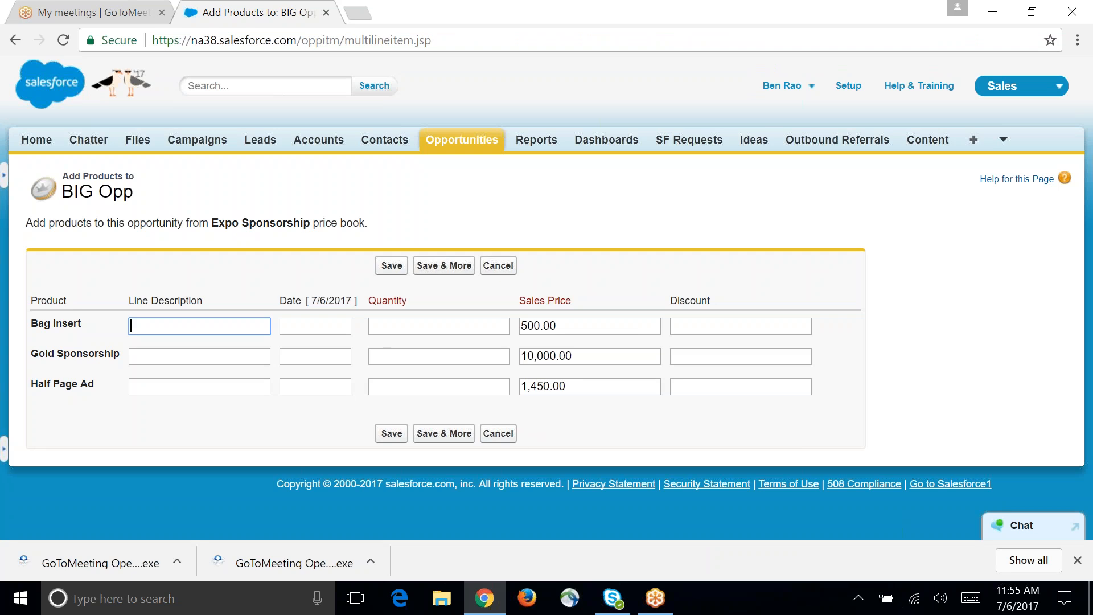
Step: Set the quantity to 1 for Bag Insert, Gold Sponsorship and Half Page Ad
{"action": "left_click", "coordinate": [386, 325]}
{"action": "type", "text": "1"}
{"action": "left_click", "coordinate": [429, 359]}
{"action": "type", "text": "1"}
{"action": "left_click", "coordinate": [435, 388]}
{"action": "type", "text": "1"}
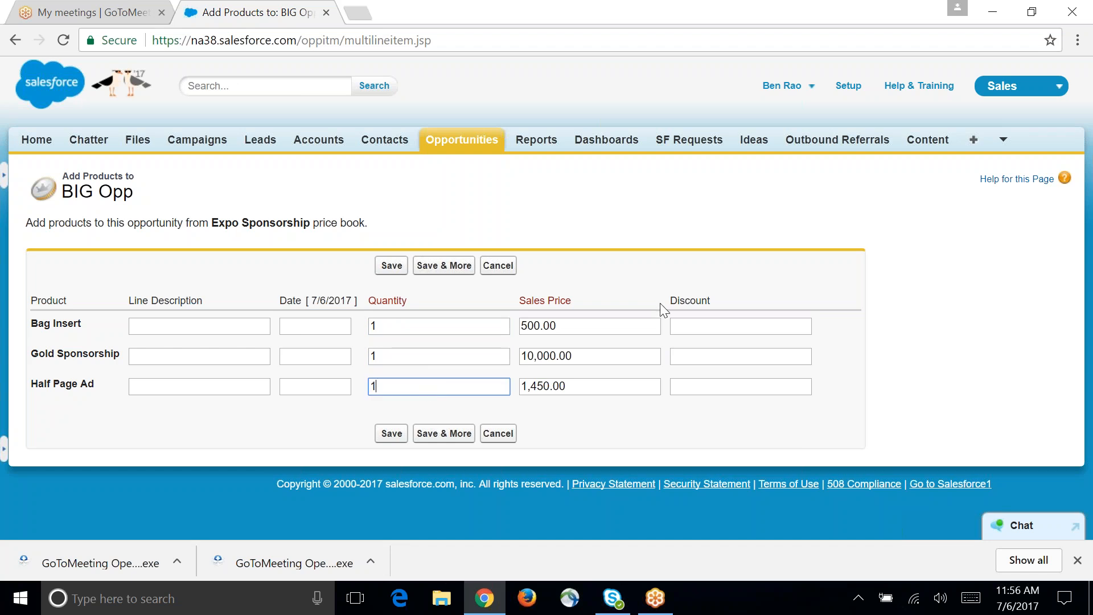
Step: Try to save the products with discounts of 100 for Bag Insert, 950 for Gold Sponsorship and 400 for Half Page Ad
{"action": "left_click", "coordinate": [686, 325]}
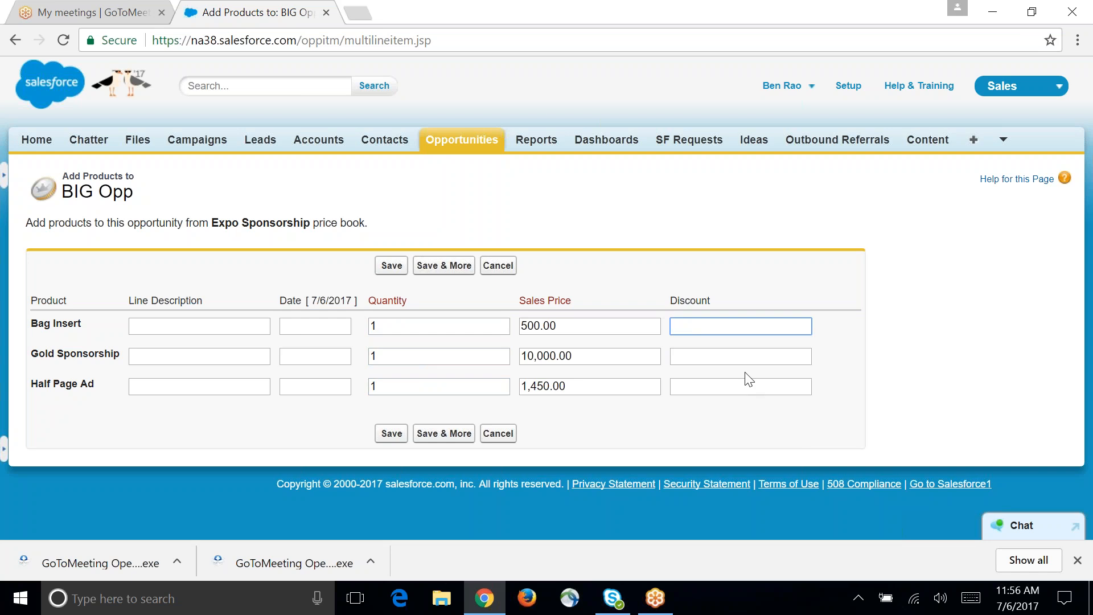
{"action": "type", "text": "100"}
{"action": "key", "text": "Tab"}
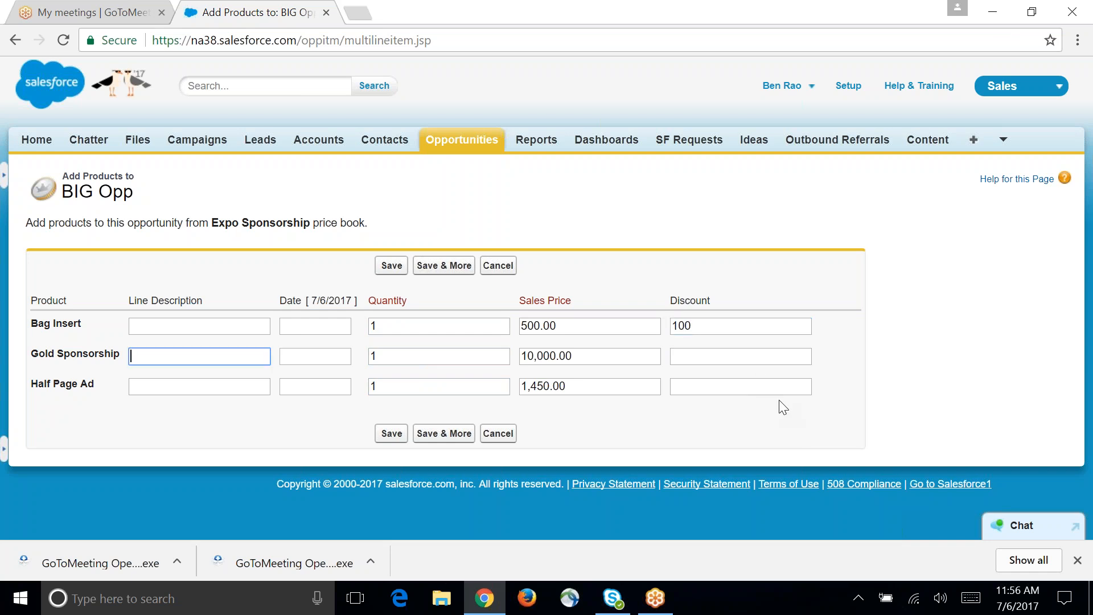
{"action": "key", "text": "Tab"}
{"action": "key", "text": "Tab"}
{"action": "key", "text": "Tab"}
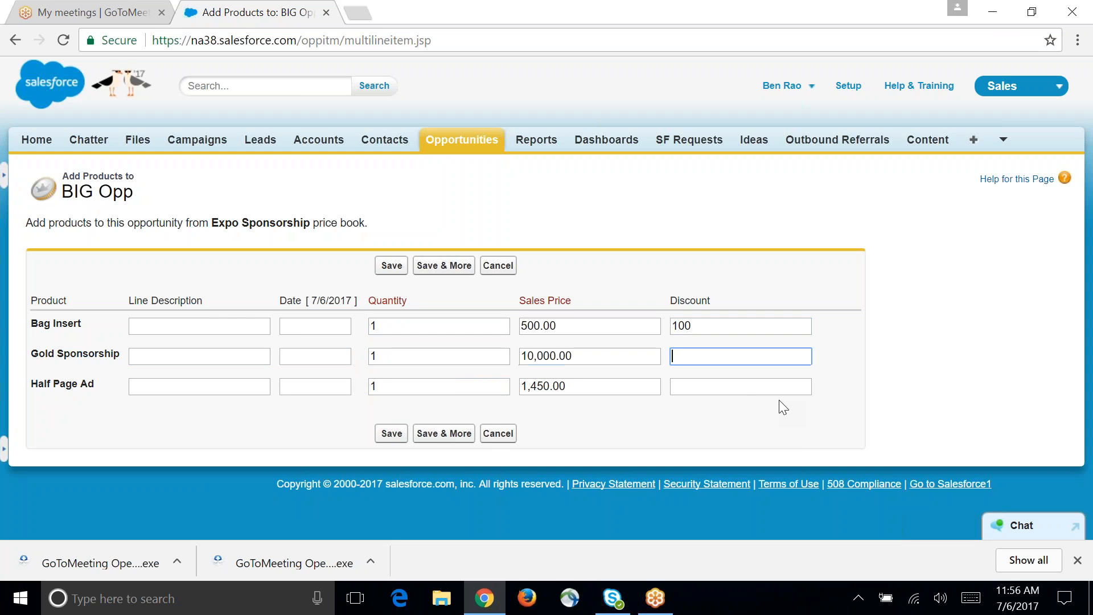
{"action": "type", "text": "10000"}
{"action": "key", "text": "BackSpace"}
{"action": "key", "text": "BackSpace"}
{"action": "key", "text": "BackSpace"}
{"action": "key", "text": "BackSpace"}
{"action": "key", "text": "BackSpace"}
{"action": "type", "text": "950"}
{"action": "key", "text": "Tab"}
{"action": "key", "text": "Tab"}
{"action": "key", "text": "Tab"}
{"action": "key", "text": "Tab"}
{"action": "key", "text": "Tab"}
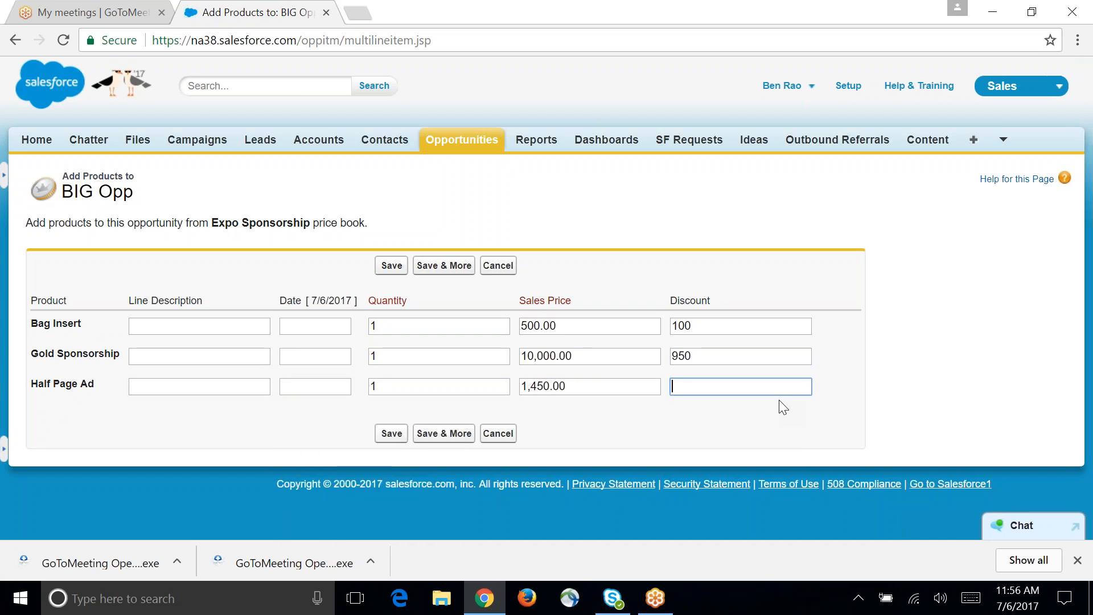
{"action": "type", "text": "400"}
{"action": "left_click", "coordinate": [393, 435]}
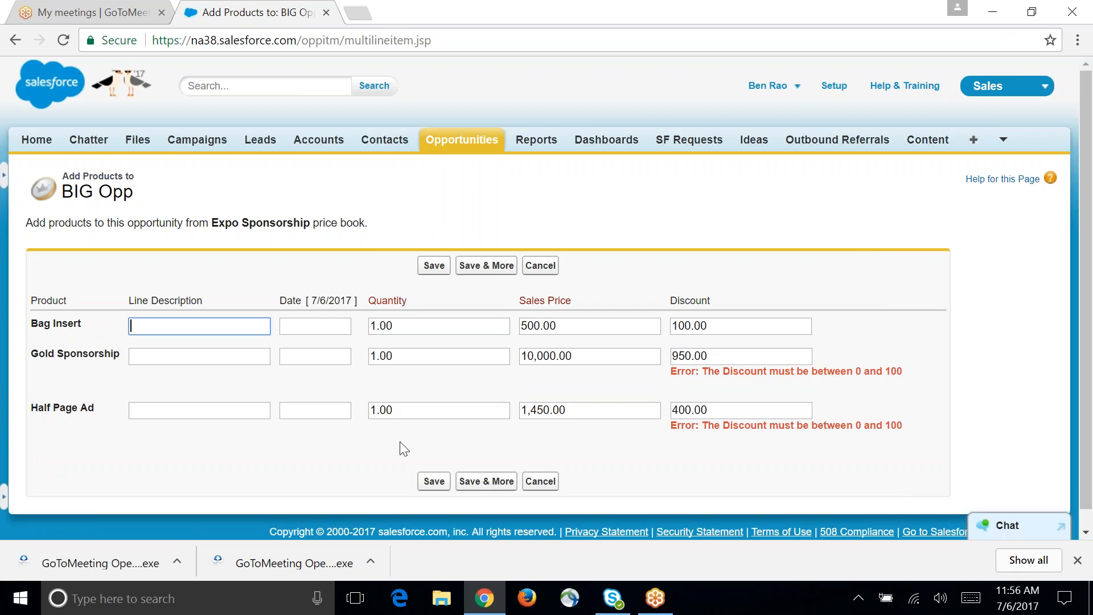
Step: Enter the line descriptions sdfsd for Bag Insert and Gold Sponsorship and sdfsdf for Half Page Ad, and try saving again
{"action": "type", "text": "sdfsd"}
{"action": "left_click", "coordinate": [222, 354]}
{"action": "type", "text": "sdfsd"}
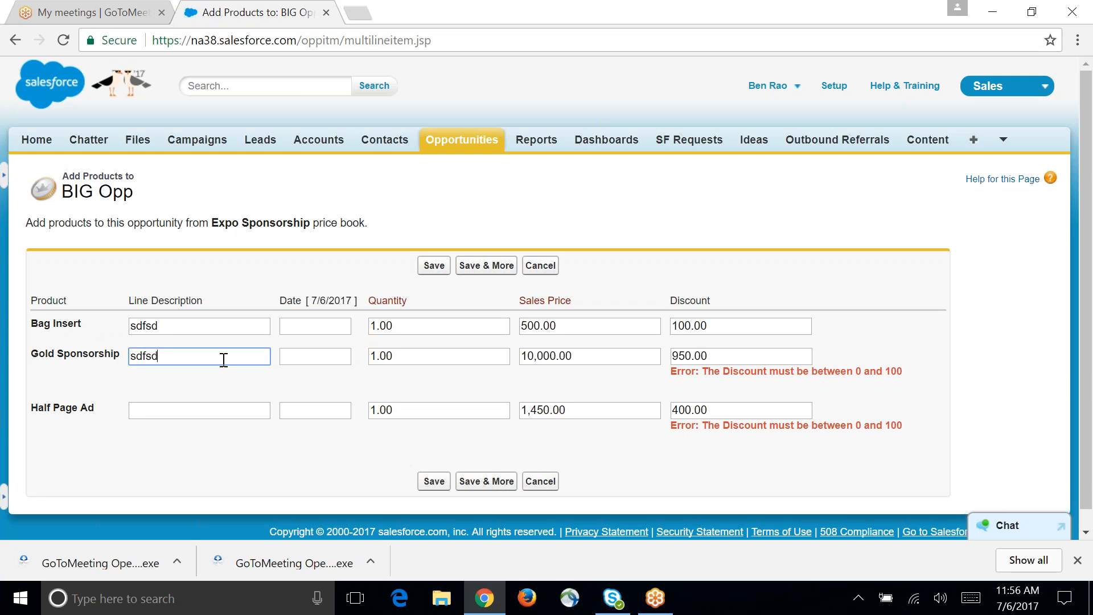
{"action": "left_click", "coordinate": [236, 411]}
{"action": "type", "text": "sdfsdf"}
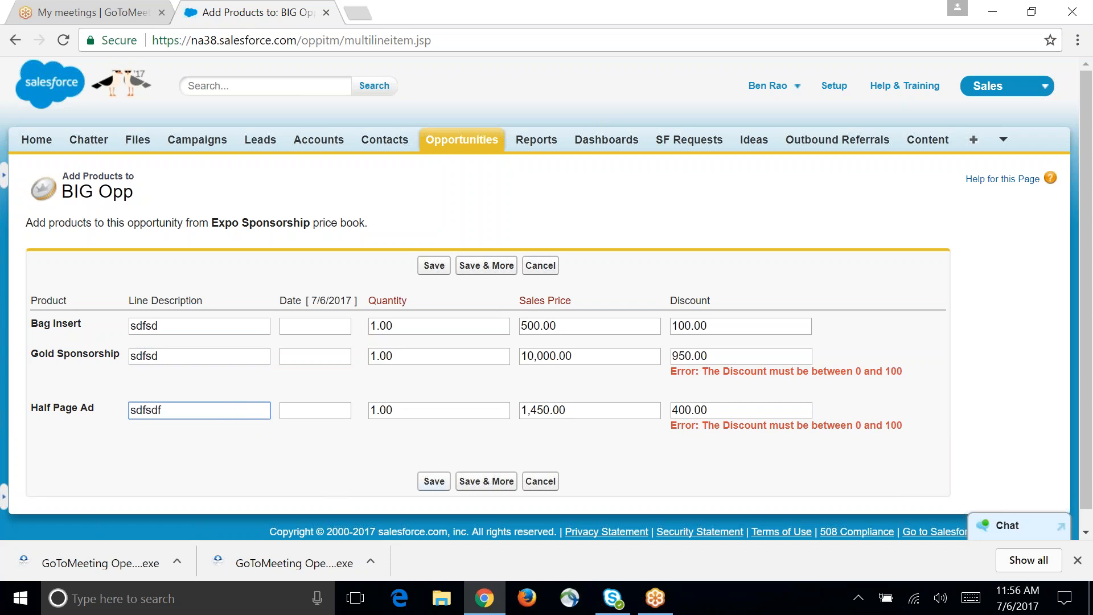
{"action": "left_click", "coordinate": [439, 487]}
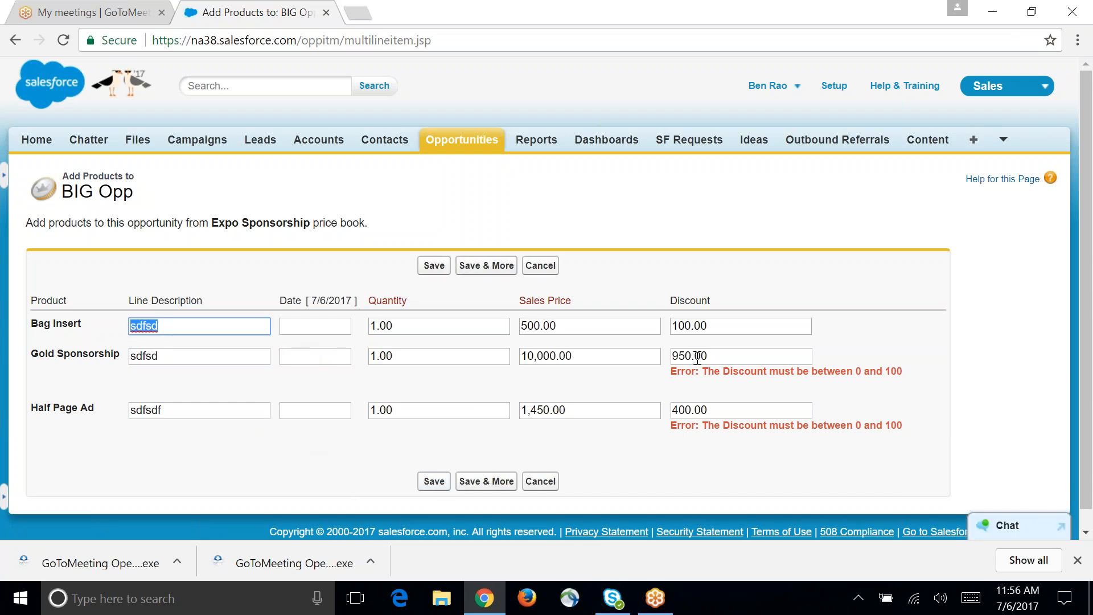
Step: Set the discounts to 10 for Gold Sponsorship and 20 for both Bag Insert and Half Page Ad, and save the products
{"action": "left_click_drag", "start_coordinate": [719, 357], "coordinate": [665, 364]}
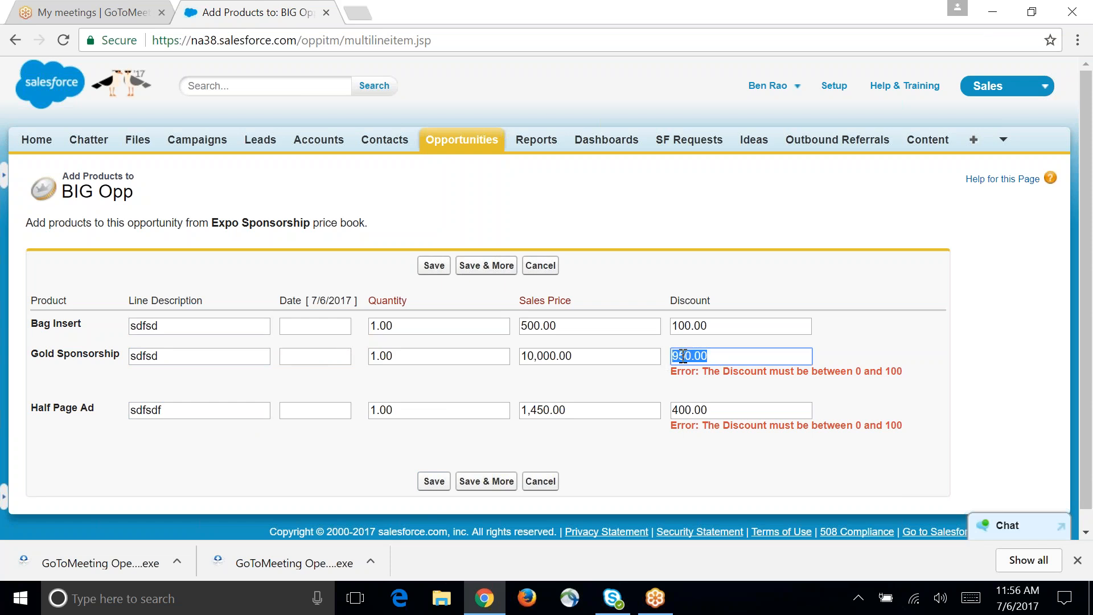
{"action": "type", "text": "10"}
{"action": "key", "text": "shift+Tab"}
{"action": "key", "text": "shift+Tab"}
{"action": "key", "text": "shift+Tab"}
{"action": "key", "text": "shift+Tab"}
{"action": "key", "text": "shift+Tab"}
{"action": "key", "text": "shift+Tab"}
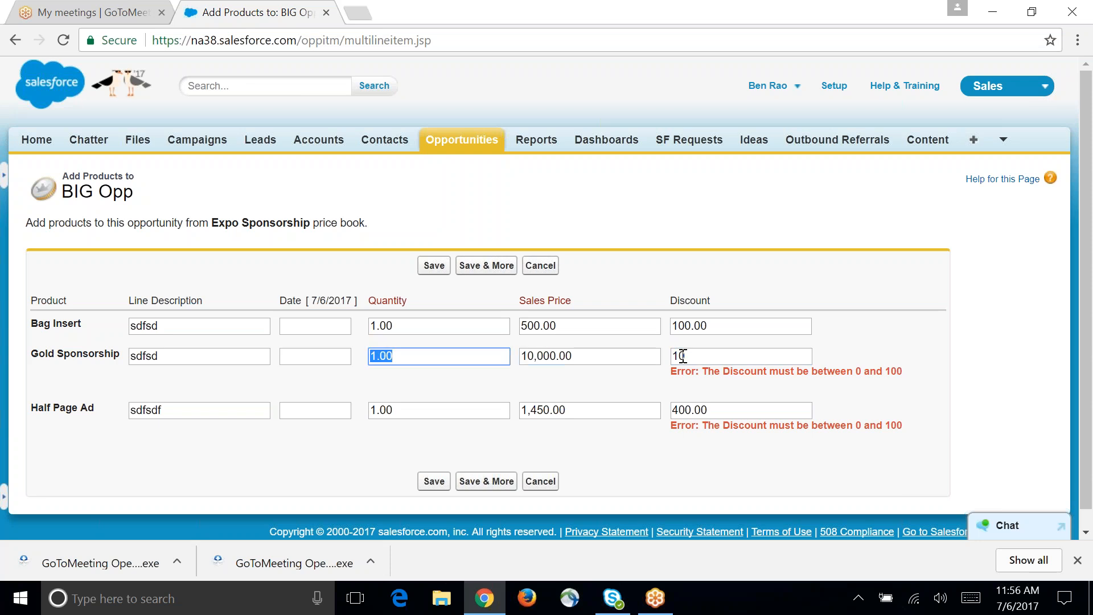
{"action": "key", "text": "Tab"}
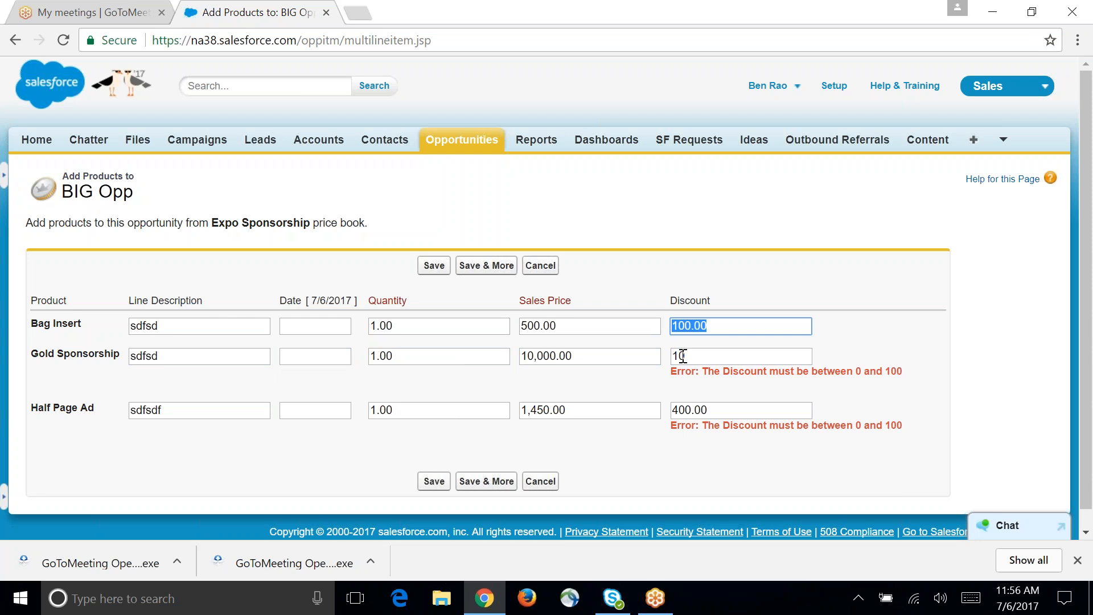
{"action": "type", "text": "20"}
{"action": "key", "text": "Tab"}
{"action": "key", "text": "Tab"}
{"action": "key", "text": "Tab"}
{"action": "key", "text": "Tab"}
{"action": "key", "text": "Tab"}
{"action": "key", "text": "Tab"}
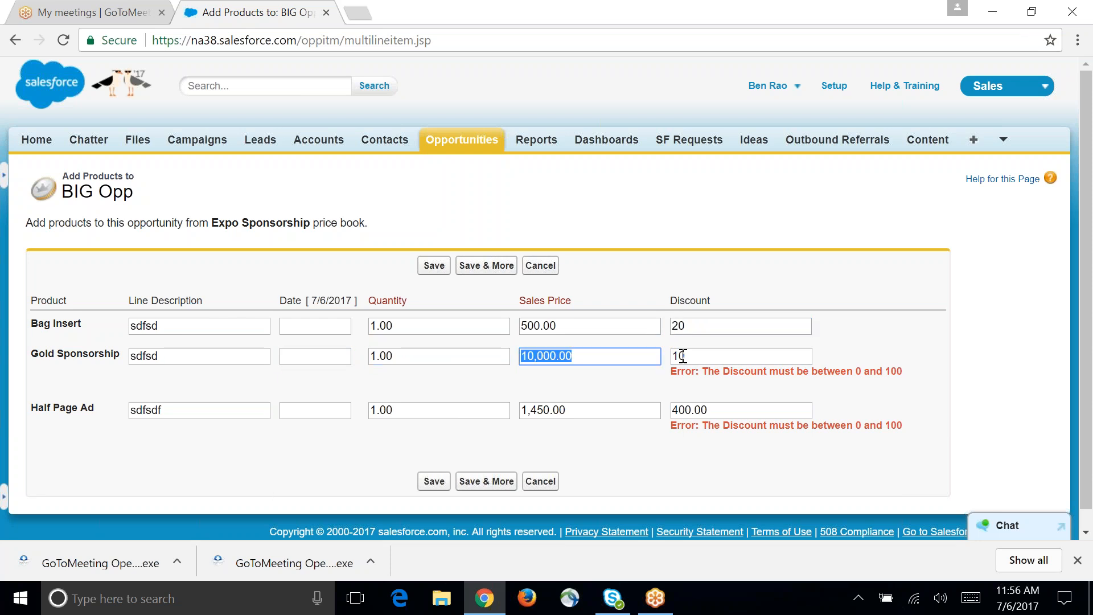
{"action": "key", "text": "Tab"}
{"action": "key", "text": "Tab"}
{"action": "key", "text": "Tab"}
{"action": "key", "text": "Tab"}
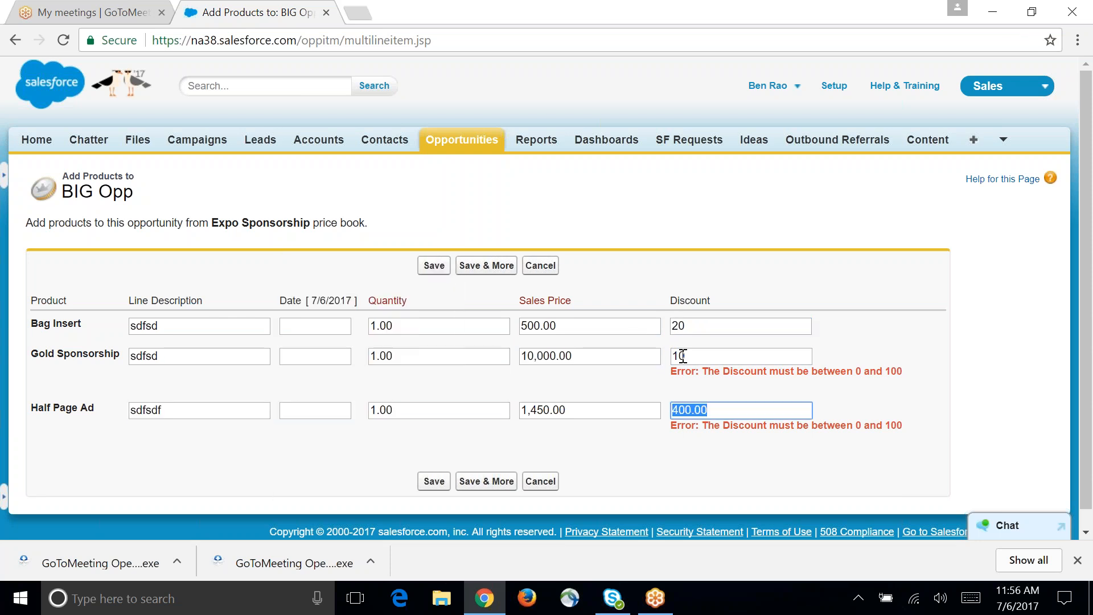
{"action": "type", "text": "20"}
{"action": "left_click", "coordinate": [436, 482]}
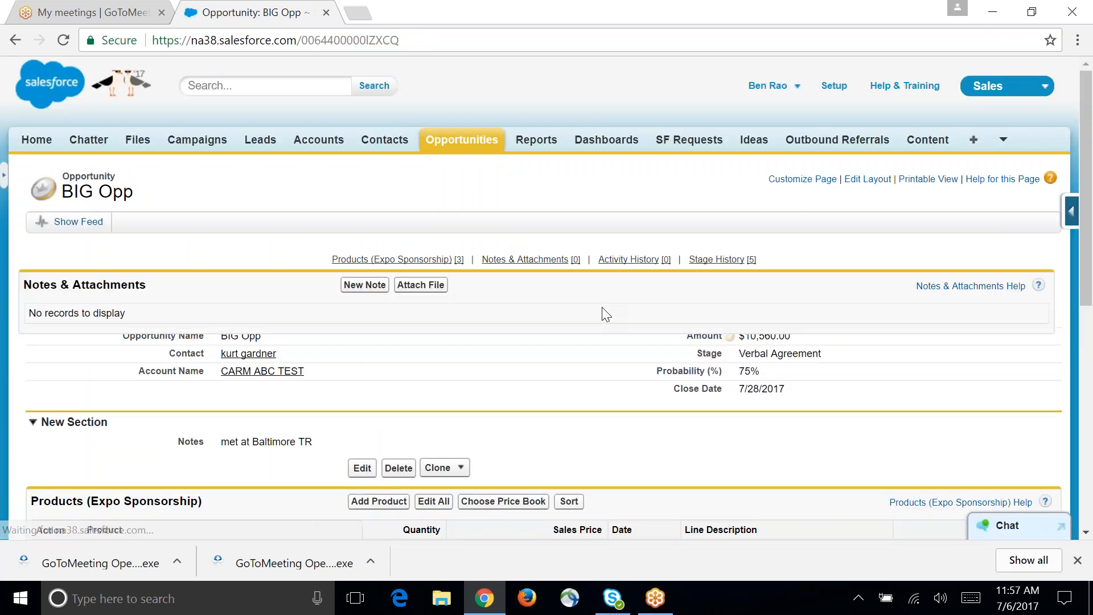
Step: Review the BIG Opp record's amount, product line items and stage history
{"action": "scroll", "coordinate": [819, 387], "scroll_direction": "down", "scroll_amount": 4}
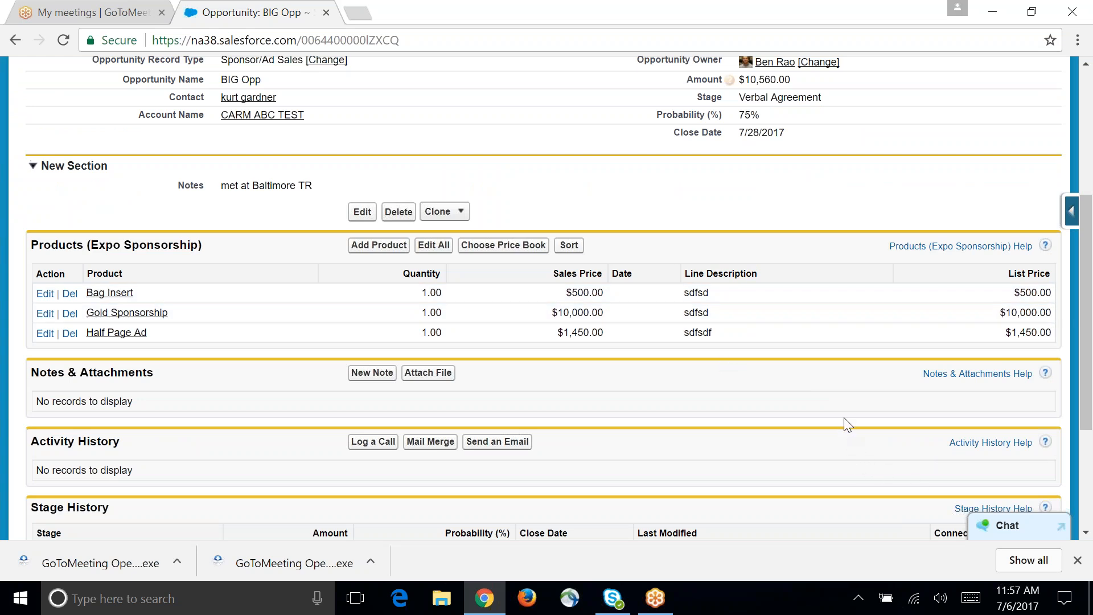
{"action": "scroll", "coordinate": [853, 417], "scroll_direction": "down", "scroll_amount": 1}
{"action": "scroll", "coordinate": [851, 417], "scroll_direction": "down", "scroll_amount": 3}
{"action": "scroll", "coordinate": [851, 419], "scroll_direction": "up", "scroll_amount": 3}
{"action": "scroll", "coordinate": [842, 421], "scroll_direction": "down", "scroll_amount": 3}
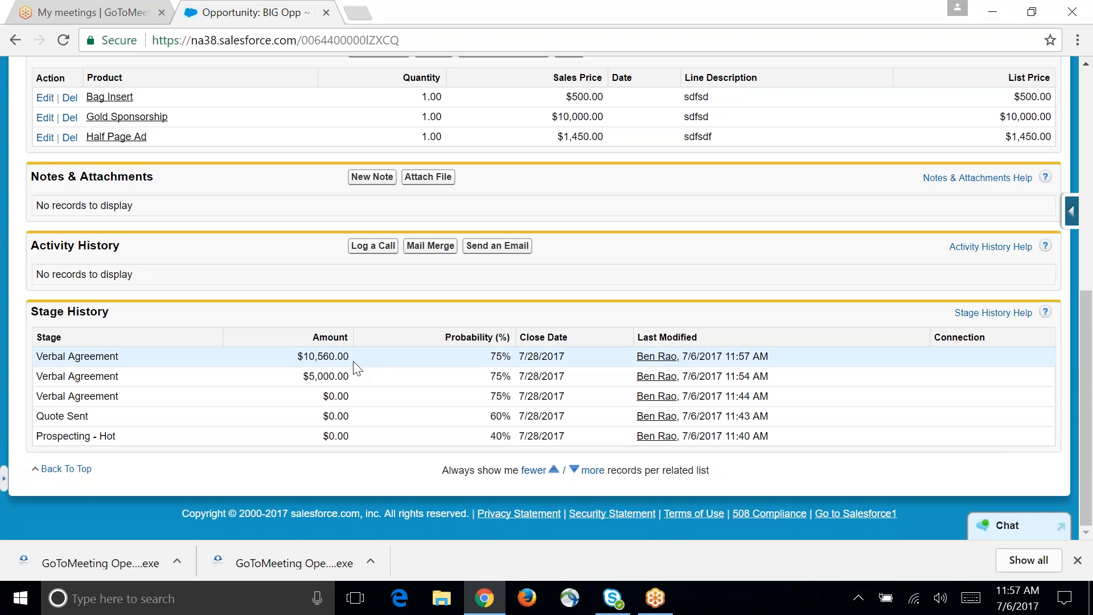
{"action": "scroll", "coordinate": [336, 356], "scroll_direction": "up", "scroll_amount": 8}
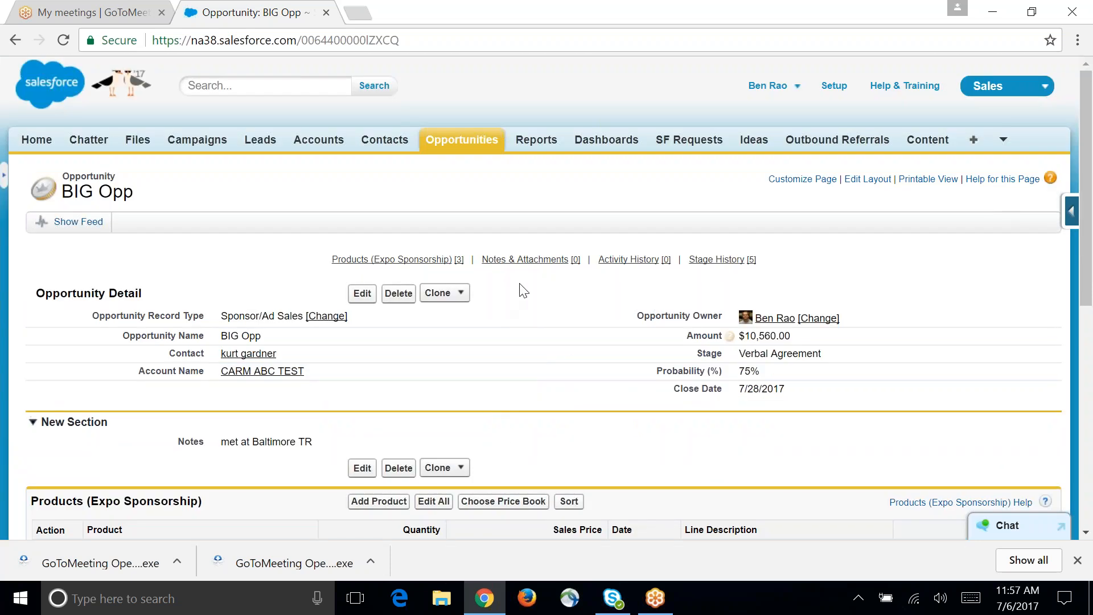
{"action": "mouse_move", "coordinate": [371, 263]}
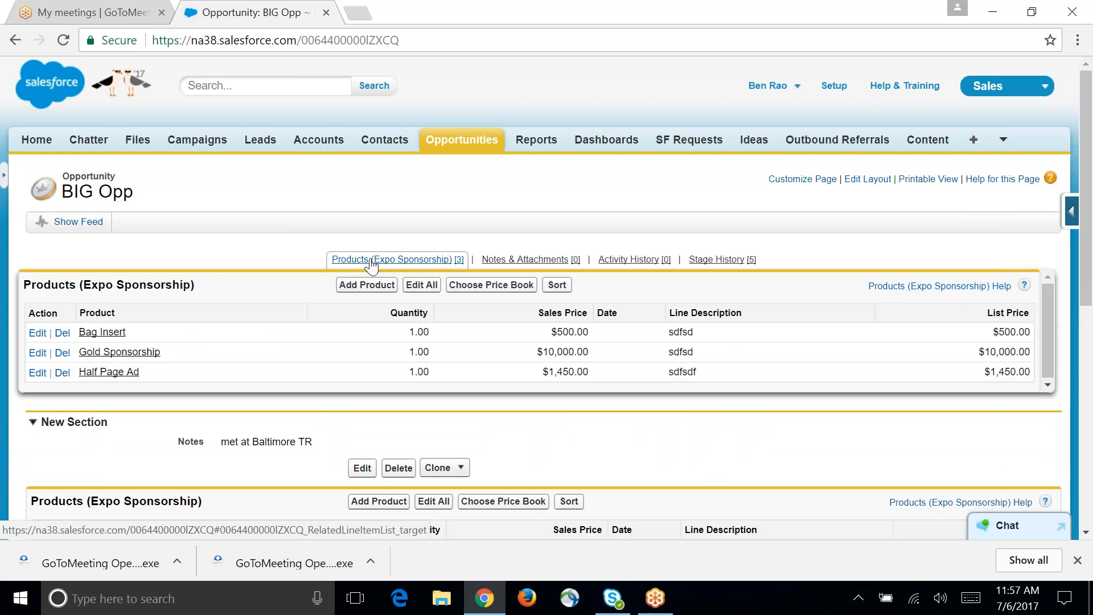
{"action": "mouse_move", "coordinate": [542, 268]}
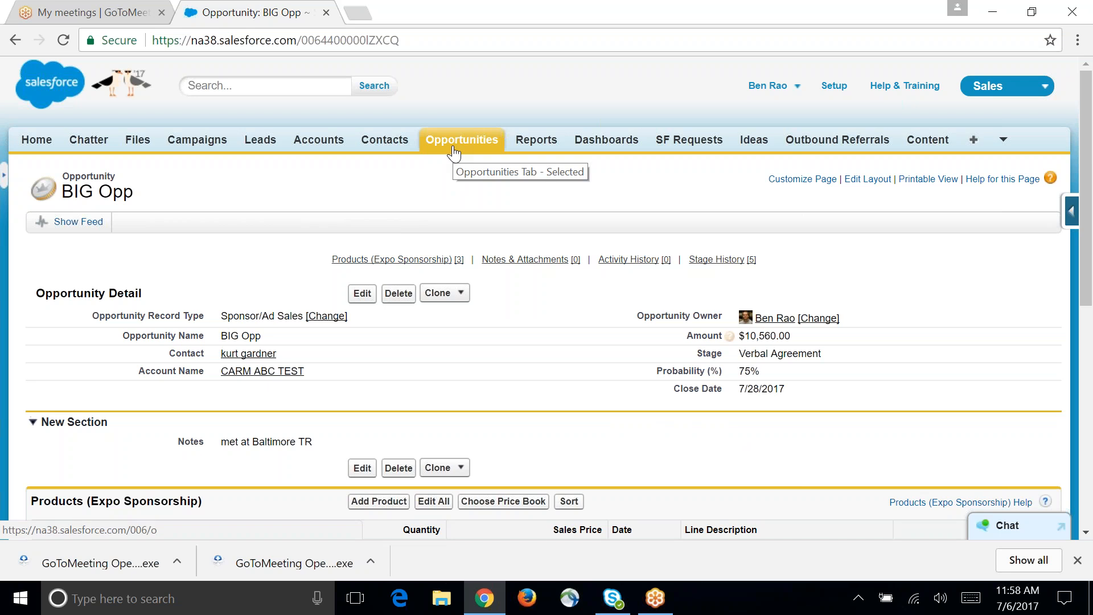
{"action": "scroll", "coordinate": [472, 338], "scroll_direction": "down", "scroll_amount": 5}
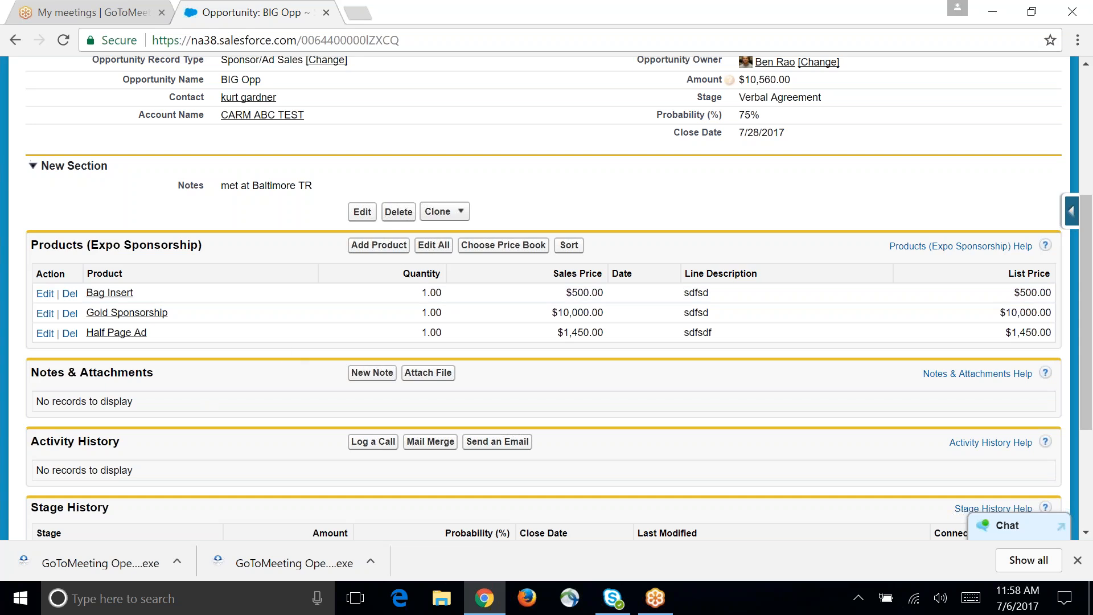
{"action": "left_click", "coordinate": [391, 249]}
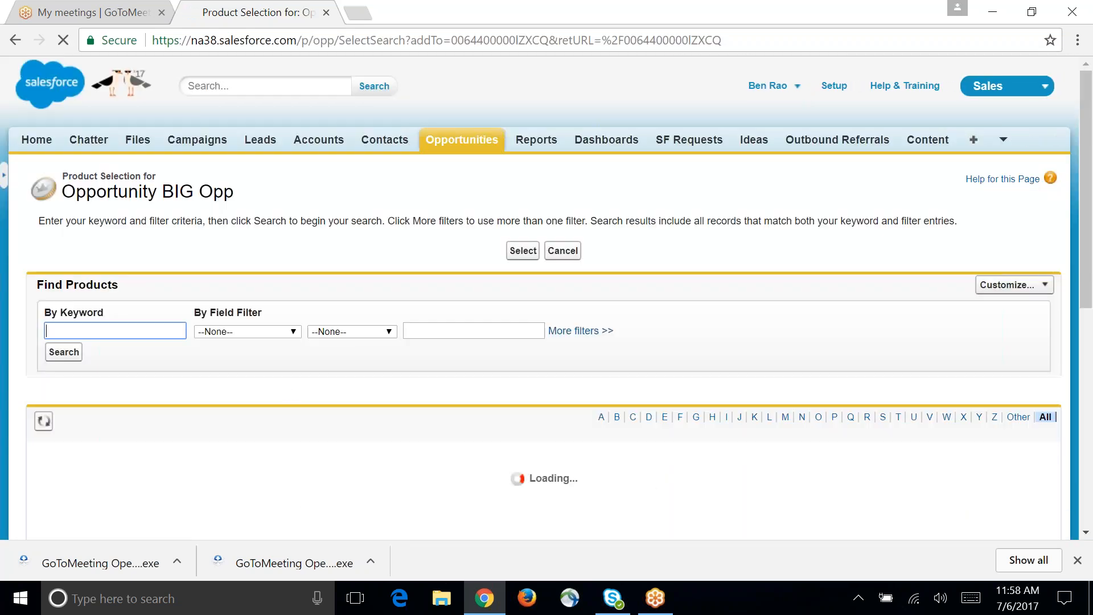
{"action": "scroll", "coordinate": [194, 398], "scroll_direction": "down", "scroll_amount": 8}
{"action": "scroll", "coordinate": [208, 407], "scroll_direction": "up", "scroll_amount": 3}
{"action": "scroll", "coordinate": [370, 275], "scroll_direction": "up", "scroll_amount": 5}
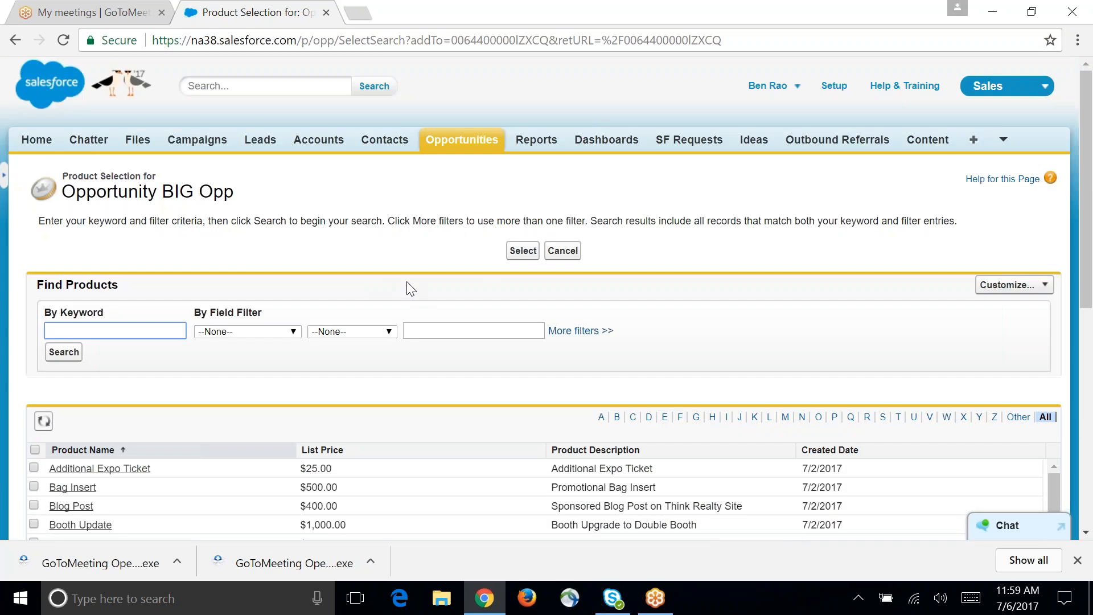
{"action": "left_click", "coordinate": [569, 250]}
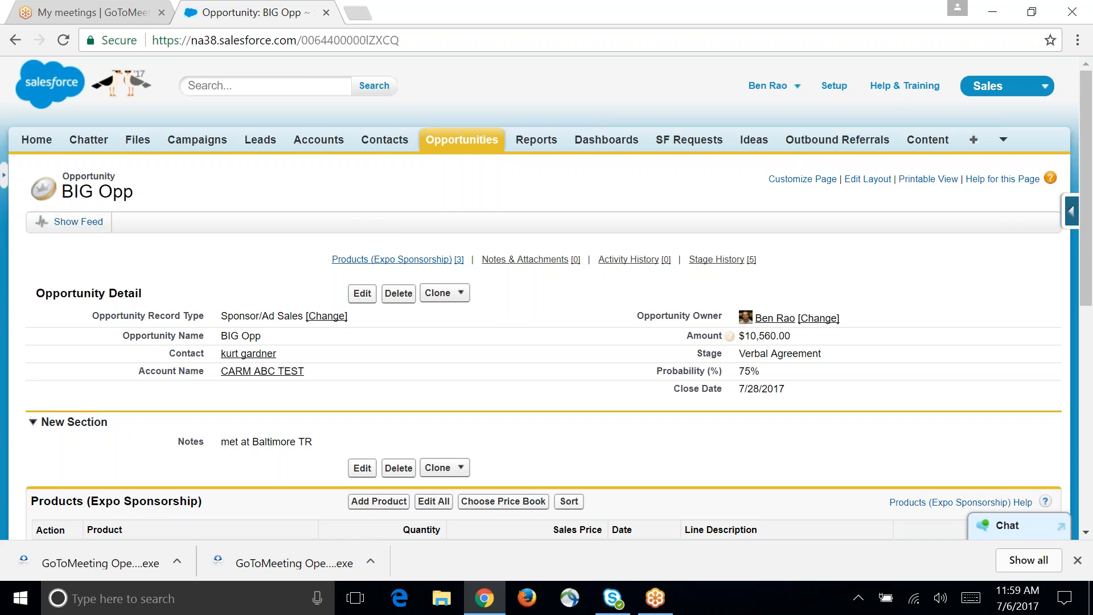
Step: Start a new opportunity from the CARM ABC TEST account with the record type Sponsor/Ad Sales
{"action": "left_click", "coordinate": [437, 149]}
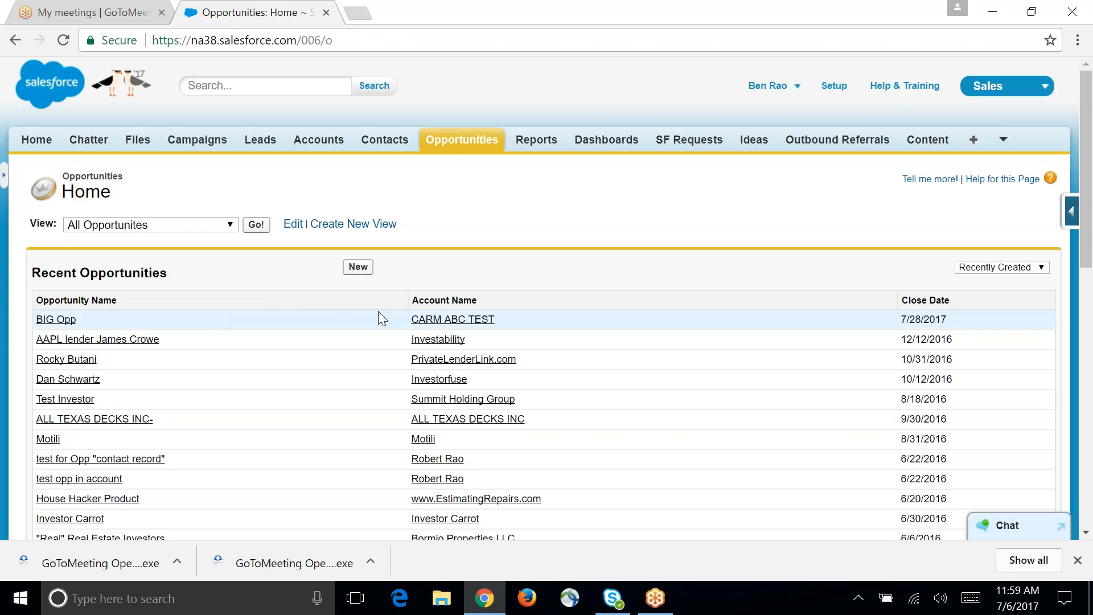
{"action": "left_click", "coordinate": [424, 317]}
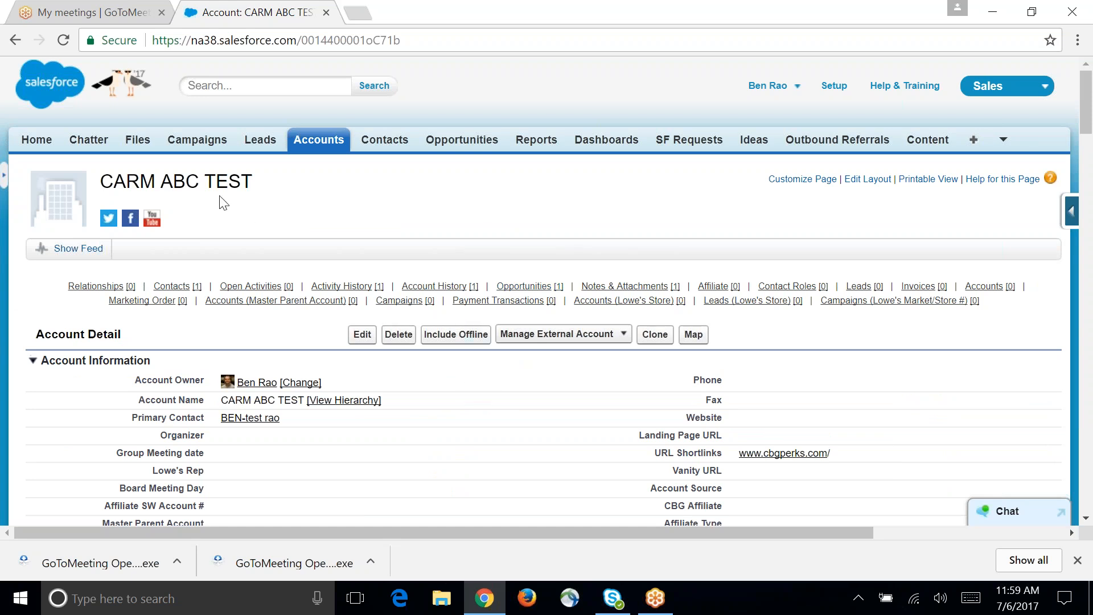
{"action": "mouse_move", "coordinate": [504, 289]}
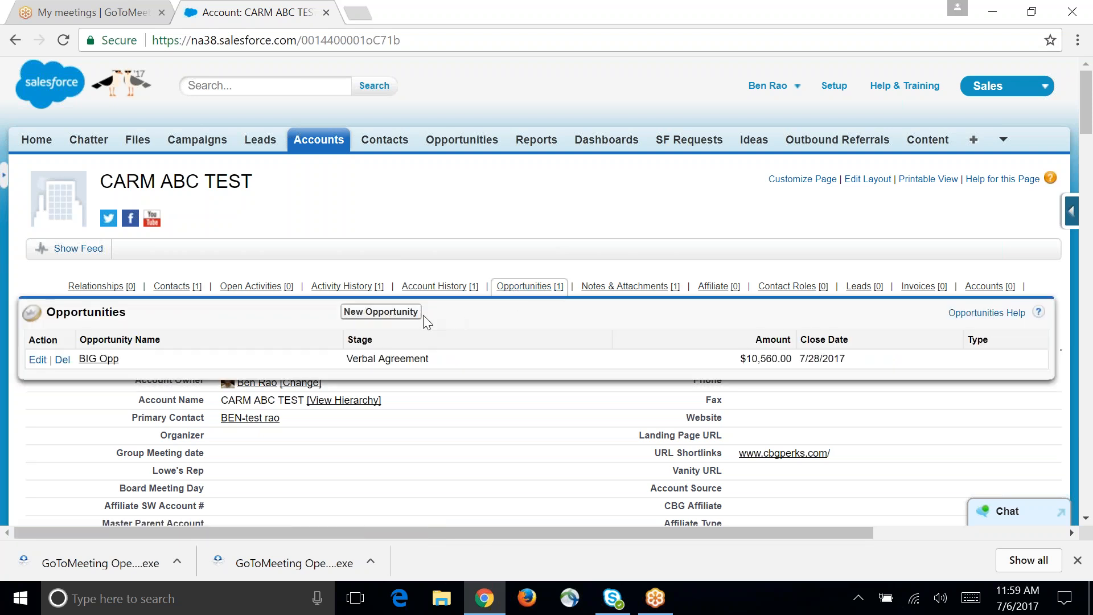
{"action": "left_click", "coordinate": [403, 314]}
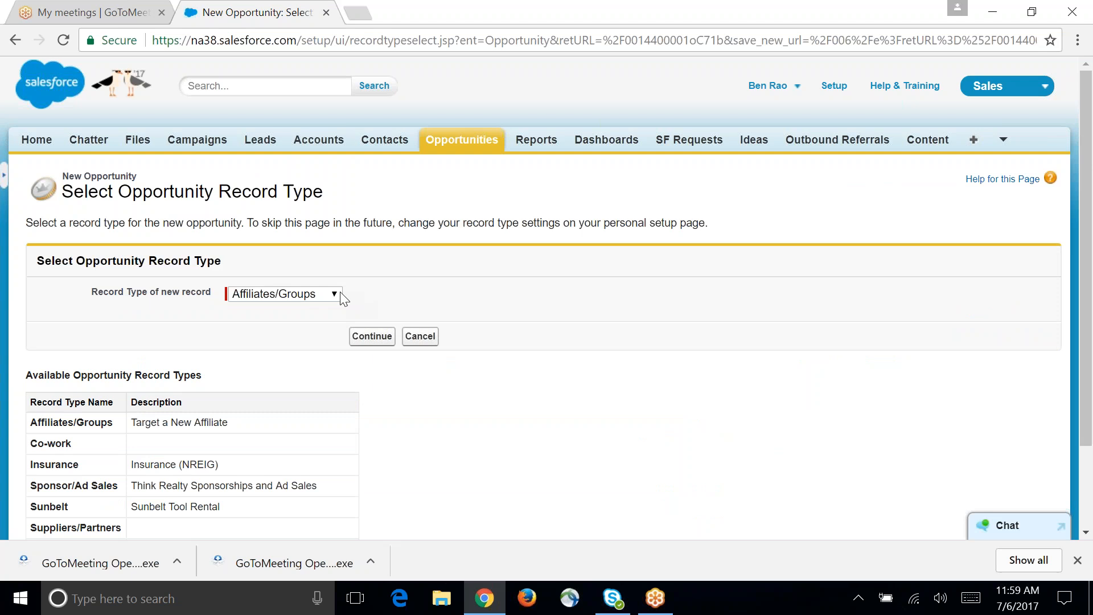
{"action": "left_click", "coordinate": [334, 293]}
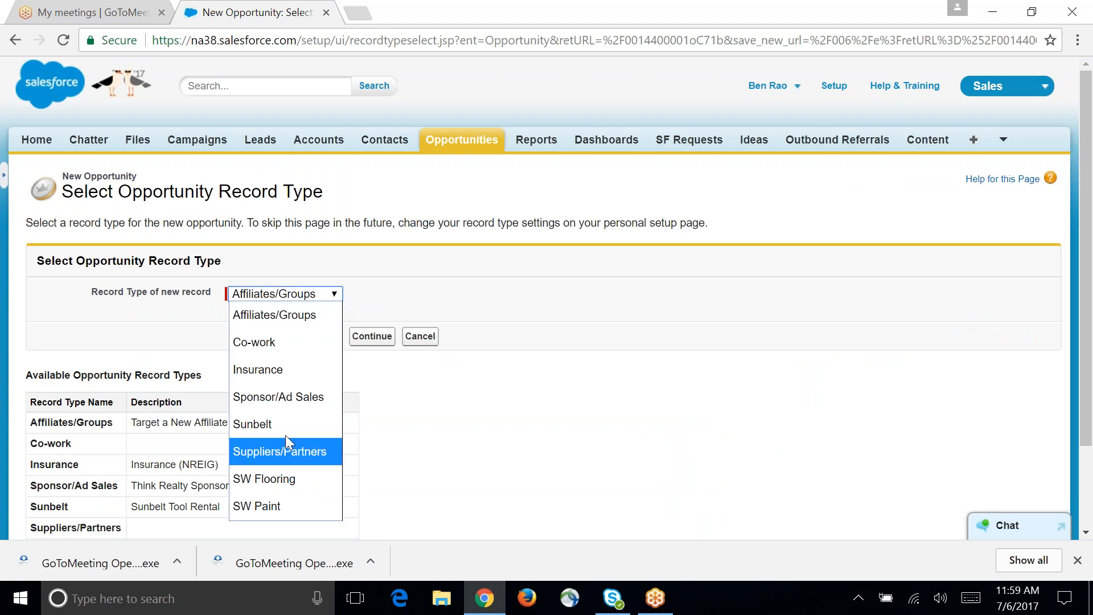
{"action": "left_click", "coordinate": [276, 401]}
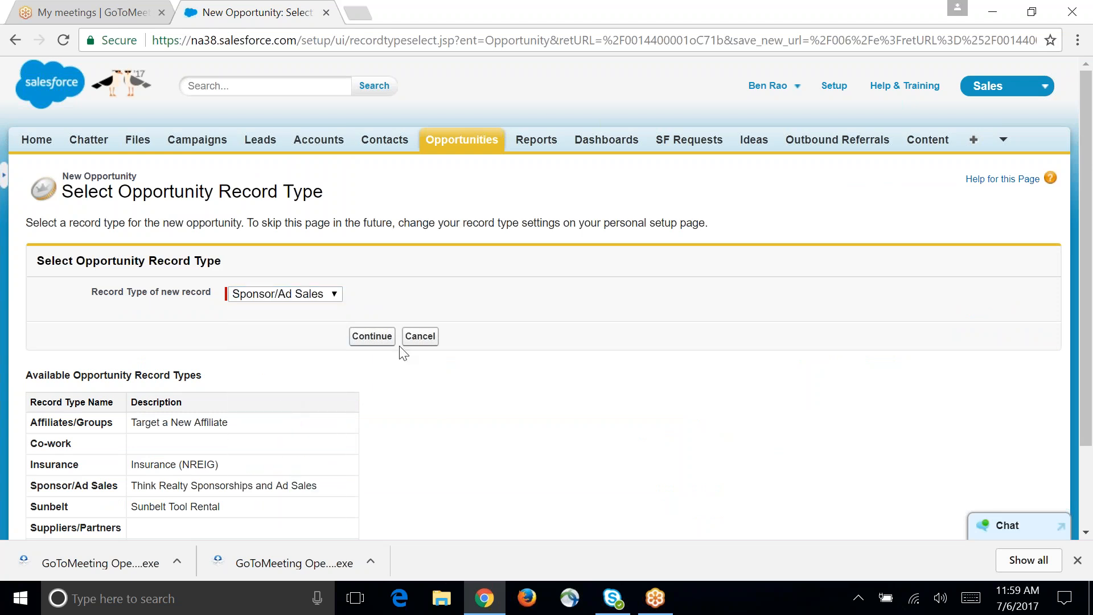
{"action": "left_click", "coordinate": [382, 341]}
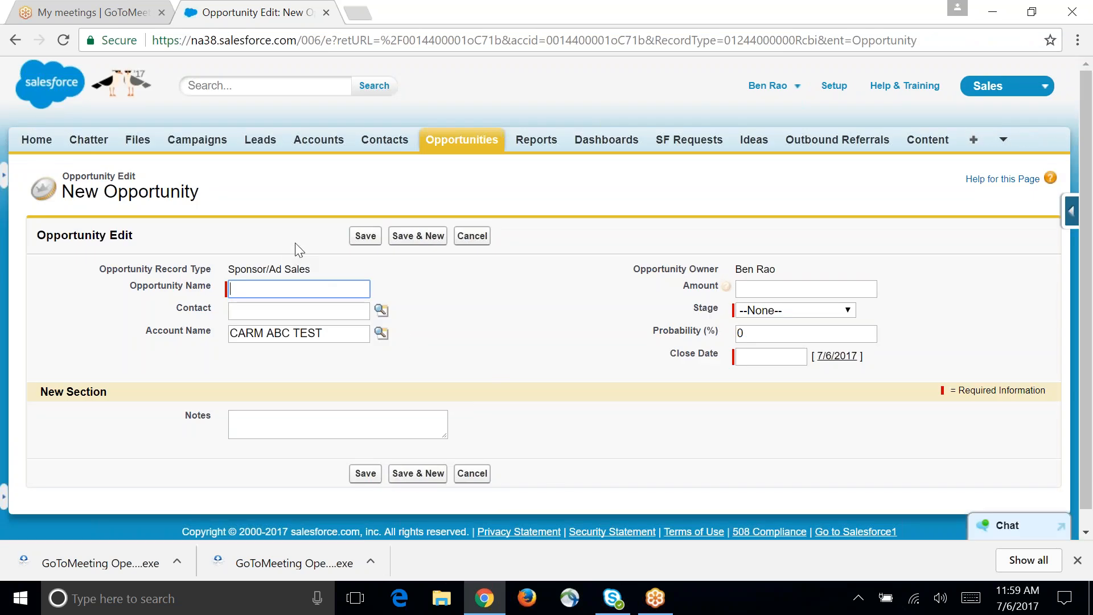
Step: Name the opportunity two, set its stage to Prospecting - Hot and close date to 7/19/2017, and save it
{"action": "type", "text": "two"}
{"action": "left_click", "coordinate": [777, 309]}
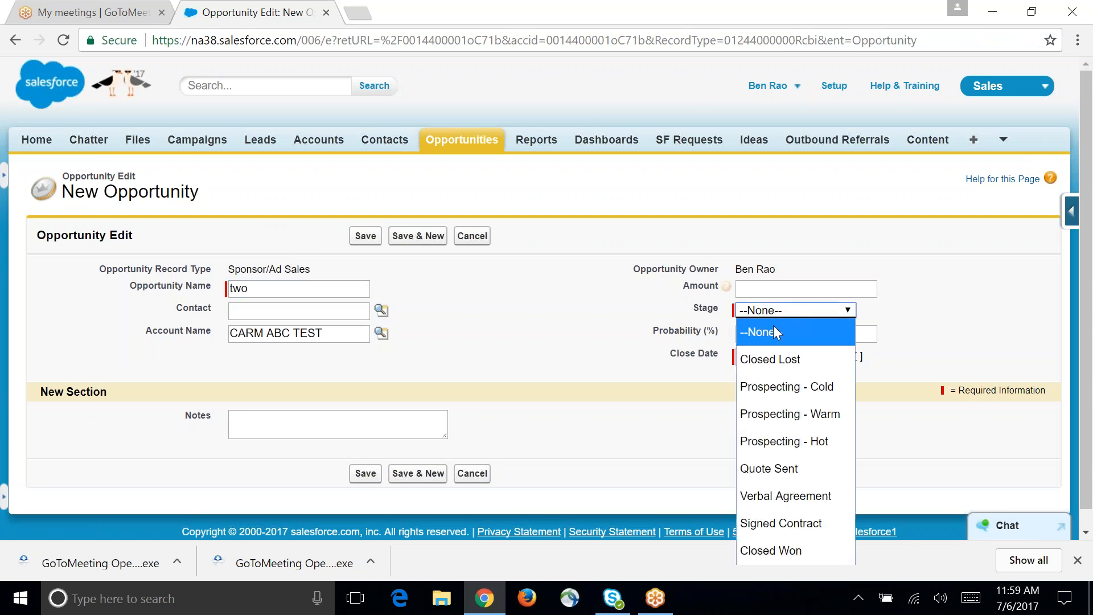
{"action": "left_click", "coordinate": [819, 496]}
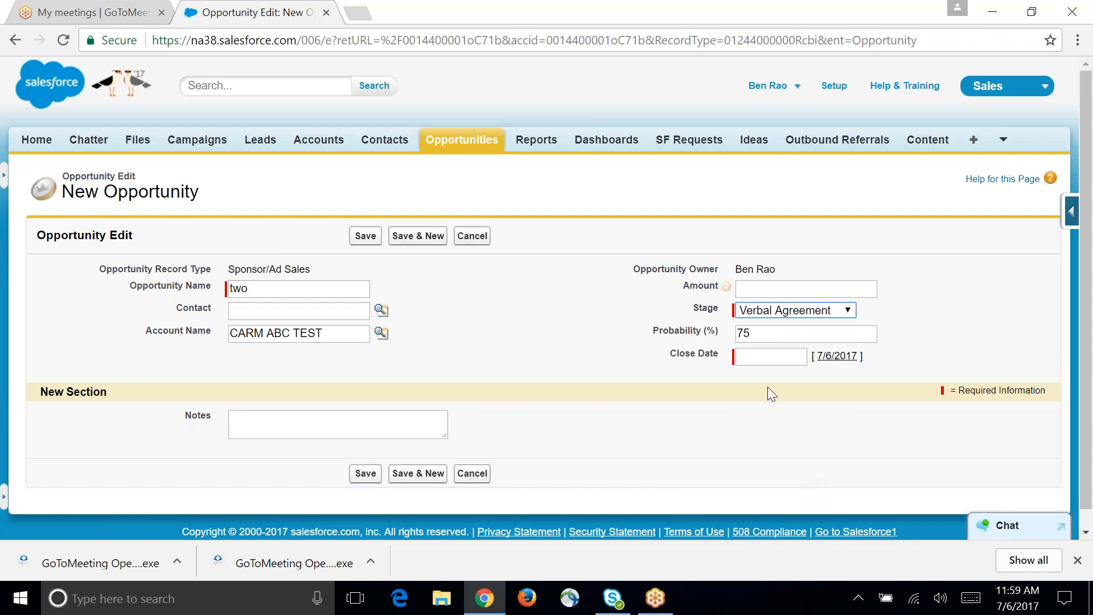
{"action": "left_click", "coordinate": [757, 310]}
{"action": "left_click", "coordinate": [783, 441]}
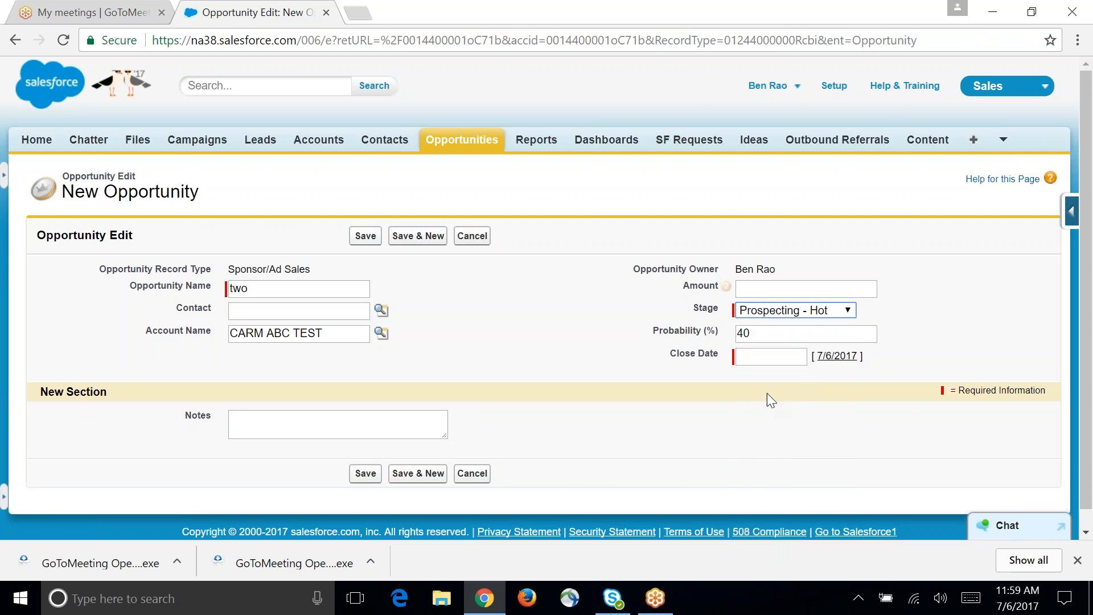
{"action": "left_click", "coordinate": [750, 357]}
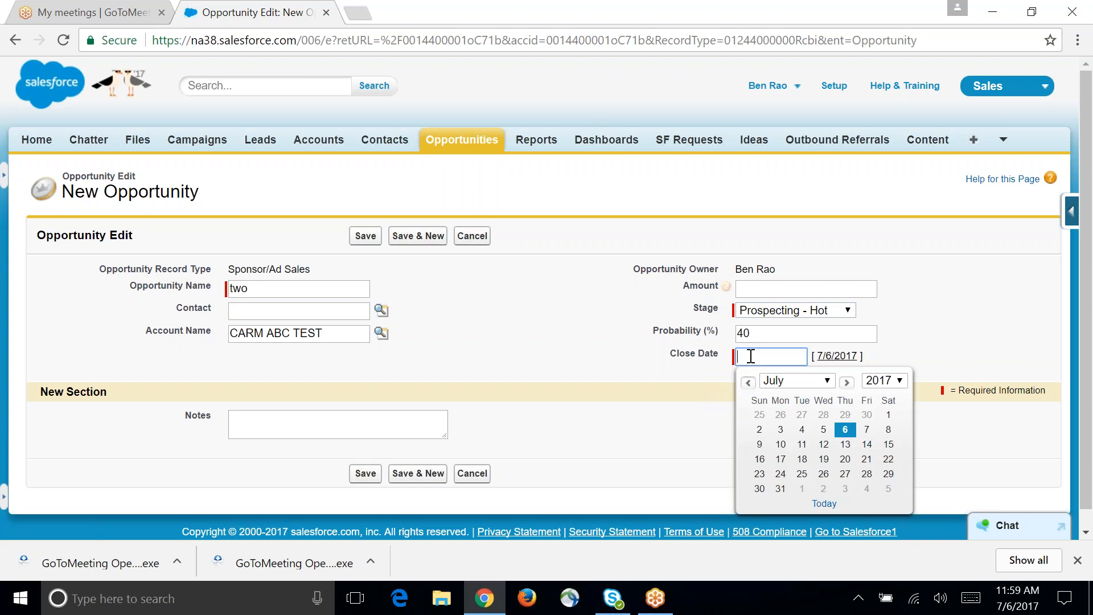
{"action": "left_click", "coordinate": [820, 458]}
{"action": "left_click", "coordinate": [365, 475]}
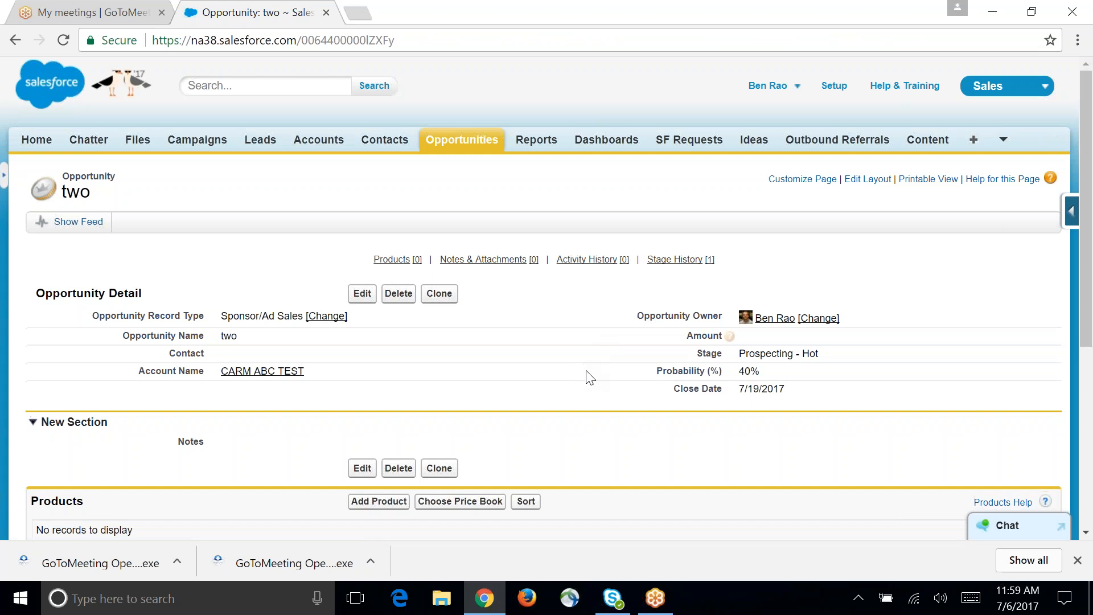
Step: Start adding products to opportunity two and choose the Standard Price Book
{"action": "scroll", "coordinate": [586, 375], "scroll_direction": "down", "scroll_amount": 5}
{"action": "left_click", "coordinate": [364, 188]}
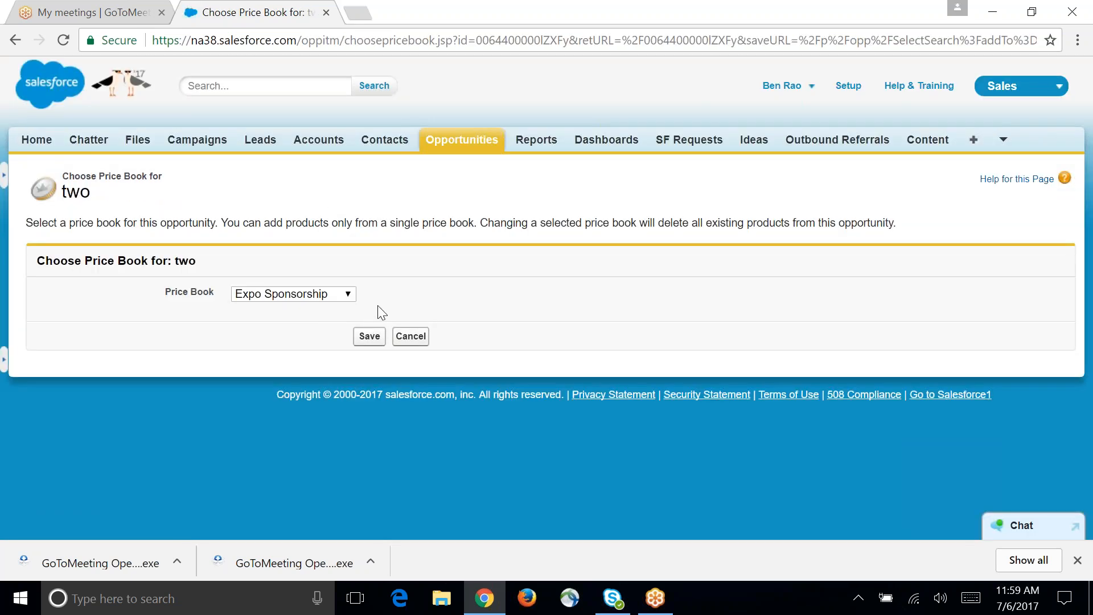
{"action": "left_click", "coordinate": [345, 296]}
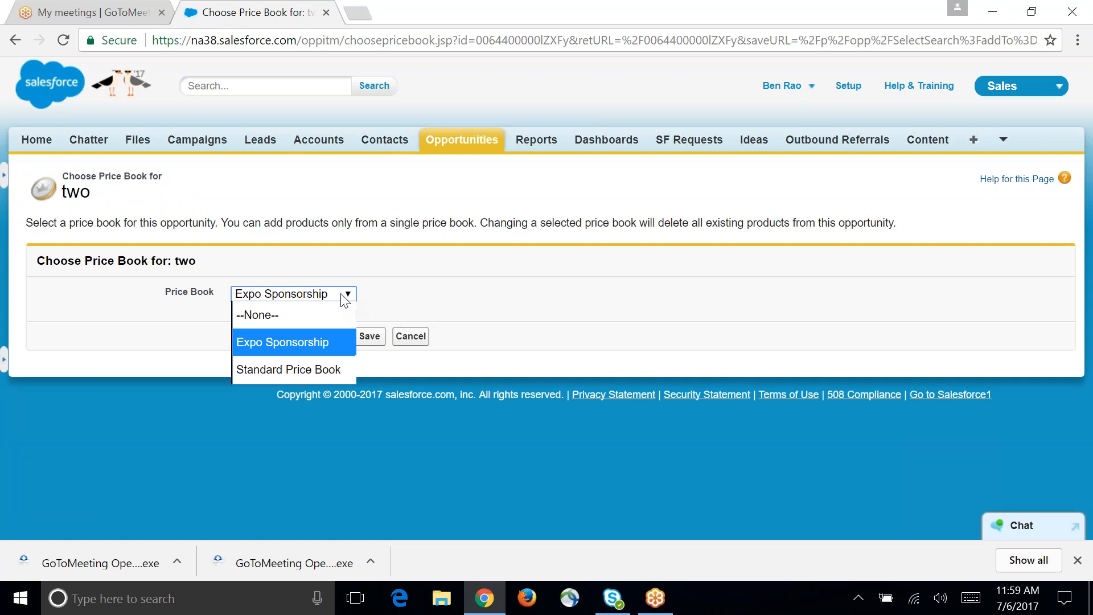
{"action": "left_click", "coordinate": [322, 367]}
{"action": "left_click", "coordinate": [371, 343]}
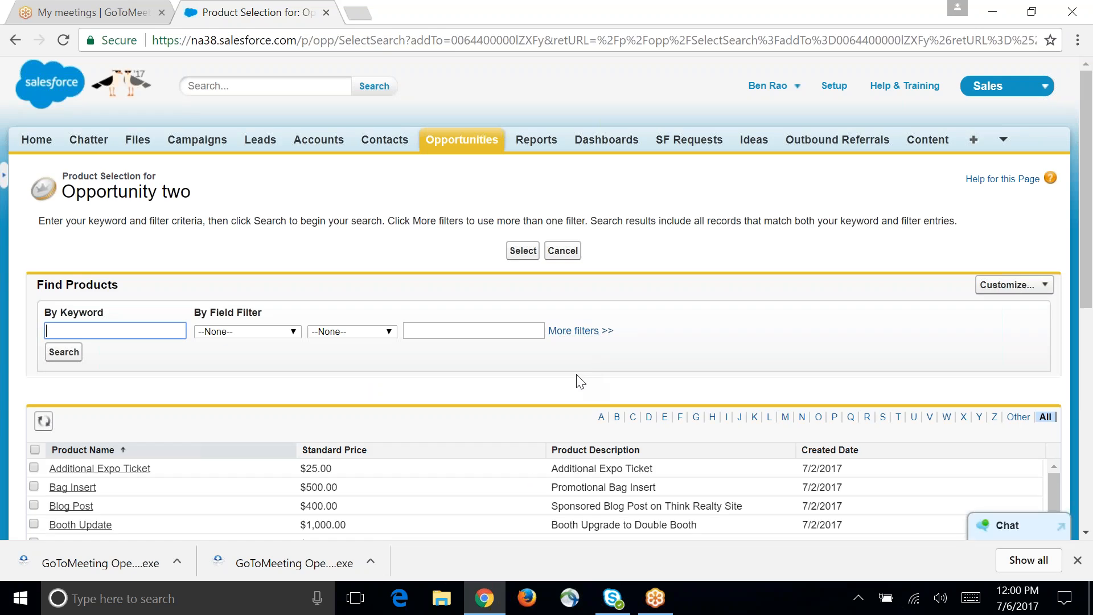
Step: Look through the price book's products and select Additional Expo Ticket for opportunity two
{"action": "scroll", "coordinate": [574, 374], "scroll_direction": "down", "scroll_amount": 6}
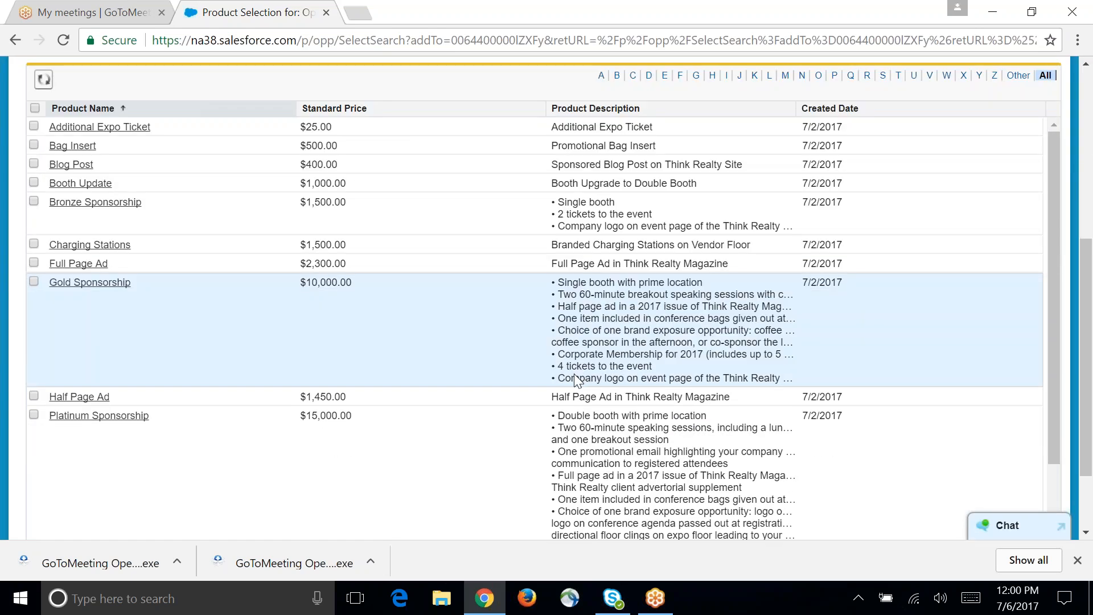
{"action": "scroll", "coordinate": [574, 379], "scroll_direction": "down", "scroll_amount": 4}
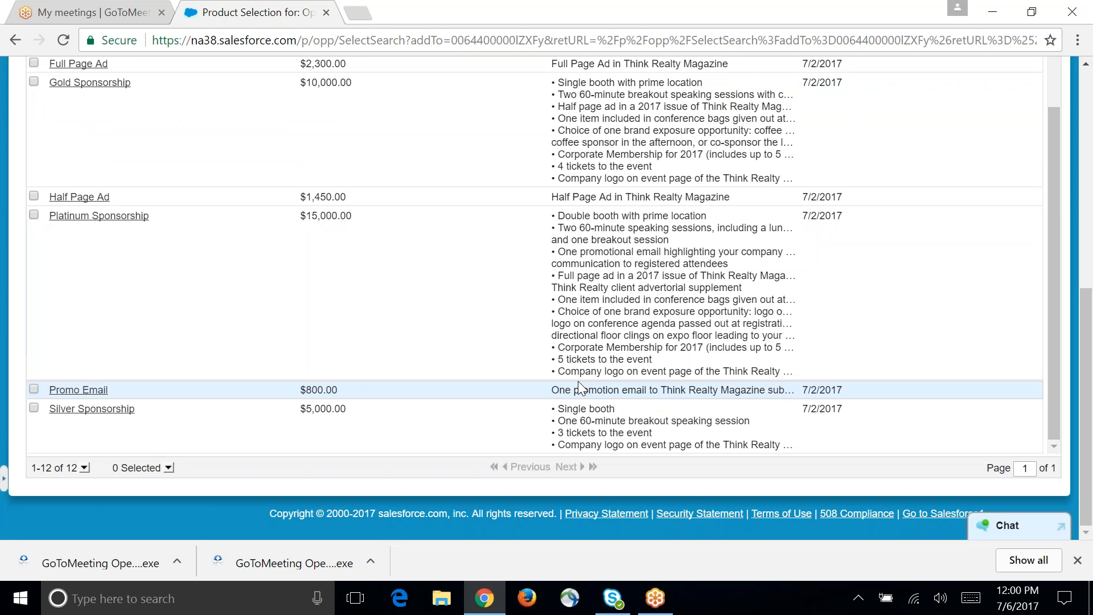
{"action": "scroll", "coordinate": [578, 381], "scroll_direction": "up", "scroll_amount": 1}
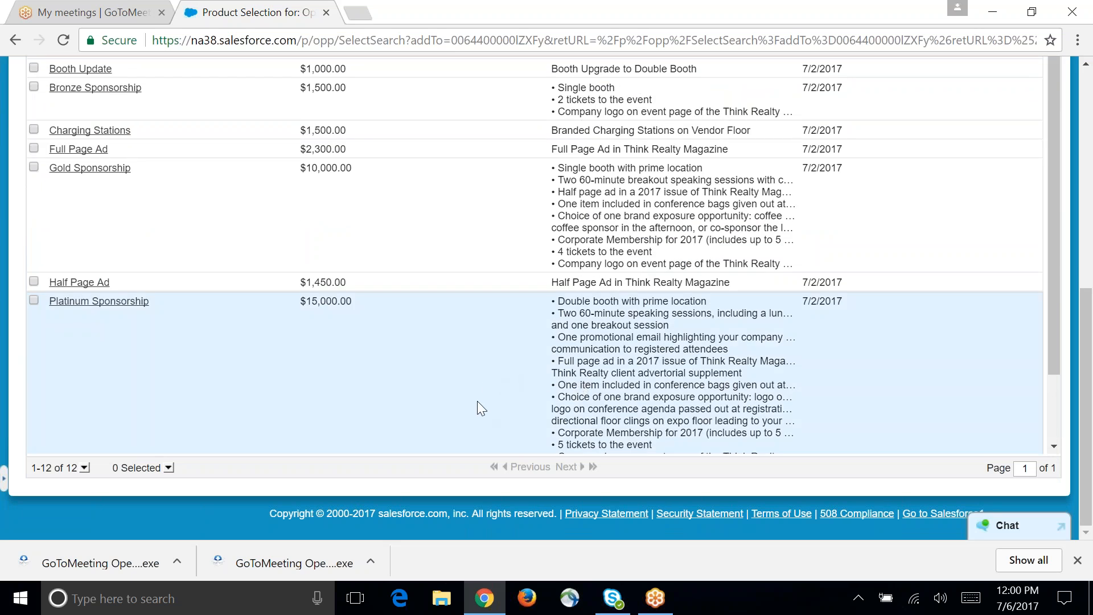
{"action": "scroll", "coordinate": [477, 402], "scroll_direction": "up", "scroll_amount": 3}
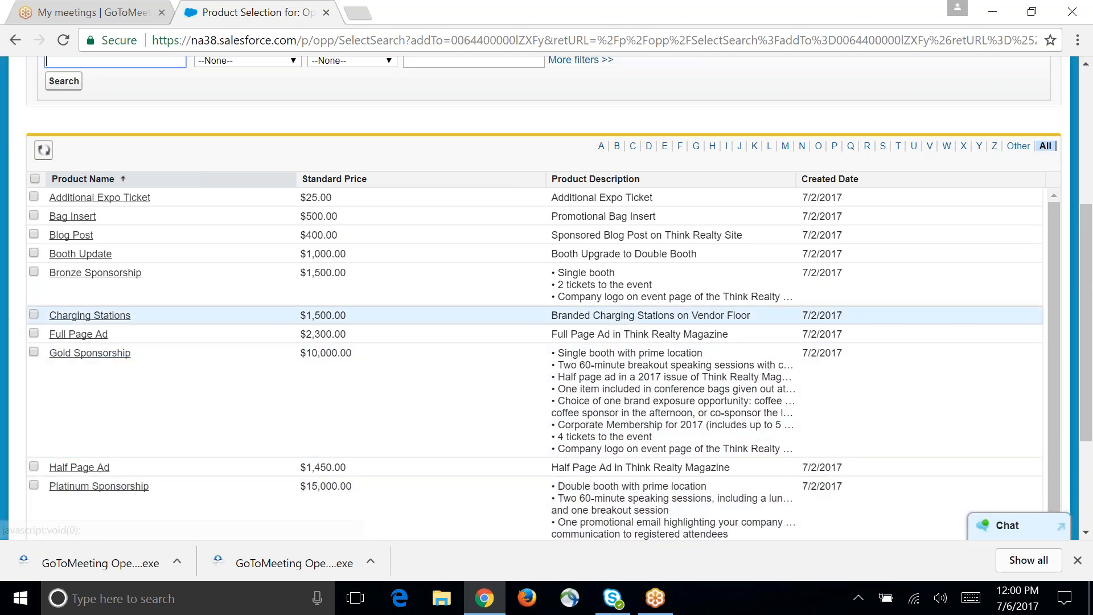
{"action": "left_click", "coordinate": [34, 197]}
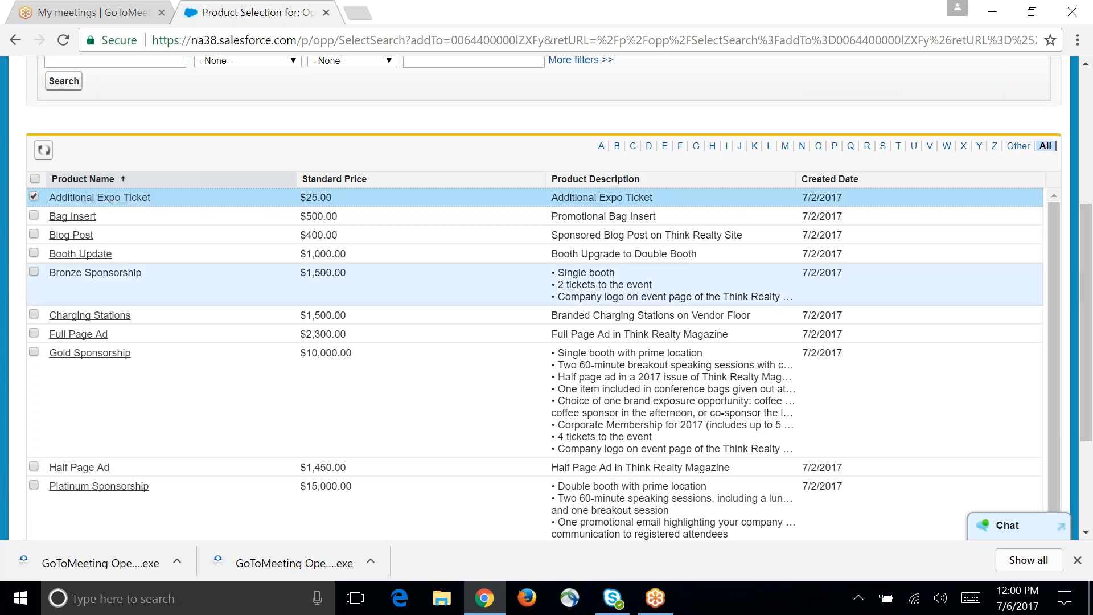
{"action": "scroll", "coordinate": [661, 364], "scroll_direction": "down", "scroll_amount": 2}
{"action": "scroll", "coordinate": [839, 493], "scroll_direction": "down", "scroll_amount": 3}
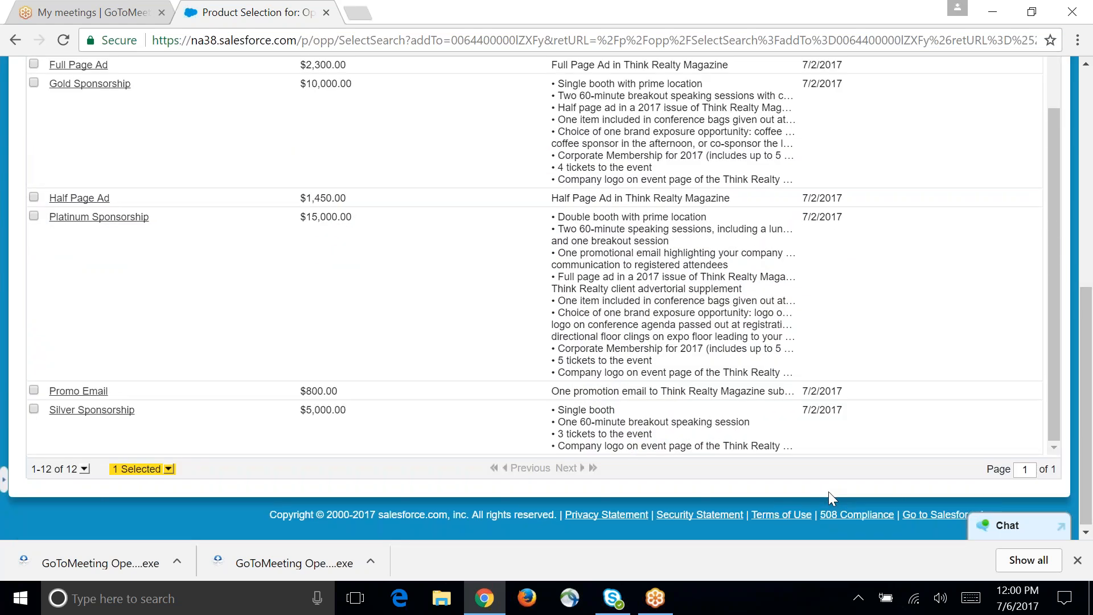
{"action": "scroll", "coordinate": [839, 493], "scroll_direction": "up", "scroll_amount": 8}
{"action": "scroll", "coordinate": [842, 500], "scroll_direction": "up", "scroll_amount": 5}
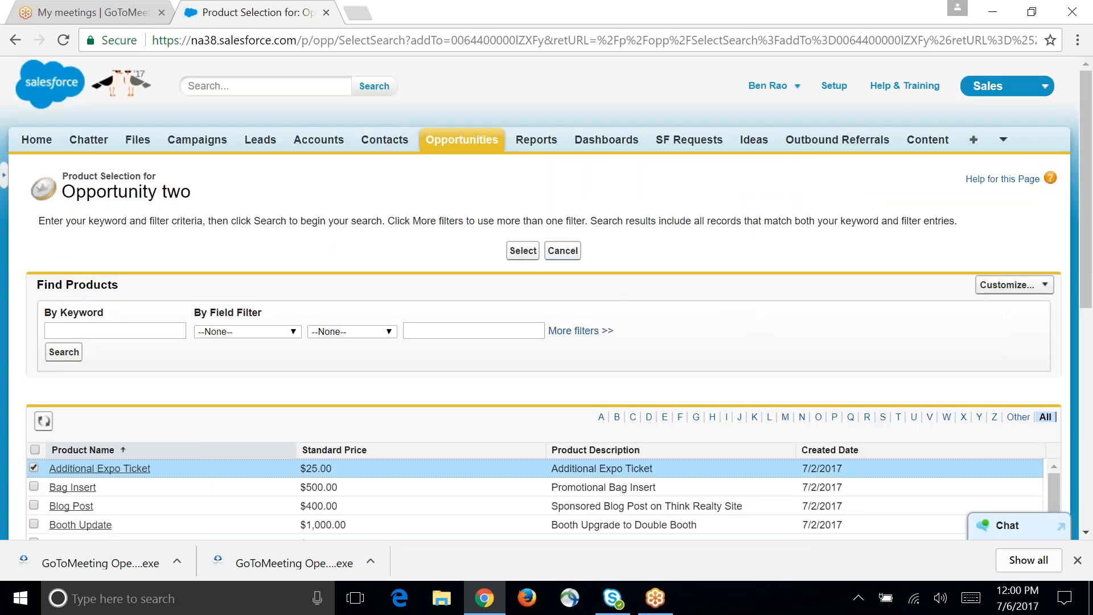
{"action": "left_click", "coordinate": [522, 251]}
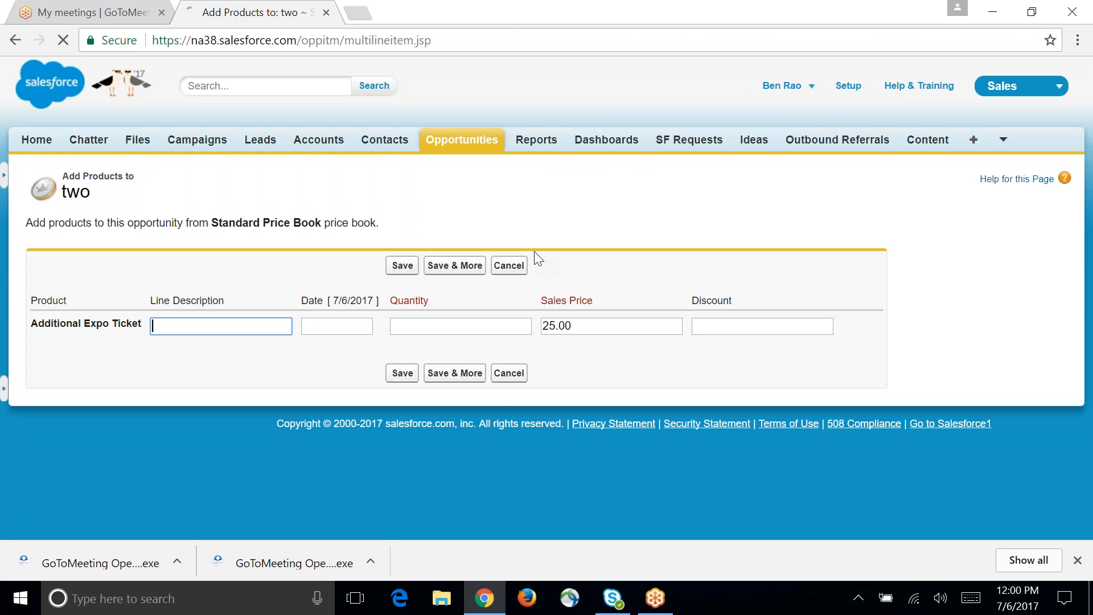
Step: Give Additional Expo Ticket quantity 50, discount 50, date 7/13/2017 and a line description beginning "bulk ticket", and save the product
{"action": "left_click", "coordinate": [498, 329]}
{"action": "type", "text": "50"}
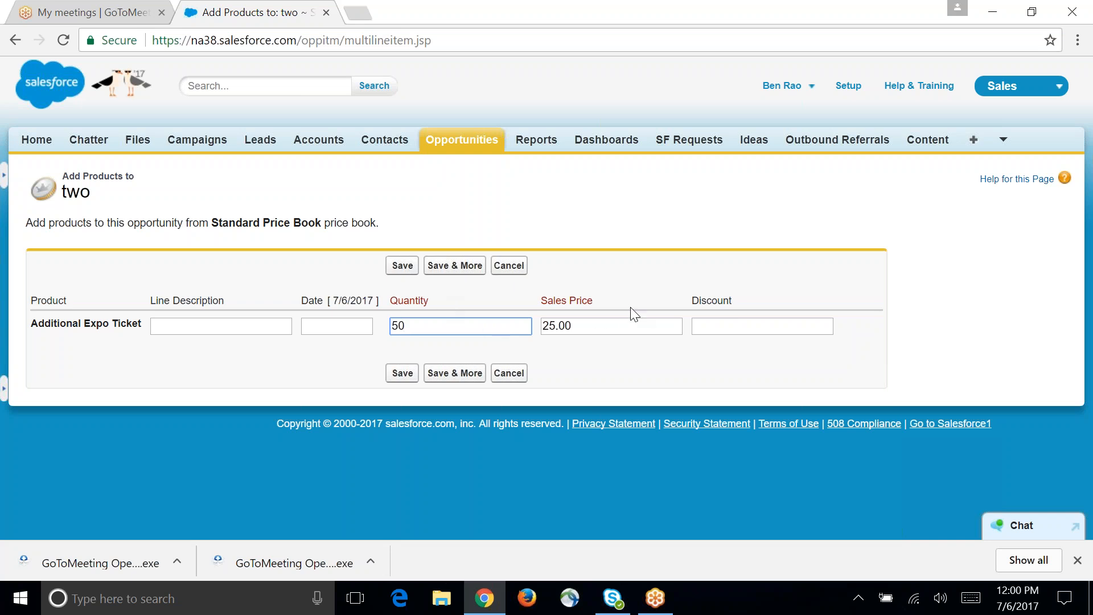
{"action": "left_click", "coordinate": [639, 356]}
{"action": "left_click", "coordinate": [722, 327]}
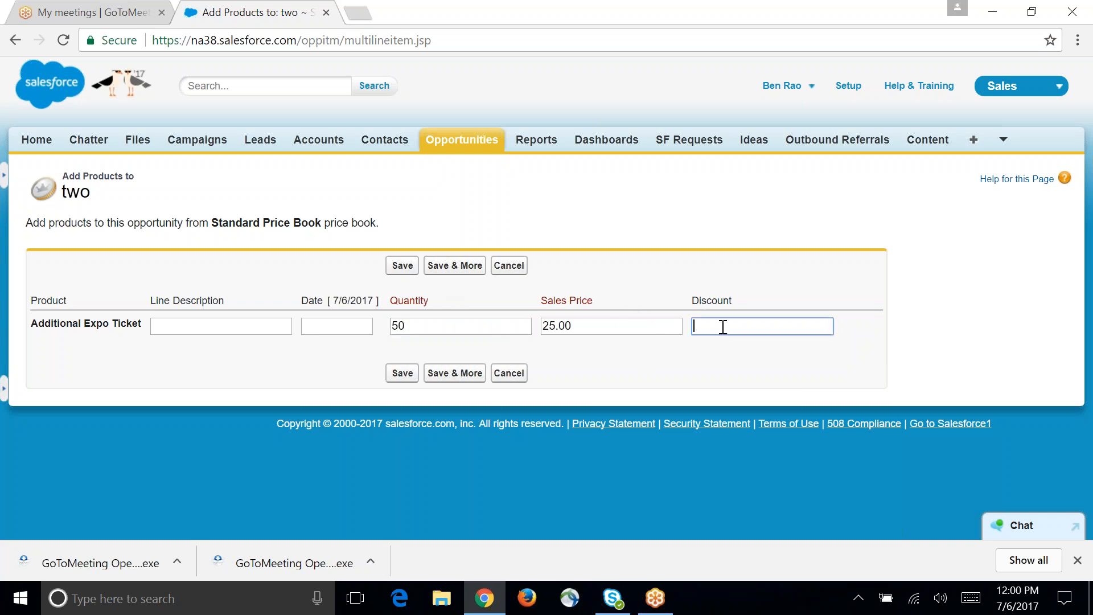
{"action": "type", "text": "50"}
{"action": "left_click", "coordinate": [351, 326]}
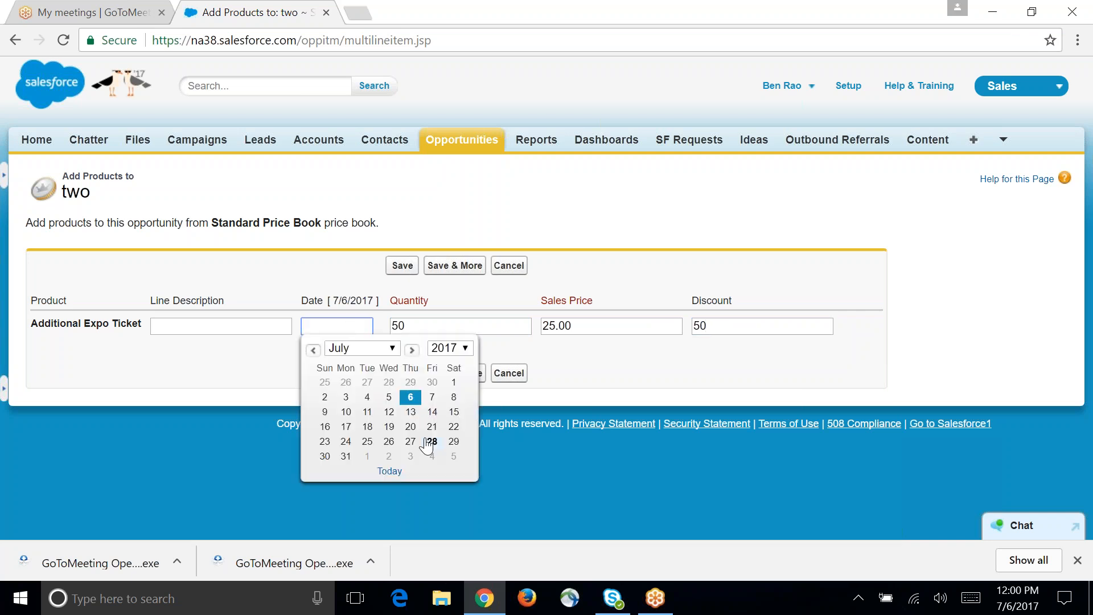
{"action": "left_click", "coordinate": [410, 412]}
{"action": "left_click", "coordinate": [225, 328]}
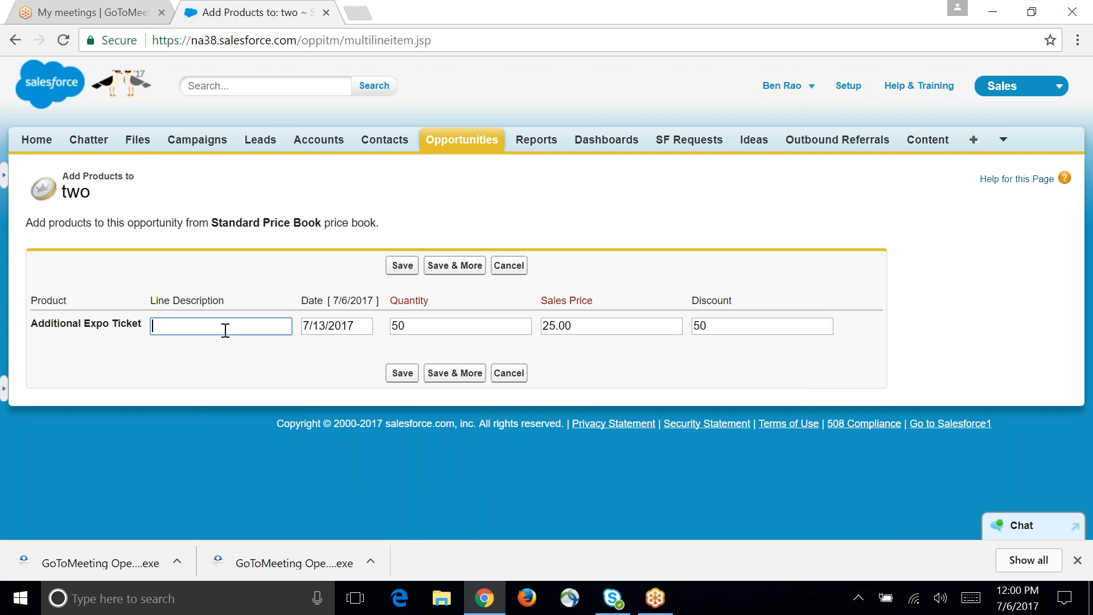
{"action": "type", "text": "bulk ticket purchase"}
{"action": "left_click", "coordinate": [402, 376]}
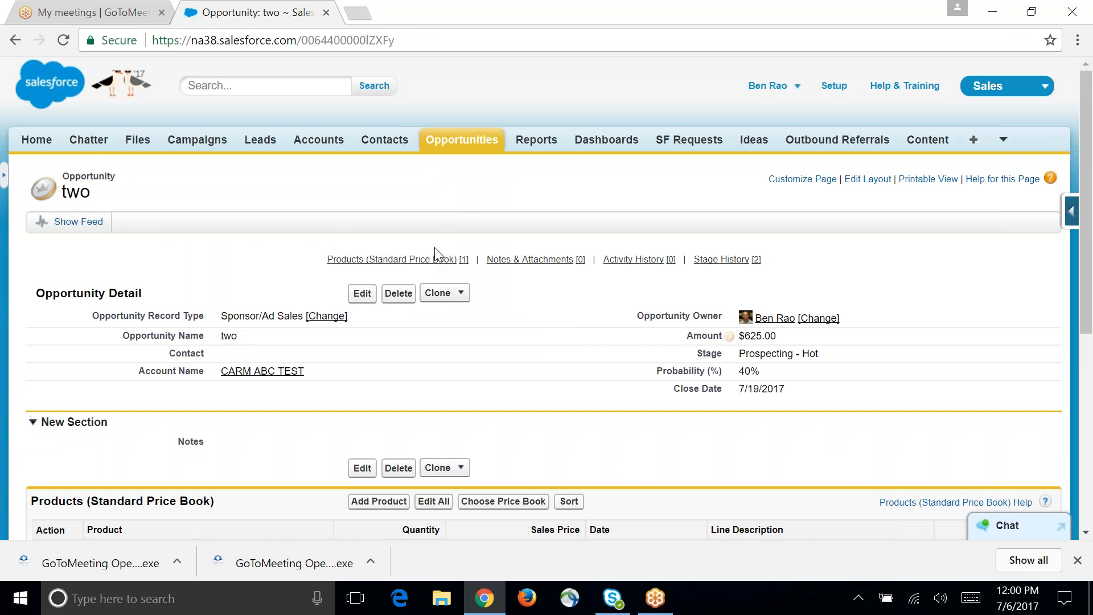
Step: Review the saved product on opportunity two, and return to the CARM ABC TEST account to check its opportunities
{"action": "scroll", "coordinate": [308, 254], "scroll_direction": "down", "scroll_amount": 4}
{"action": "scroll", "coordinate": [312, 259], "scroll_direction": "up", "scroll_amount": 4}
{"action": "mouse_move", "coordinate": [293, 373]}
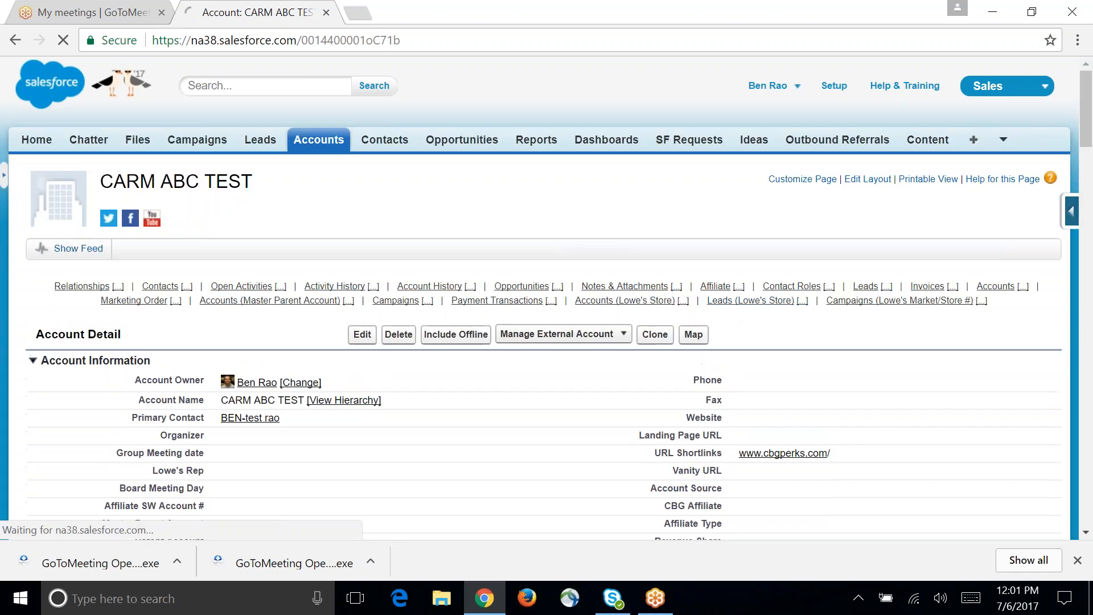
{"action": "mouse_move", "coordinate": [546, 290]}
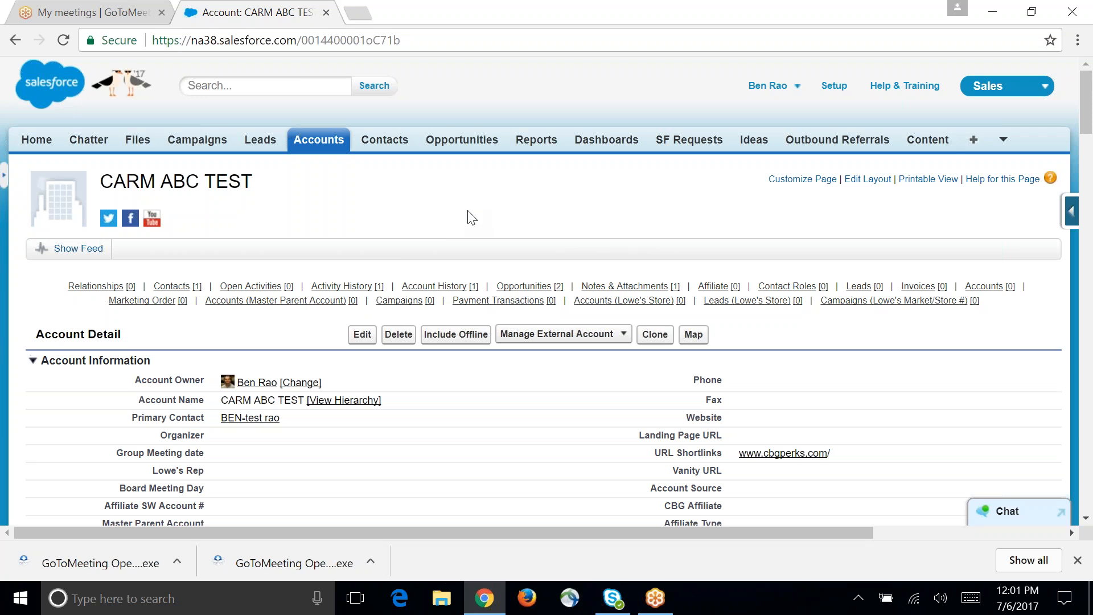
{"action": "left_click", "coordinate": [255, 86]}
{"action": "type", "text": "e"}
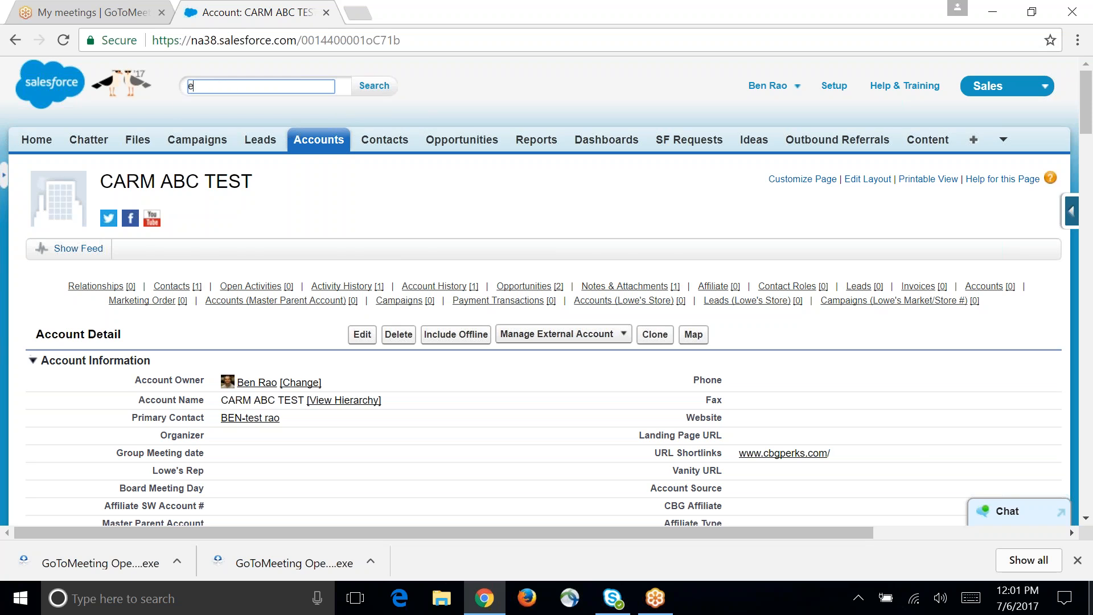
{"action": "type", "text": "qui*"}
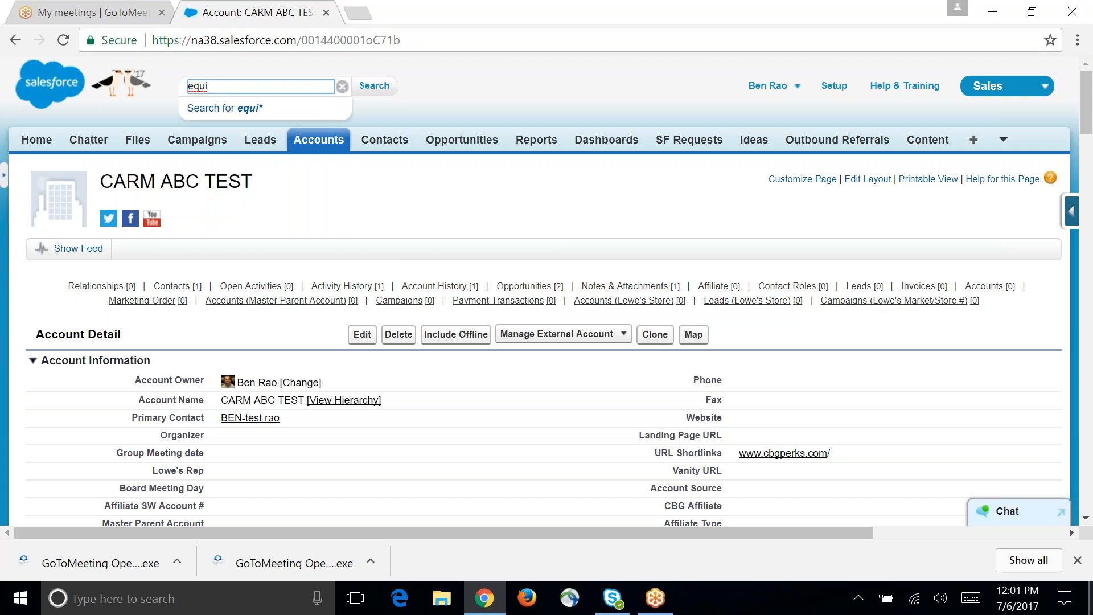
{"action": "key", "text": "BackSpace"}
{"action": "key", "text": "BackSpace"}
{"action": "key", "text": "BackSpace"}
{"action": "key", "text": "BackSpace"}
Step: Search all records for the wildcard term *stream*
{"action": "type", "text": "*s"}
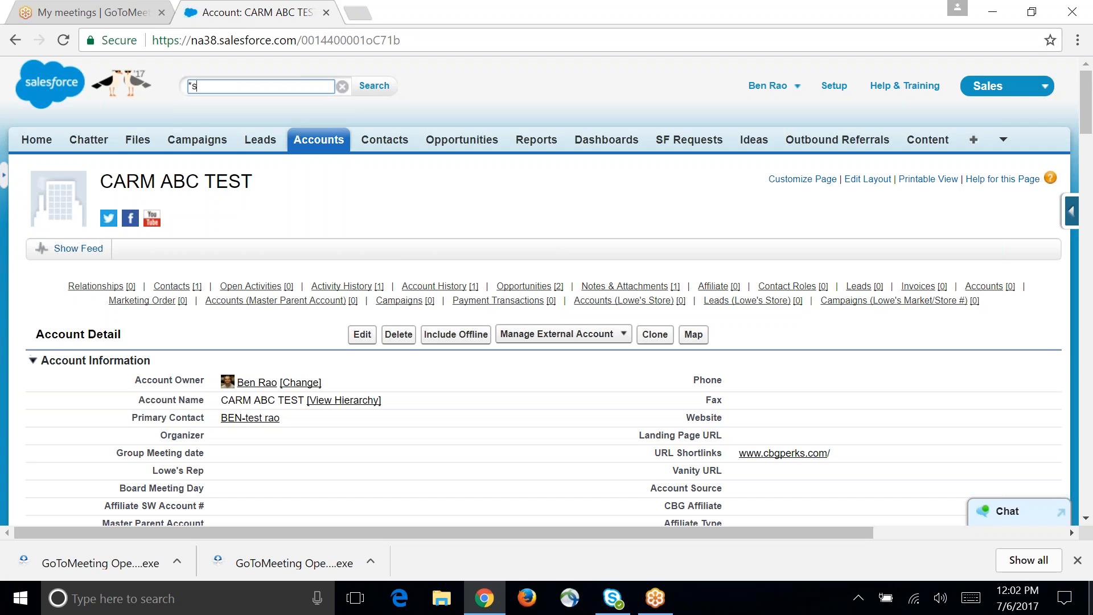
{"action": "type", "text": "tream*"}
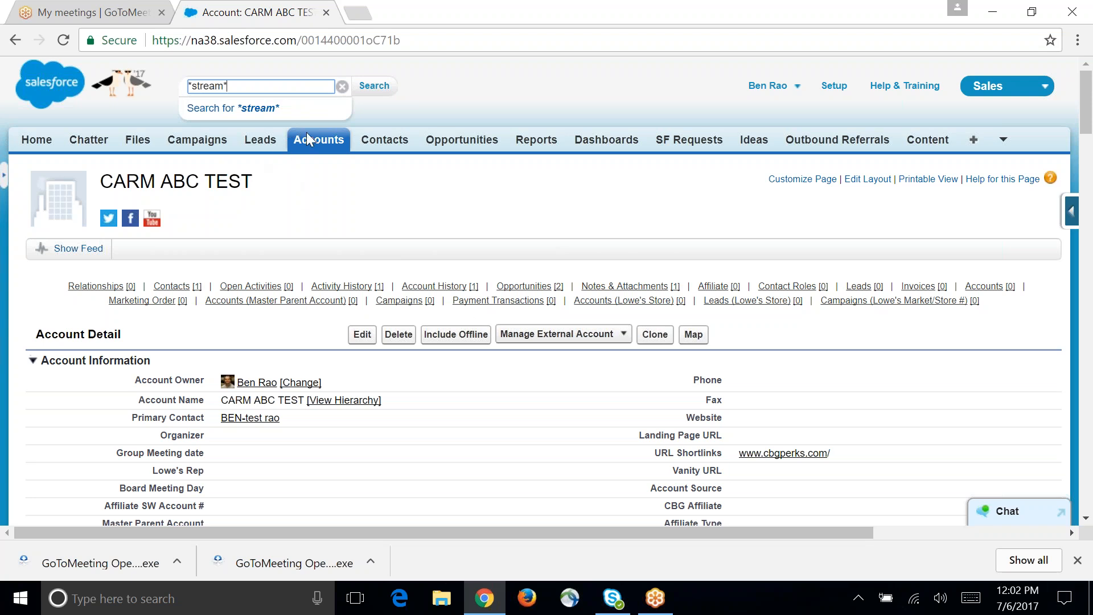
{"action": "left_click", "coordinate": [369, 86]}
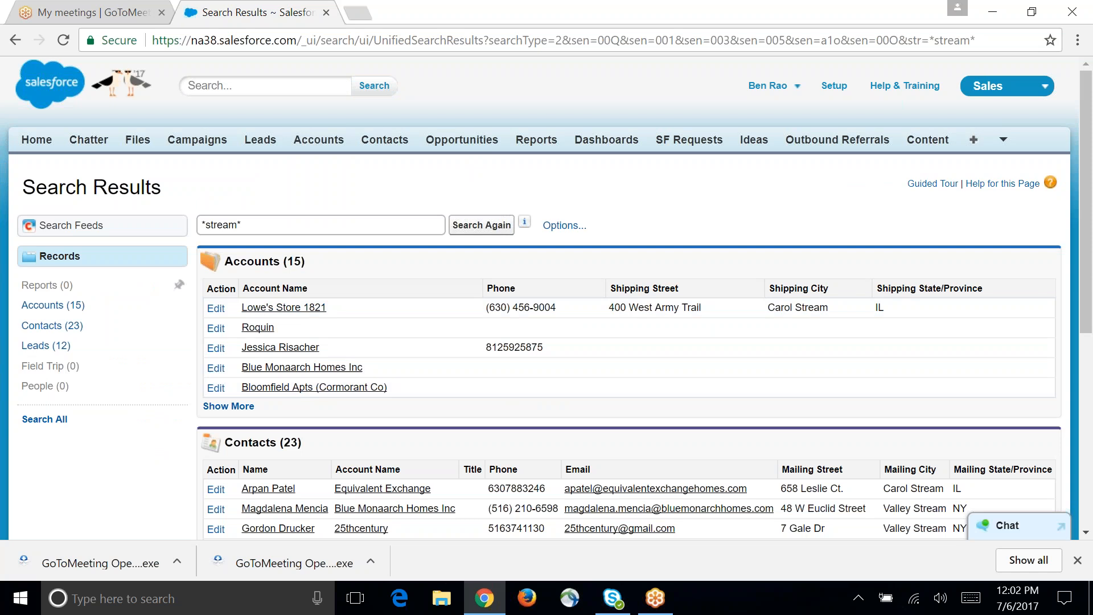
Step: Show the full list of accounts matching *stream* and sort it by account name
{"action": "left_click", "coordinate": [245, 407]}
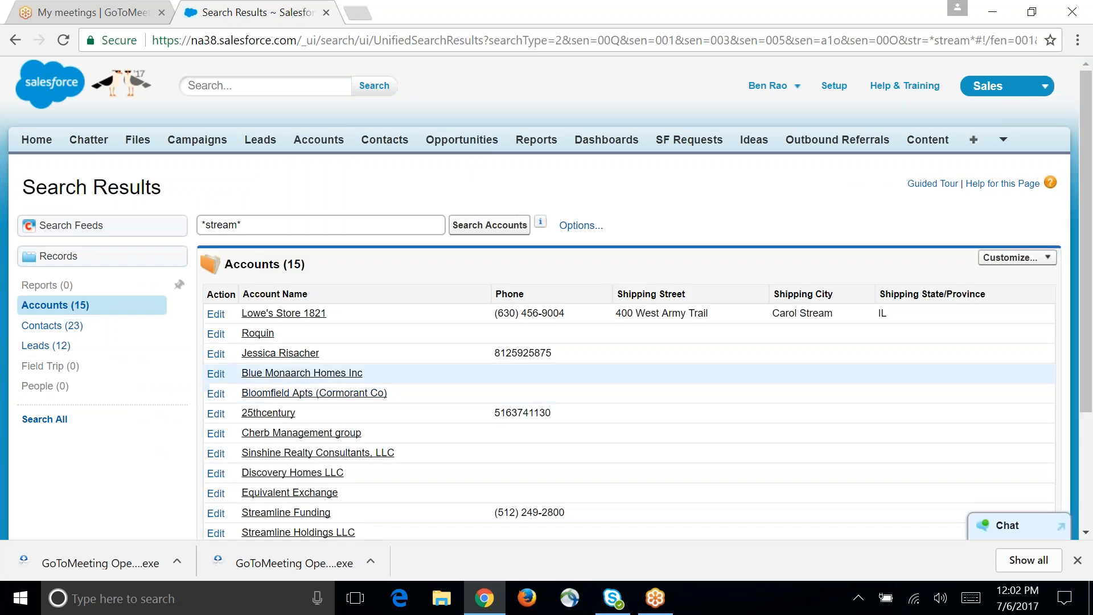
{"action": "scroll", "coordinate": [371, 376], "scroll_direction": "down", "scroll_amount": 1}
{"action": "left_click", "coordinate": [259, 209]}
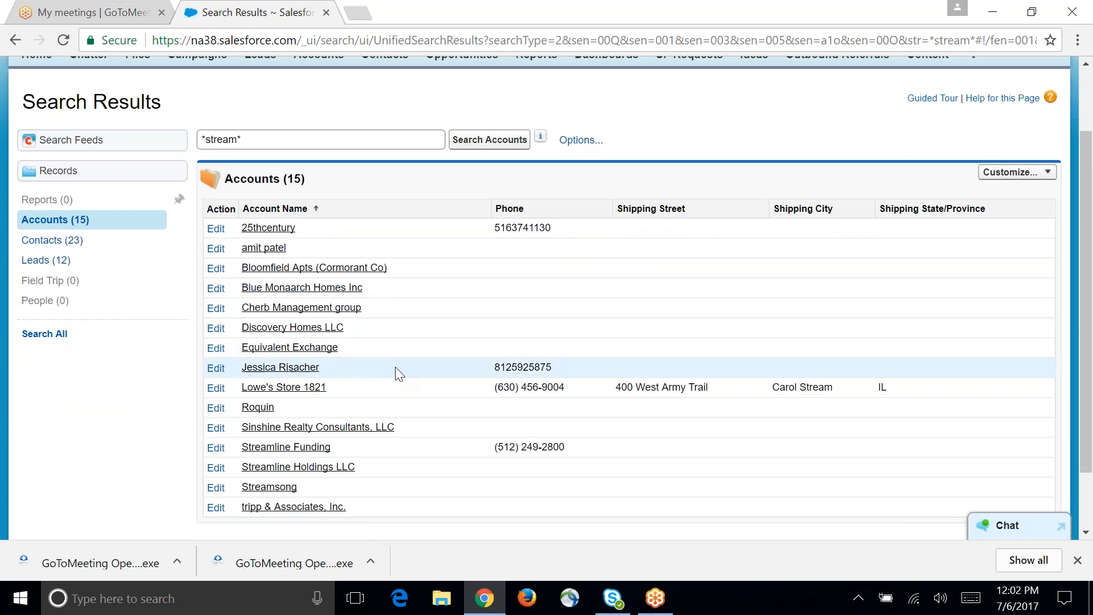
{"action": "scroll", "coordinate": [396, 369], "scroll_direction": "down", "scroll_amount": 1}
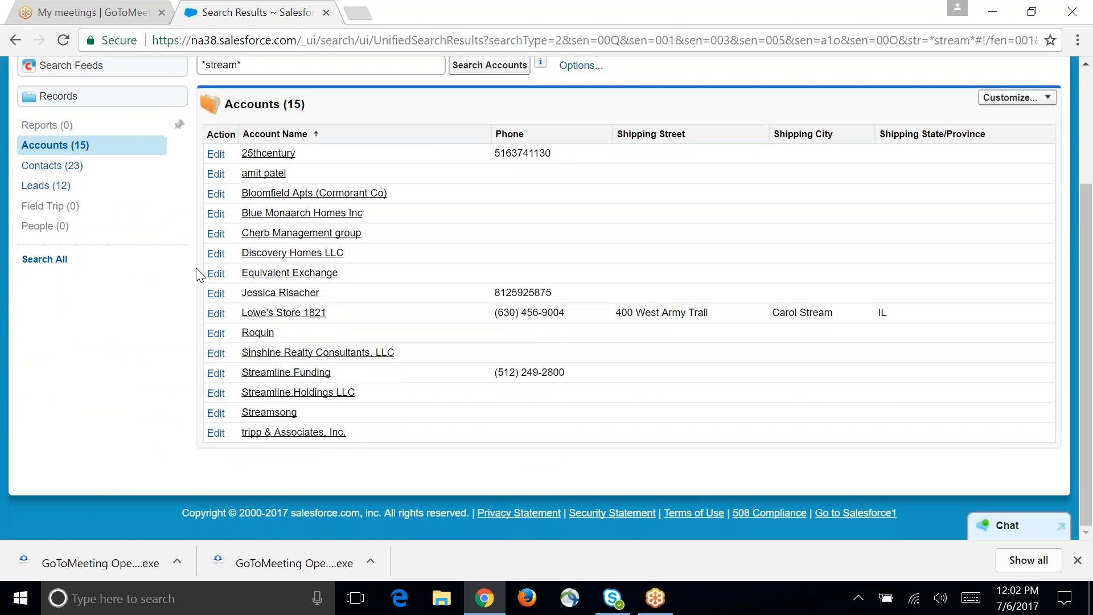
{"action": "scroll", "coordinate": [199, 275], "scroll_direction": "up", "scroll_amount": 3}
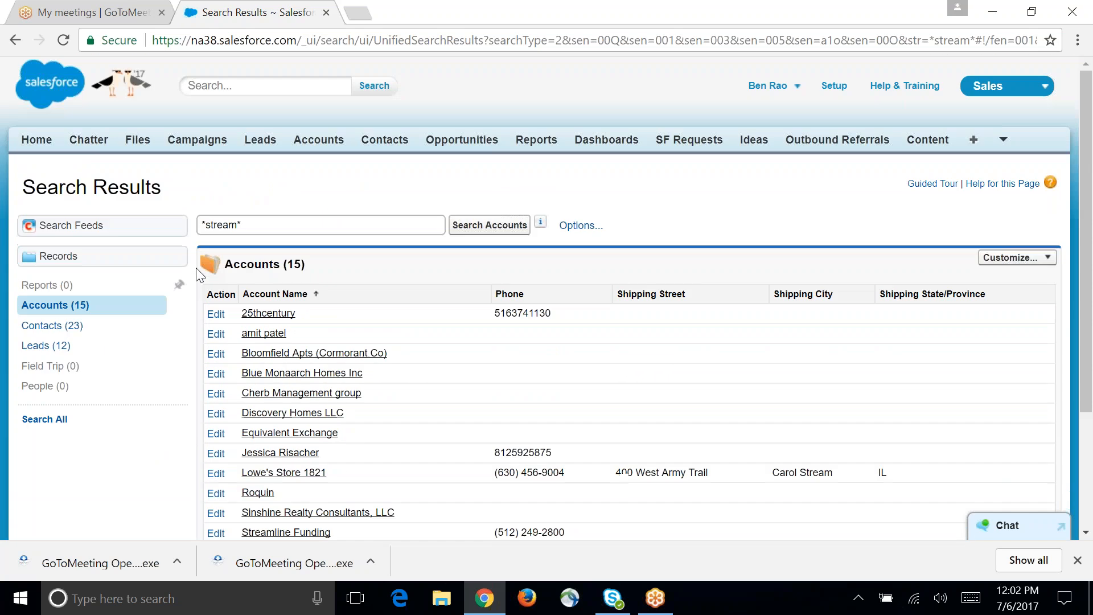
Step: Return to the combined *stream* results and show the full list of matching contacts
{"action": "left_click", "coordinate": [11, 42]}
{"action": "scroll", "coordinate": [319, 458], "scroll_direction": "down", "scroll_amount": 3}
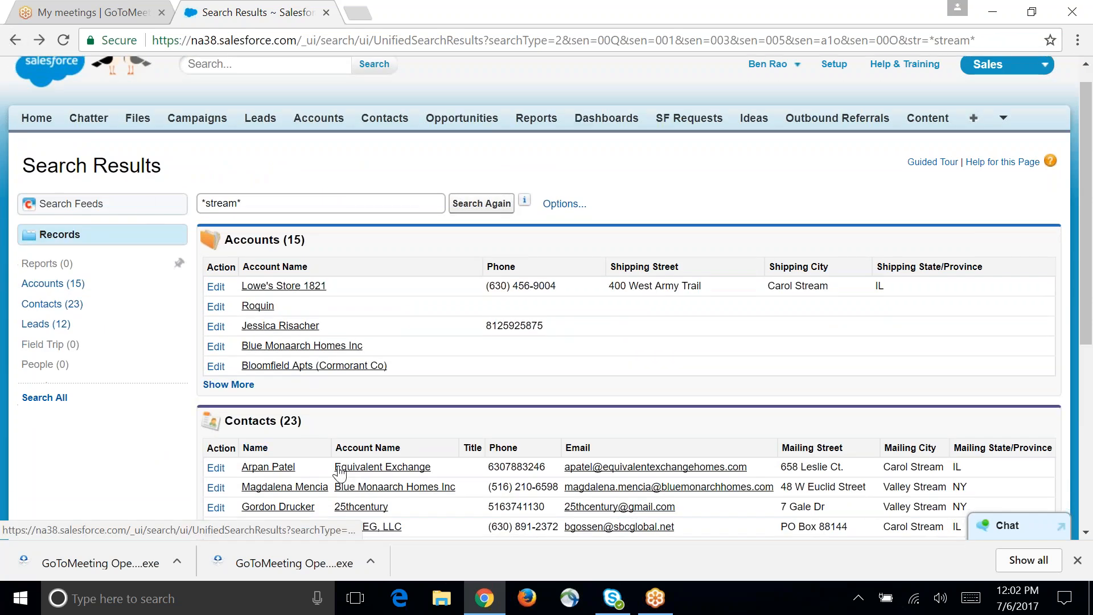
{"action": "left_click", "coordinate": [228, 416]}
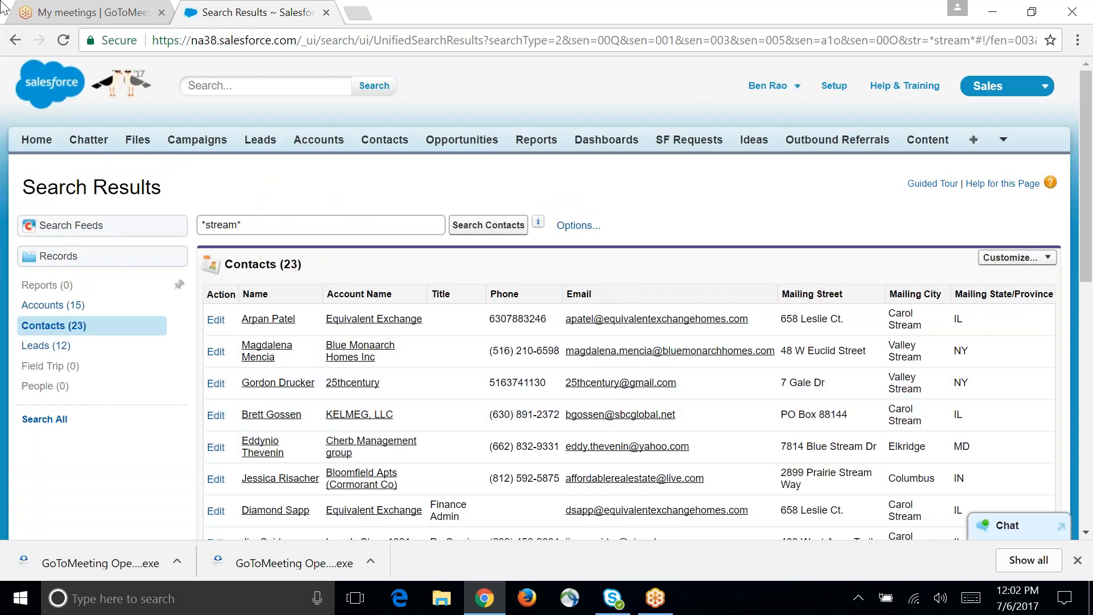
Step: Search all records for kingdom* and show the full list of matching accounts
{"action": "left_click", "coordinate": [269, 91]}
{"action": "type", "text": "ki"}
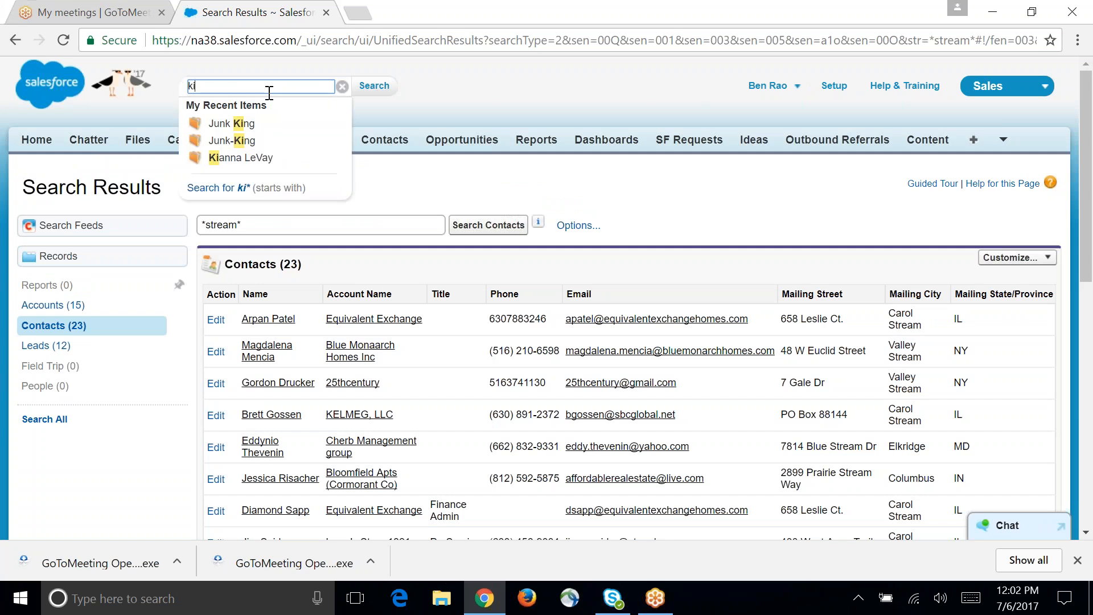
{"action": "type", "text": "ngdom*"}
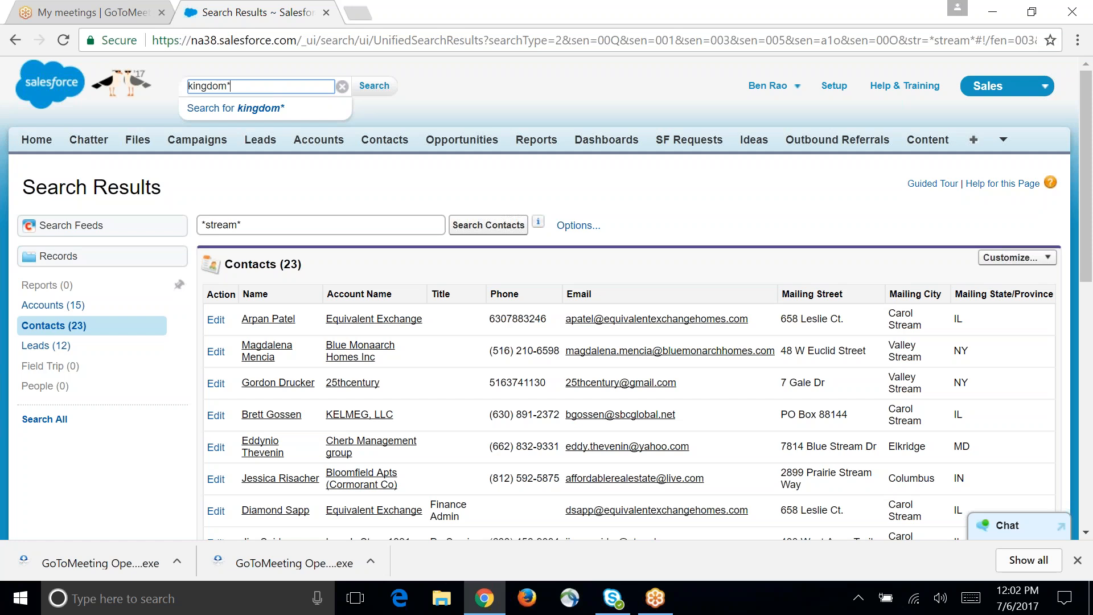
{"action": "key", "text": "Return"}
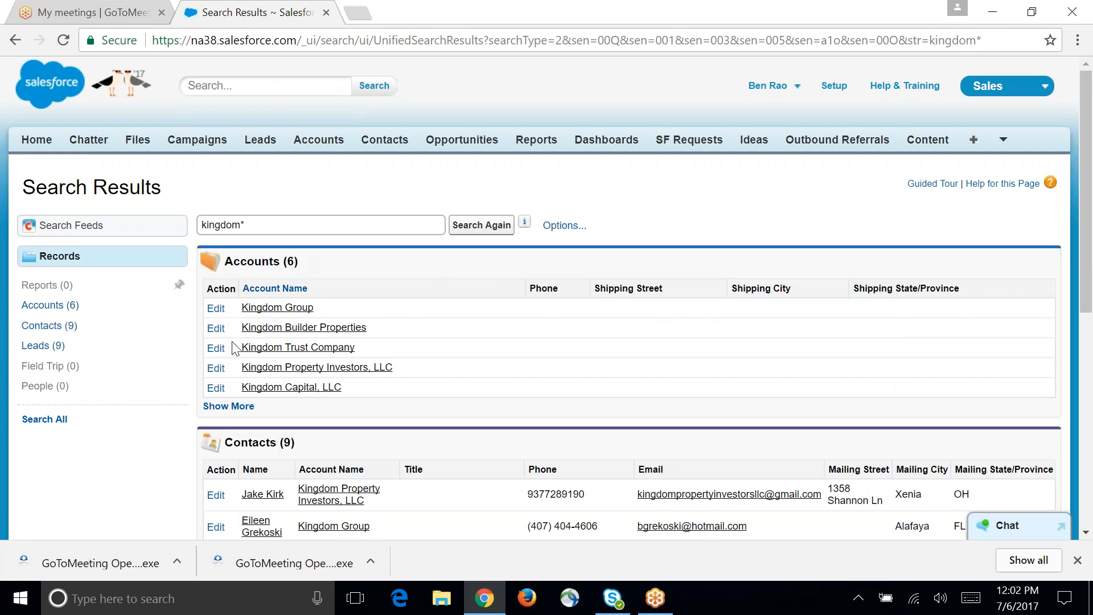
{"action": "left_click", "coordinate": [233, 406]}
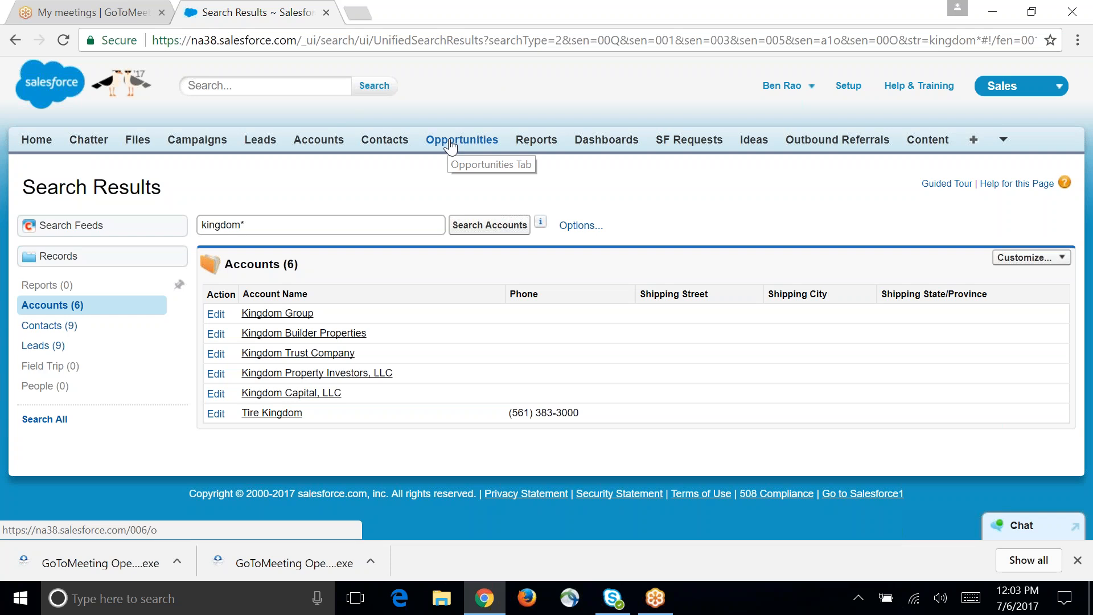
Step: Open the BIG Opp opportunity from the recent opportunities and look over its details and products
{"action": "left_click", "coordinate": [490, 140]}
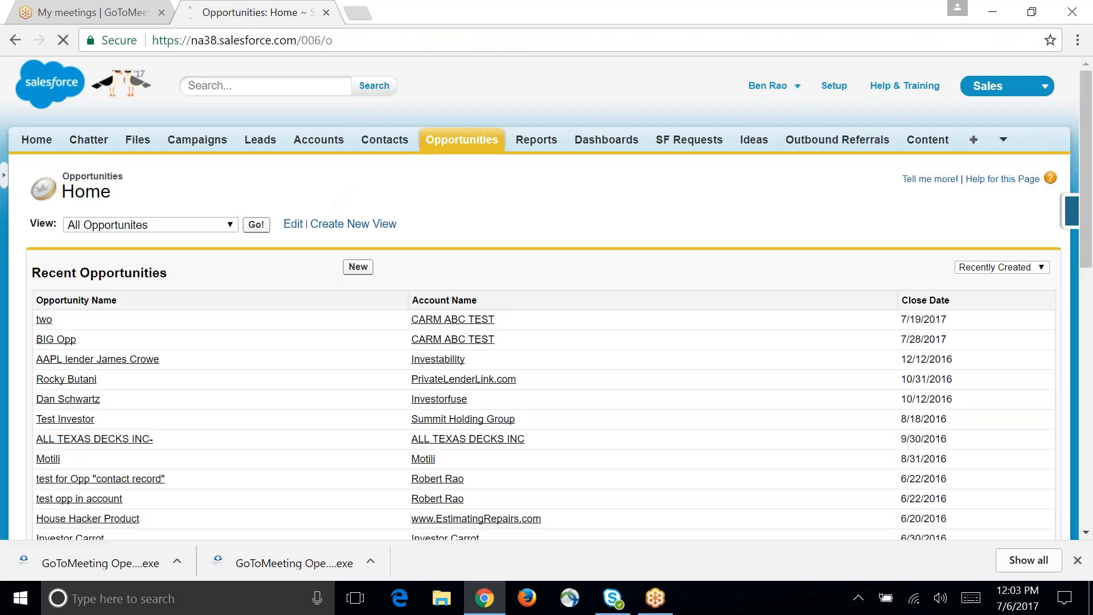
{"action": "left_click", "coordinate": [57, 340]}
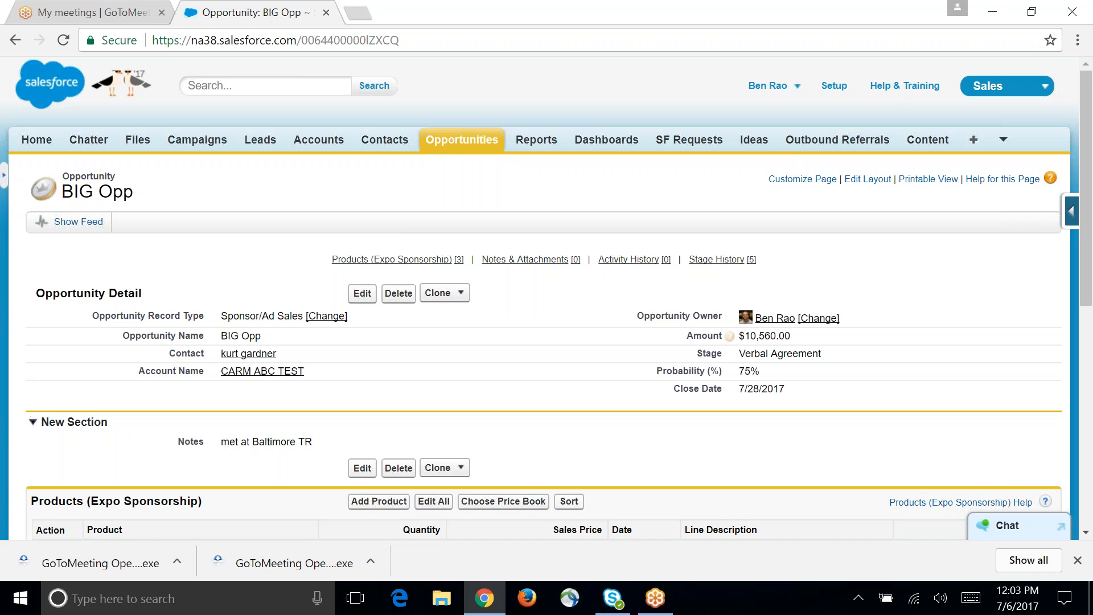
{"action": "scroll", "coordinate": [618, 378], "scroll_direction": "down", "scroll_amount": 2}
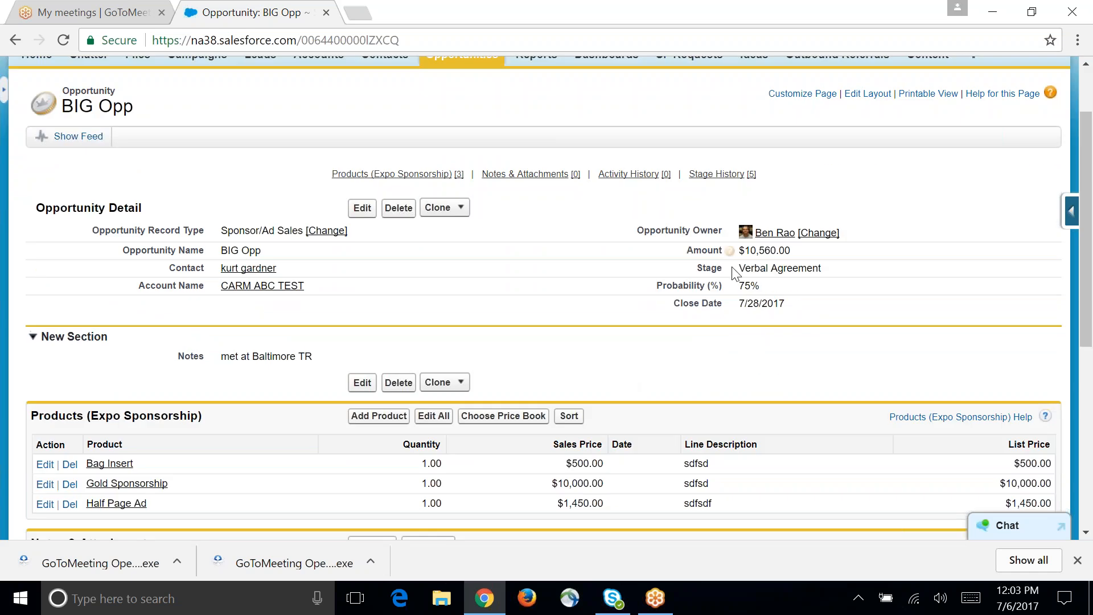
Step: Set BIG Opp's stage to Signed Contract and save the opportunity
{"action": "double_click", "coordinate": [775, 272]}
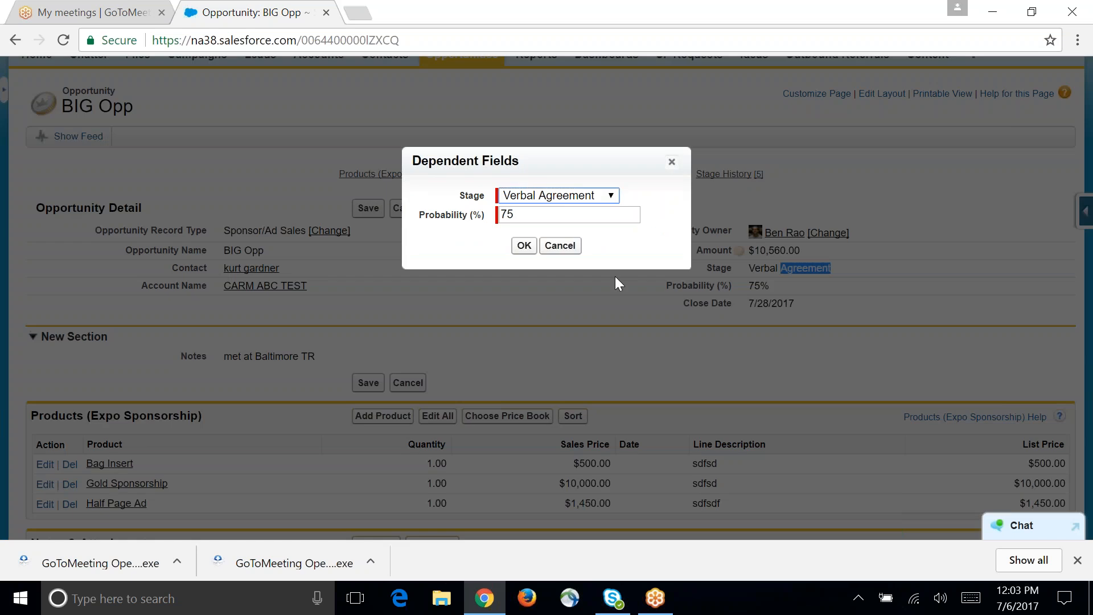
{"action": "left_click", "coordinate": [586, 200]}
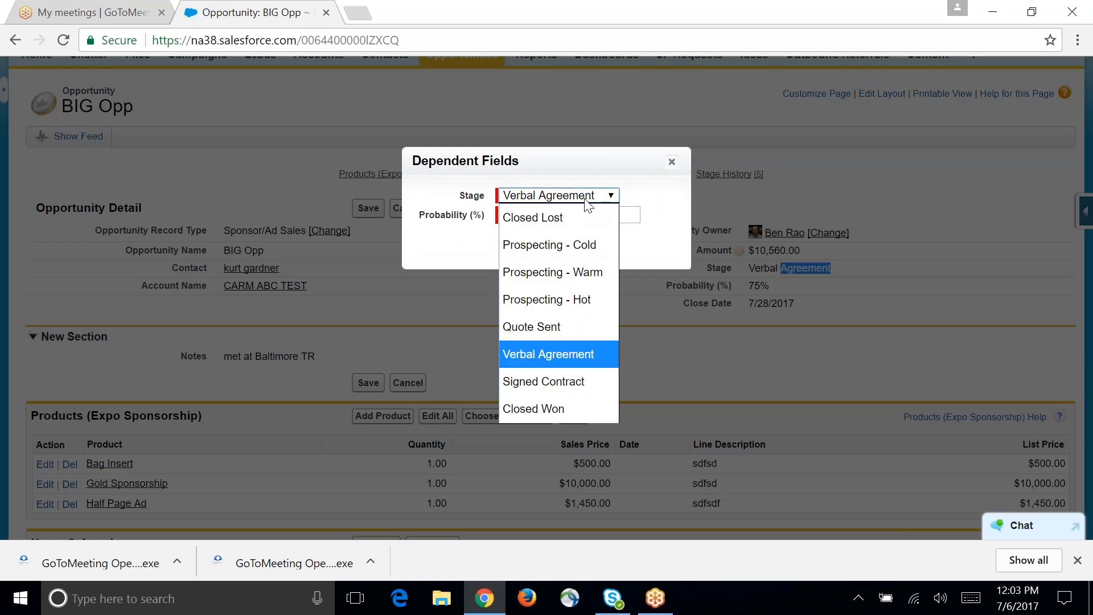
{"action": "left_click", "coordinate": [596, 373]}
{"action": "left_click", "coordinate": [524, 245]}
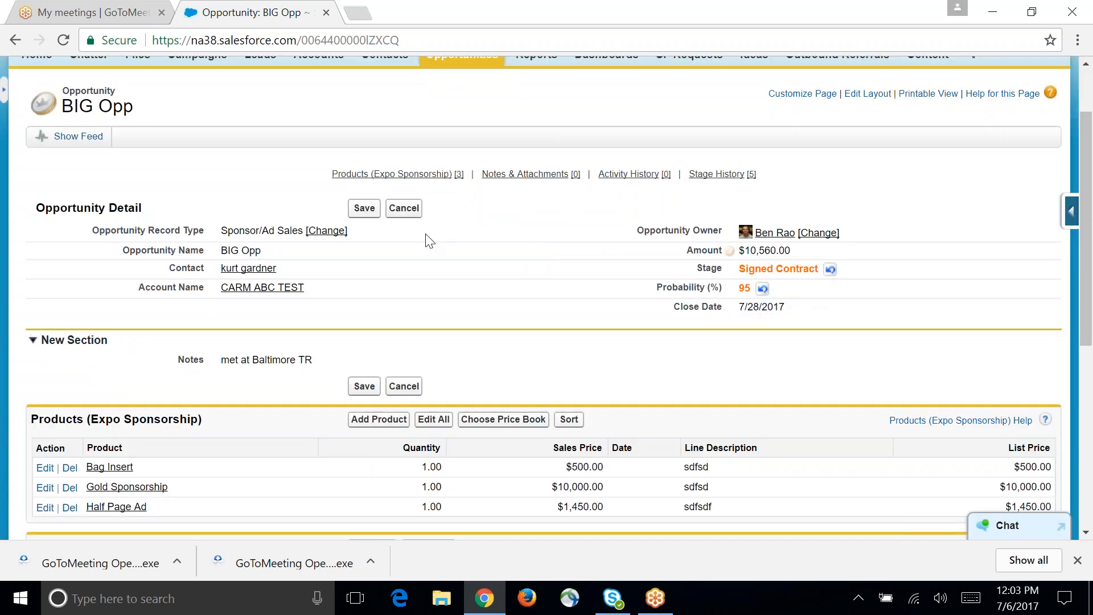
{"action": "left_click", "coordinate": [363, 209]}
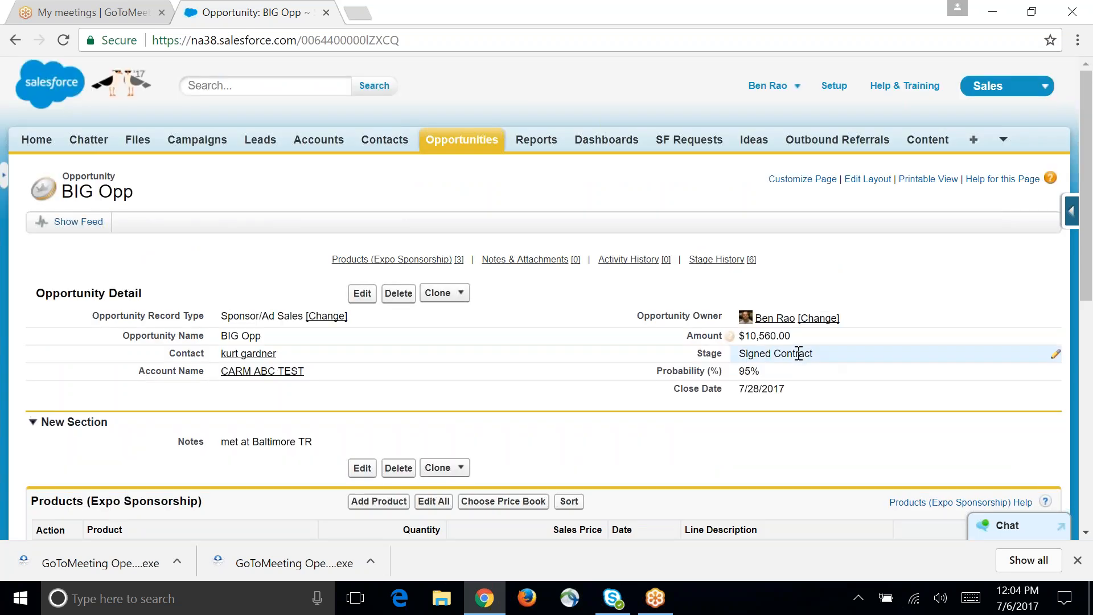
Step: Set BIG Opp's stage to Closed Won, save the opportunity and check its stage history
{"action": "double_click", "coordinate": [796, 354]}
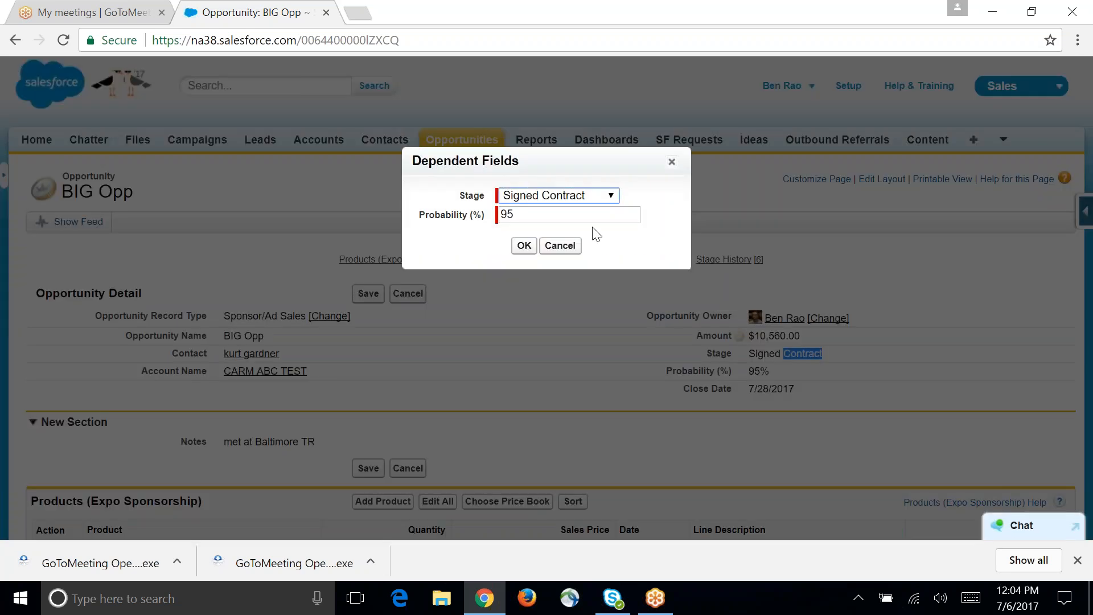
{"action": "left_click", "coordinate": [584, 197]}
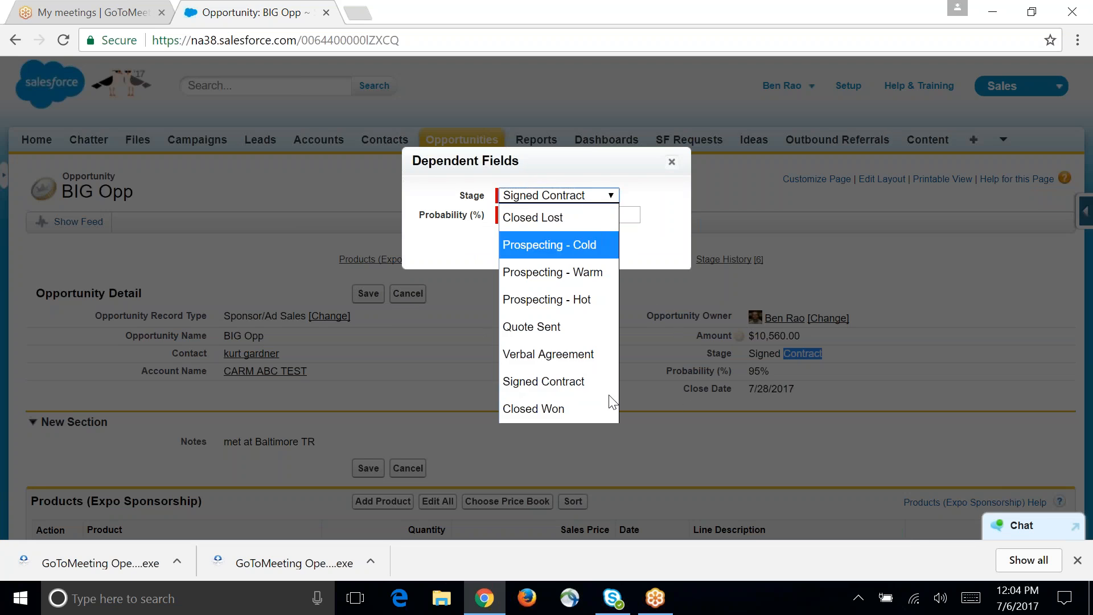
{"action": "left_click", "coordinate": [545, 401]}
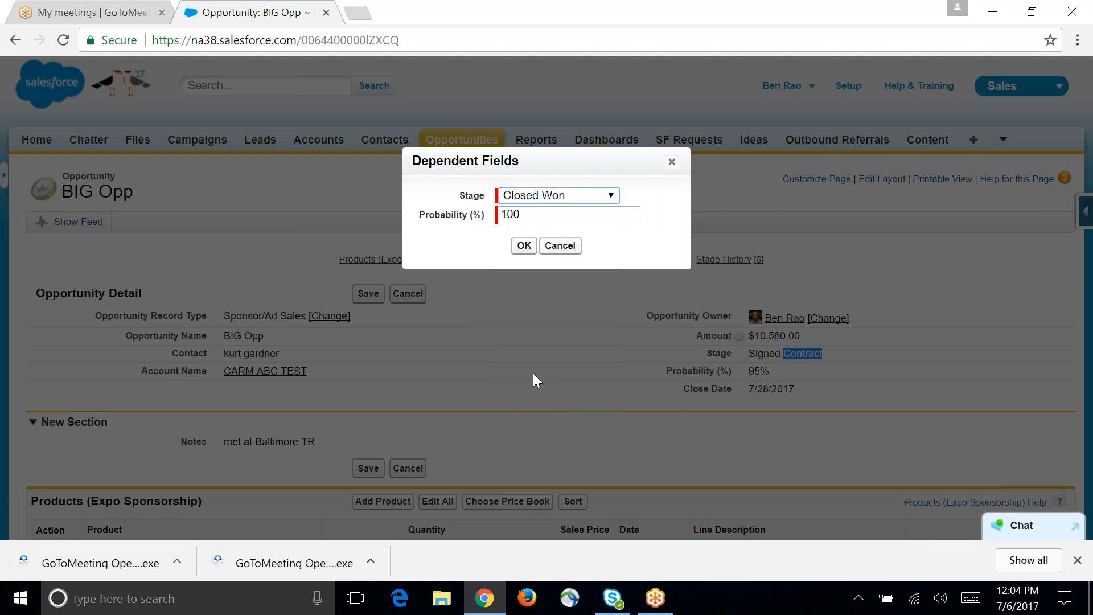
{"action": "left_click", "coordinate": [522, 246]}
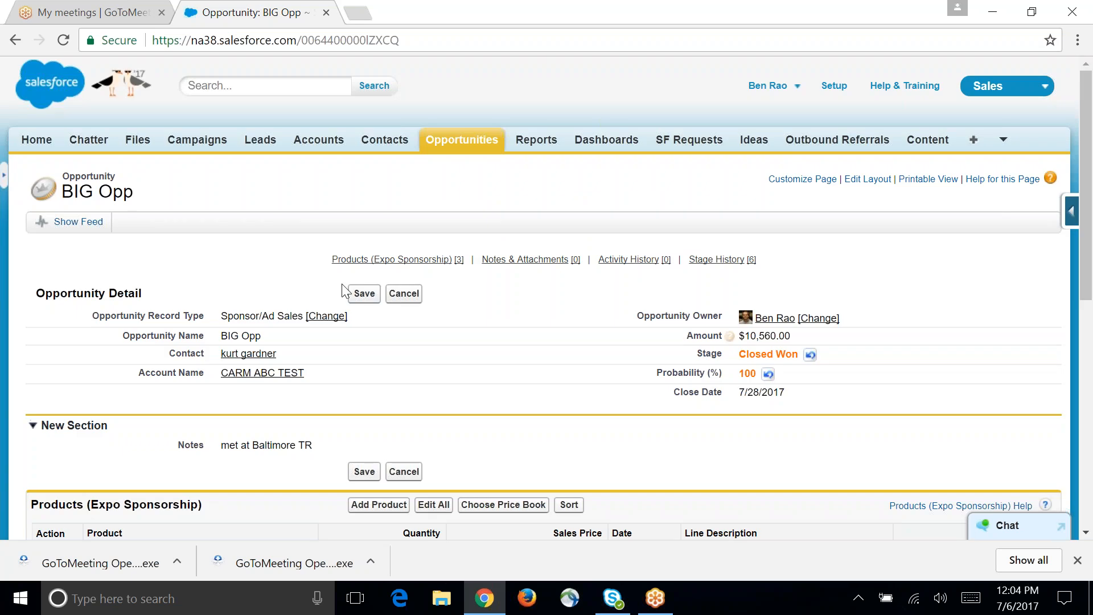
{"action": "left_click", "coordinate": [364, 294]}
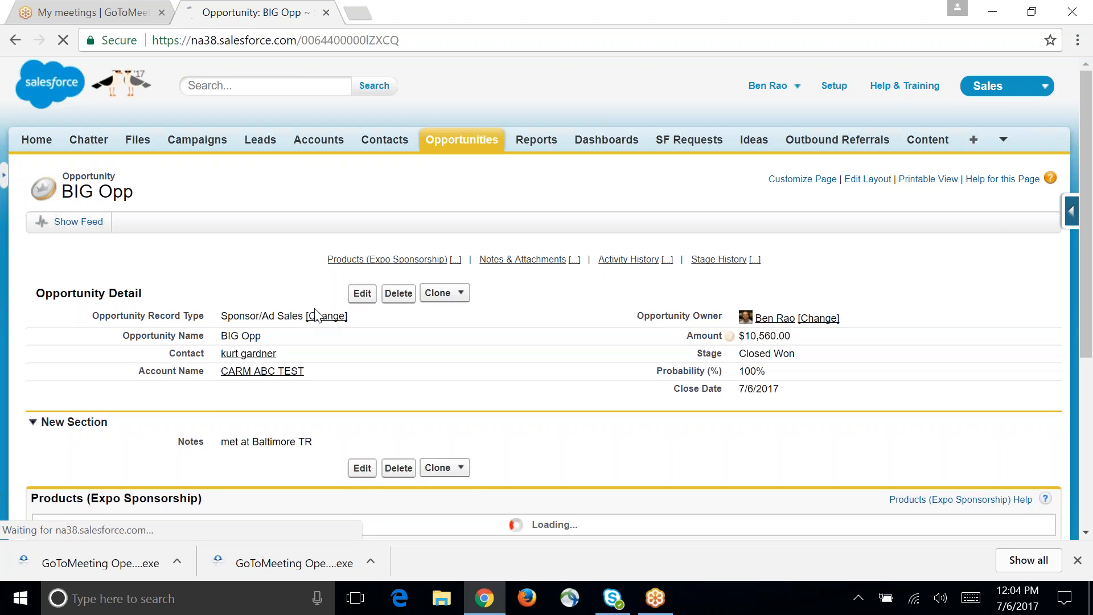
{"action": "scroll", "coordinate": [539, 292], "scroll_direction": "down", "scroll_amount": 9}
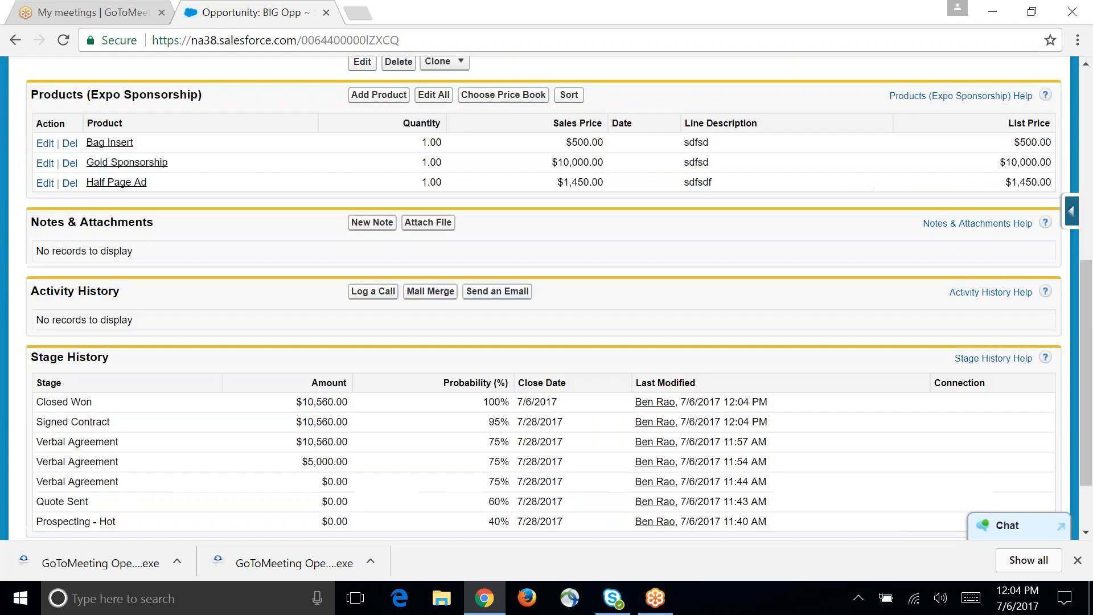
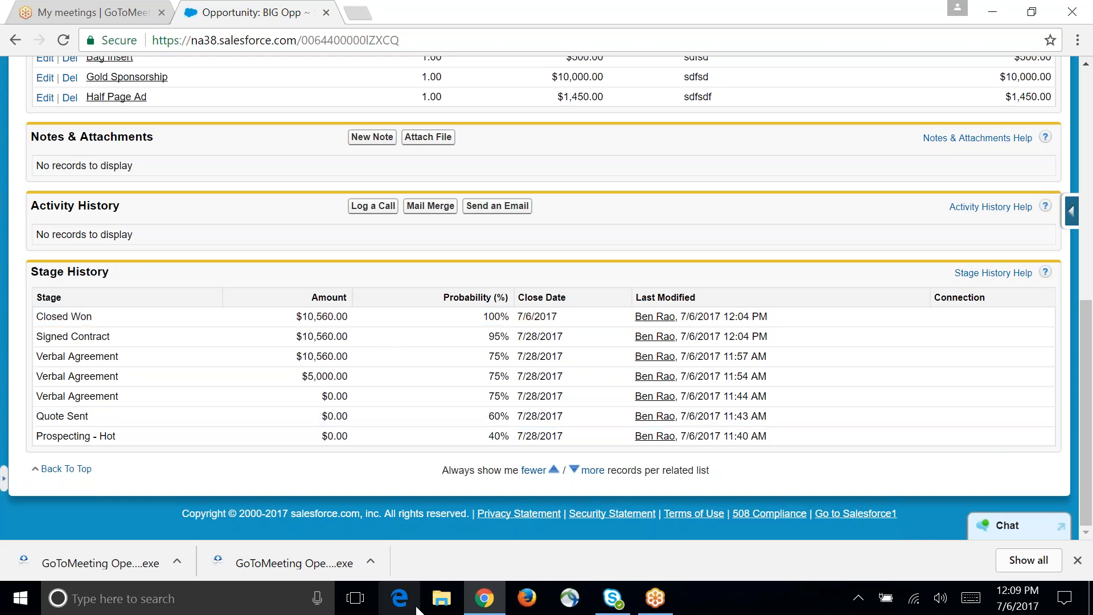
{"action": "scroll", "coordinate": [533, 429], "scroll_direction": "up", "scroll_amount": 1}
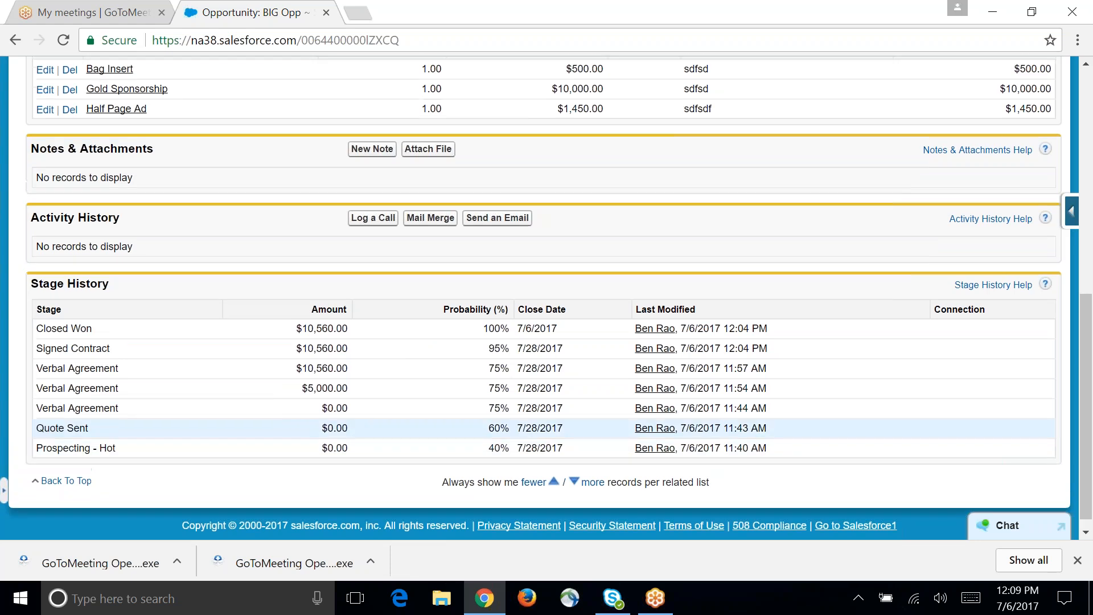
{"action": "scroll", "coordinate": [532, 430], "scroll_direction": "up", "scroll_amount": 10}
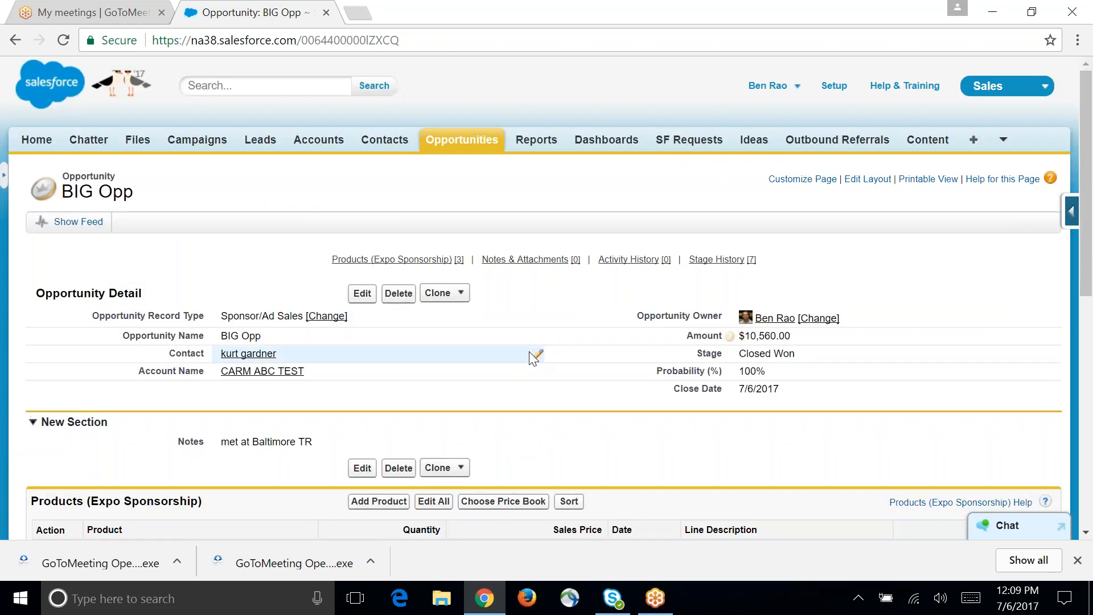